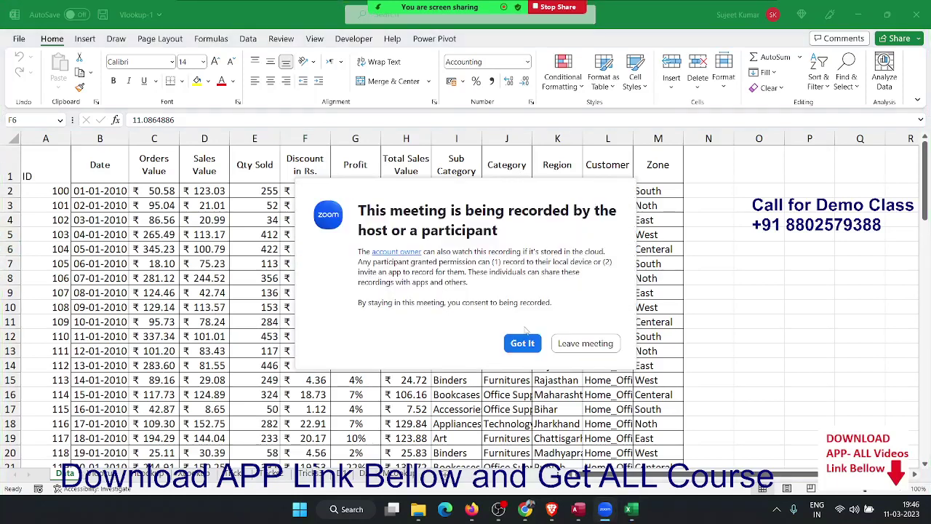
Dismiss the Zoom notice and switch to the Vlookup sheet's filled lookup table.
click(523, 341)
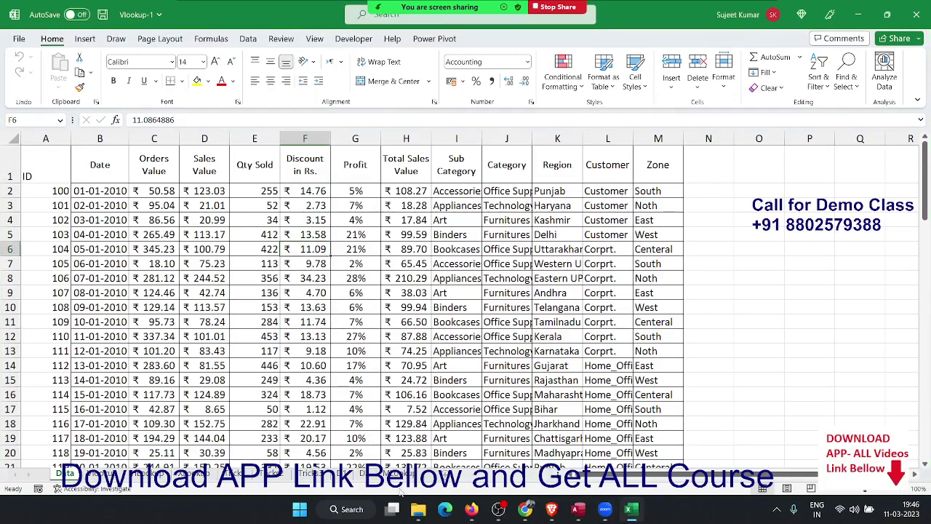
click(93, 474)
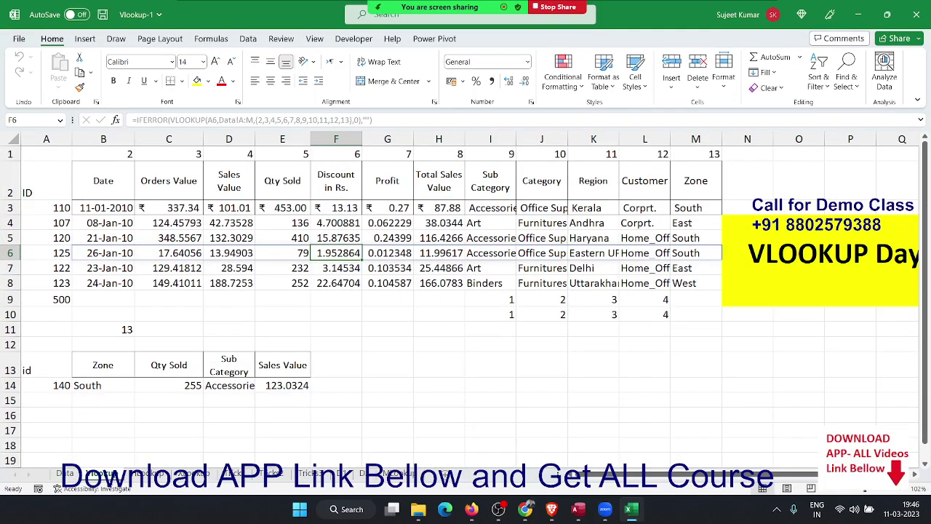
ctrl+scroll(801, 300, down, 1)
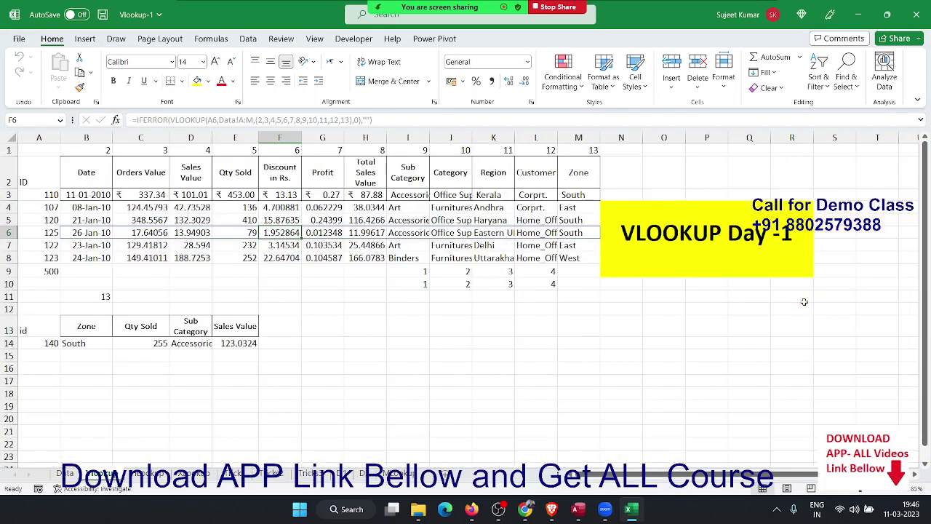
ctrl+scroll(801, 300, up, 1)
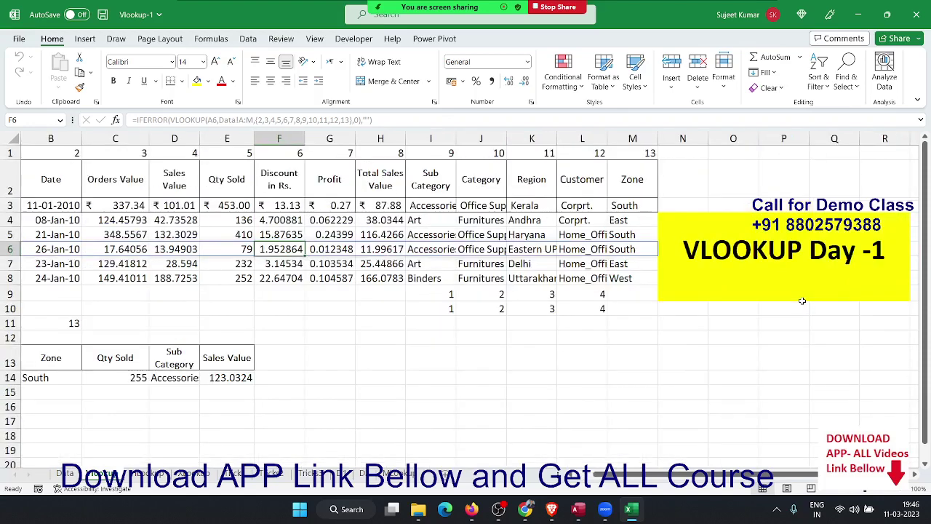
click(69, 207)
Clear the lookup results in B3:M10.
key(Left)
key(Right)
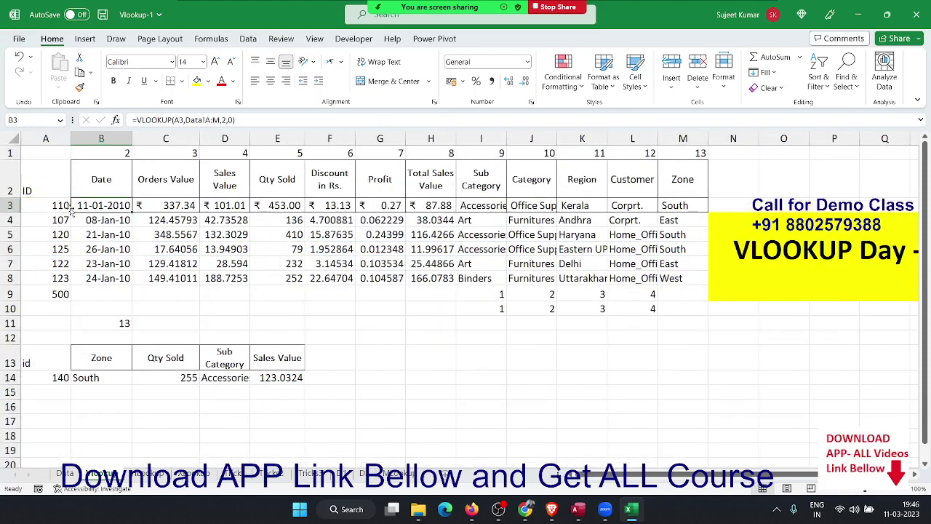
key(ctrl+shift+Right)
key(ctrl+shift+Down)
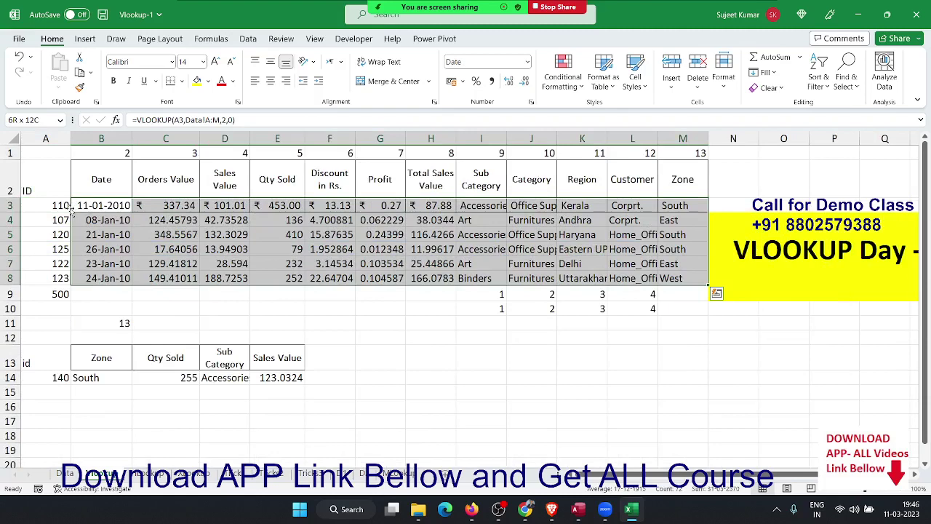
key(shift+Down)
key(shift+Down)
key(Delete)
Clear the MATCH result 13 in B11 and the four results in B14:E14.
key(Down)
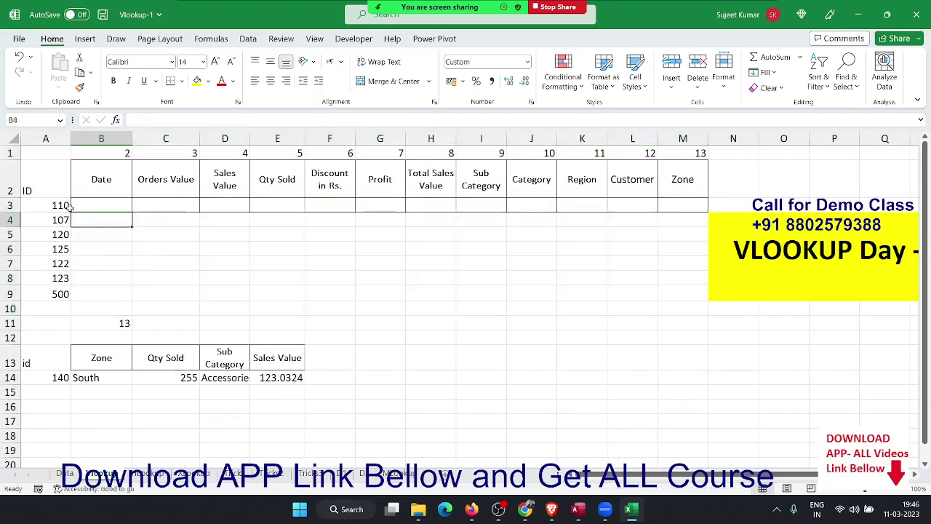
key(Down)
key(Down)
key(Down)
key(Down)
key(Down)
key(Down)
key(Up)
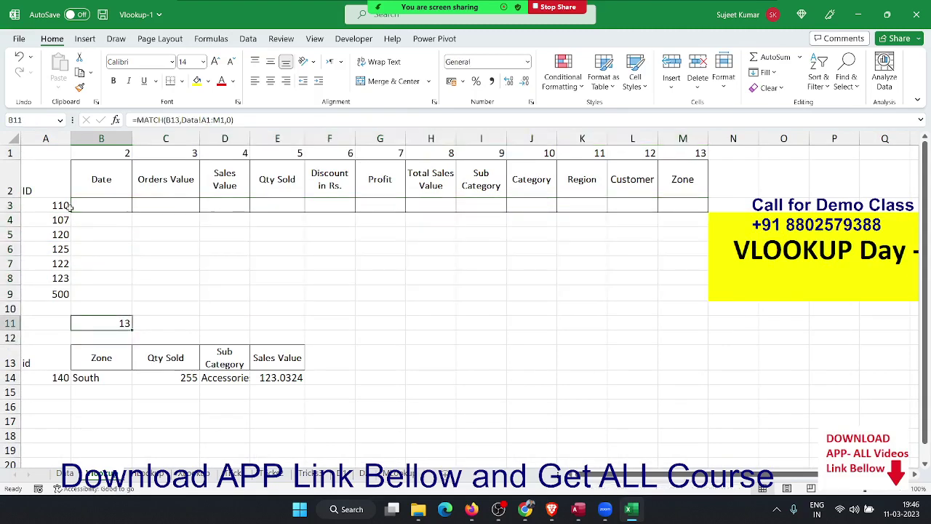
key(Delete)
key(Down)
key(Down)
key(Down)
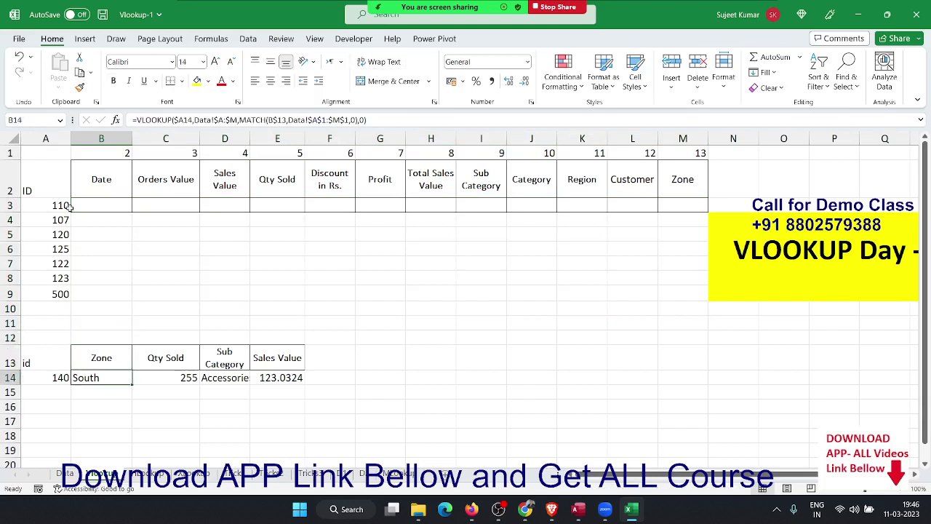
key(shift+Right)
key(shift+Right)
key(shift+Right)
key(Delete)
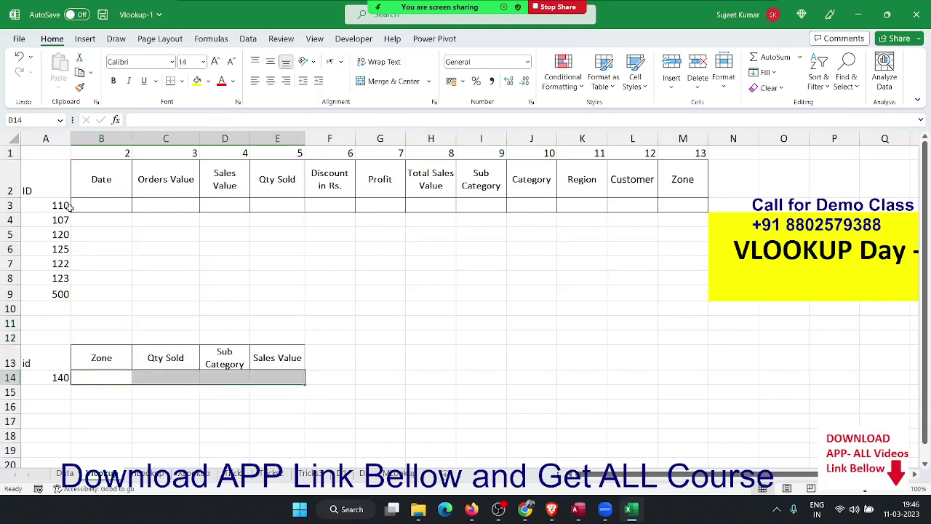
key(Up)
key(Up)
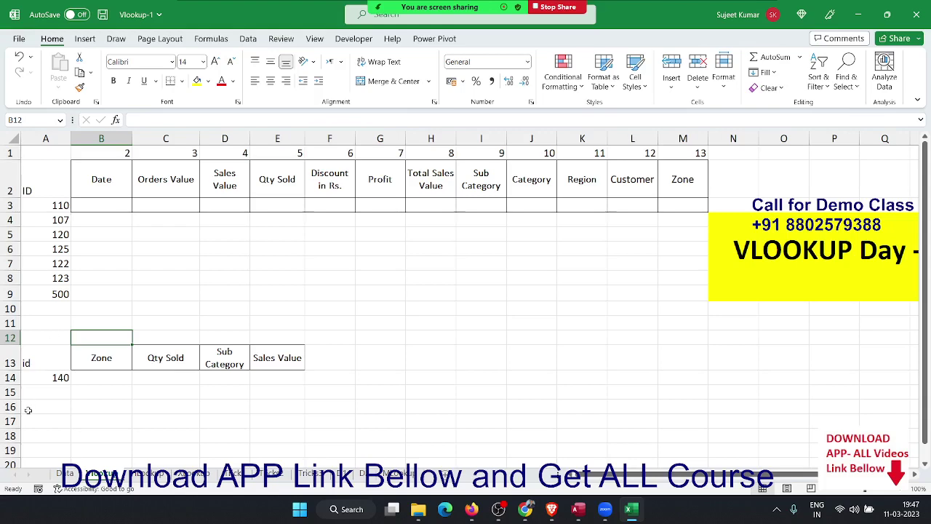
click(61, 472)
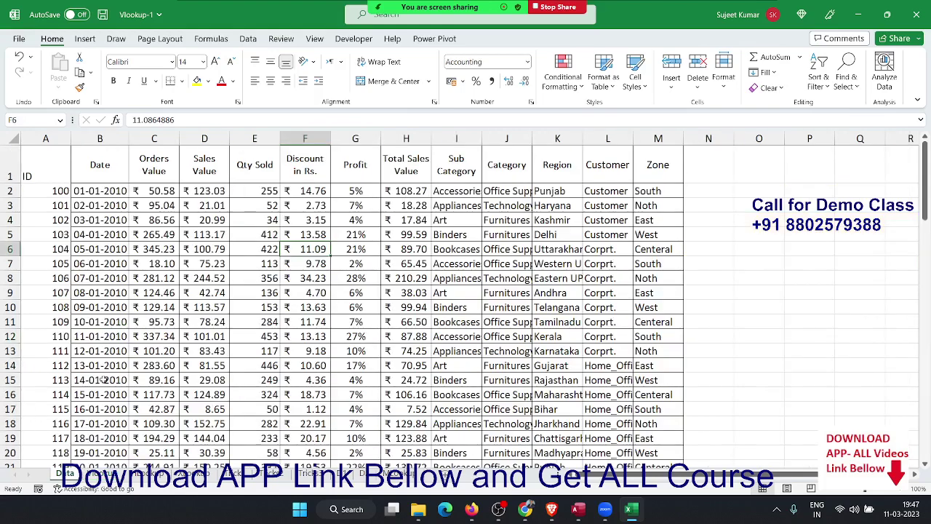
key(ctrl+Up)
key(ctrl+Left)
key(ctrl+shift+Right)
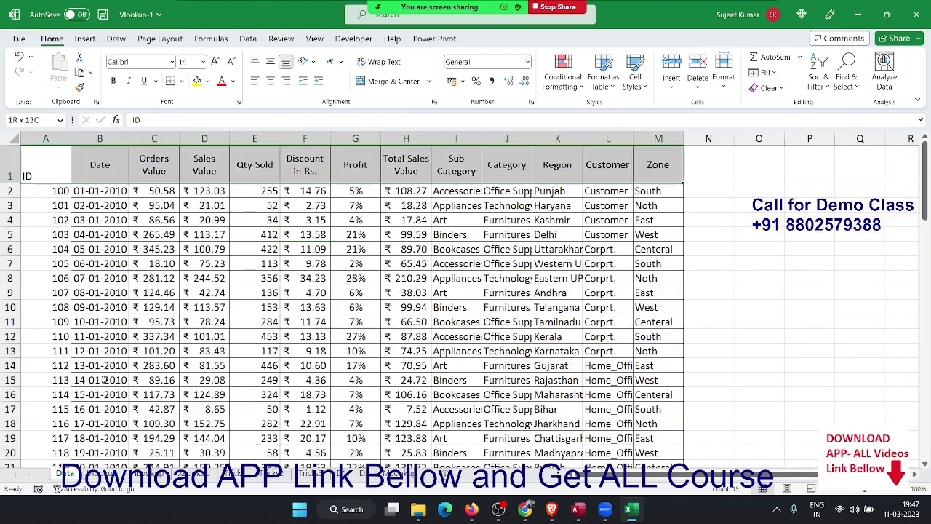
key(ctrl+shift+Down)
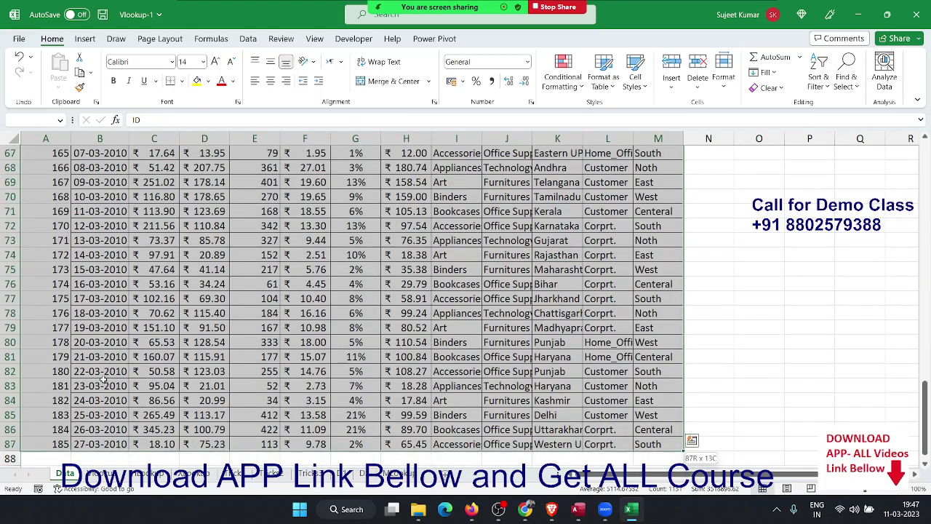
key(ctrl+shift+Up)
key(ctrl+shift+Left)
key(ctrl+shift+Down)
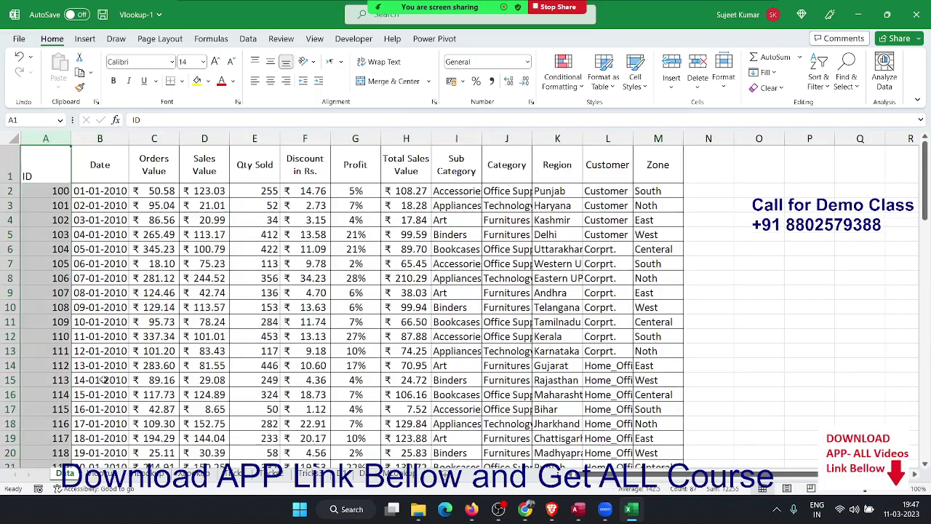
key(shift+Right)
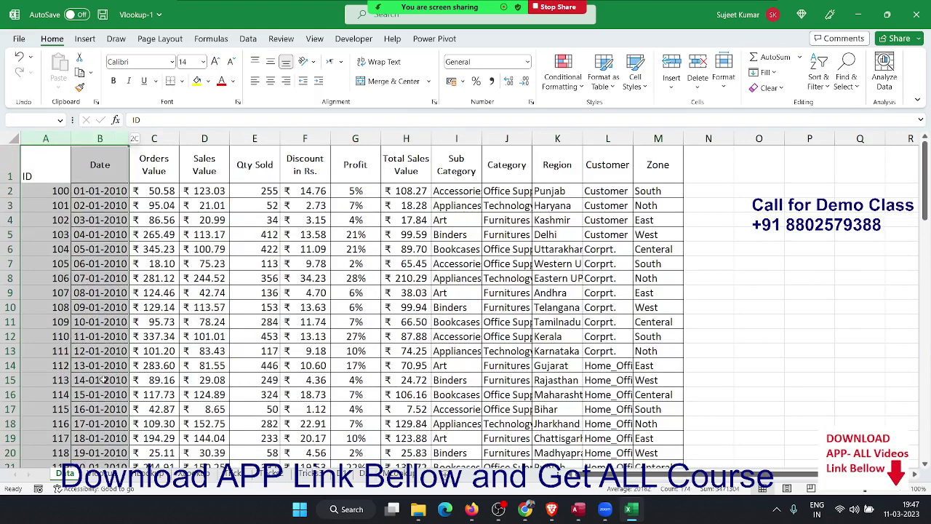
key(shift+Right)
key(shift+Right)
key(shift+Right)
key(shift+Right)
key(shift+Right)
key(shift+Right)
key(shift+Right)
key(shift+Right)
key(shift+Right)
key(shift+Right)
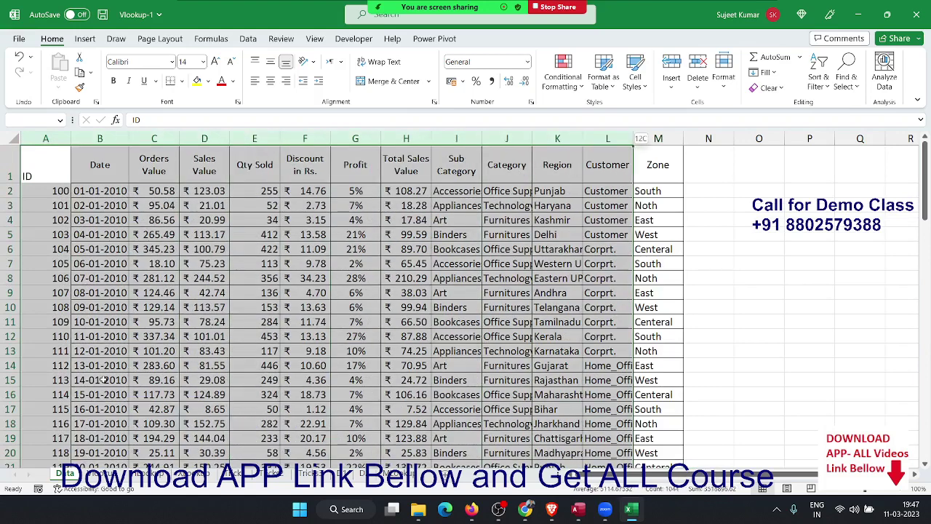
key(shift+Right)
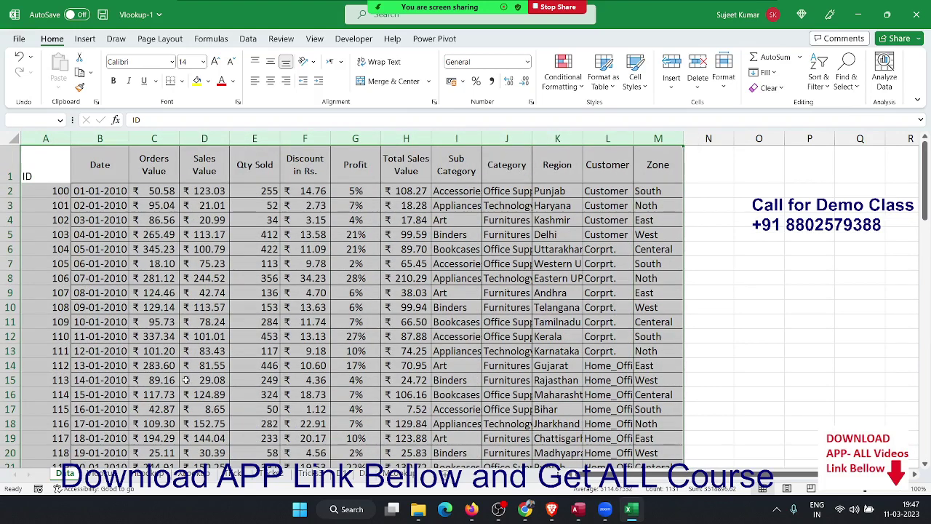
click(196, 366)
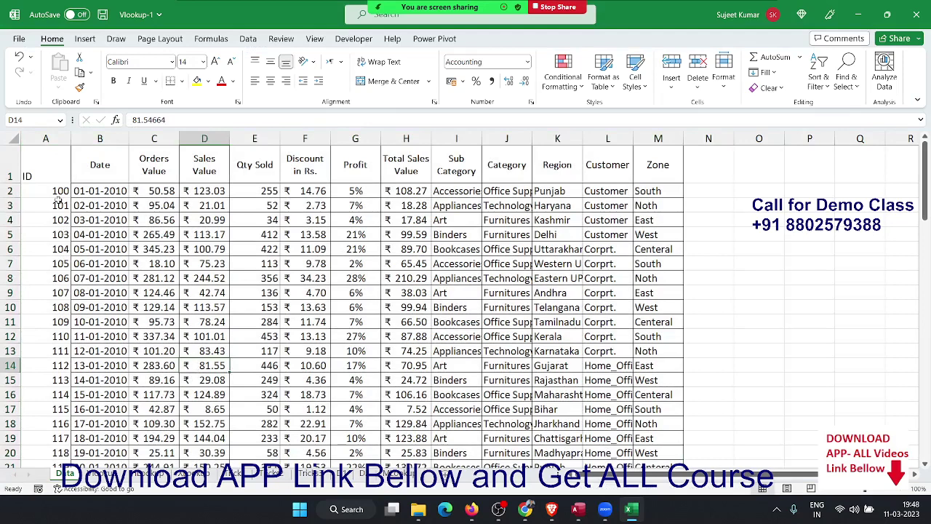
drag(55, 164, 50, 352)
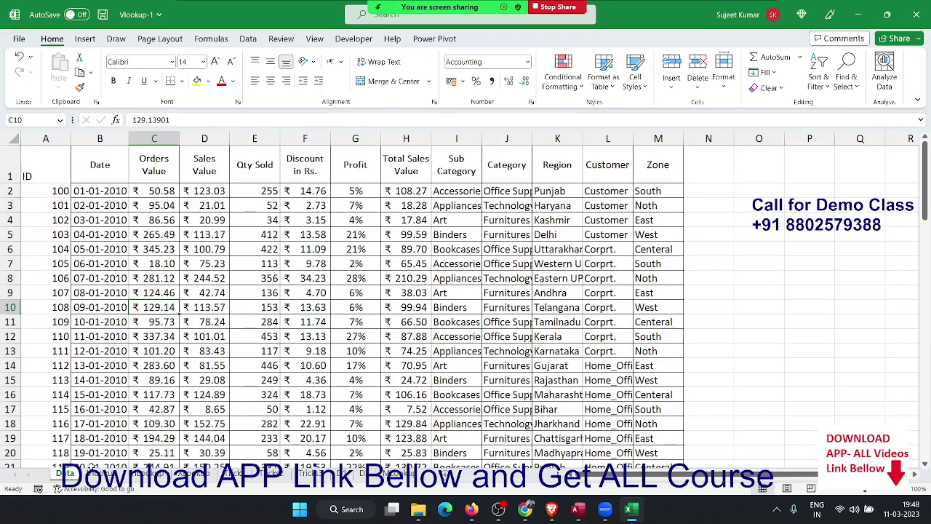
click(92, 472)
click(35, 210)
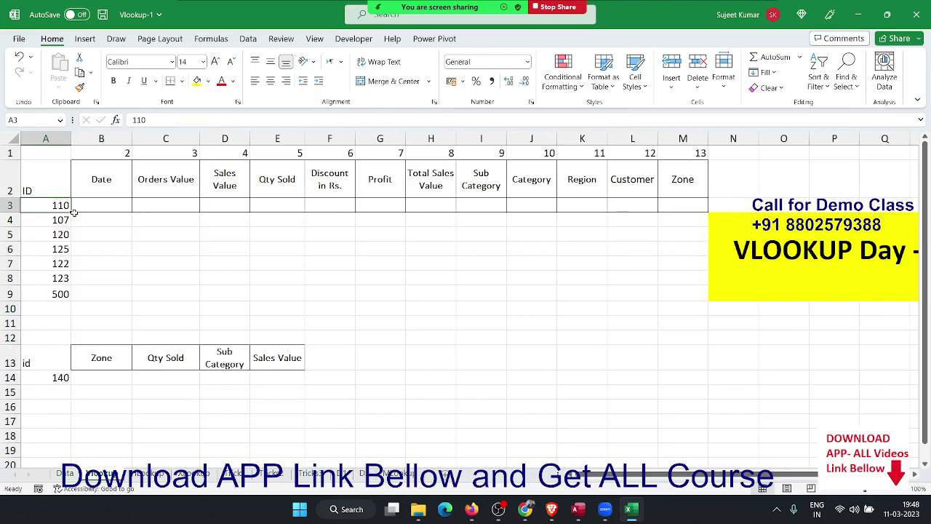
Delete the column index numbers 2 to 13 from B1:M1.
key(Up)
key(Right)
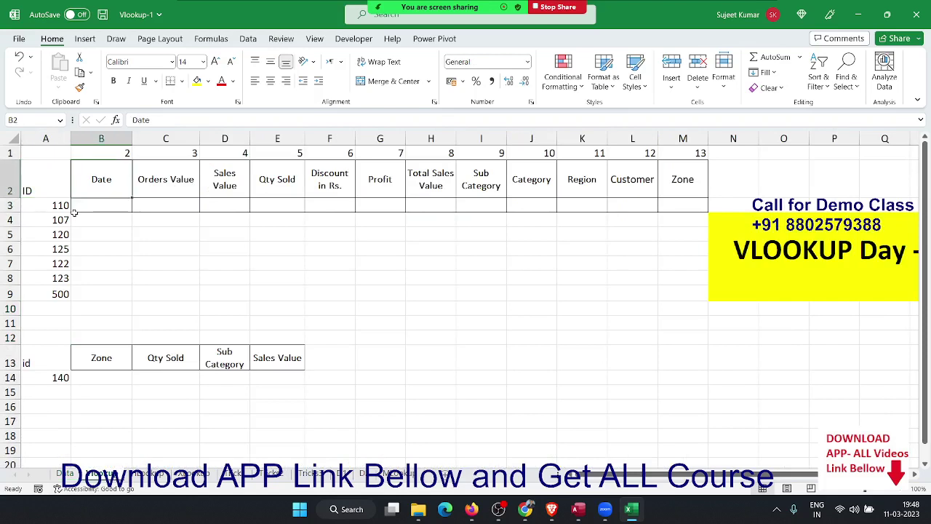
key(Up)
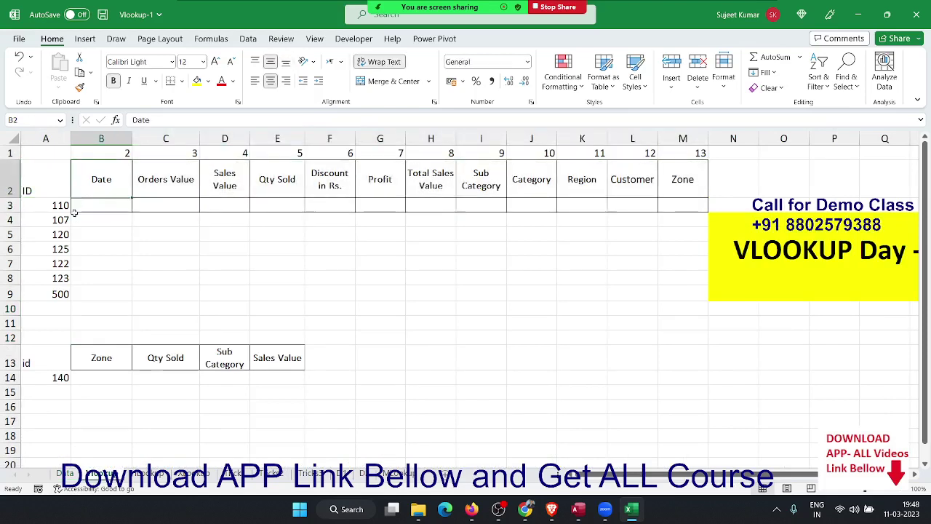
key(ctrl+shift+Right)
key(Delete)
Copy the ID 110 from cell A3.
key(Down)
key(Down)
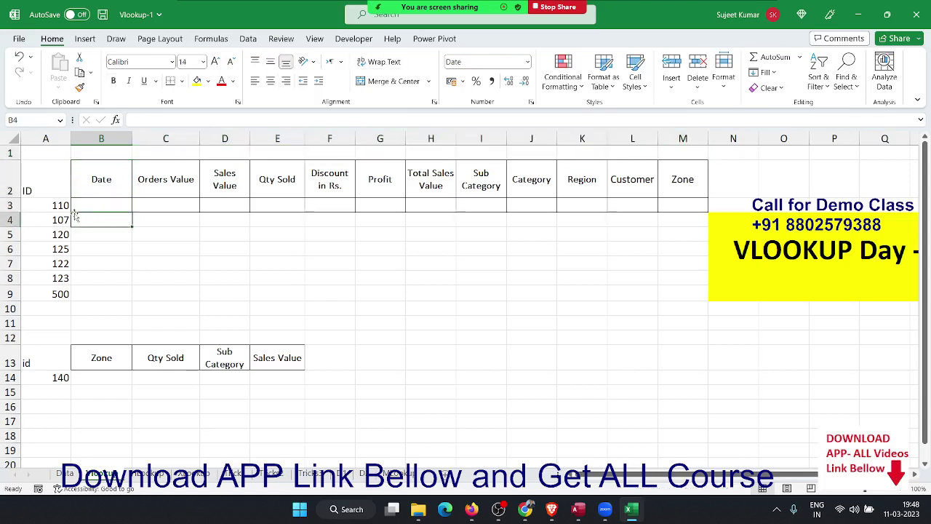
key(shift+Right)
key(shift+Right)
key(shift+Right)
key(shift+Right)
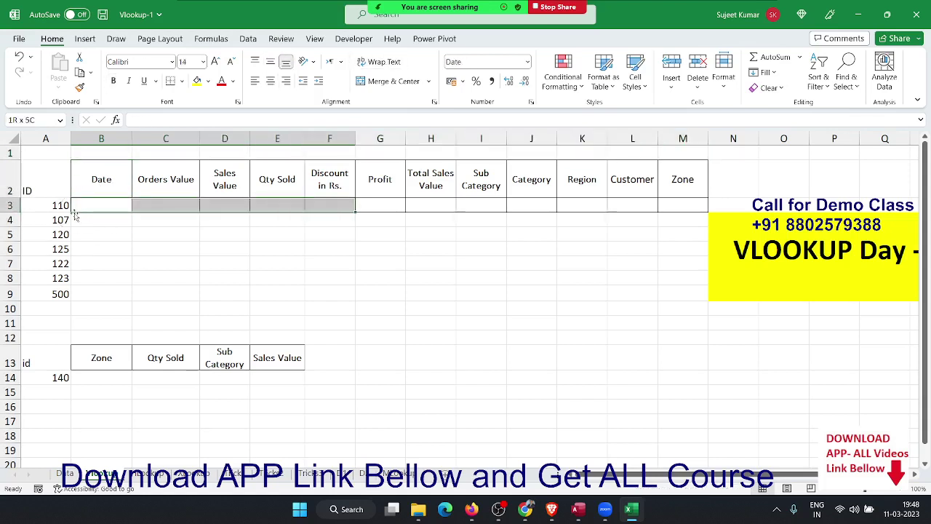
click(74, 212)
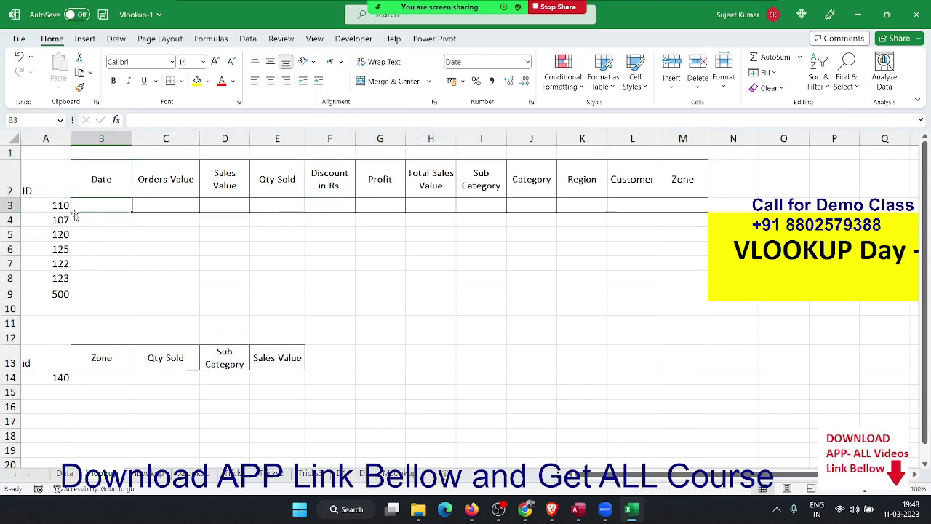
key(Left)
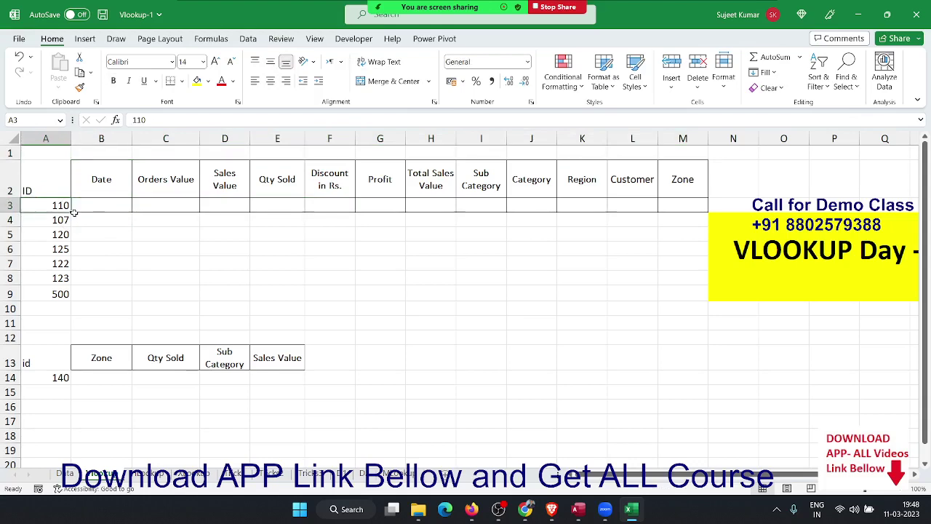
key(ctrl+c)
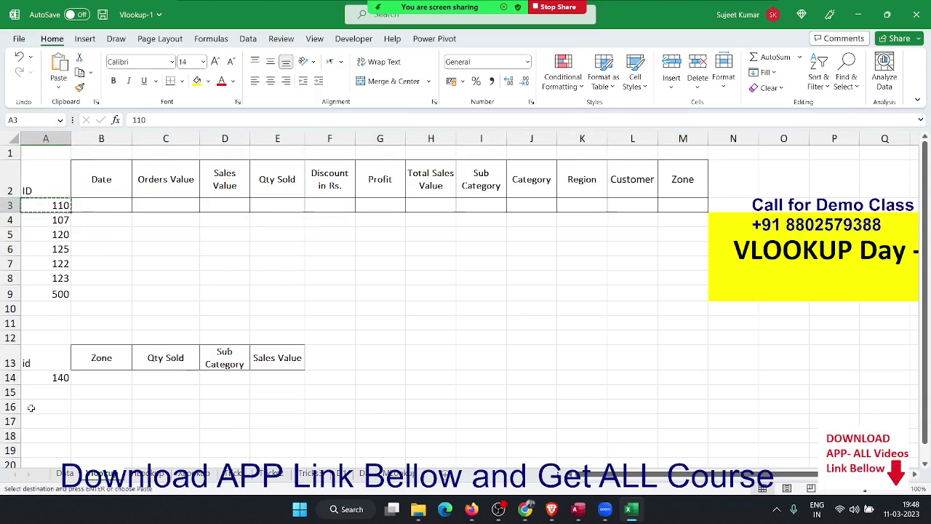
On the Data sheet, search the ID column for 110, which finds nothing at first.
click(66, 474)
key(ctrl+f)
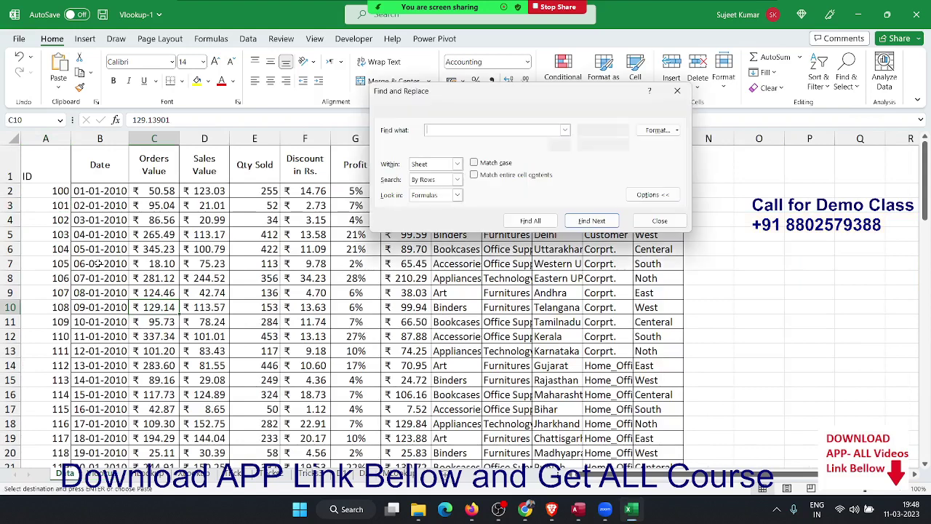
text(110)
key(Return)
key(Escape)
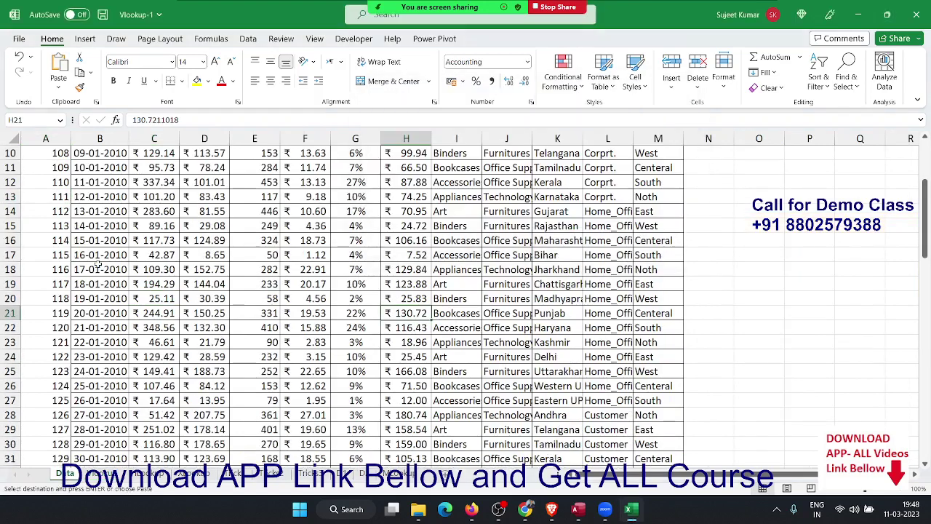
key(Left)
key(Left)
key(Left)
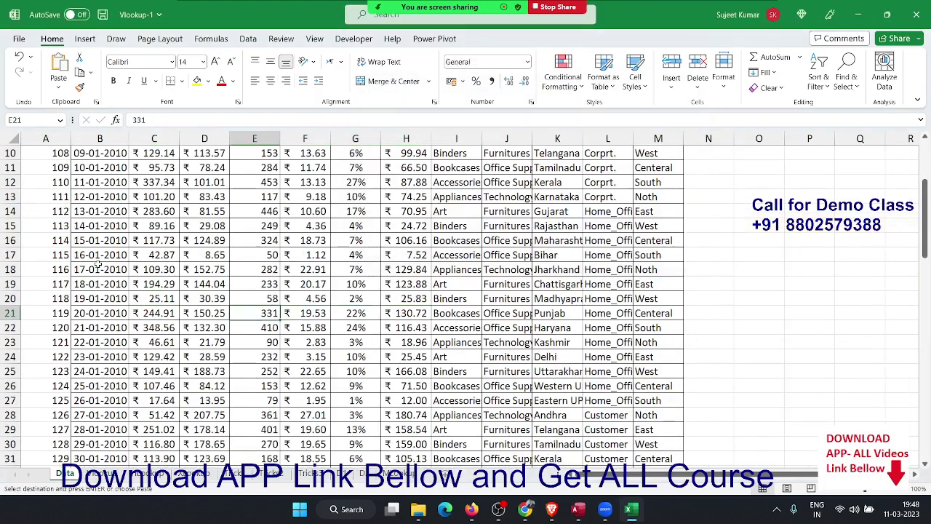
key(Left)
key(Left)
key(Left)
key(Left)
key(ctrl+space)
key(ctrl+f)
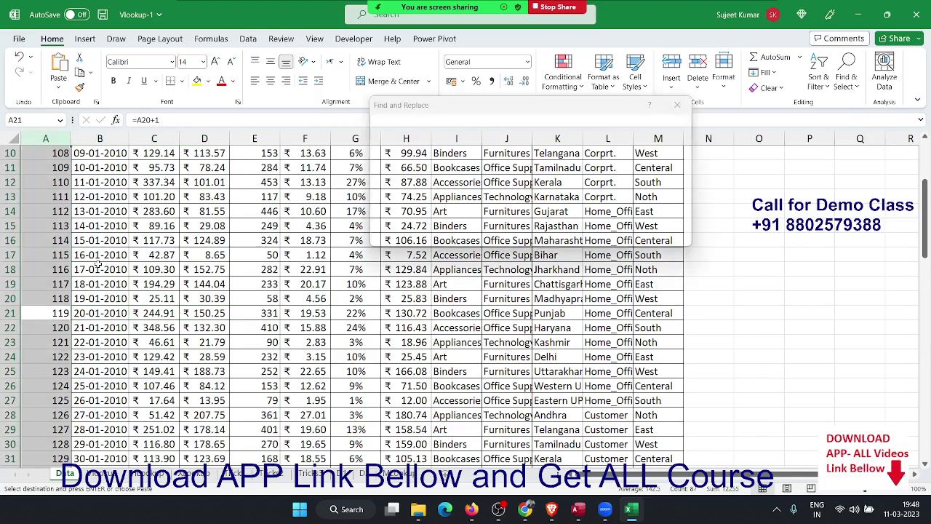
key(Return)
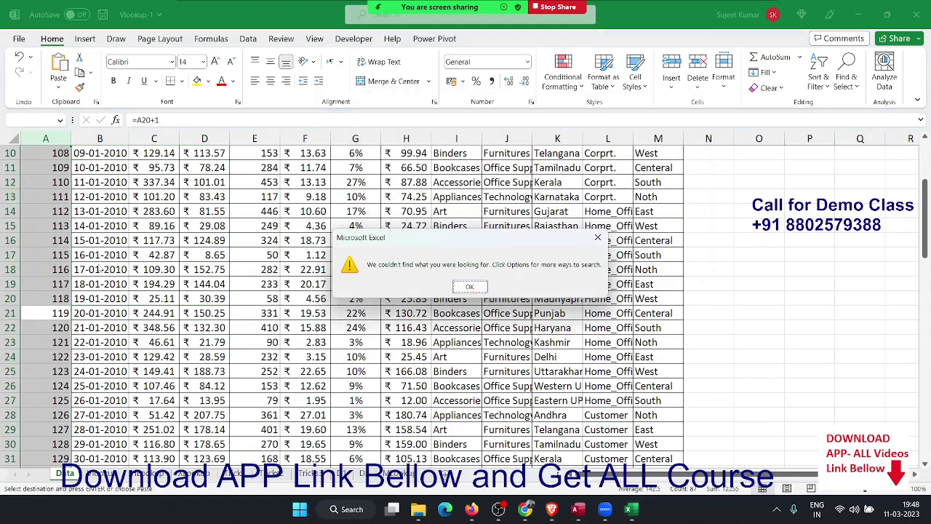
key(Return)
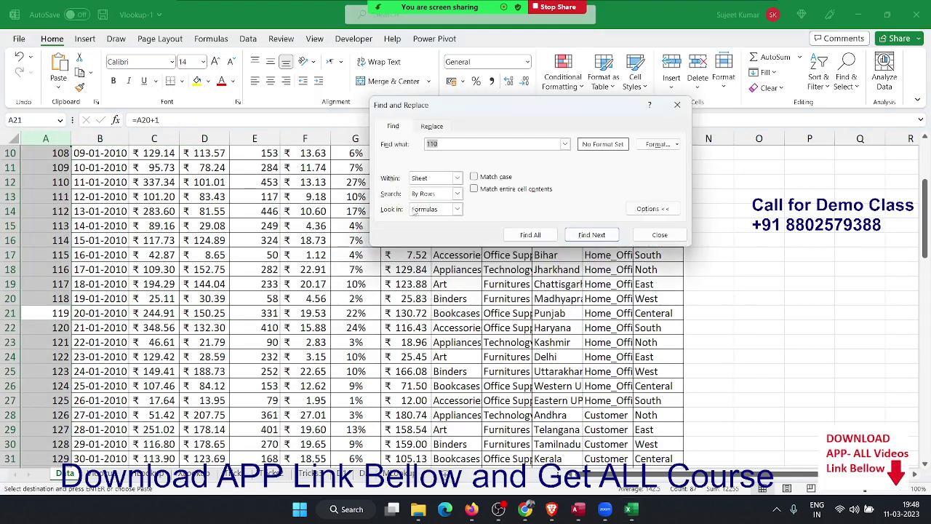
Find ID 110 with Look in set to Values and copy its Date-through-Zone record.
click(416, 210)
click(419, 229)
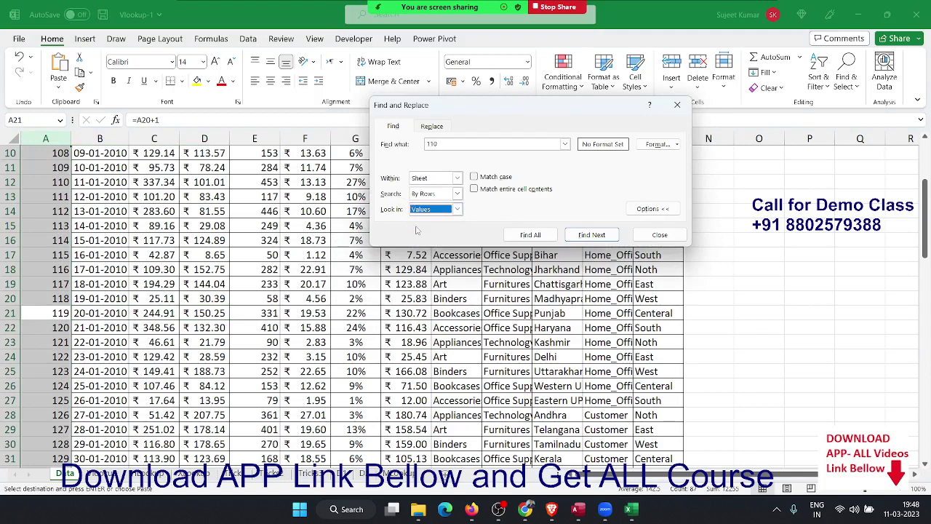
key(Return)
key(Escape)
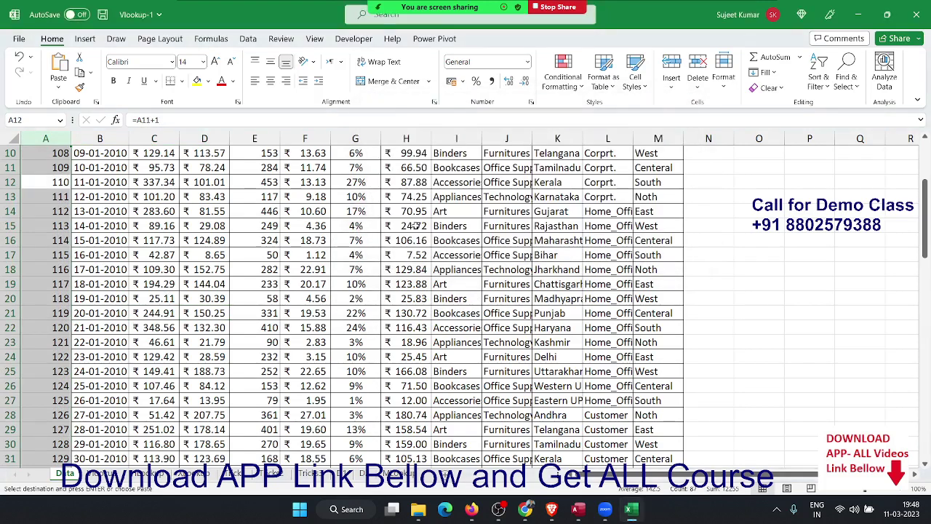
key(Right)
key(ctrl+shift+Right)
key(ctrl+c)
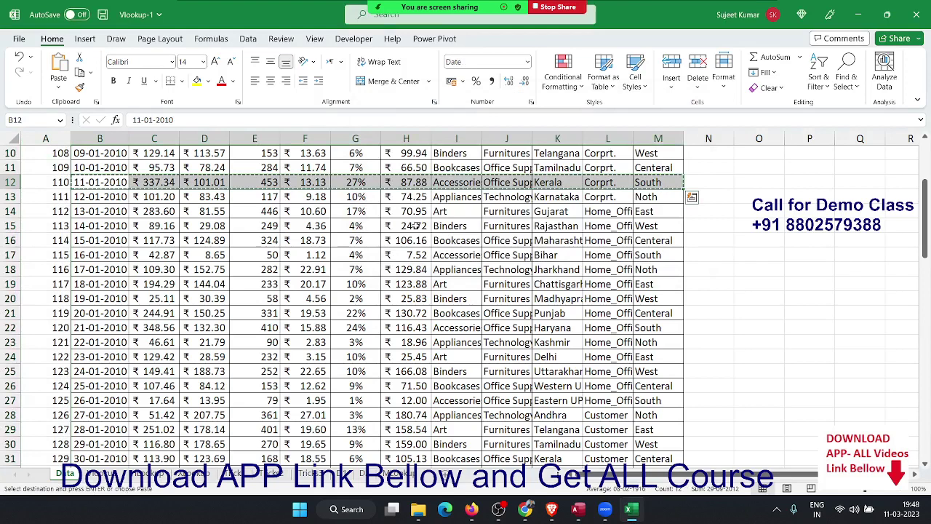
Paste ID 110's record into row 3 from B3, then change A3's ID to 115.
click(101, 473)
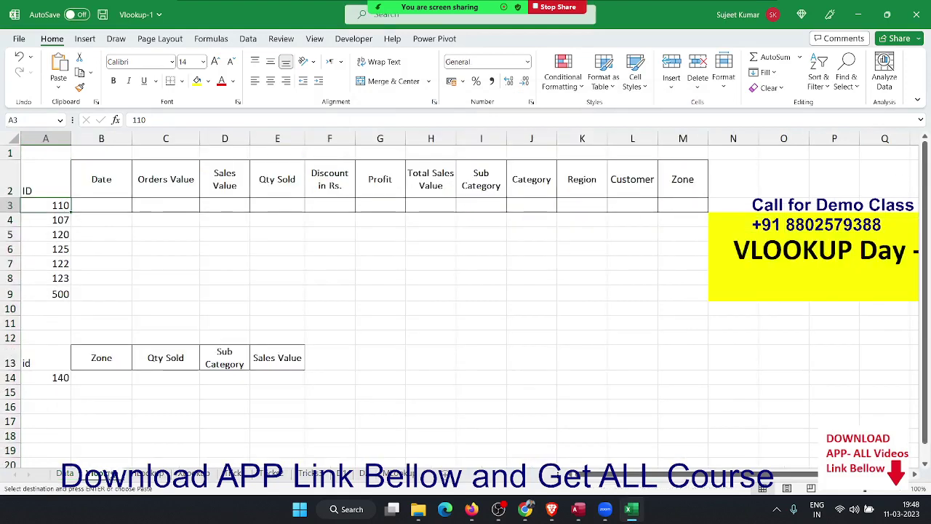
click(102, 205)
key(ctrl+v)
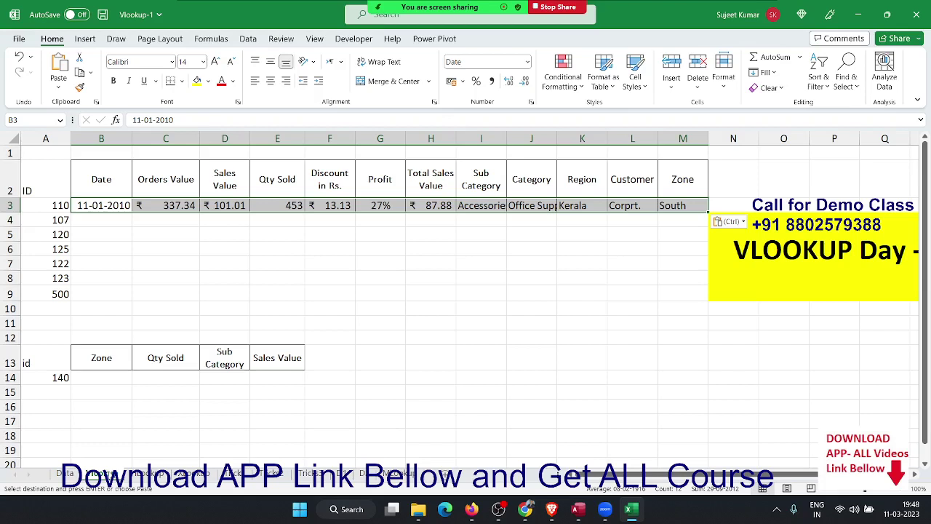
click(45, 205)
text(115)
key(Return)
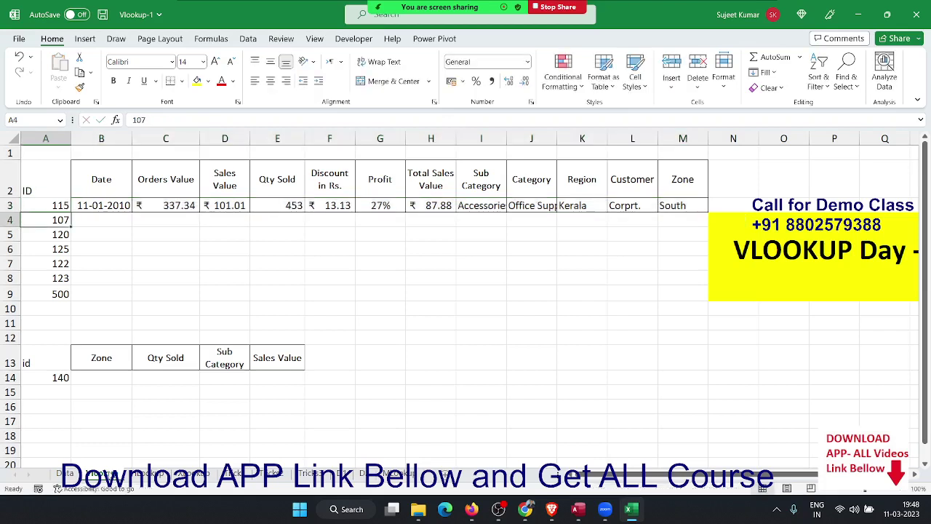
Clear B3:M3, then undo to restore ID 110's pasted record.
click(101, 205)
key(ctrl+shift+Right)
key(Delete)
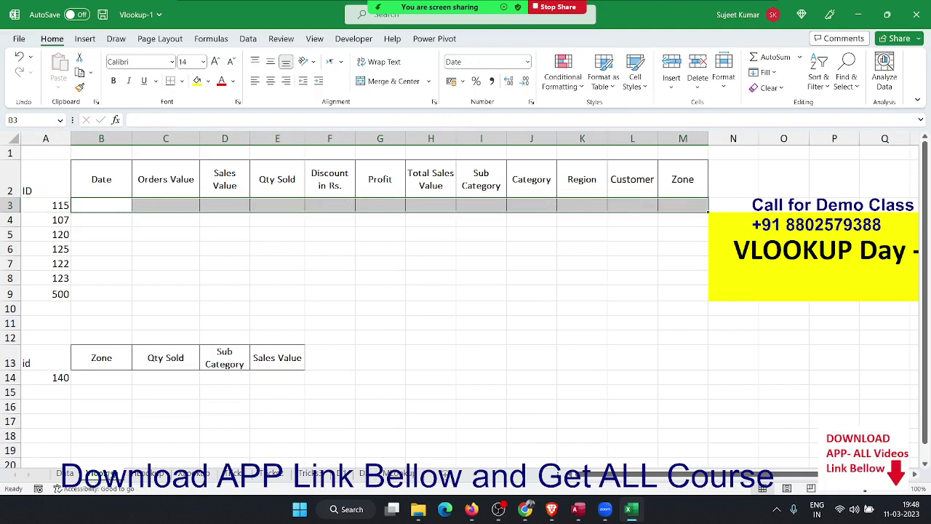
drag(101, 220, 101, 278)
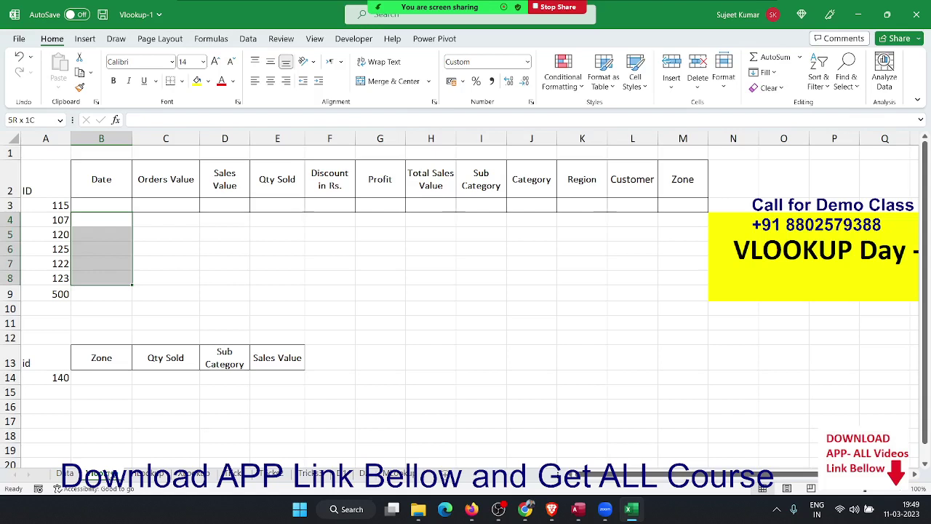
click(101, 179)
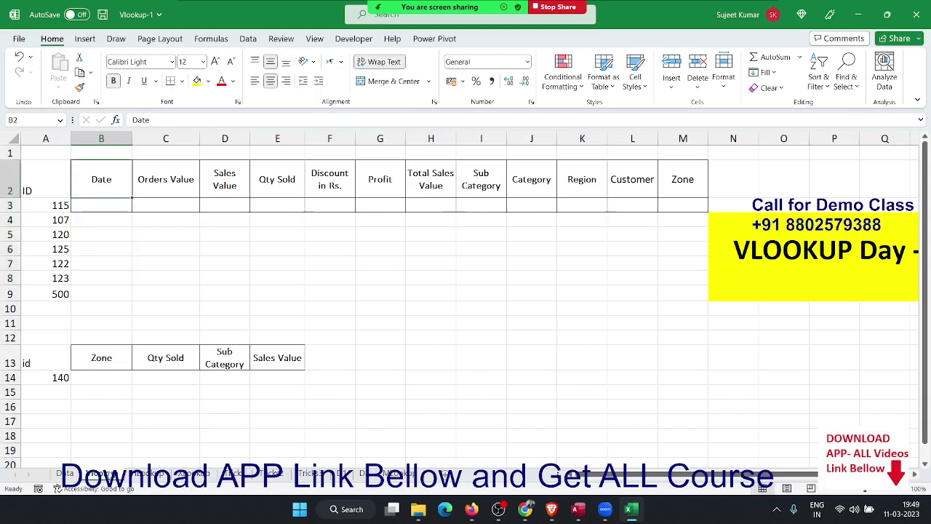
key(ctrl+z)
key(ctrl+z)
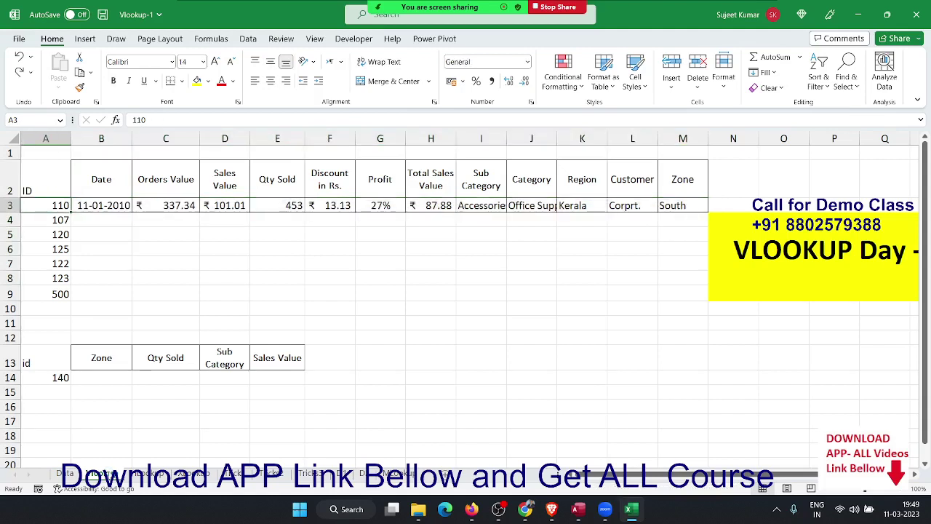
click(101, 220)
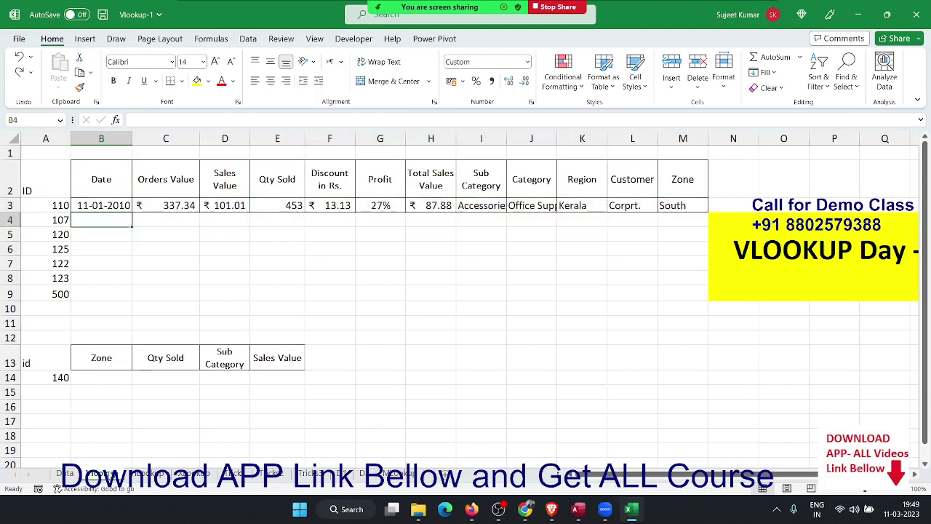
Start a VLOOKUP in B4 with A4 as lookup value and Data!A:M as table.
text(=v)
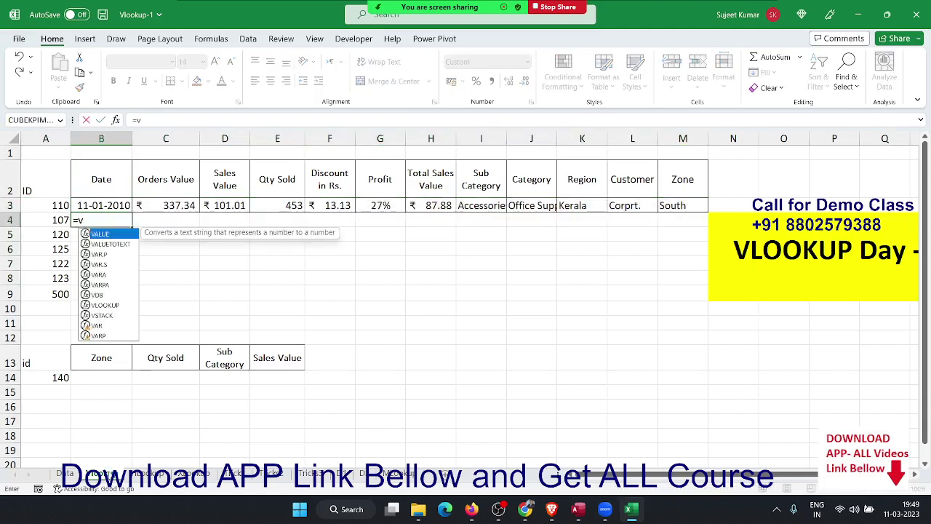
text(l)
key(Tab)
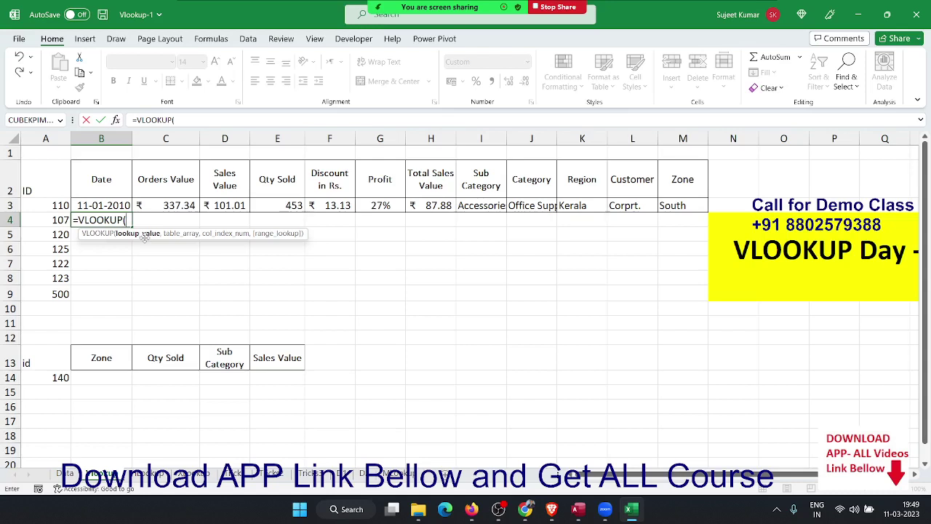
click(58, 218)
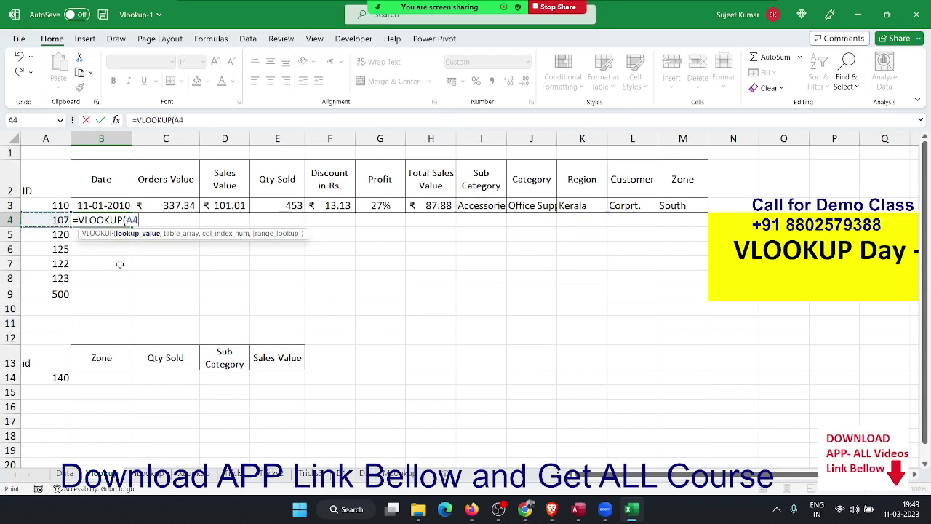
text(,)
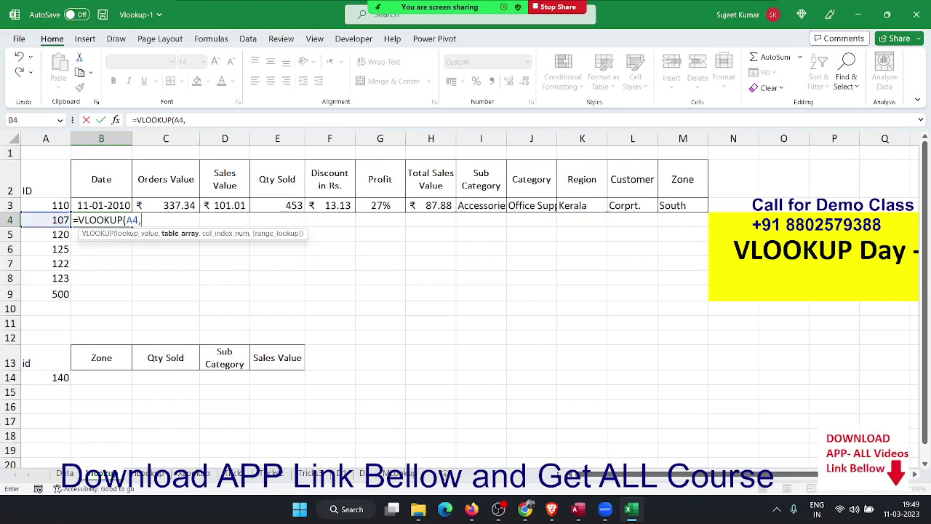
click(64, 474)
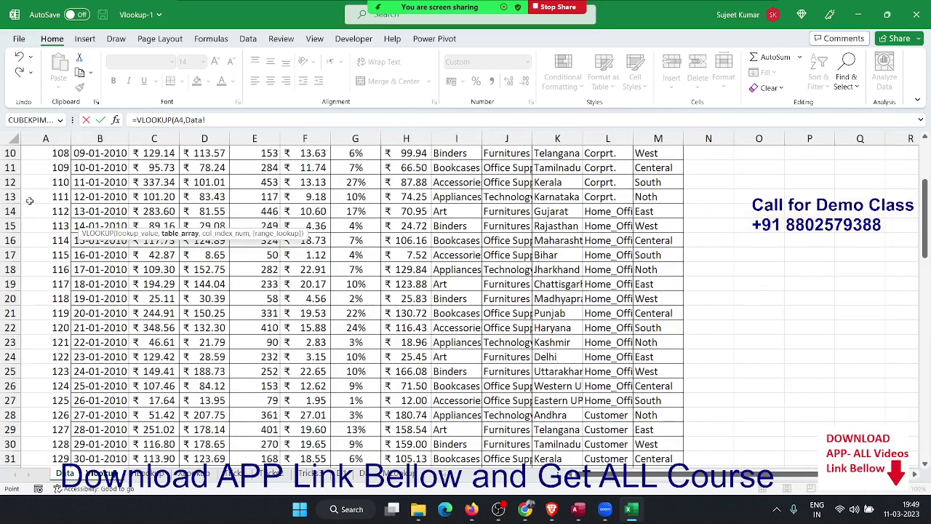
scroll(29, 201, up, 3)
click(57, 140)
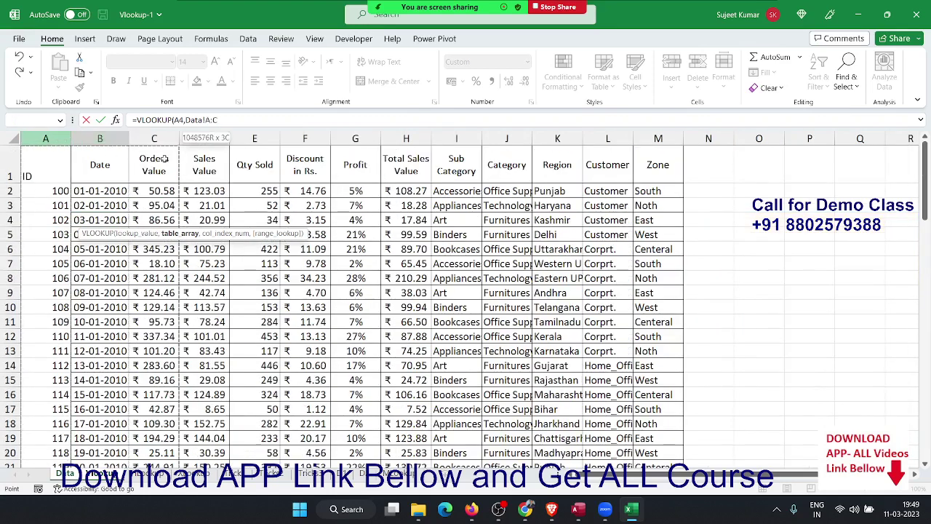
drag(57, 140, 648, 160)
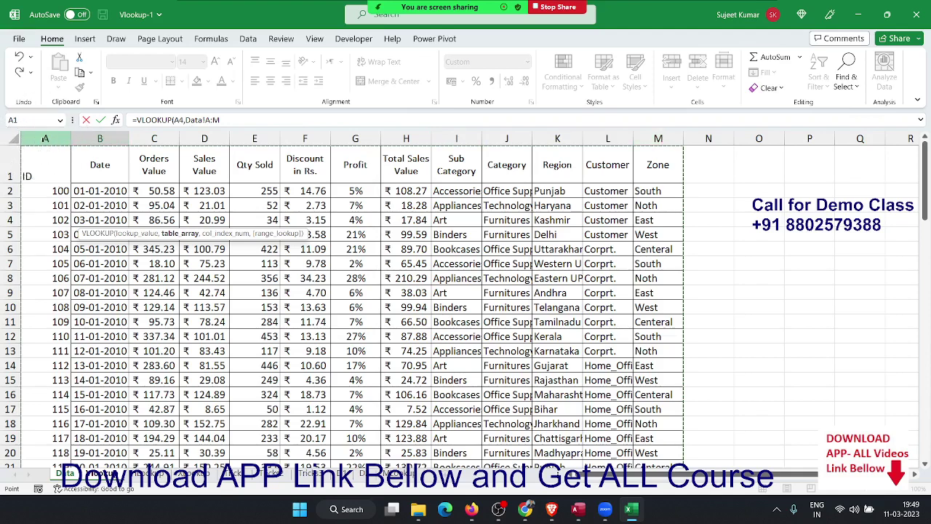
Finish B4's VLOOKUP with column 2 and FALSE, returning 08-Jan-10.
click(222, 119)
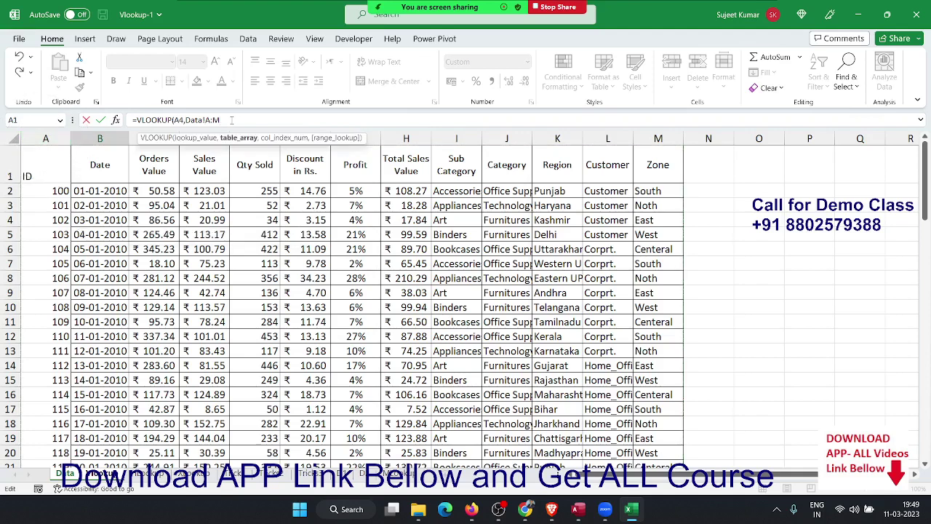
text(,)
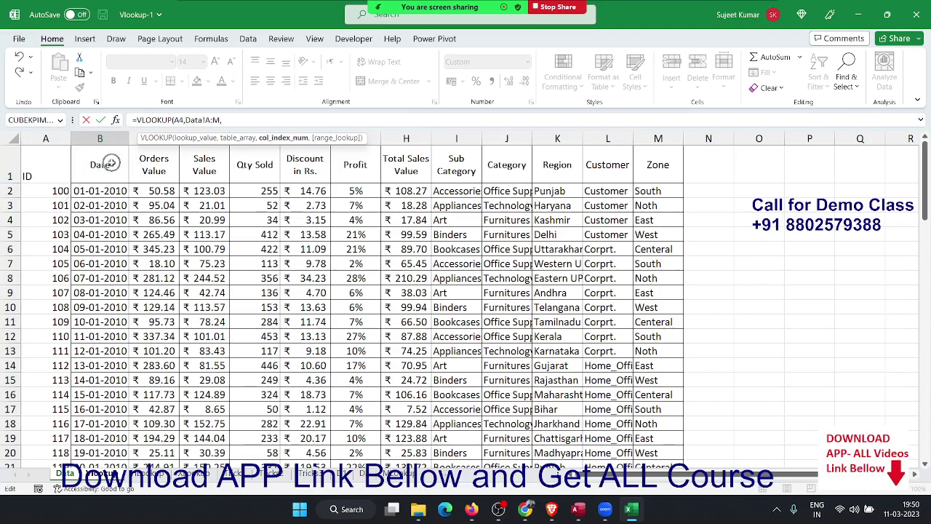
text(2,)
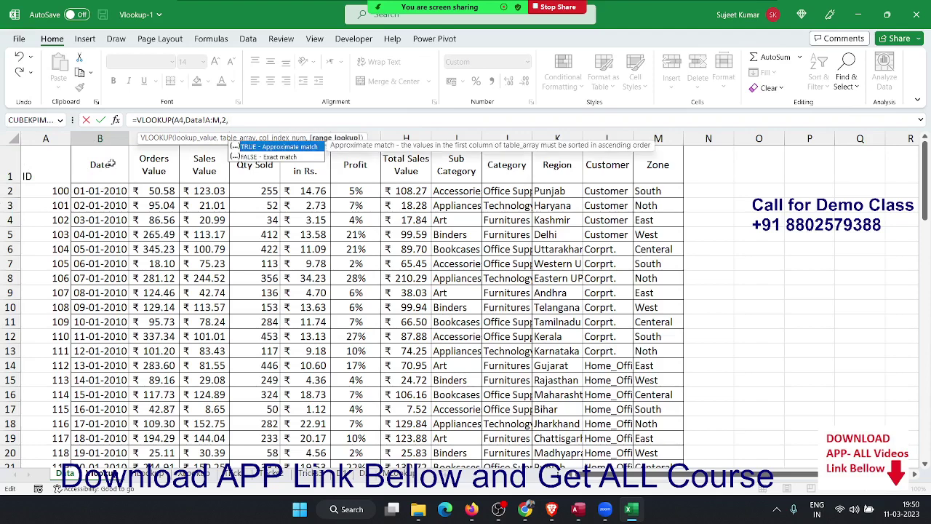
key(Down)
key(Tab)
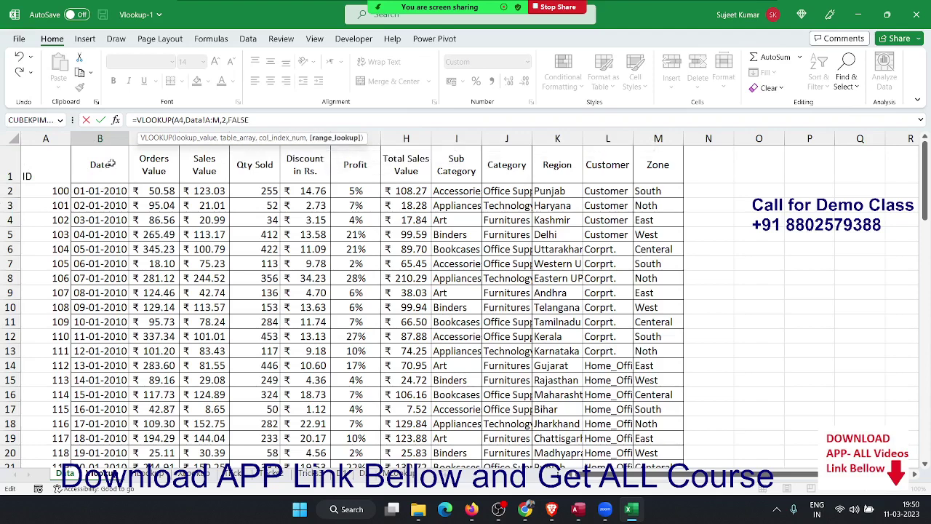
text())
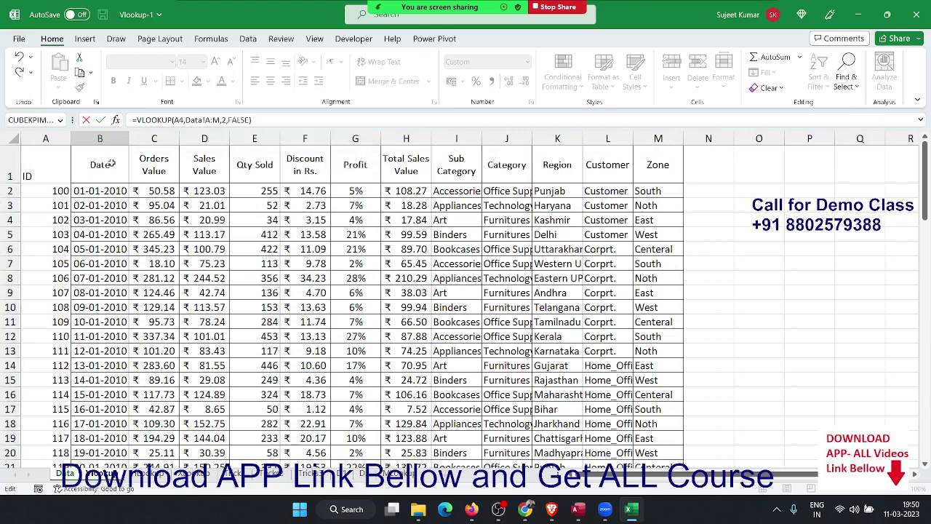
key(Return)
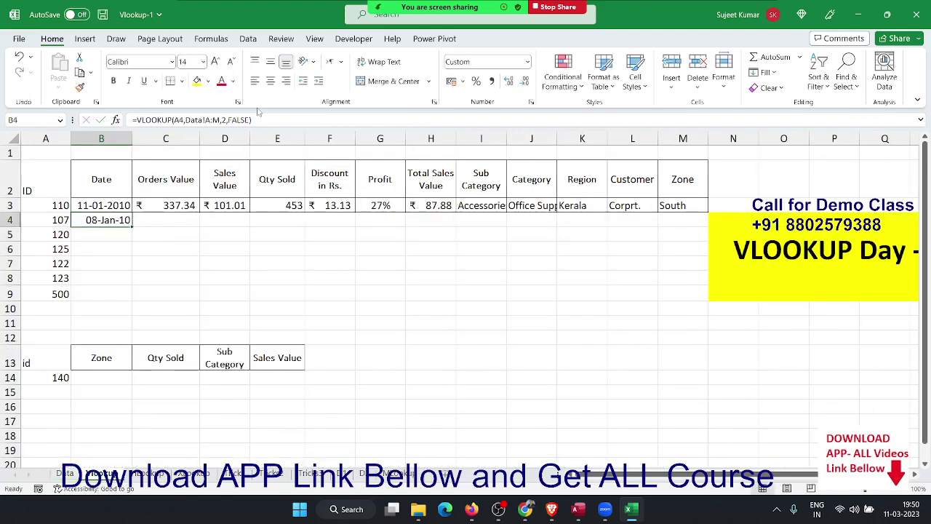
Enter =VLOOKUP(A4,Data!A:M,3,0) in C4 to return Orders Value 124.45793.
key(Left)
key(Right)
key(Right)
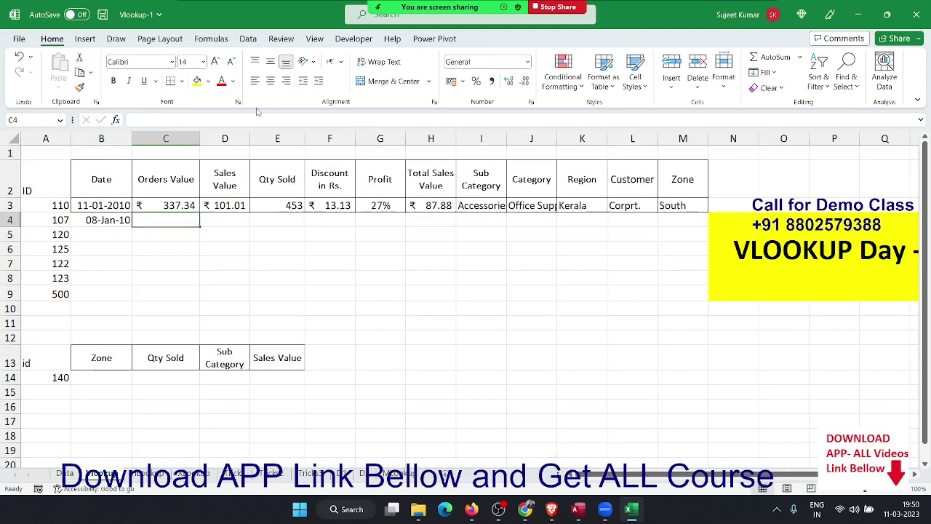
text(=vl)
key(Tab)
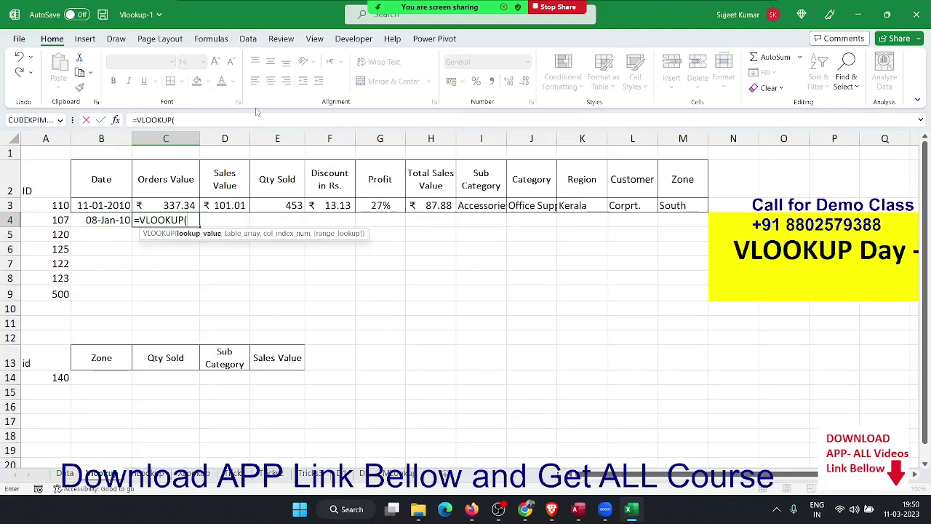
click(58, 220)
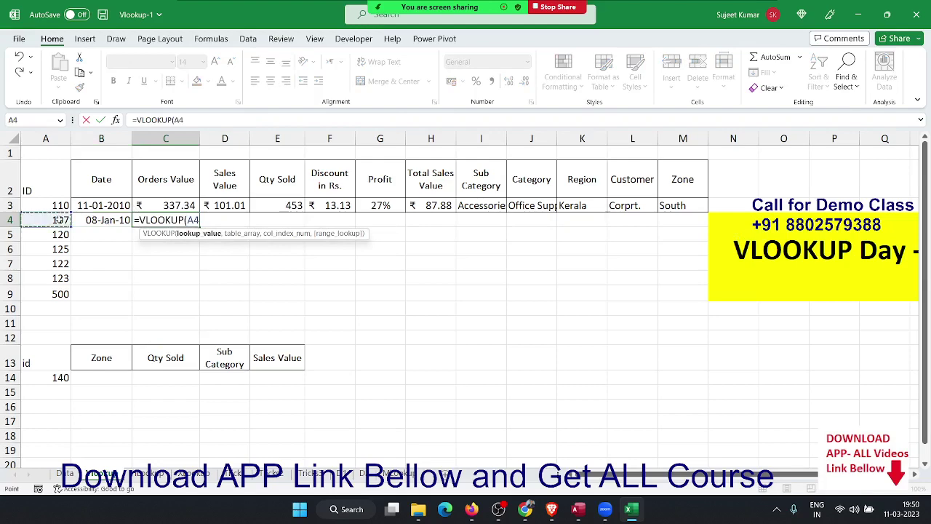
text(,)
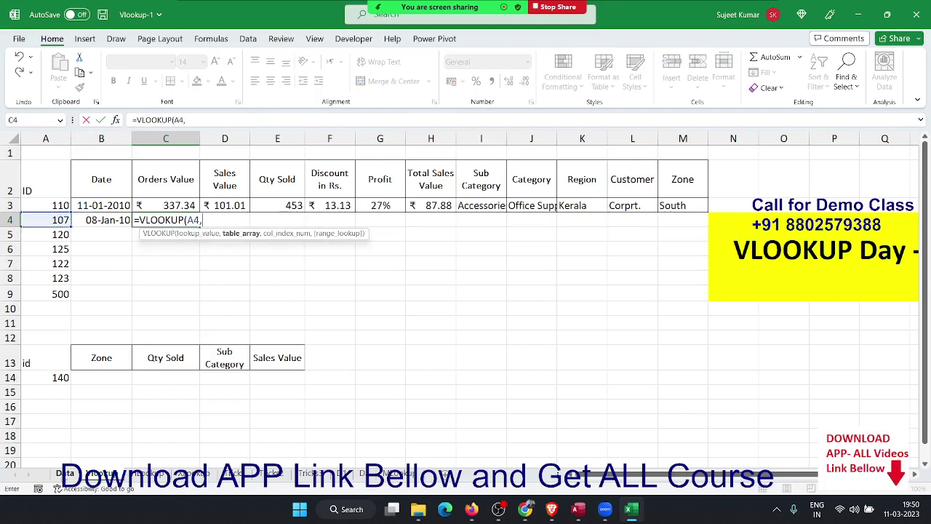
click(62, 474)
mouse_move(45, 138)
mouse_down()
mouse_move(574, 165)
mouse_move(641, 149)
mouse_up()
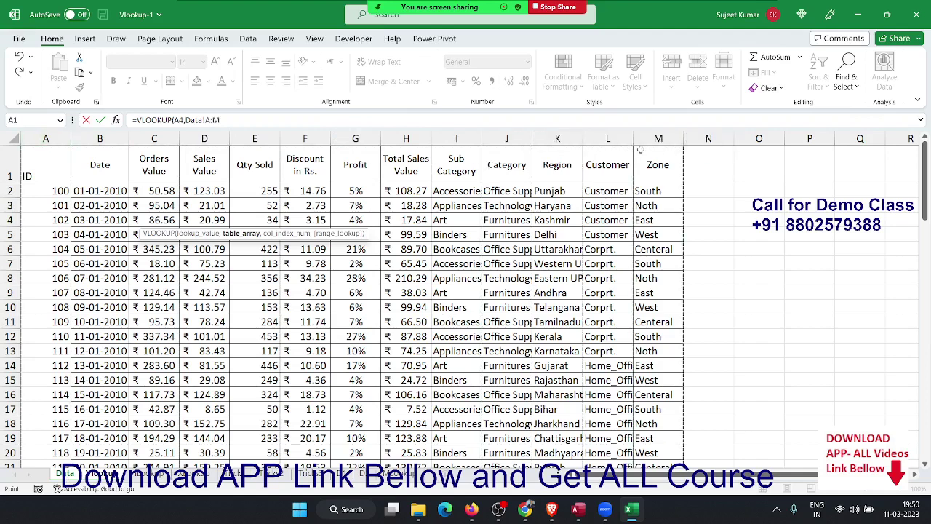
text(,3)
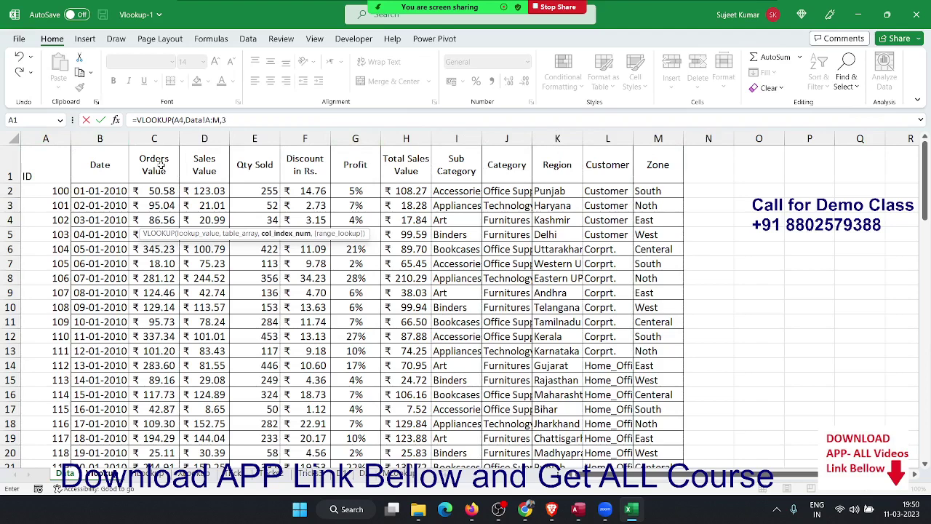
text(,0)
key(Return)
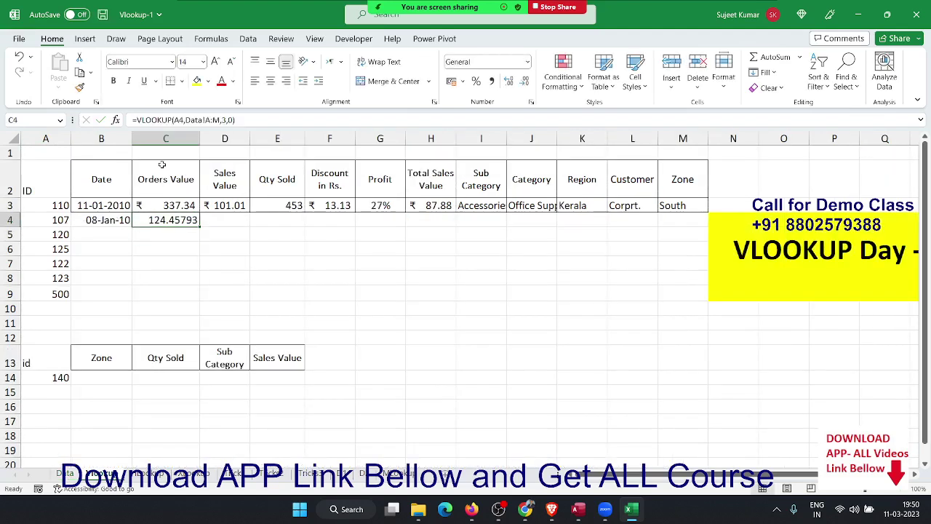
Enter an exact-match VLOOKUP on Data!A:M column 4 in D4, returning 42.73528.
key(Right)
text(=)
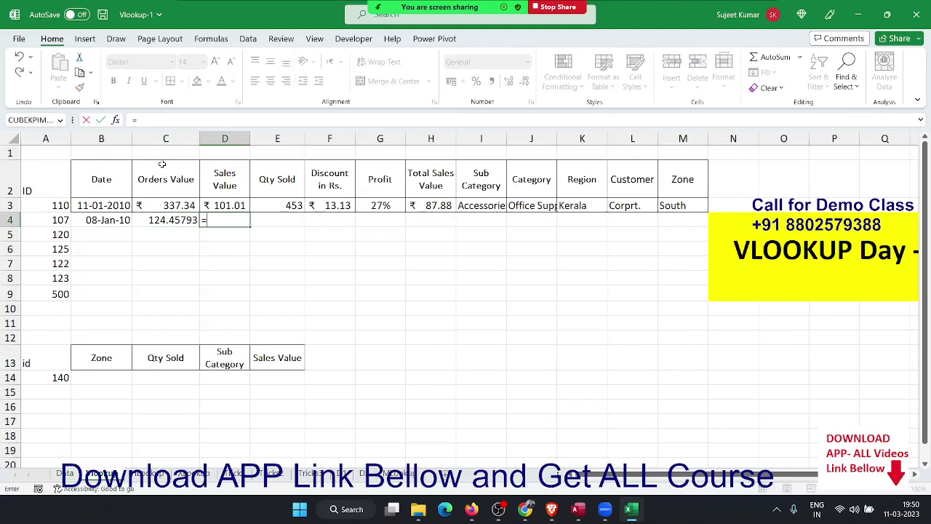
text(vl)
key(Tab)
key(Left)
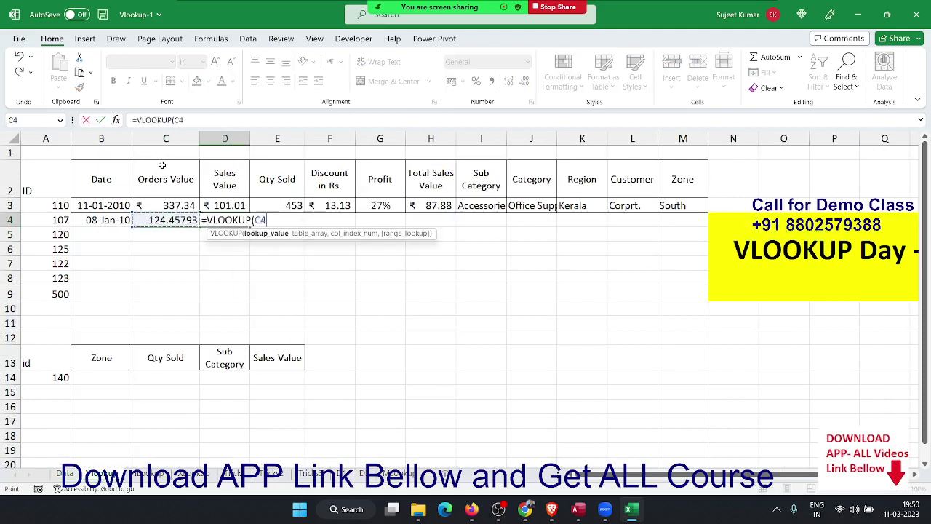
key(Left)
key(Left)
text(,)
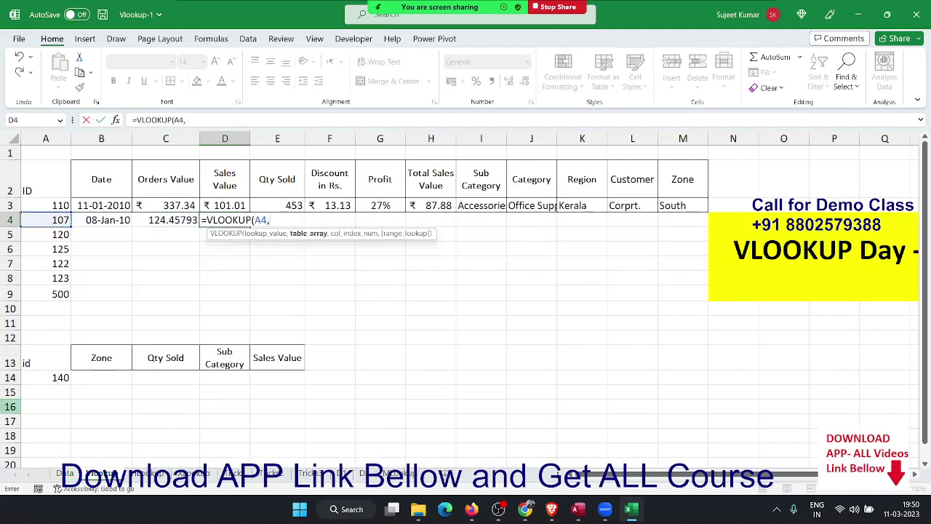
click(65, 473)
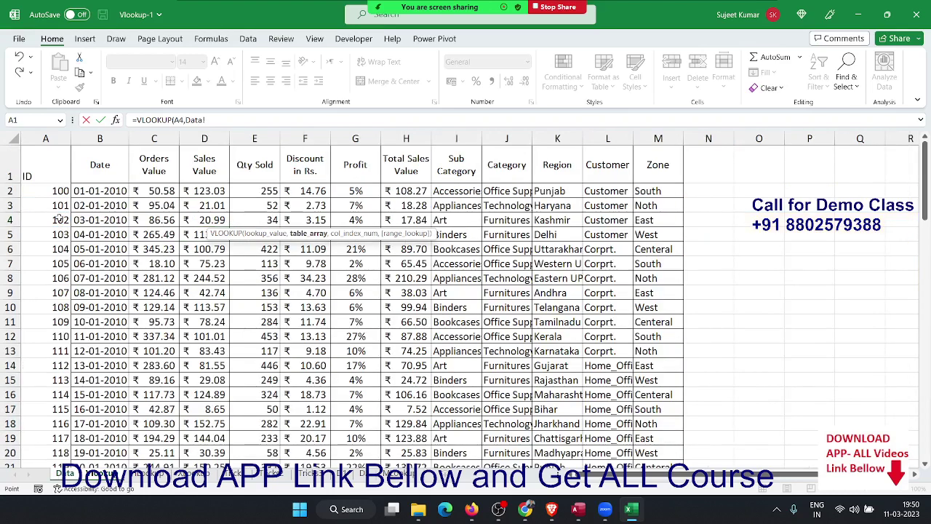
mouse_move(45, 138)
mouse_down()
mouse_move(352, 174)
mouse_move(643, 188)
mouse_up()
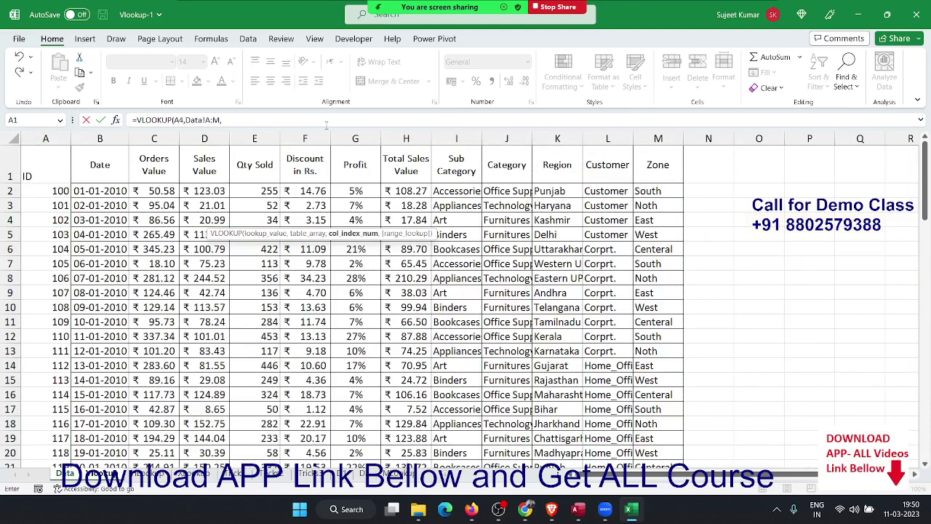
text(4,)
text(,0)
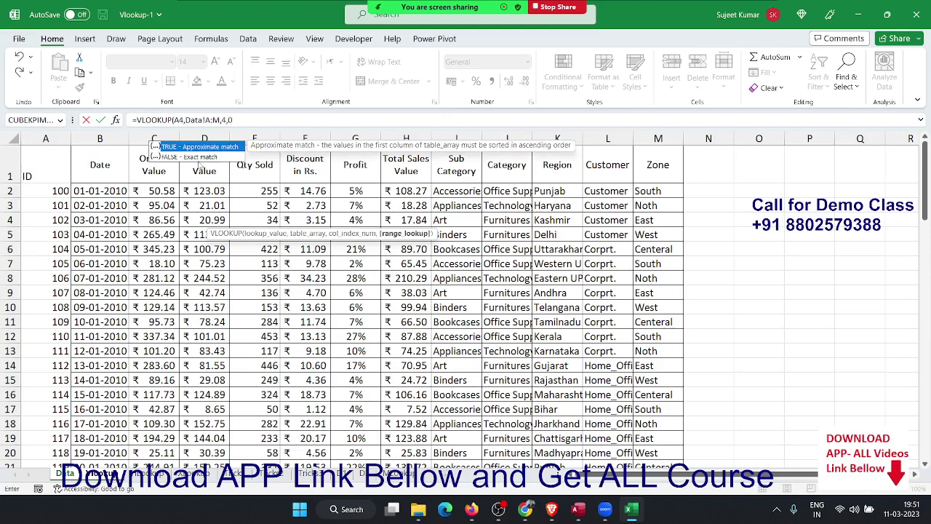
key(Down)
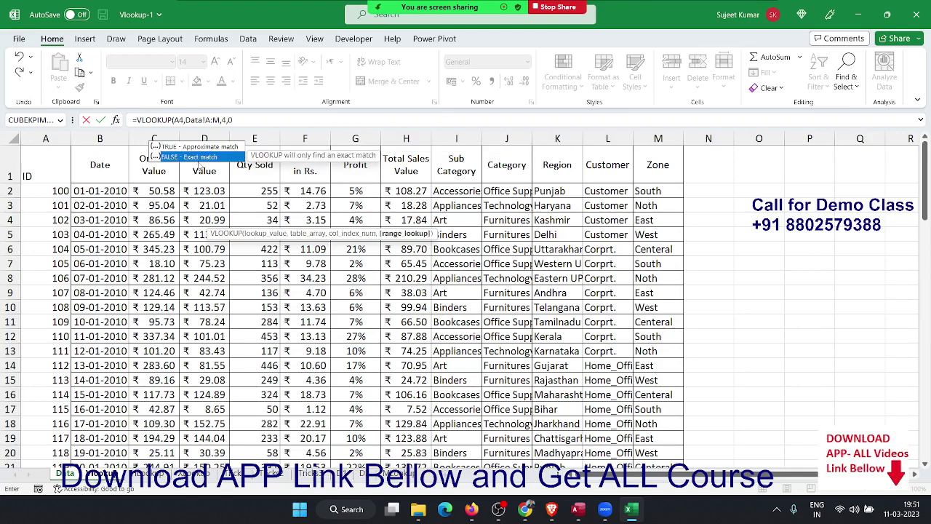
double_click(195, 158)
key(Return)
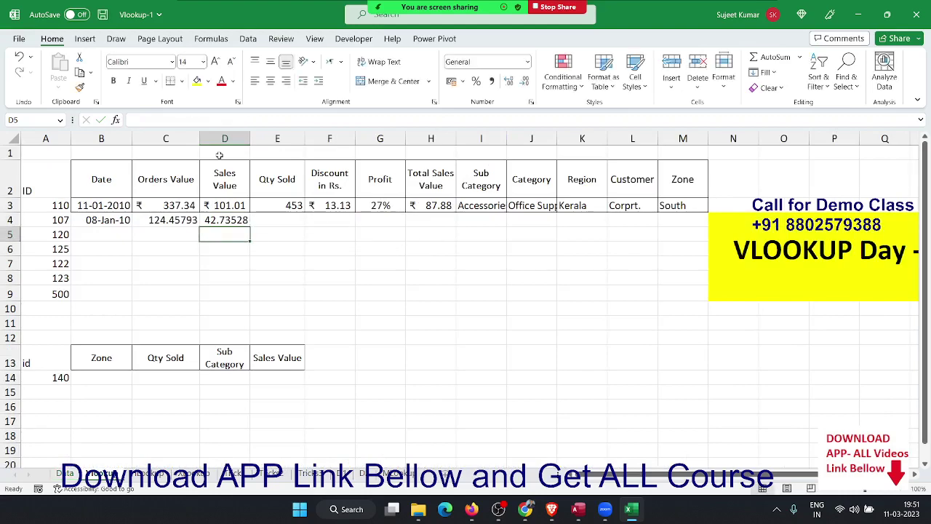
Enter an exact-match VLOOKUP in E4 looking up A4 in Data!A:M.
key(Up)
key(Right)
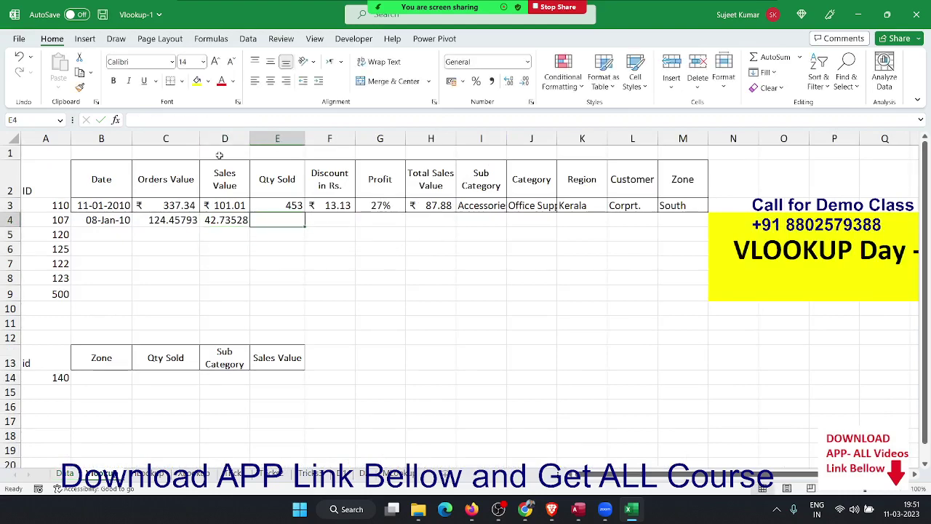
text(=vlookup()
key(Left)
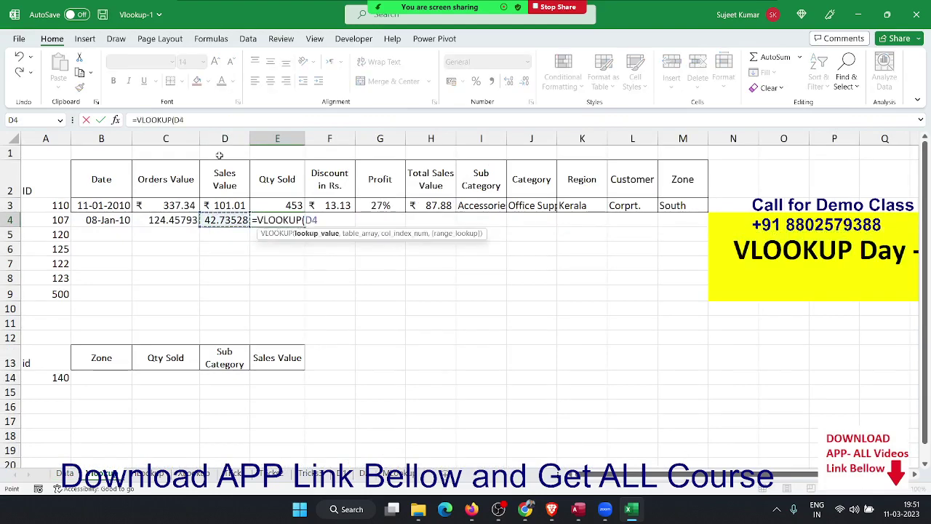
key(Left)
key(Left)
key(Left)
text(,)
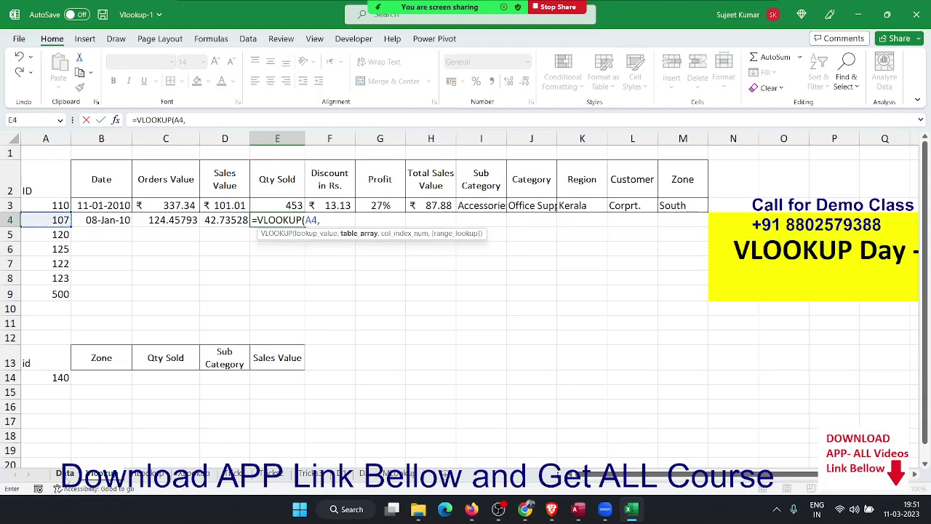
click(66, 474)
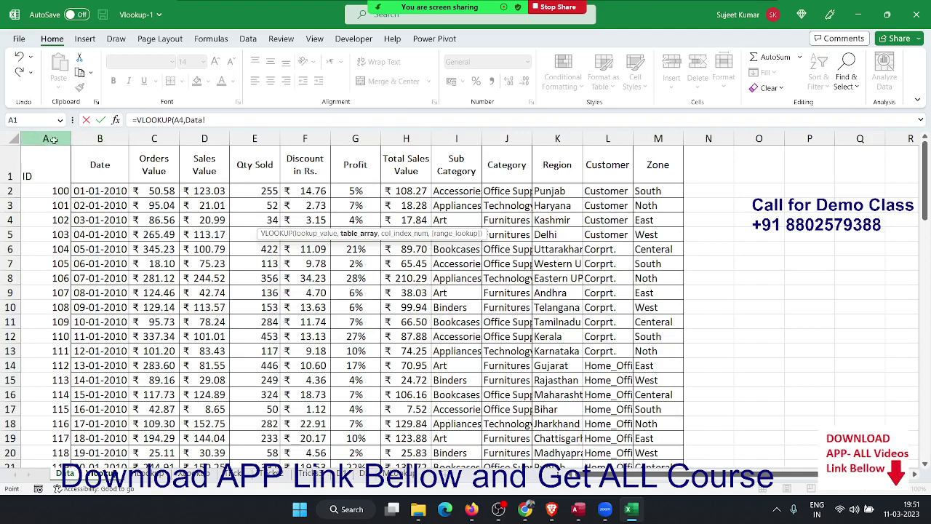
mouse_move(45, 138)
mouse_down()
mouse_move(632, 212)
mouse_move(681, 206)
mouse_up()
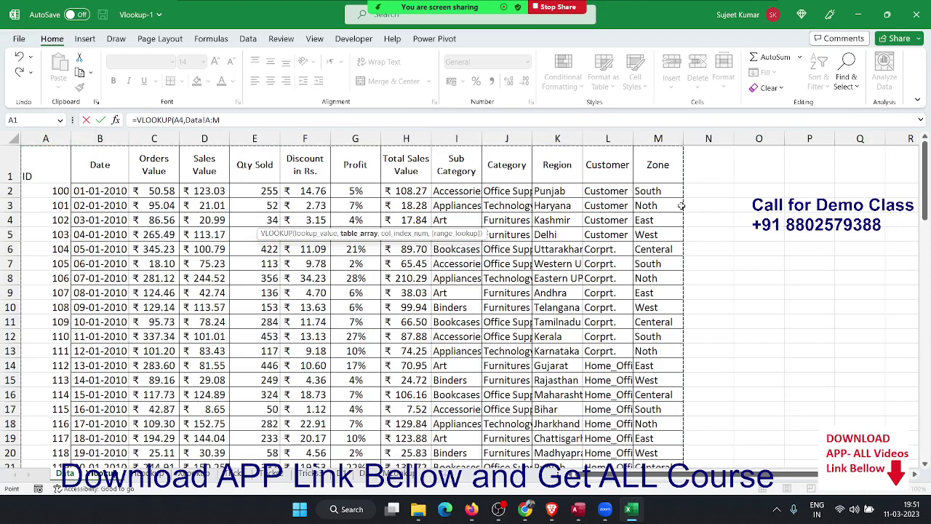
text(,4)
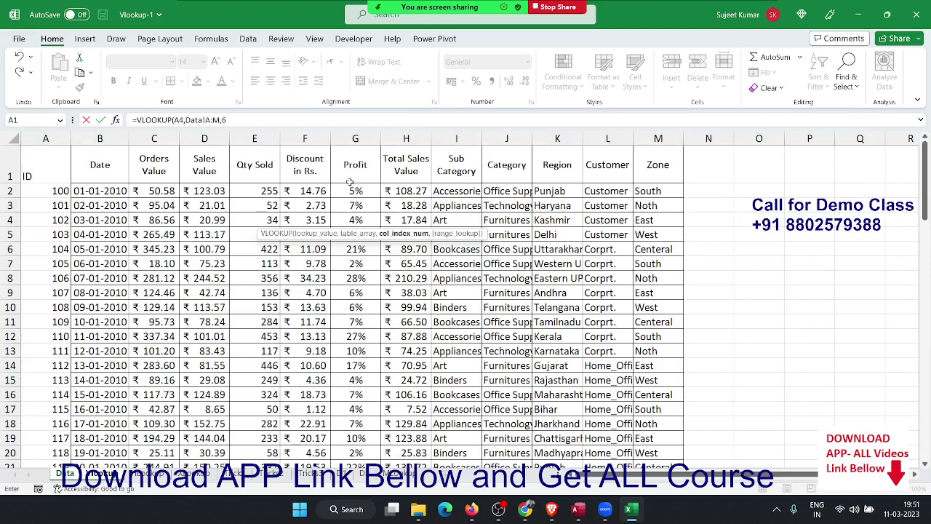
text(,FALSE))
key(Return)
Correct E4's column index from 6 to 5 so it returns Qty Sold 136.
key(Up)
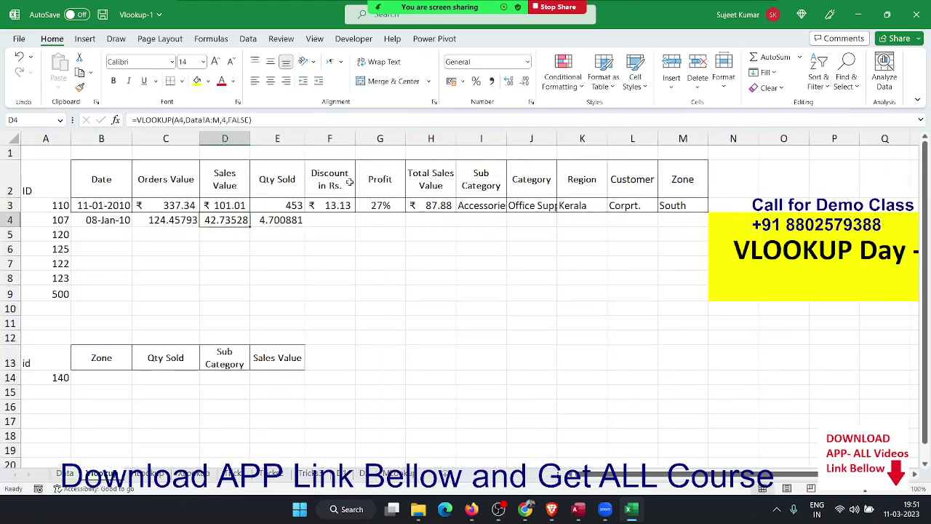
key(Right)
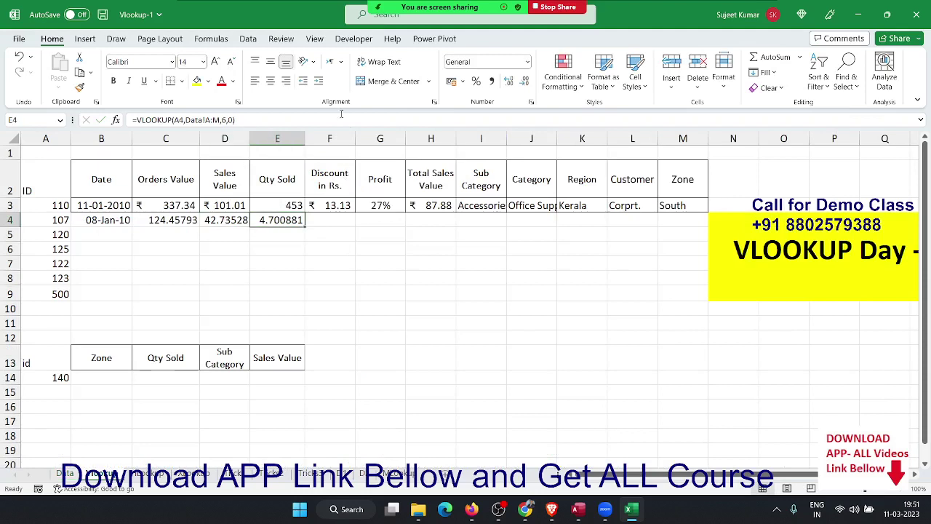
click(227, 121)
key(BackSpace)
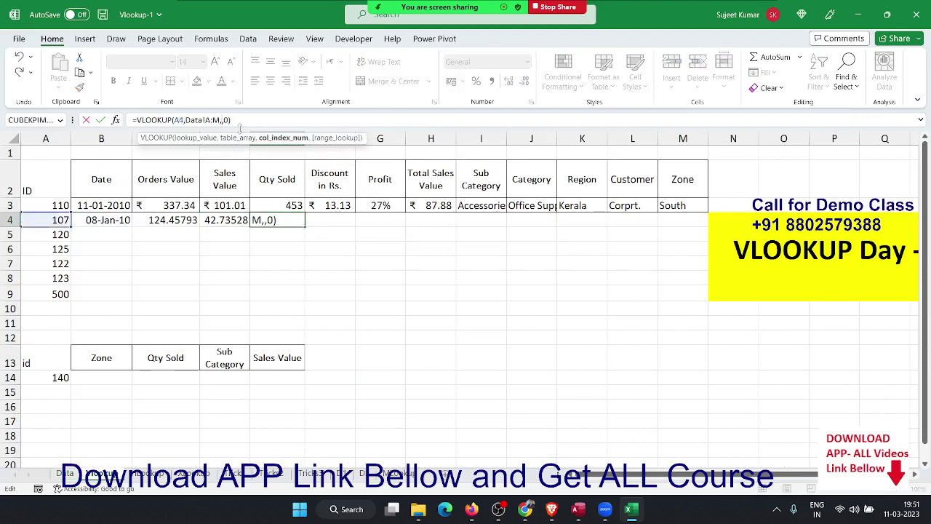
text(5)
key(ctrl+Return)
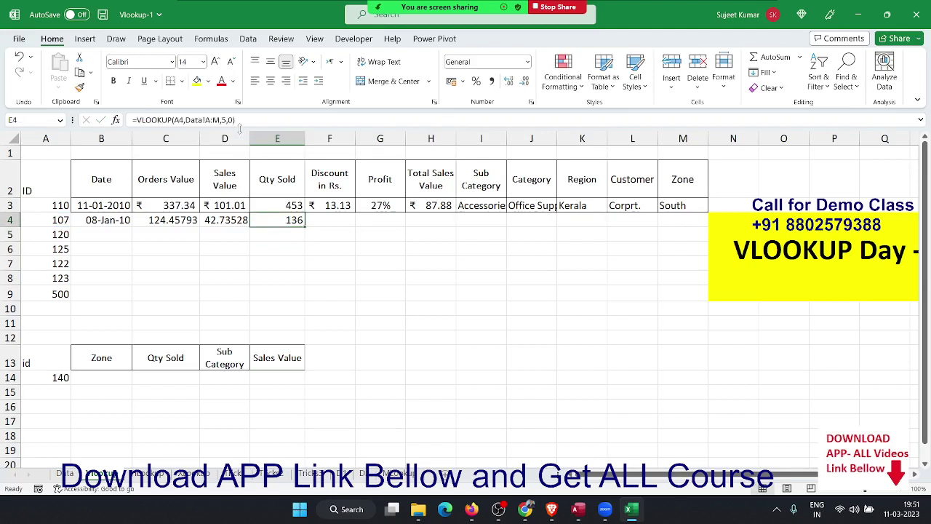
Anchor E4's VLOOKUP references as $A4 and Data!$A:$M.
double_click(273, 221)
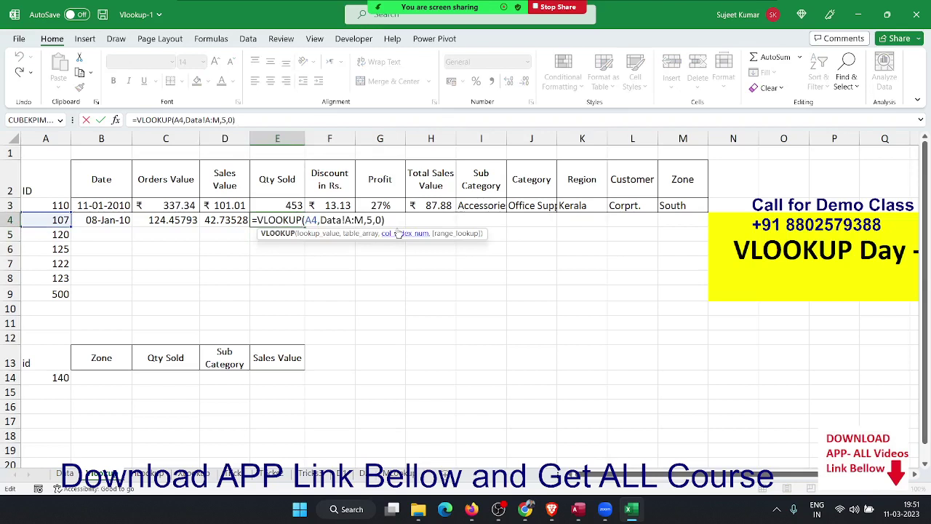
key(Right)
key(Right)
key(Right)
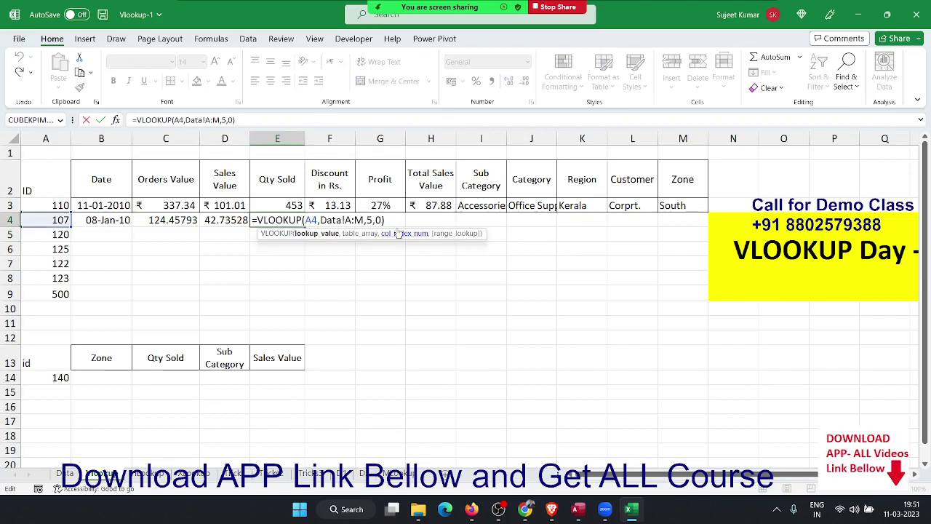
text($)
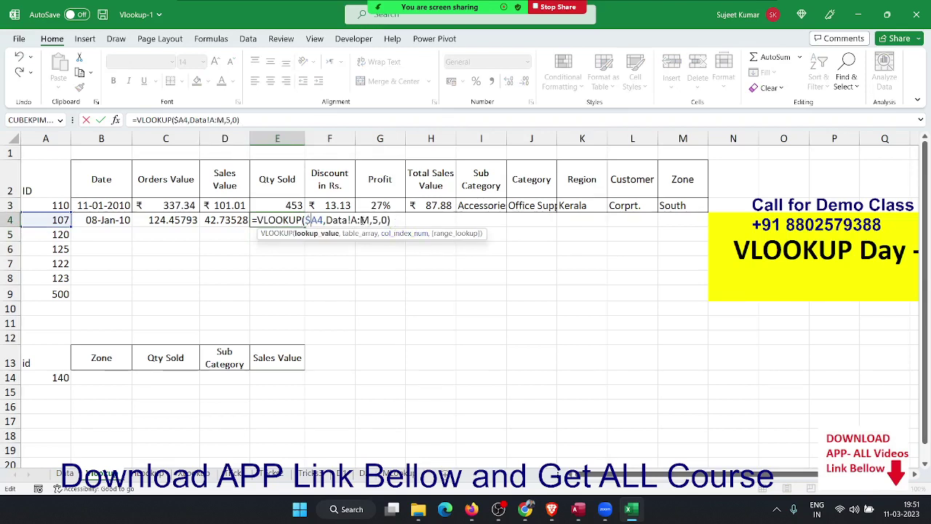
double_click(361, 220)
key(F4)
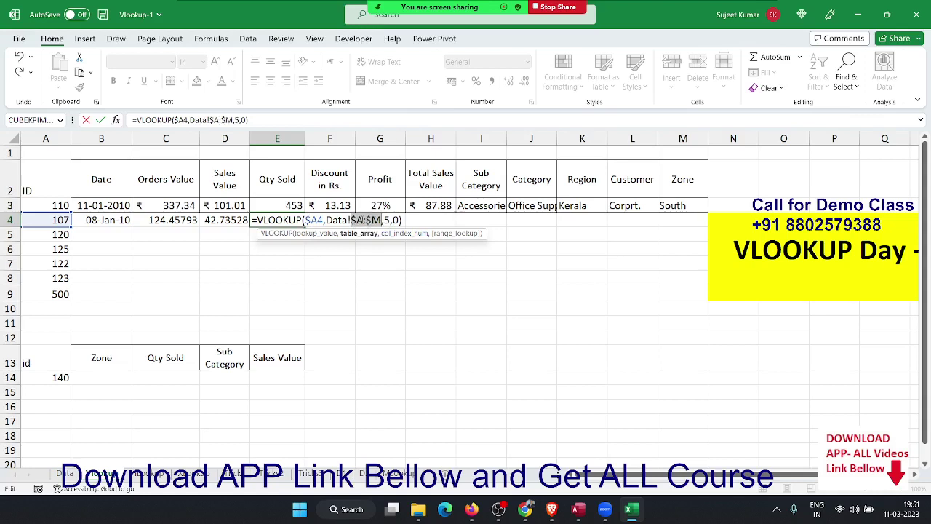
key(Return)
Fill E4's formula right across F4:M4 with Ctrl+R.
key(Up)
key(shift+Right)
key(shift+Right)
key(shift+Right)
key(shift+Right)
key(shift+Right)
key(shift+Right)
key(shift+Right)
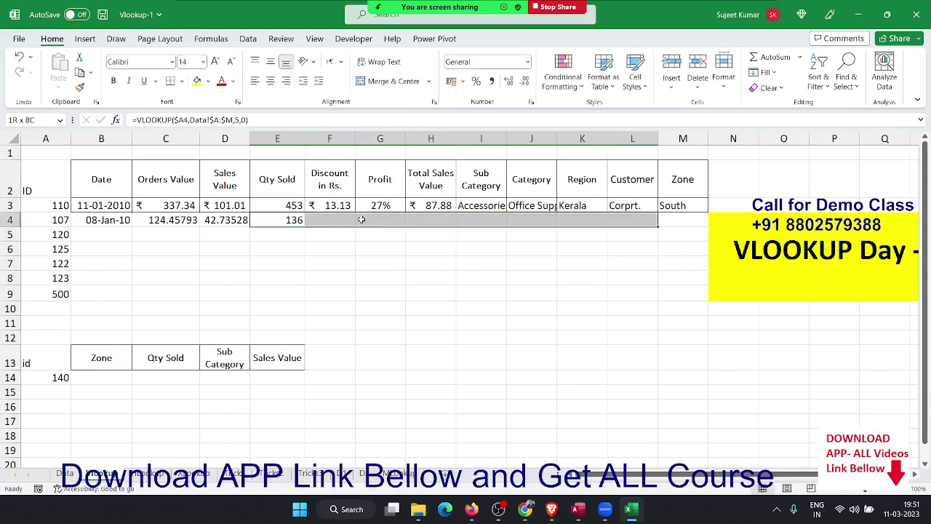
key(shift+Right)
key(ctrl+r)
key(shift+Left)
key(shift+Left)
key(shift+Left)
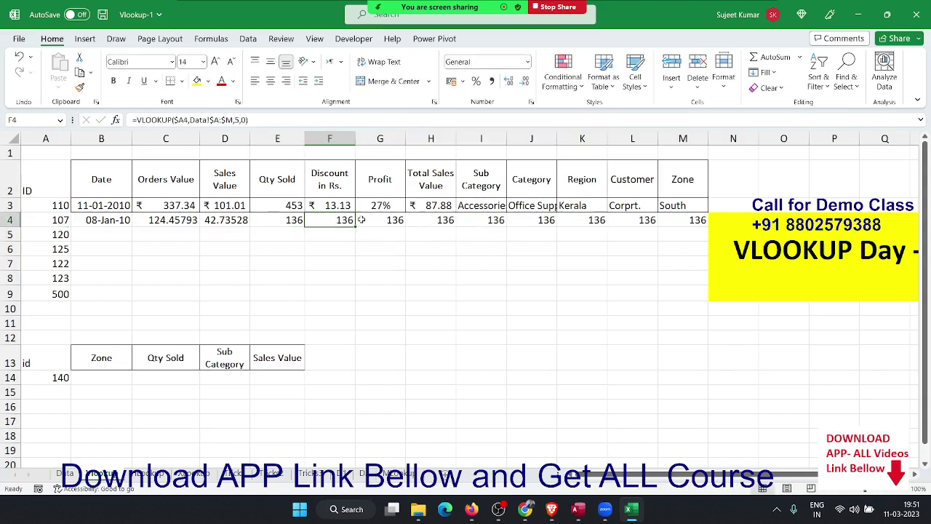
key(shift+Left)
Change F4's Discount lookup to use column index 5.
key(Right)
click(234, 121)
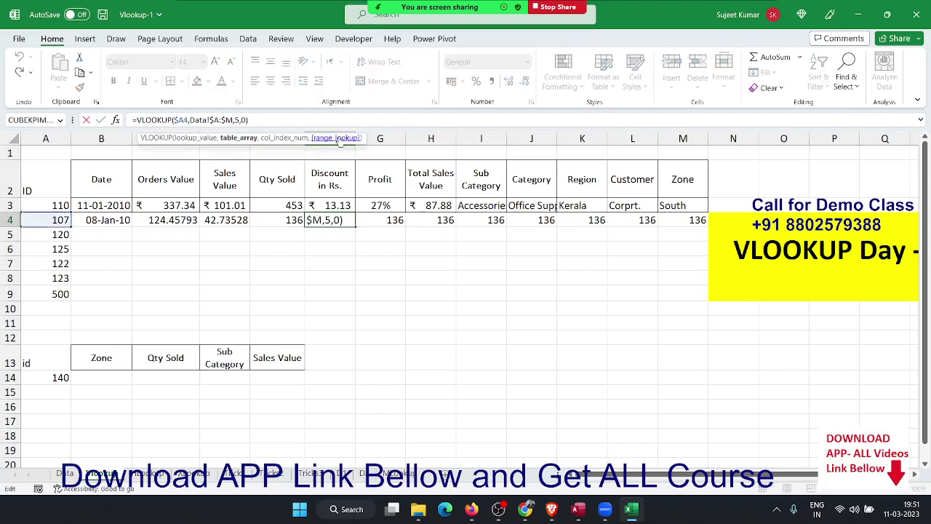
key(Right)
key(Delete)
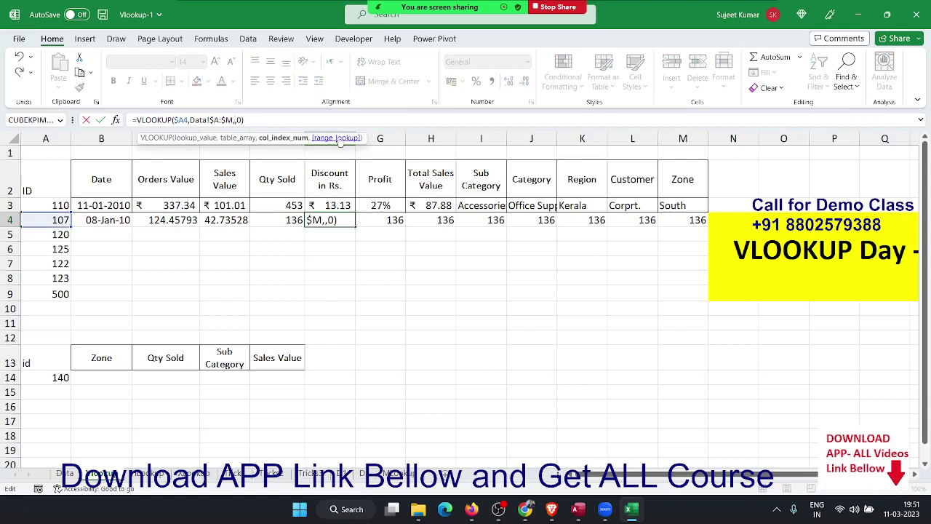
text(5)
key(ctrl+Return)
key(Right)
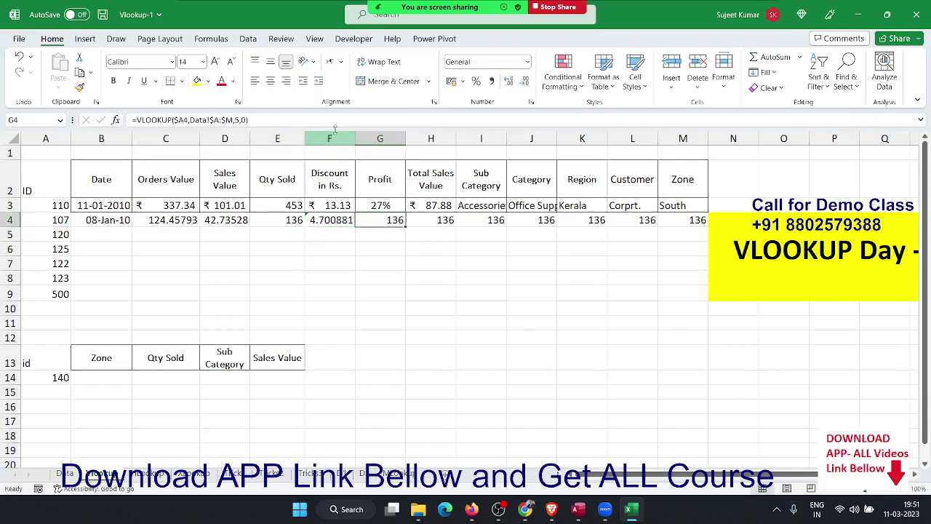
Set the G4 Profit and H4 Total Sales Value lookups to column indexes 7 and 8.
click(238, 120)
key(BackSpace)
text(6)
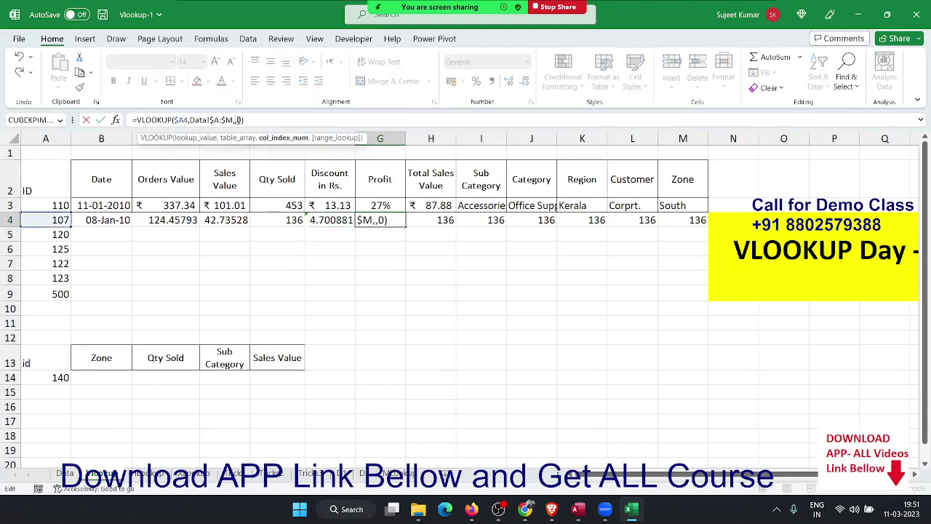
key(BackSpace)
text(7)
key(Tab)
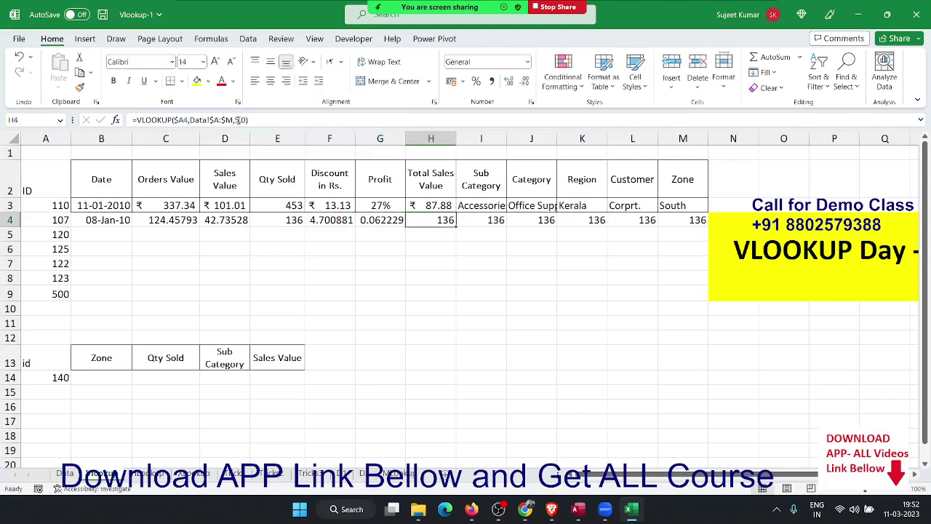
click(238, 120)
key(BackSpace)
text(8)
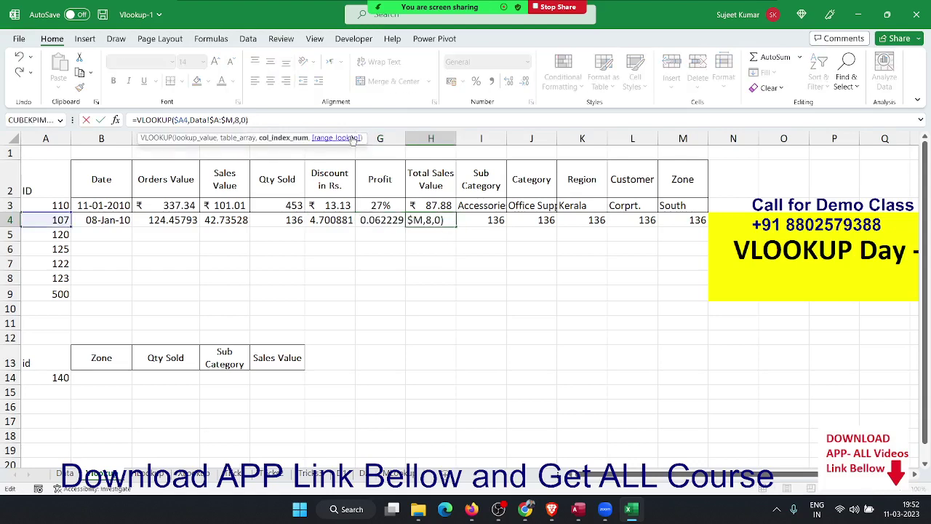
key(Tab)
Set the I4 Sub Category and J4 Category lookups to column indexes 9 and 10.
drag(352, 136, 351, 135)
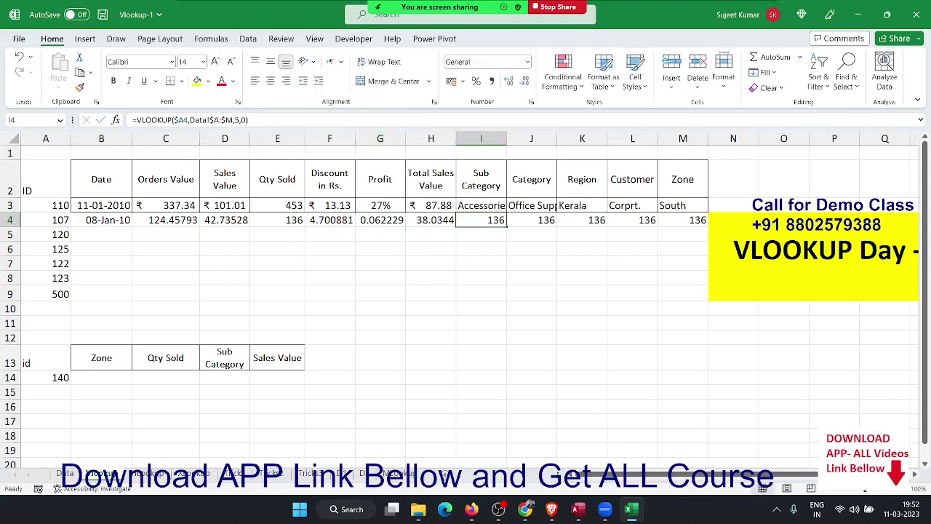
click(239, 120)
key(BackSpace)
text(9)
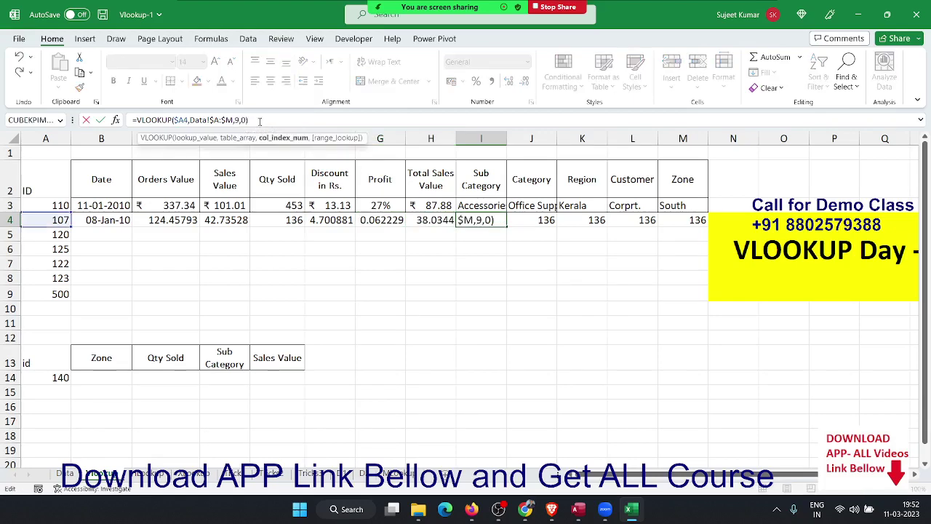
key(Tab)
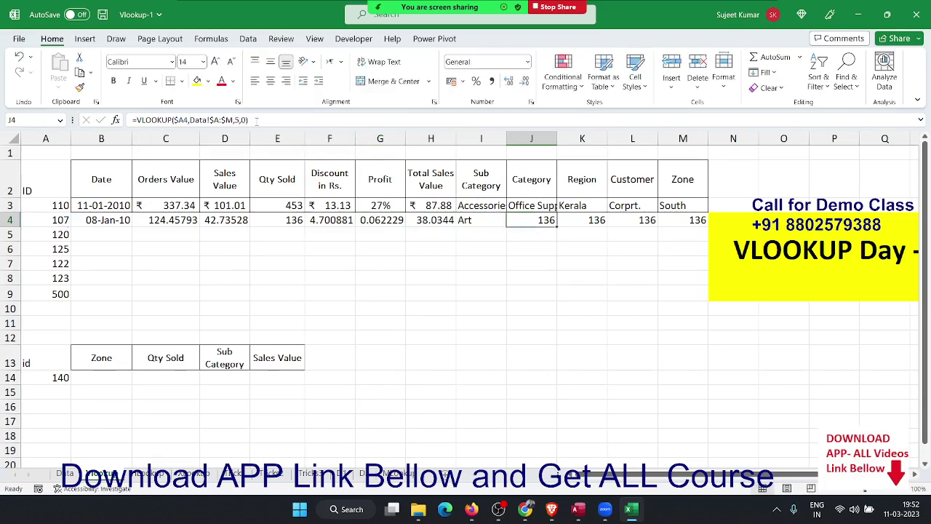
click(233, 120)
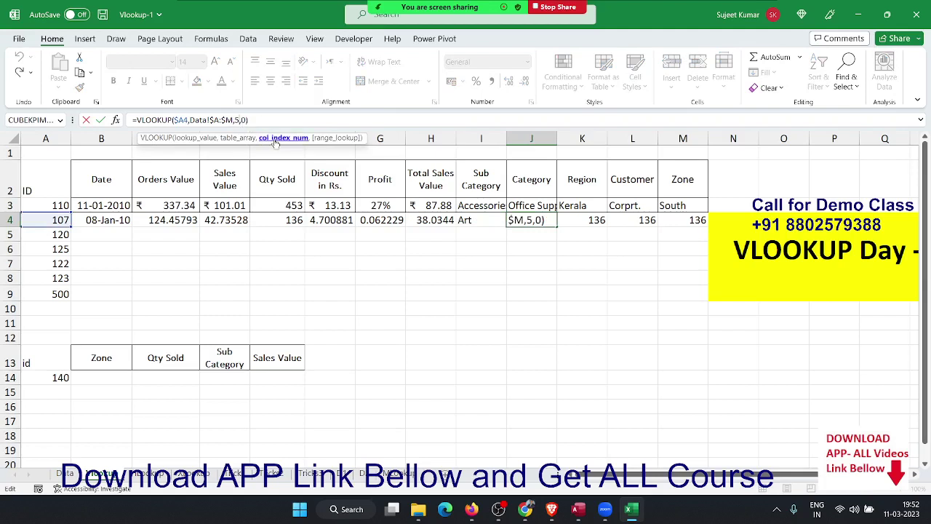
key(BackSpace)
text(10)
key(Tab)
Set the K4 Region and L4 Customer lookups to column indexes 11 and 12.
click(240, 120)
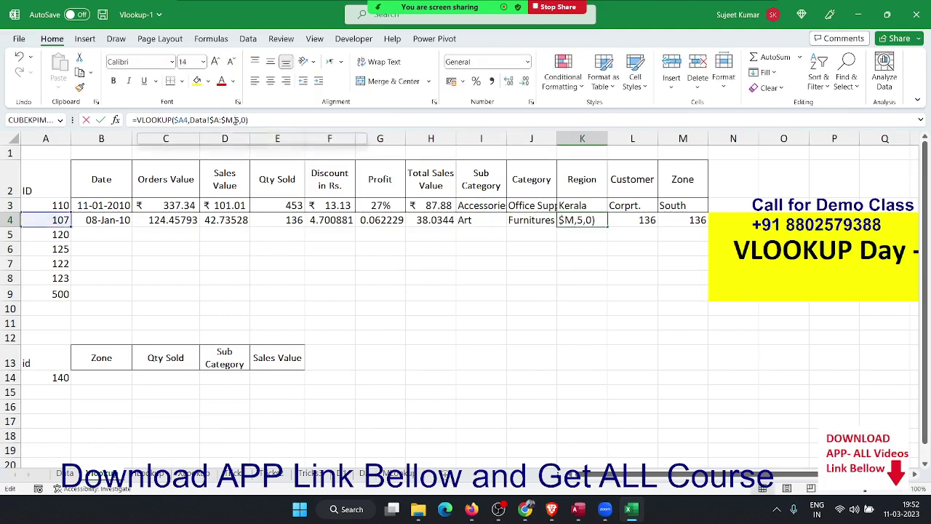
key(BackSpace)
text(11)
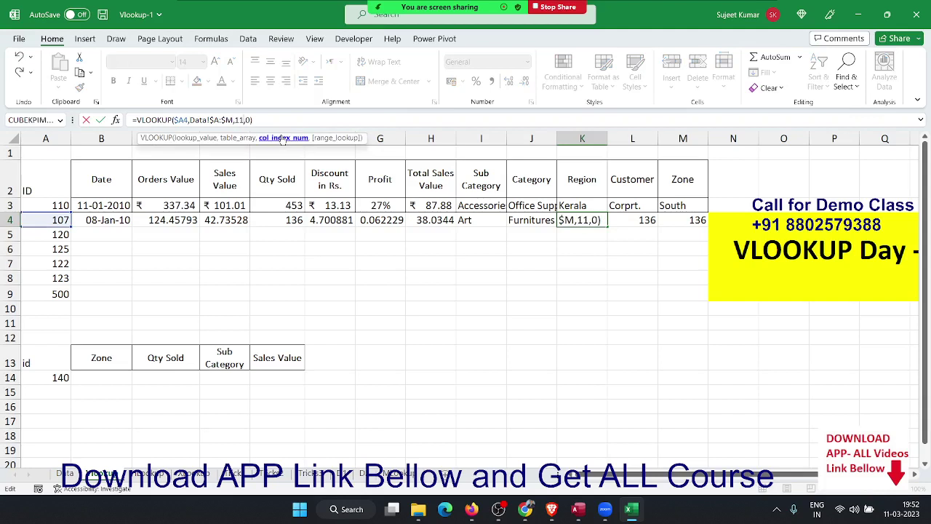
key(Tab)
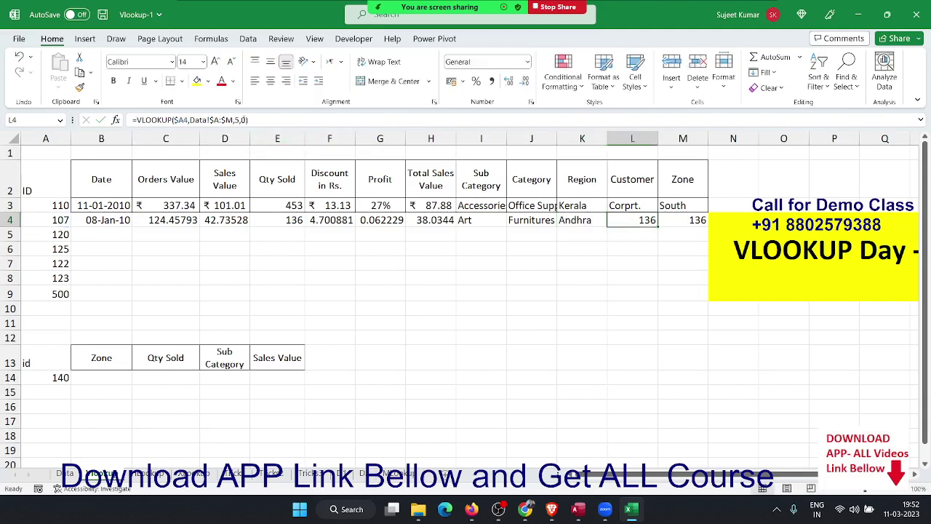
click(278, 122)
key(Left)
key(Left)
key(Left)
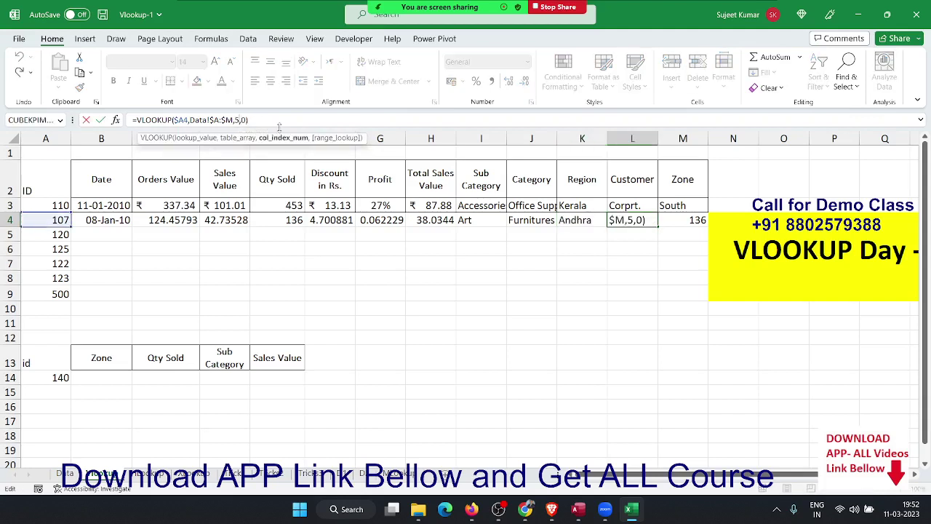
key(BackSpace)
text(12)
key(Return)
key(Left)
key(Left)
key(Left)
key(Up)
key(Right)
key(Right)
key(Right)
key(Right)
key(Right)
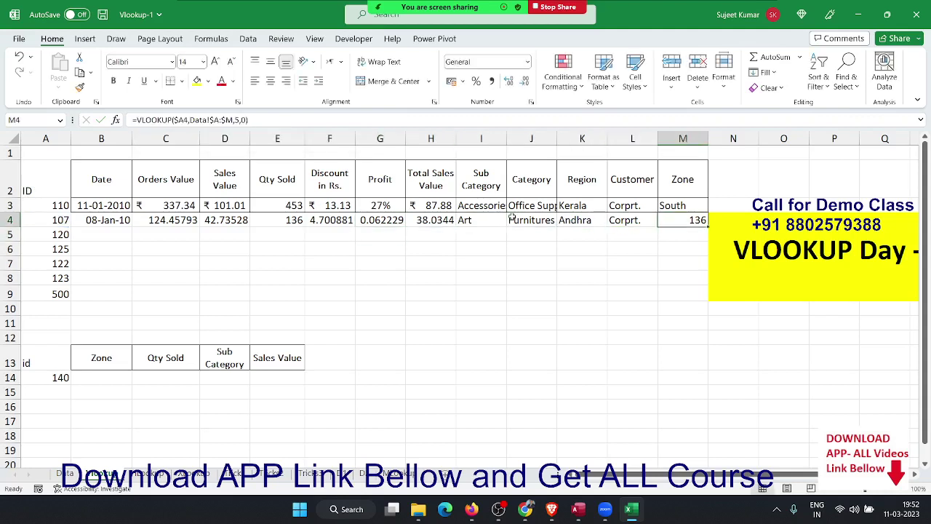
Set M4's Zone lookup to column index 13 so it returns East.
click(233, 120)
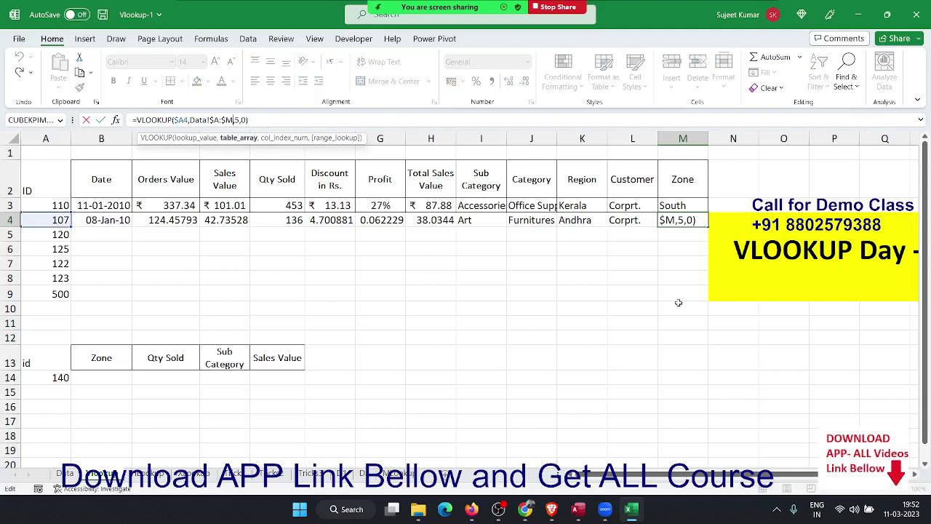
key(Right)
key(Delete)
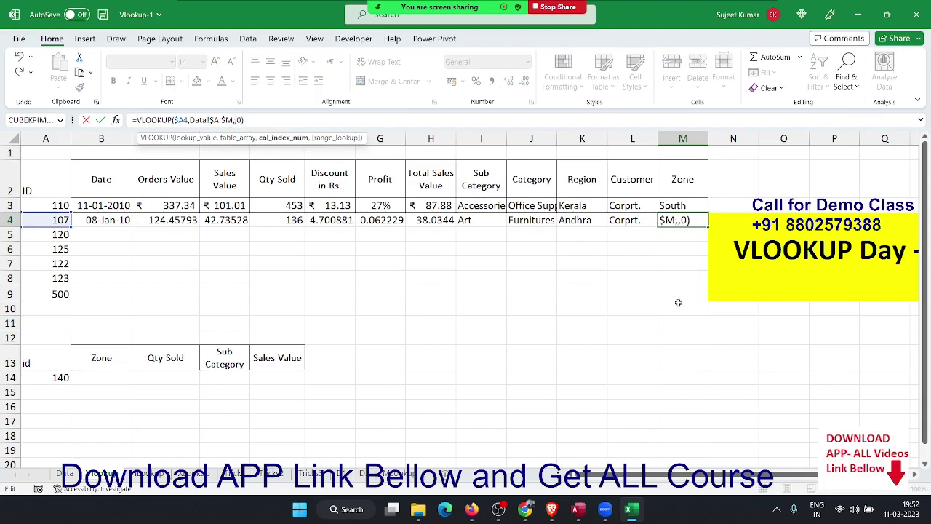
text(13)
key(Return)
key(Up)
key(Up)
key(Up)
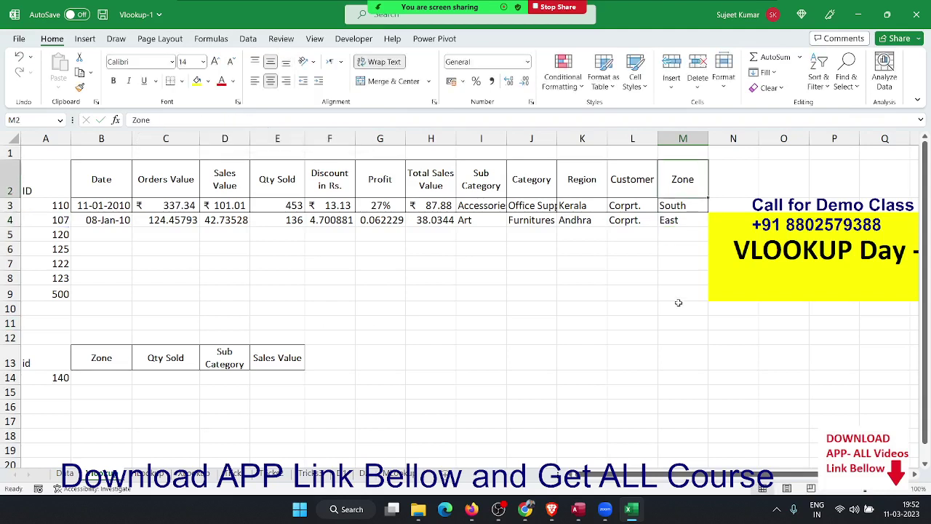
key(Up)
key(Home)
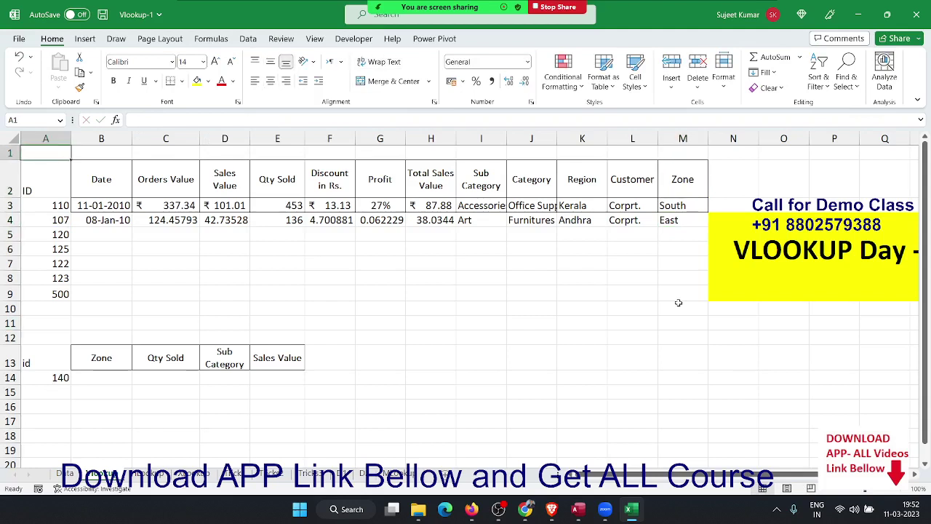
Compare the Vlookup headings with the Data sheet's header order from Date onward.
key(shift+space)
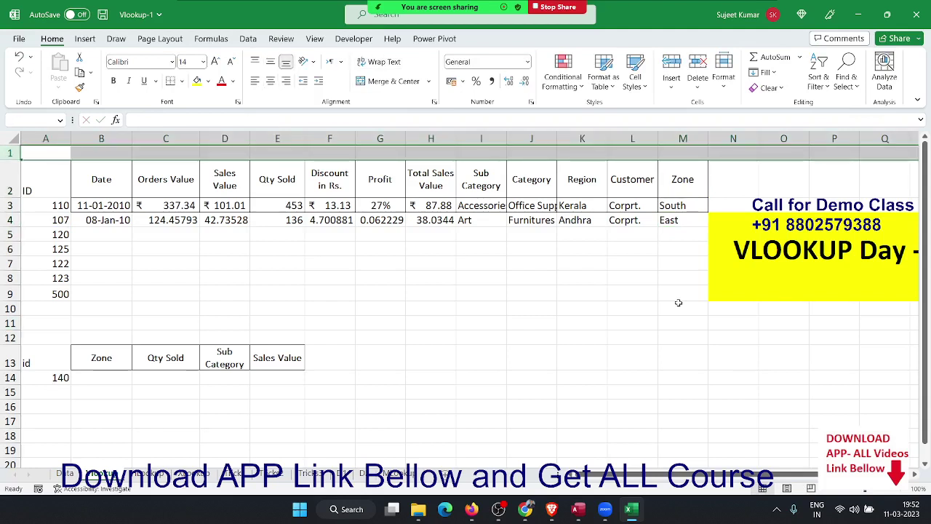
key(Down)
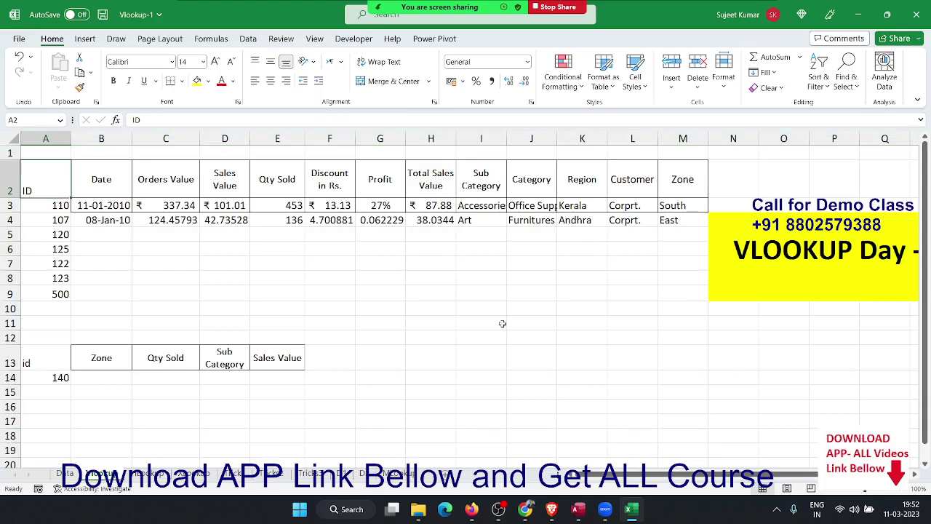
click(104, 173)
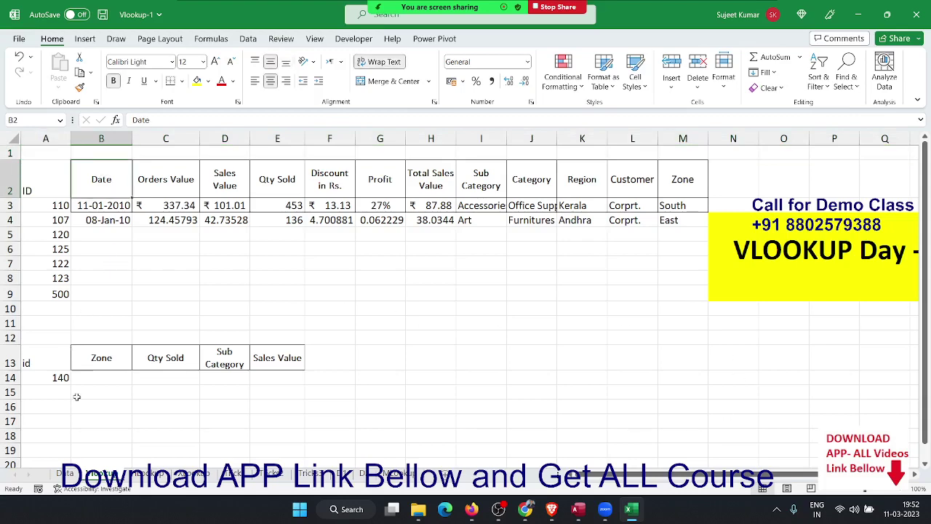
click(69, 475)
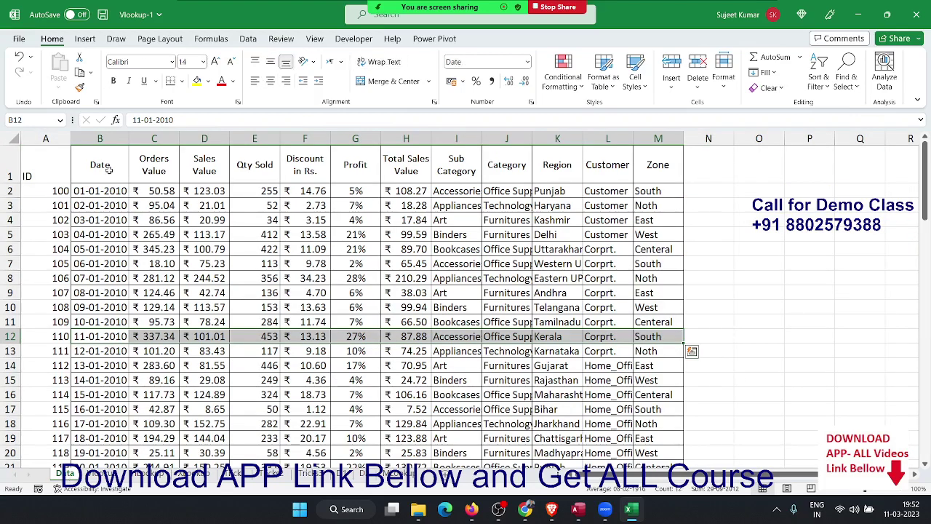
mouse_move(109, 170)
mouse_down()
mouse_move(390, 171)
mouse_move(618, 158)
mouse_up()
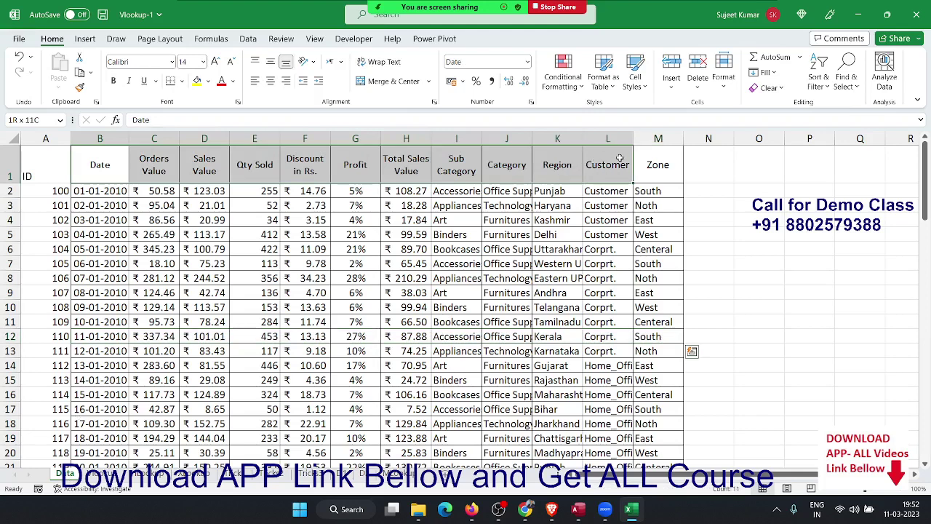
click(102, 474)
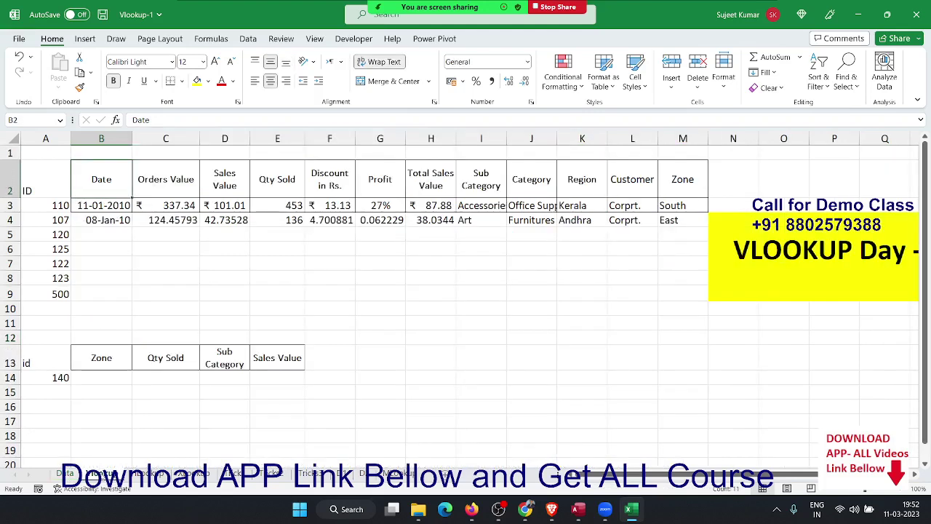
Enter column numbers 2 through 13 across B1:M1.
click(104, 150)
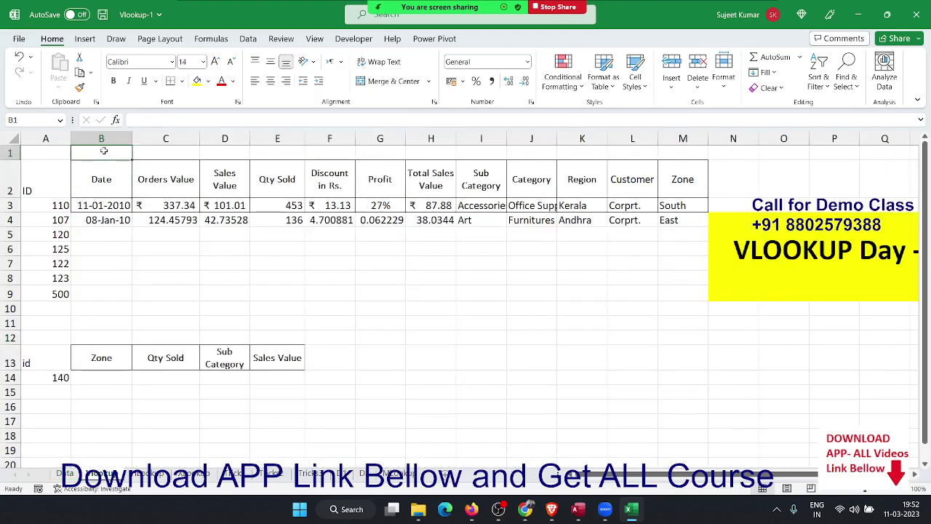
text(2)
key(Tab)
text(3)
key(Tab)
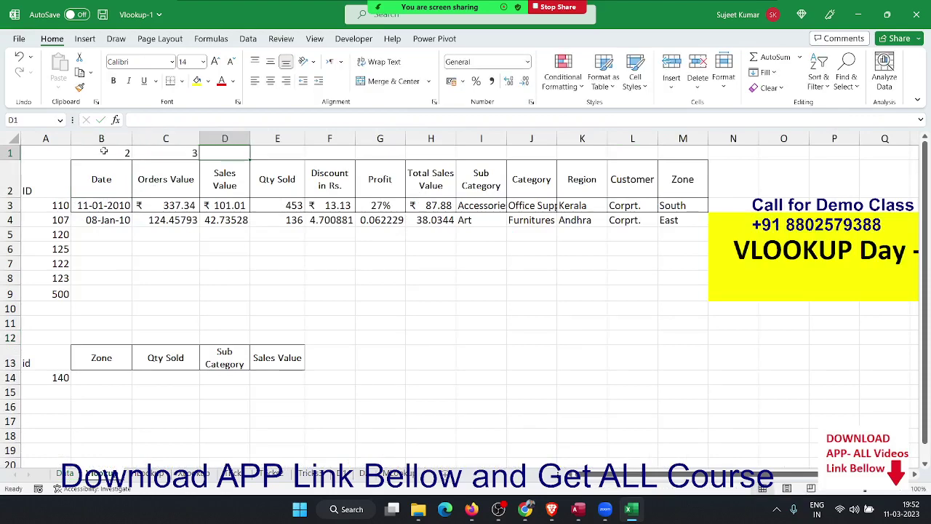
text(4	5	6	7	8	)
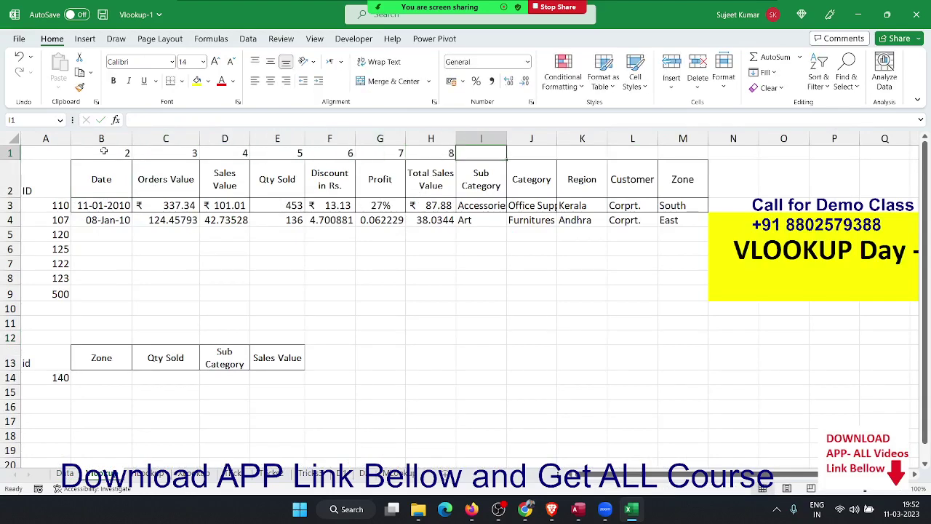
text(9)
key(Tab)
text(10)
key(Tab)
text(11)
key(Tab)
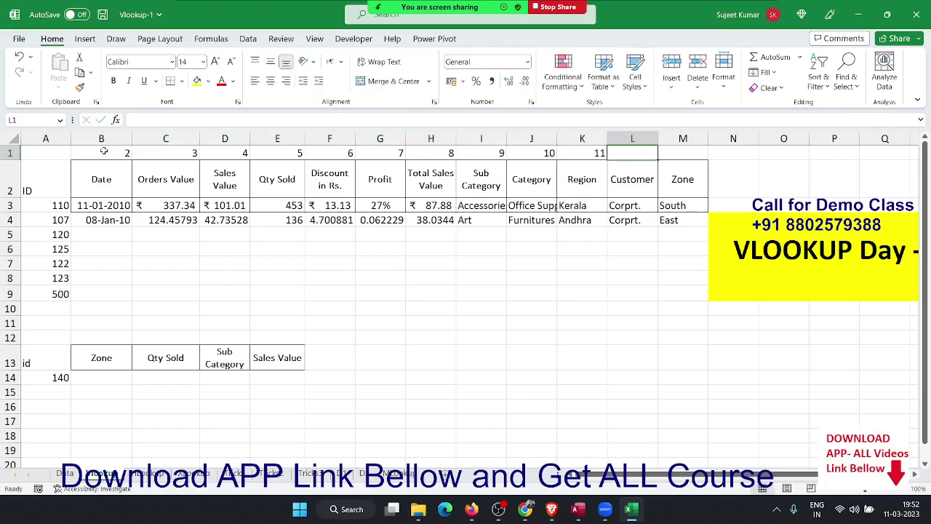
text(12)
key(Tab)
text(13)
key(Return)
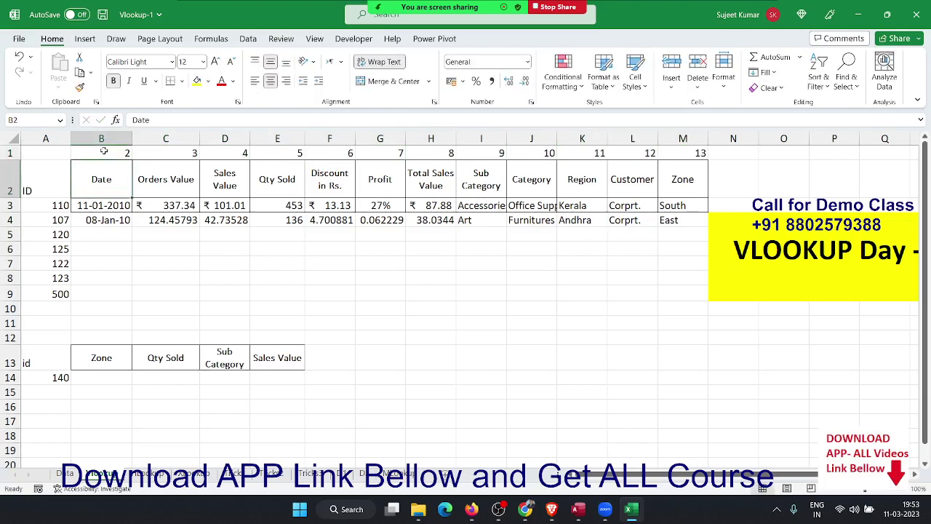
Start a VLOOKUP in B5 that looks up A5 in Data columns A:M.
key(Down)
key(Down)
key(Down)
text(=)
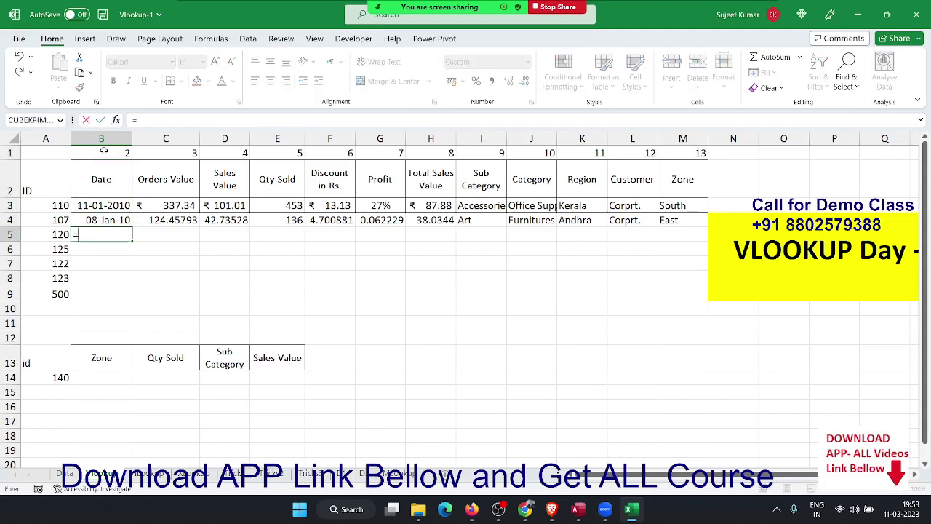
text(vl)
key(Tab)
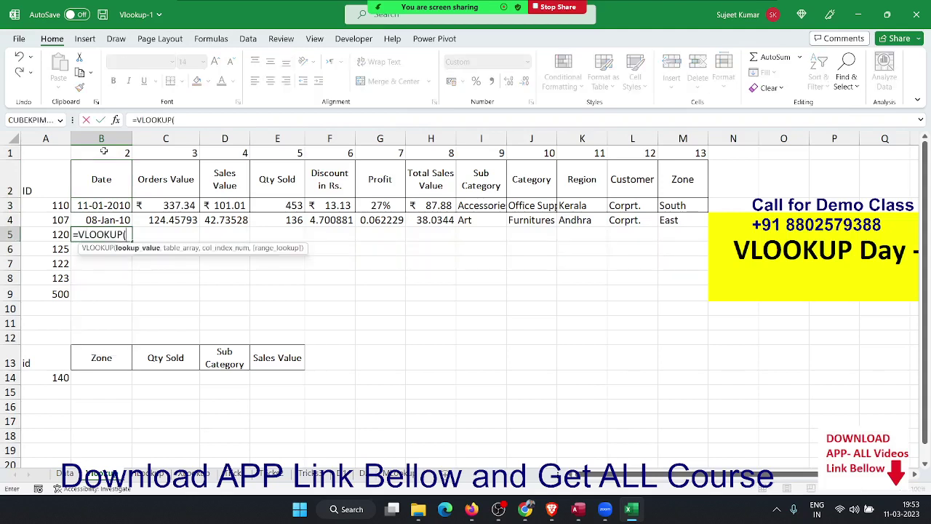
key(Left)
text(,)
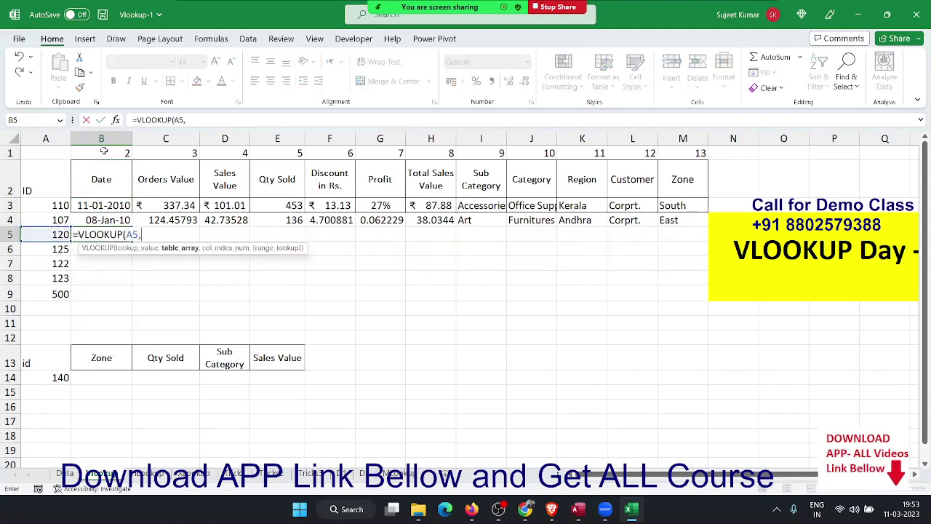
click(66, 474)
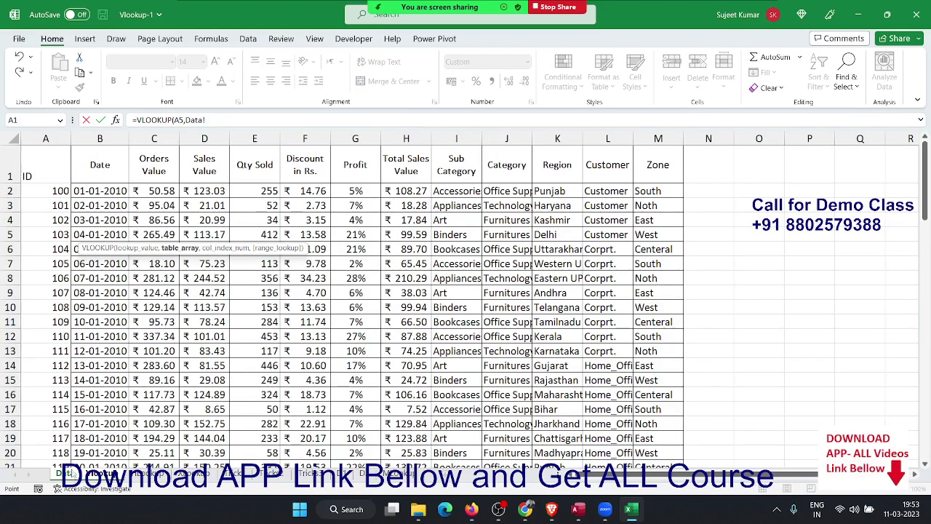
drag(45, 138, 645, 142)
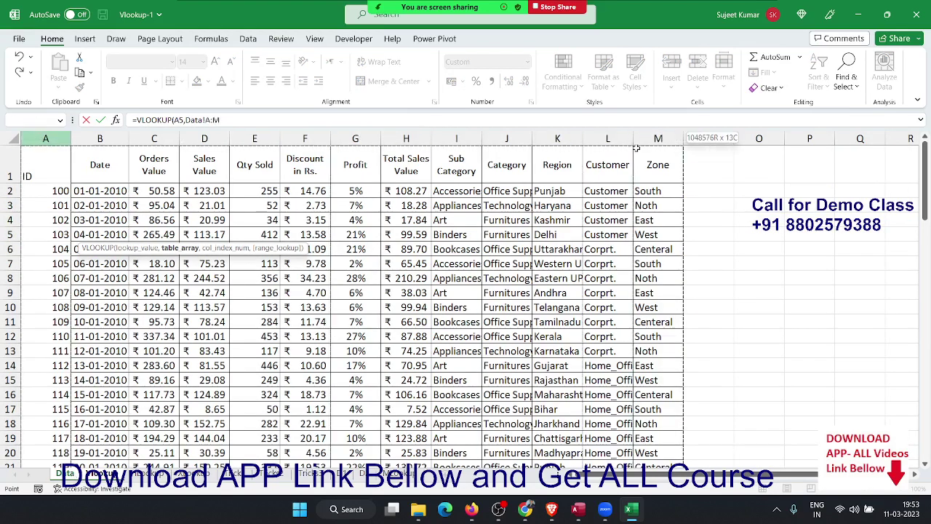
text(,)
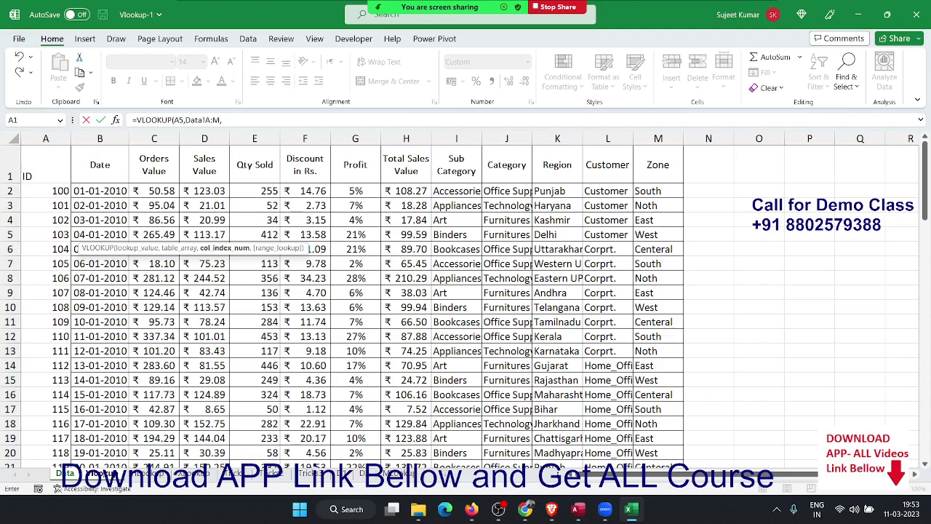
Finish it with Vlookup!B1 as column index and FALSE, returning 21-Jan-10.
click(102, 474)
click(125, 152)
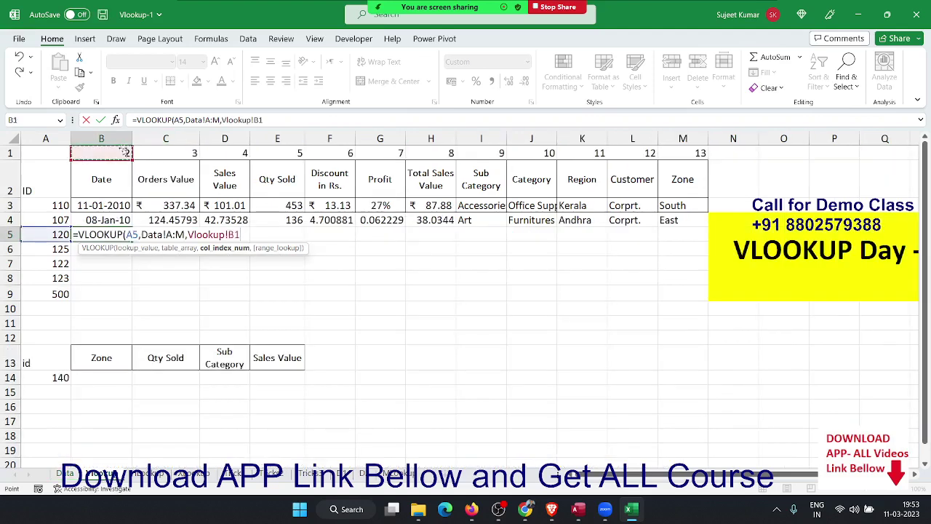
text(,)
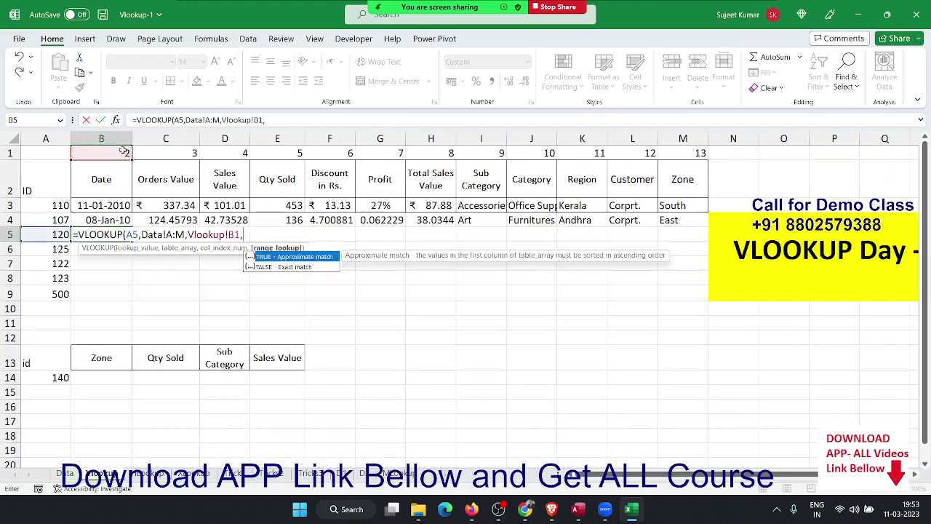
key(Down)
key(Tab)
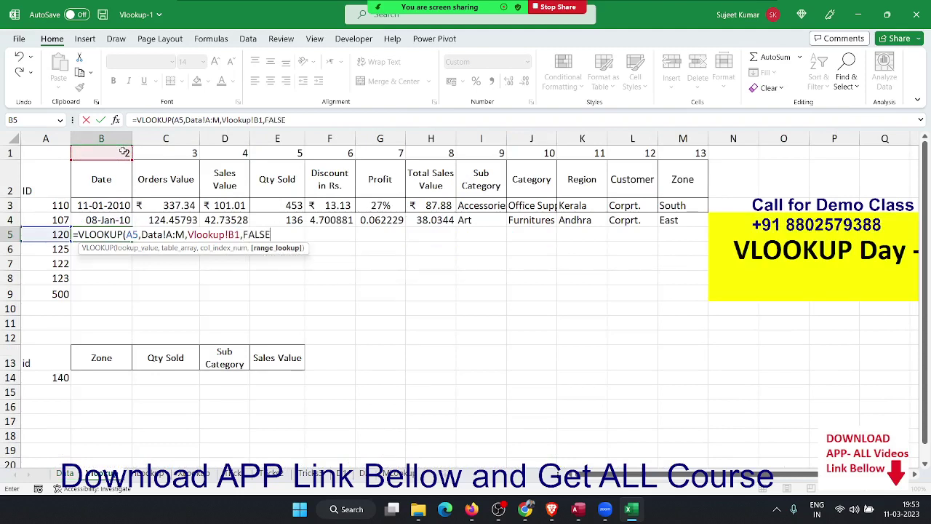
text())
key(Return)
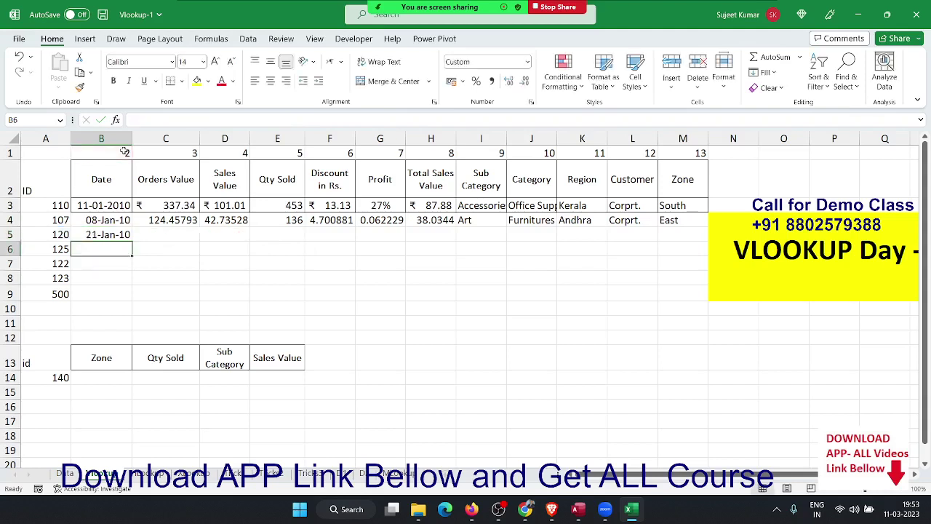
key(Up)
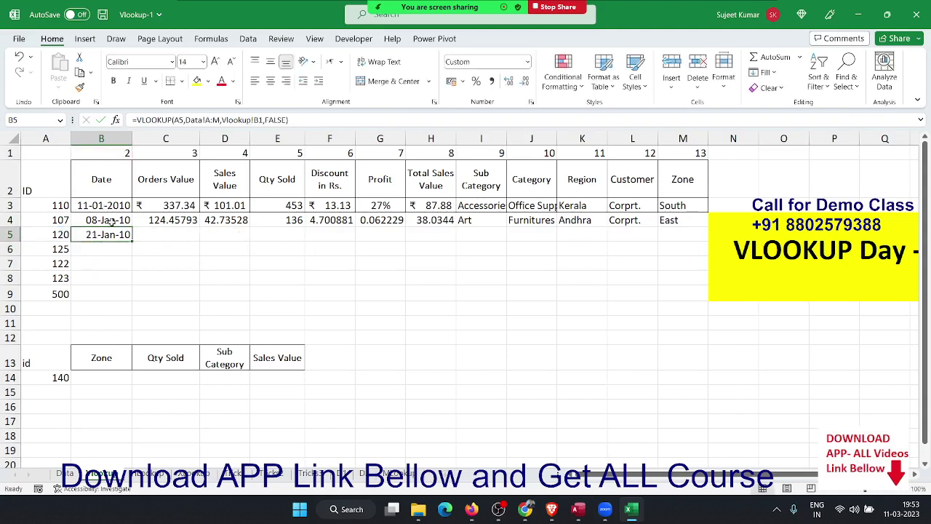
double_click(113, 237)
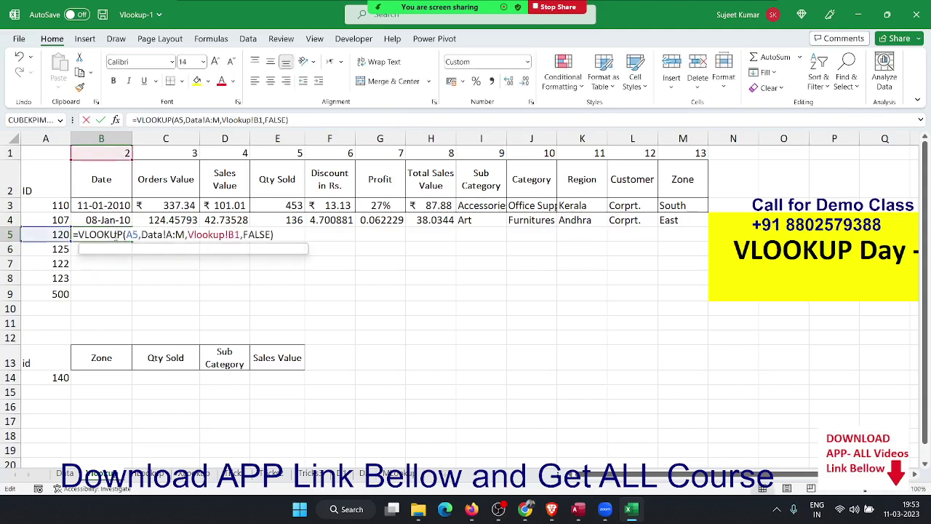
click(275, 248)
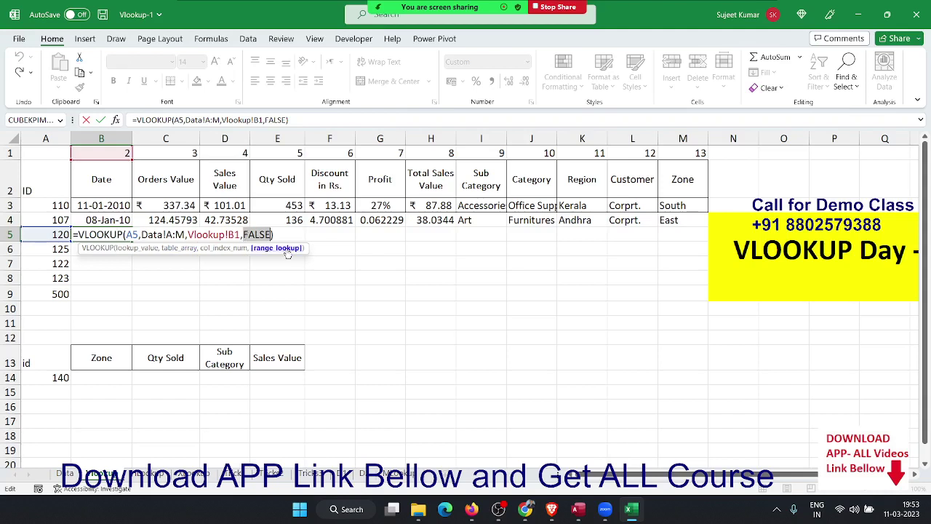
key(BackSpace)
key(Down)
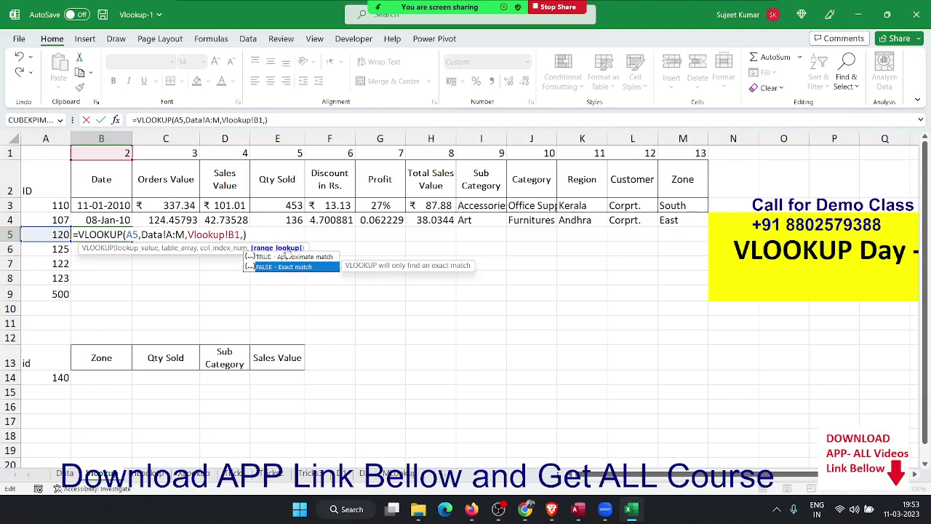
text(0)
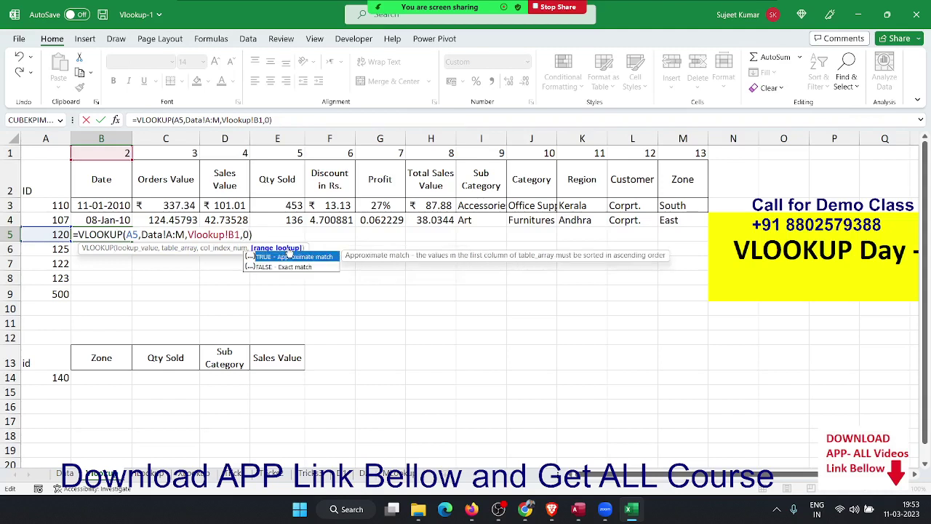
key(BackSpace)
key(Down)
key(Tab)
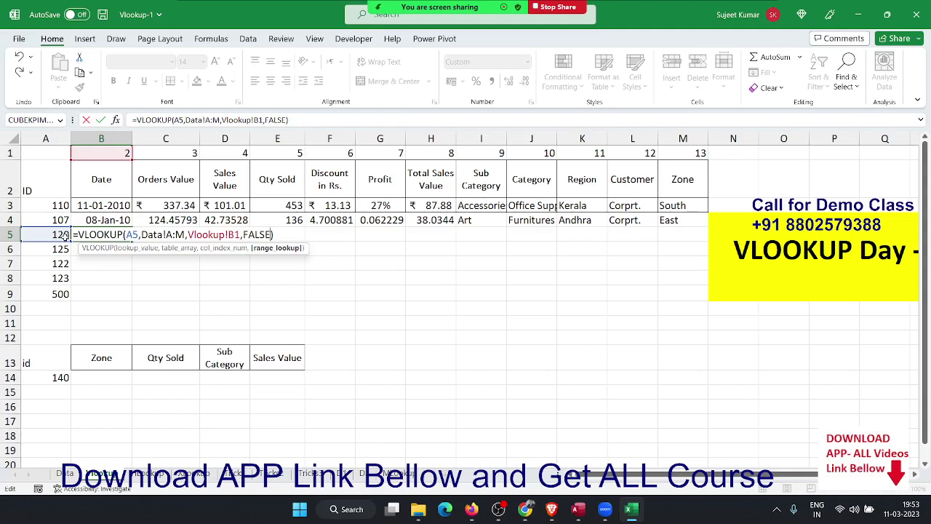
key(Return)
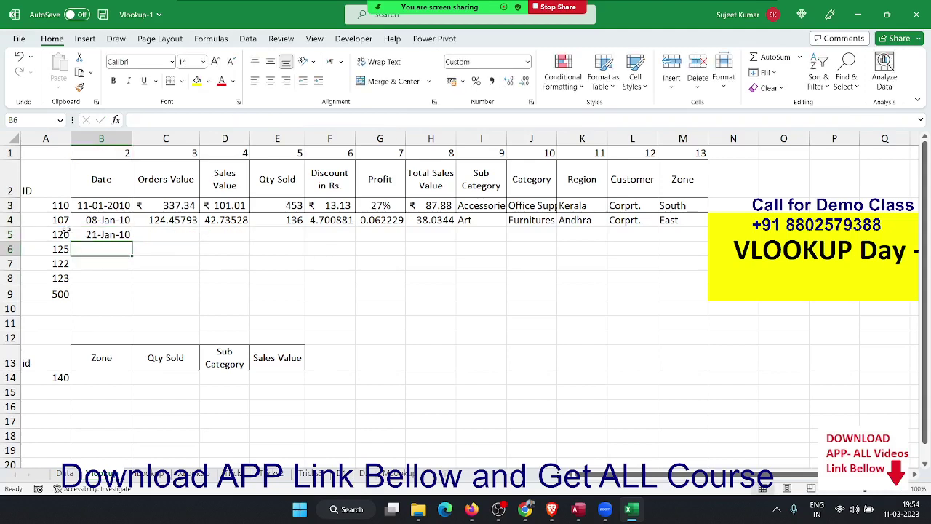
key(Up)
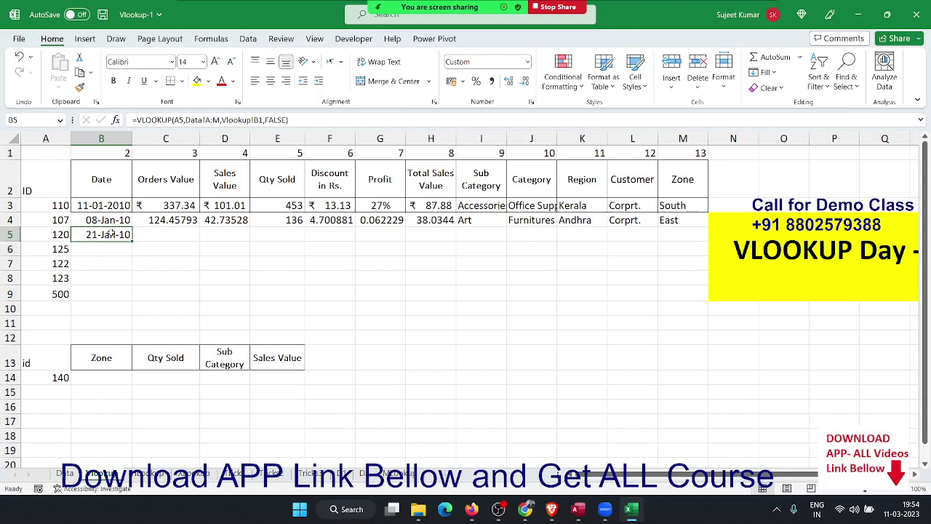
Anchor B5's formula as =VLOOKUP($A5,Data!$A:$M,Vlookup!B$1,FALSE).
double_click(111, 232)
click(139, 234)
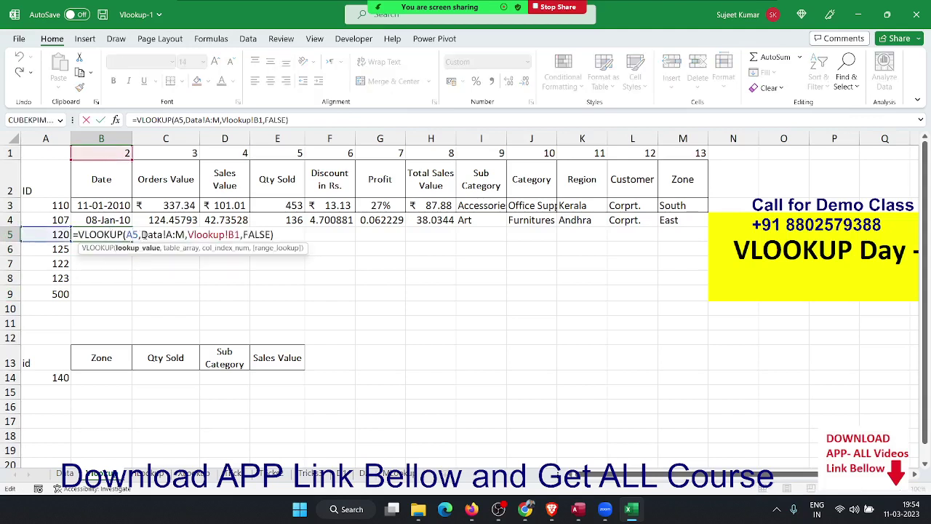
text($)
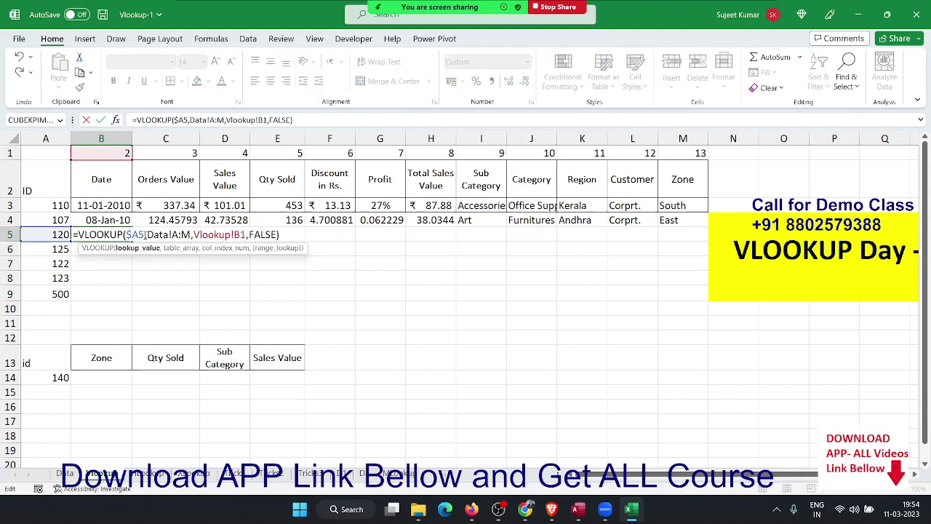
click(179, 234)
key(F4)
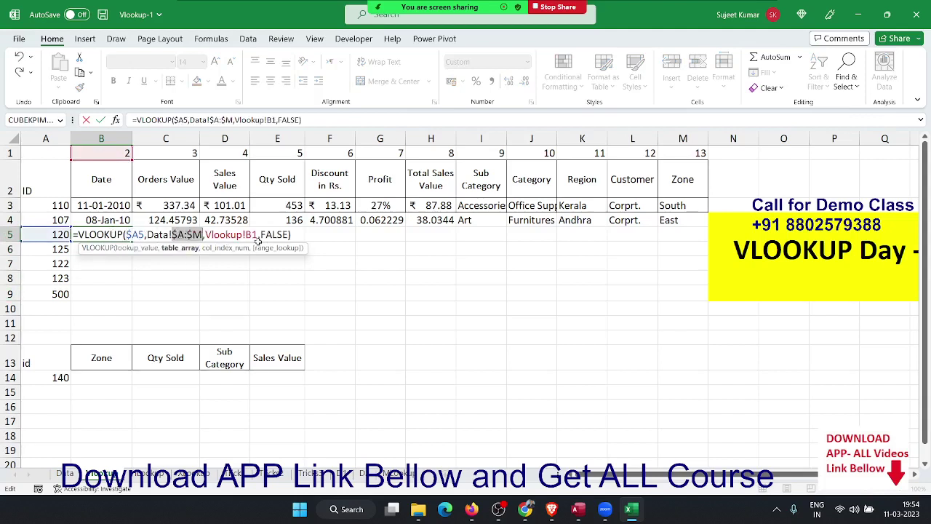
click(251, 234)
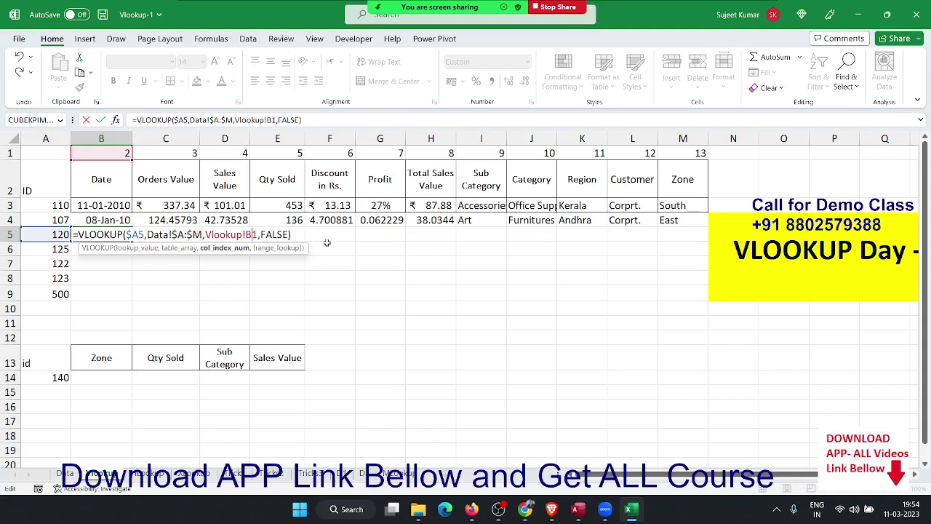
text($)
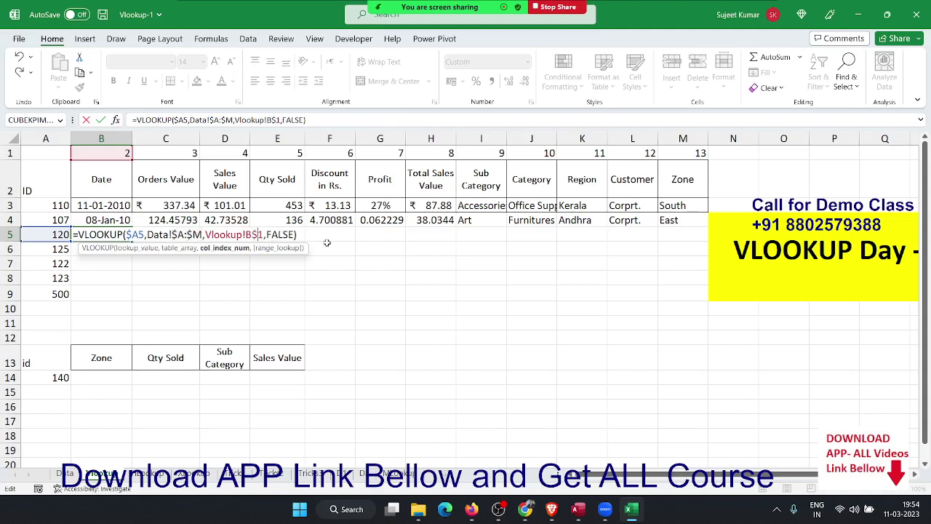
key(ctrl+Return)
Fill B5's formula across B5:M5 to show ID 120's full record.
key(shift+Right)
key(shift+Right)
key(shift+Right)
key(shift+Right)
key(shift+Right)
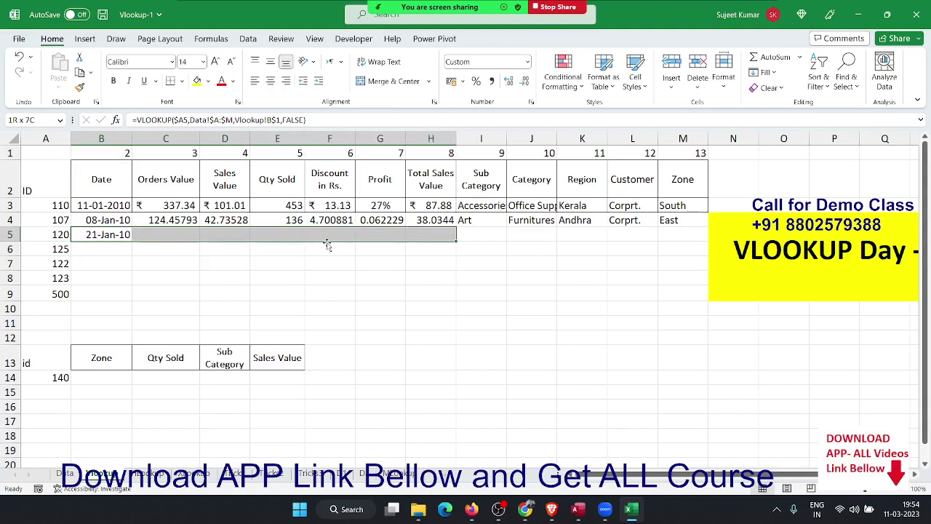
key(shift+Right)
key(shift+Right)
key(shift+Right)
key(shift+Right)
key(shift+Right)
key(ctrl+r)
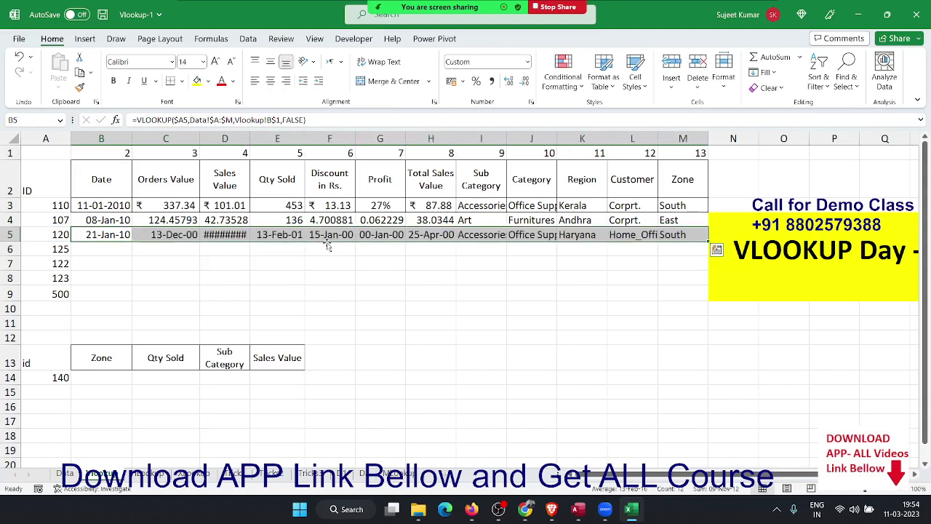
key(Down)
Enter =COLUMN(Data!B2) in B6.
text(=co)
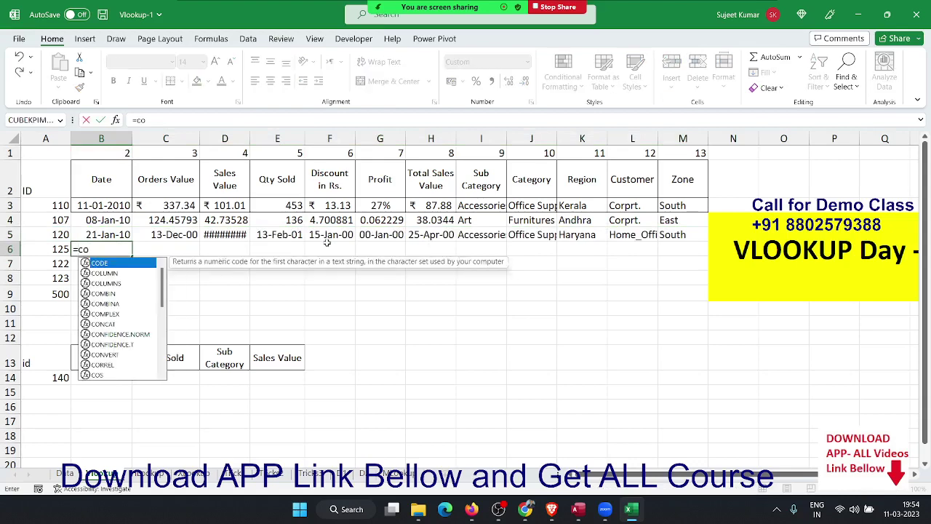
text(l)
key(Tab)
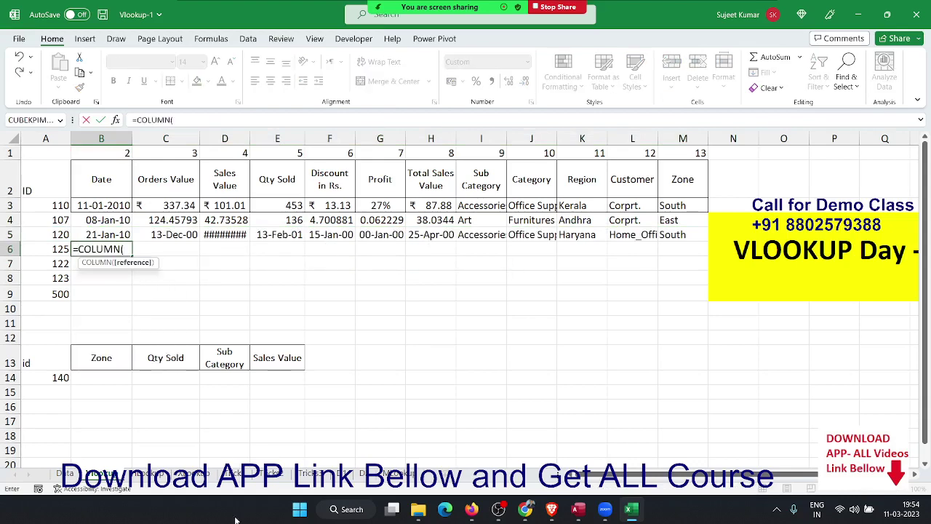
click(67, 473)
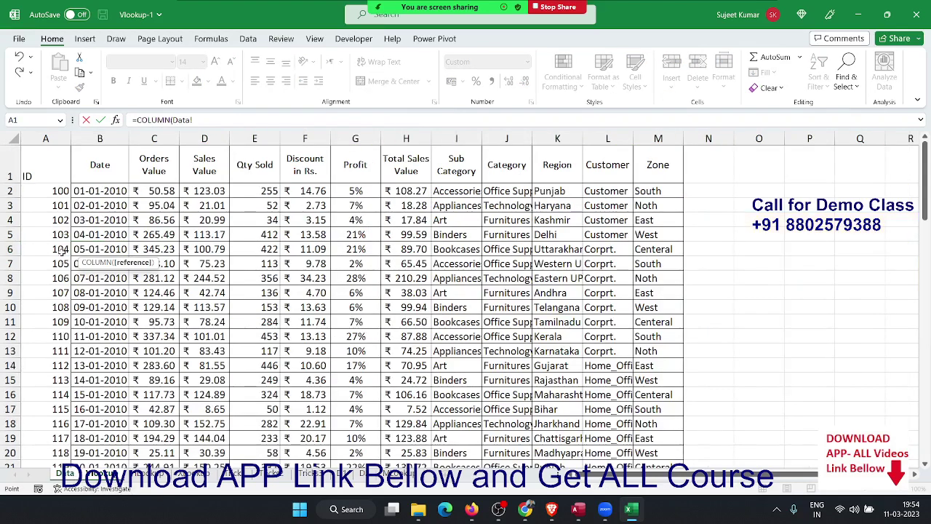
click(87, 189)
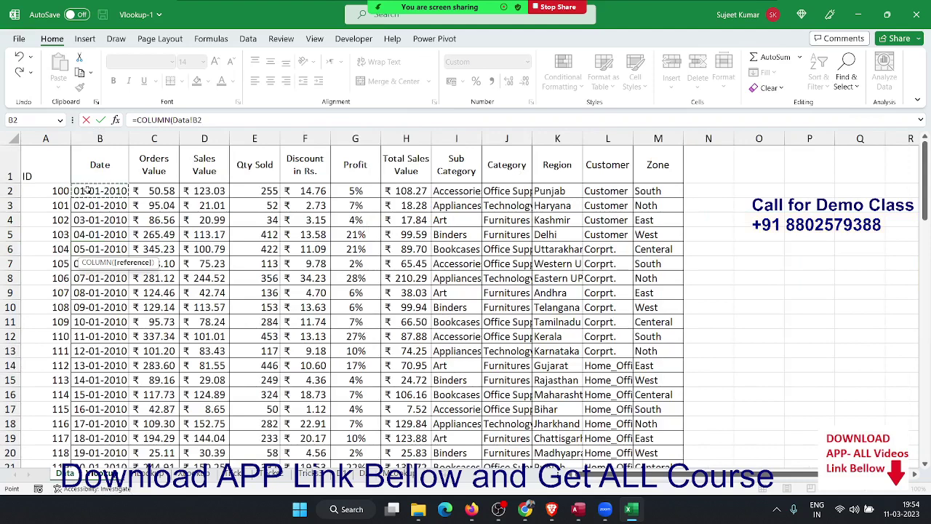
key(Return)
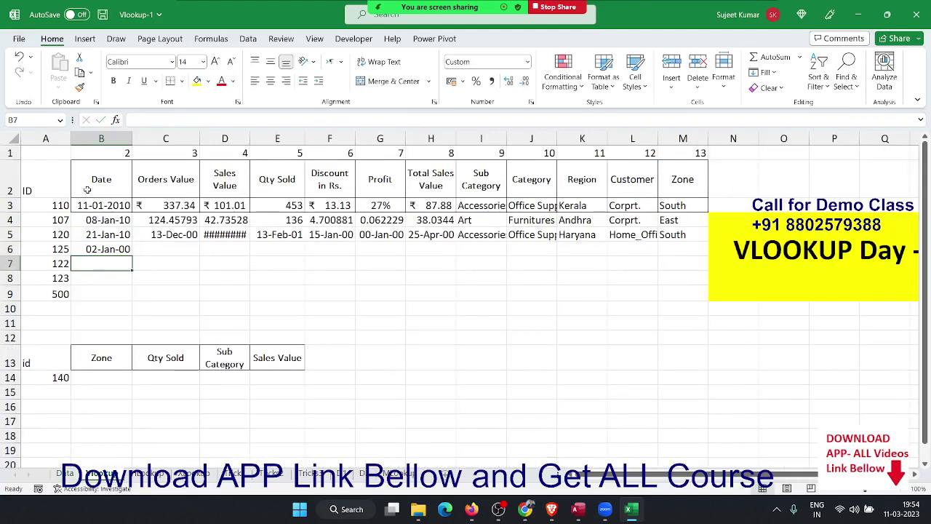
Check that B6 shows 2 against B1, restore its date format, and begin a VLOOKUP.
key(Up)
key(ctrl+shift+asciitilde)
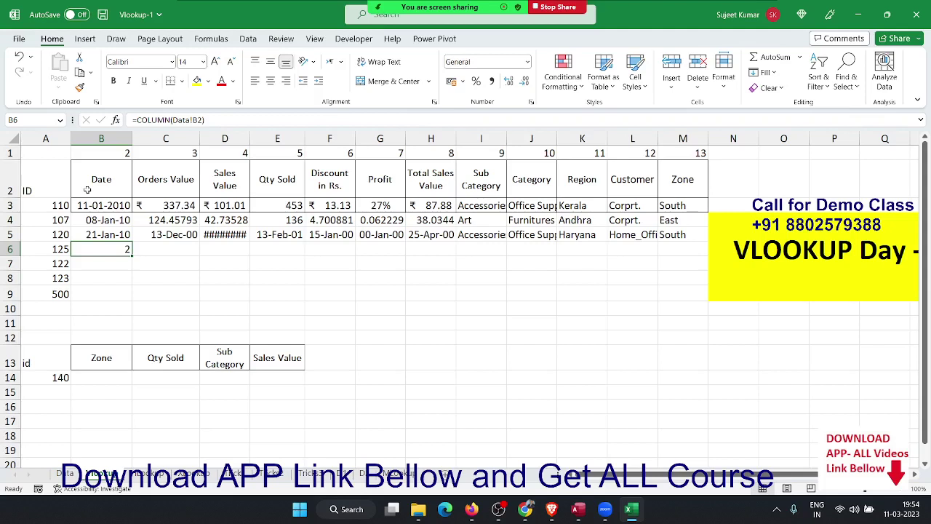
key(Up)
key(Up)
key(Up)
key(Up)
key(Up)
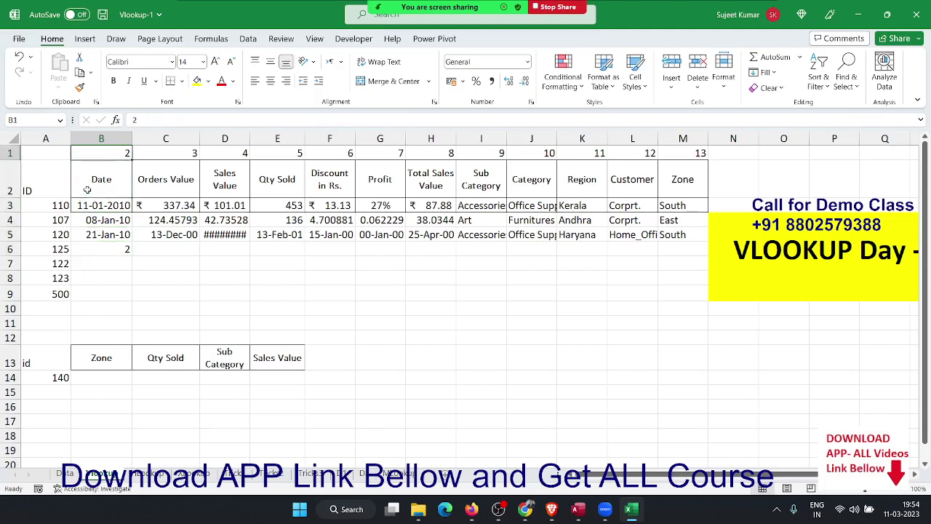
key(Down)
key(Down)
key(Down)
key(Down)
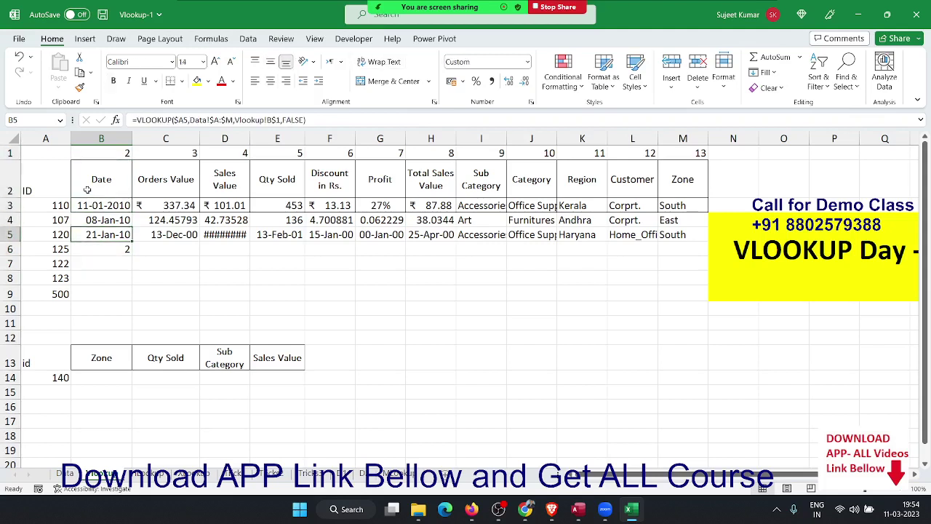
key(Down)
key(ctrl+z)
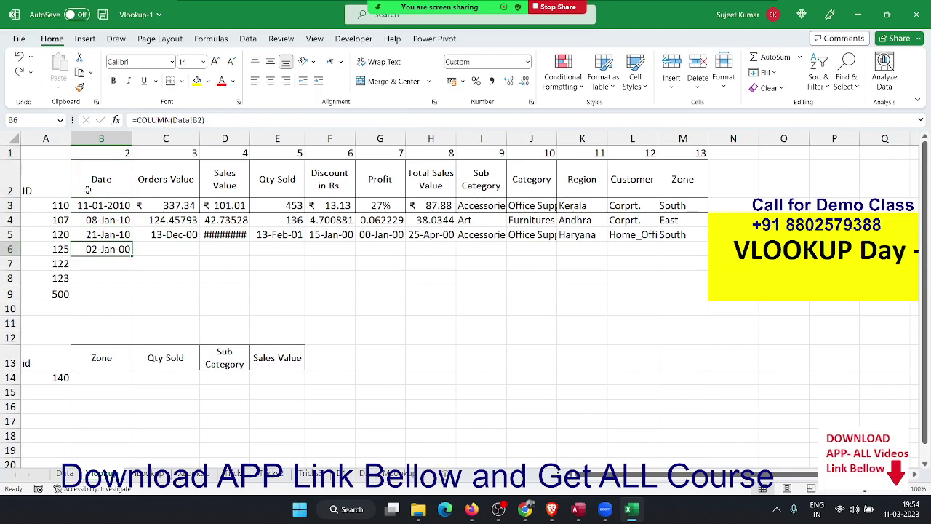
text(=vl)
key(Tab)
Complete B6 as =VLOOKUP(A6,Data!A:M,COLUMN(Data!B2),0), returning 26-Jan-10 for ID 125.
key(Left)
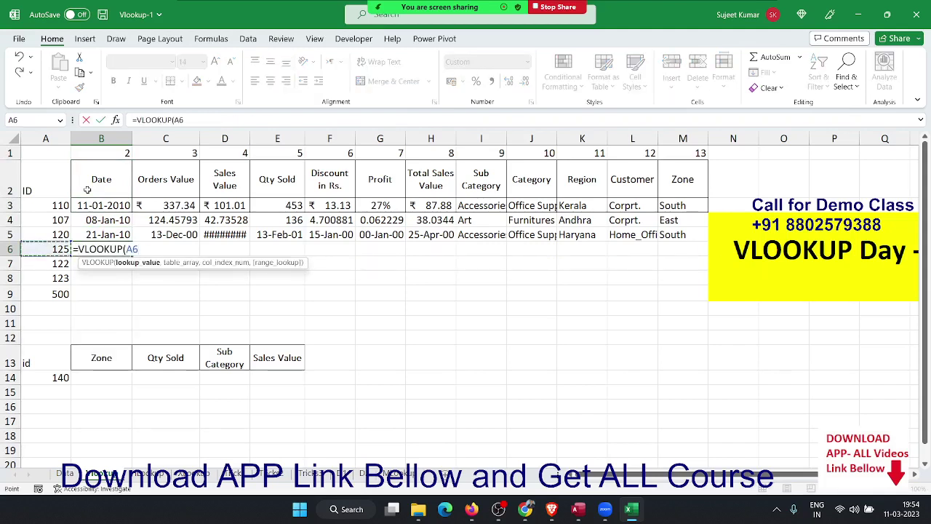
text(,)
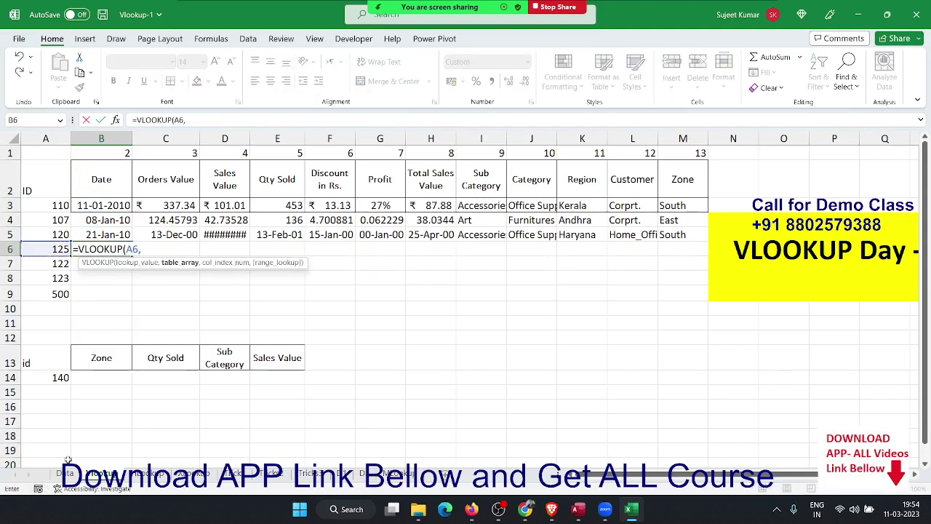
click(67, 474)
drag(58, 133, 642, 137)
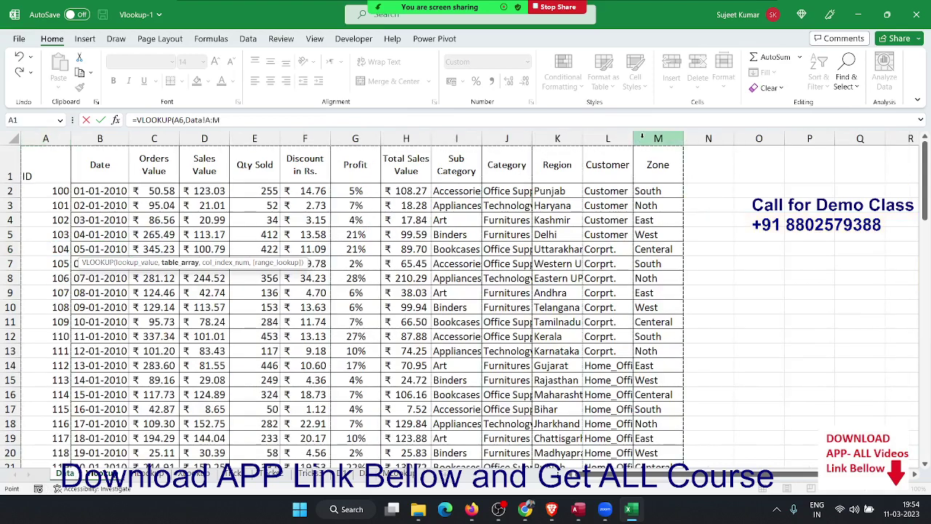
text(,col)
key(Tab)
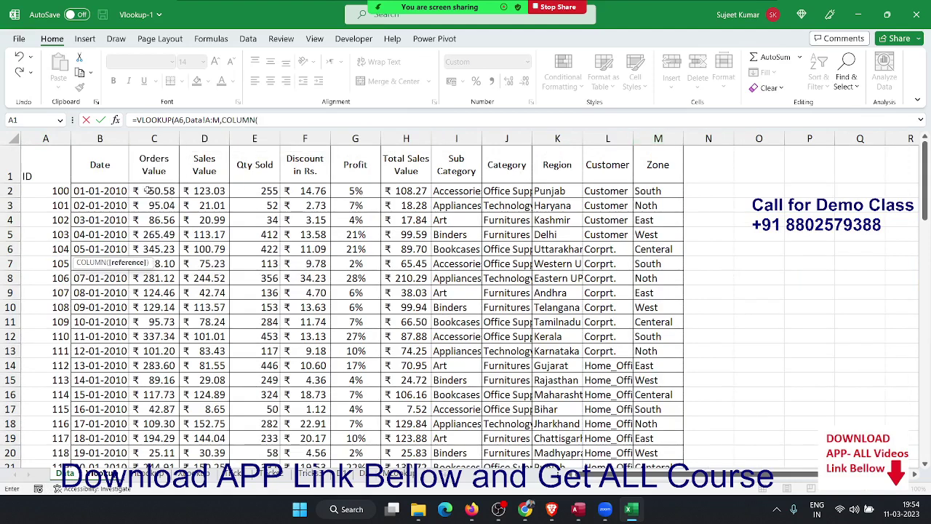
click(122, 191)
text())
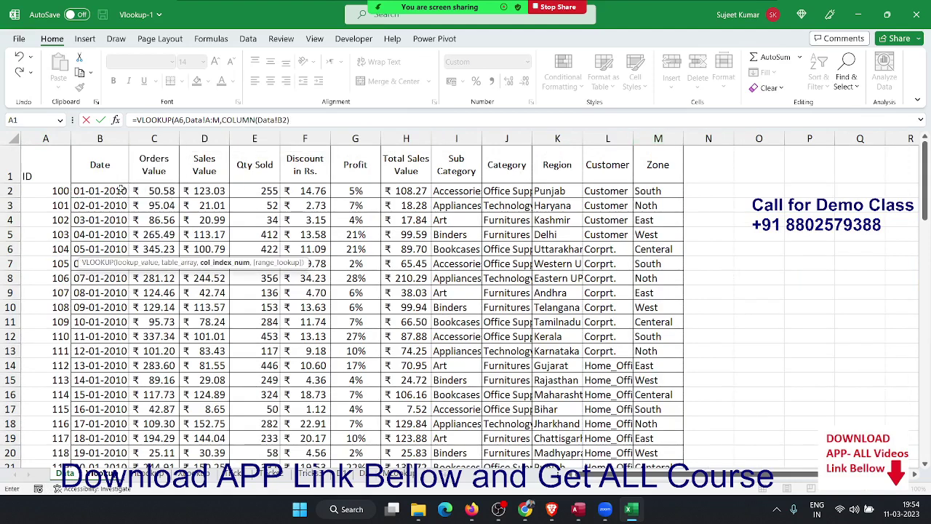
text(,0)
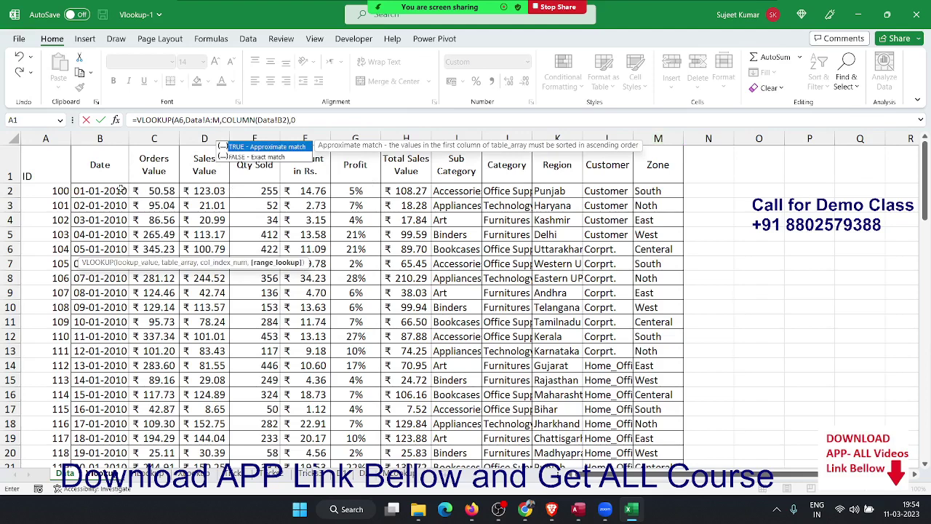
text())
key(Return)
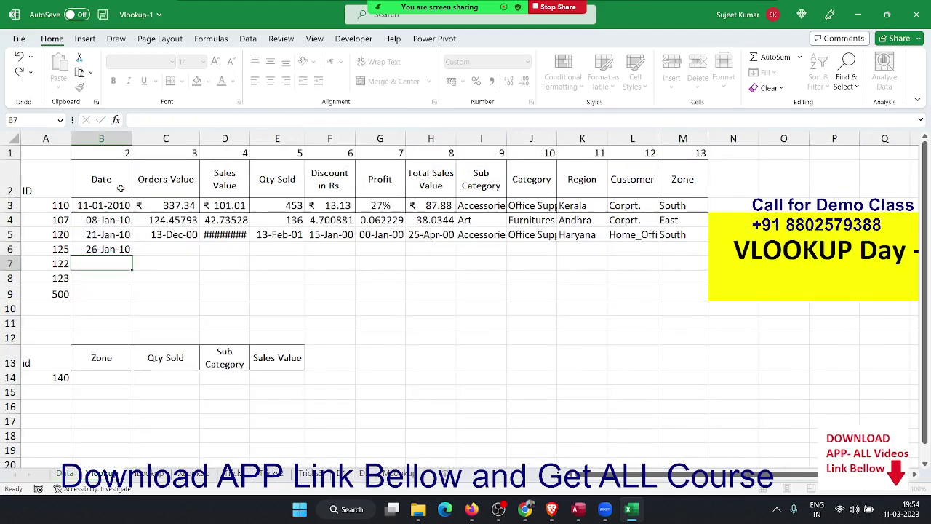
key(Up)
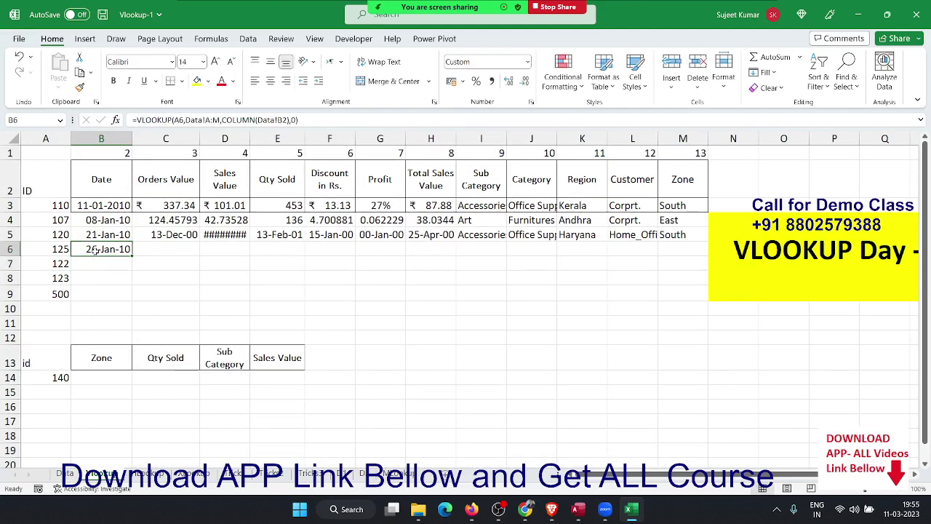
Change B6's formula references to $A6 and Data!$A:$M.
double_click(96, 250)
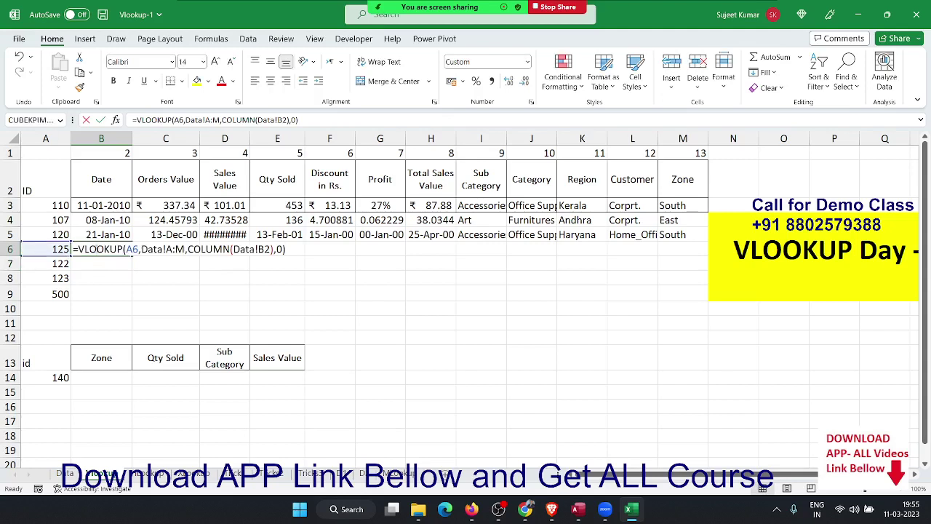
click(133, 249)
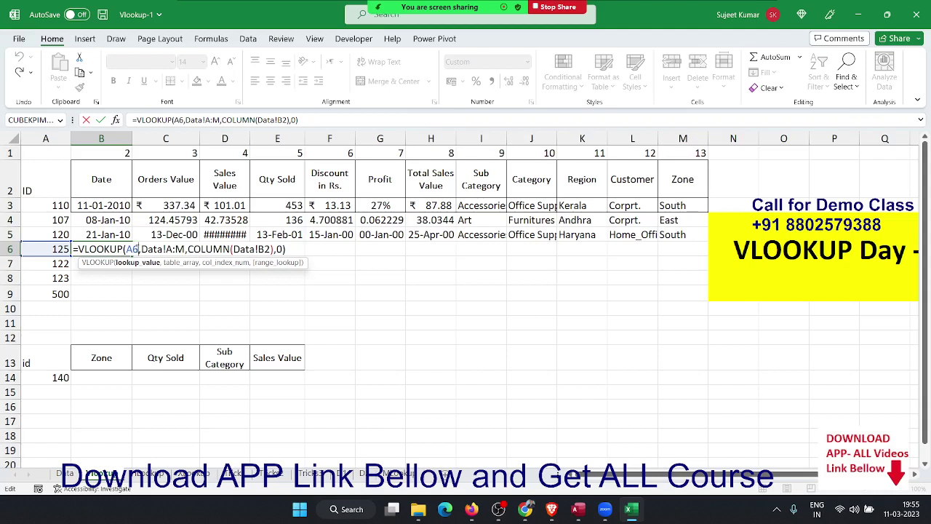
key(Left)
key(Left)
text($)
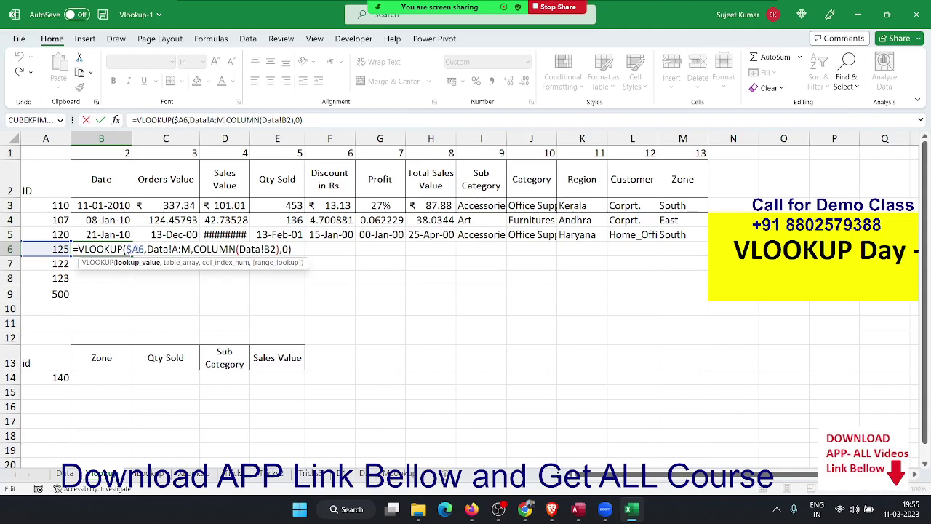
key(Right)
key(Right)
key(Right)
key(F4)
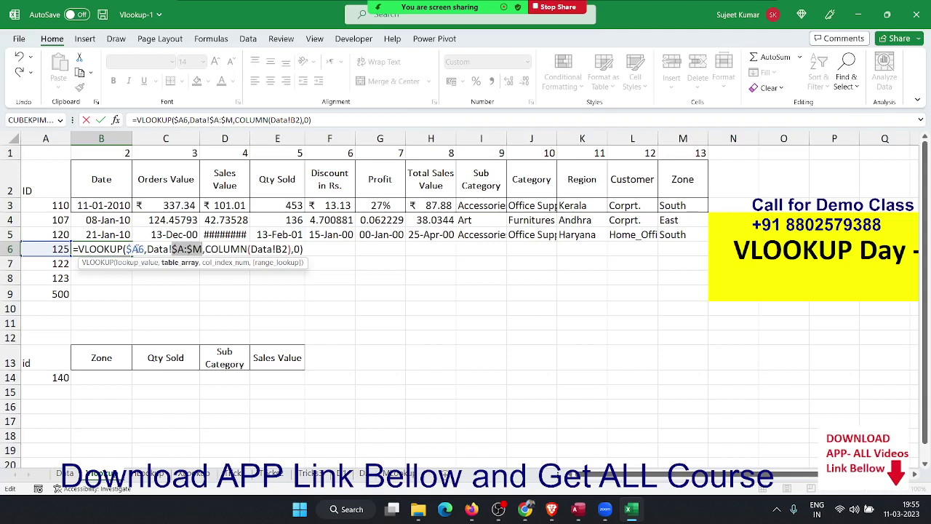
key(Right)
key(Right)
key(Right)
key(Right)
key(Right)
key(Right)
key(Right)
key(Right)
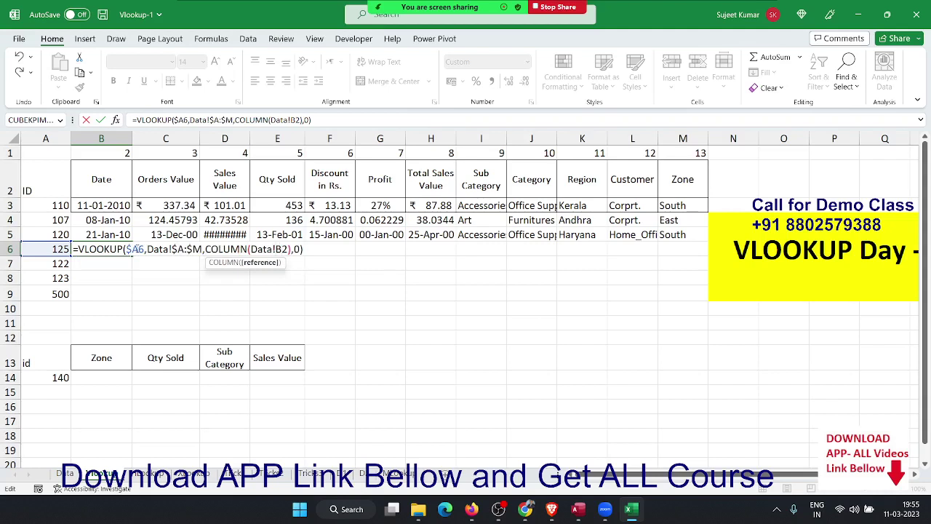
key(Return)
Fill B6's formula across B6:M6, completing ID 125's record through South.
key(Up)
key(shift+Right)
key(shift+Right)
key(shift+Right)
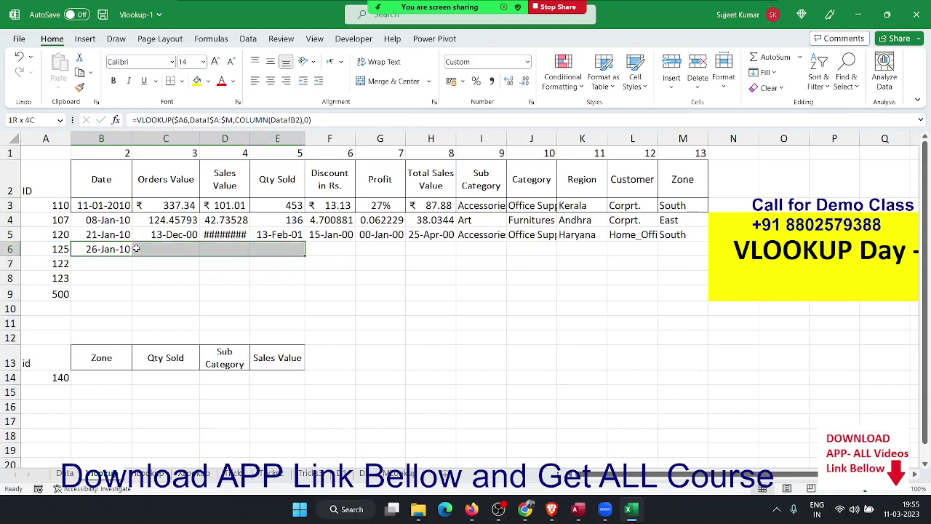
key(shift+Right)
key(shift+Right)
key(shift+Right)
key(shift+Right)
key(shift+Right)
key(shift+Right)
key(shift+Right)
key(shift+Right)
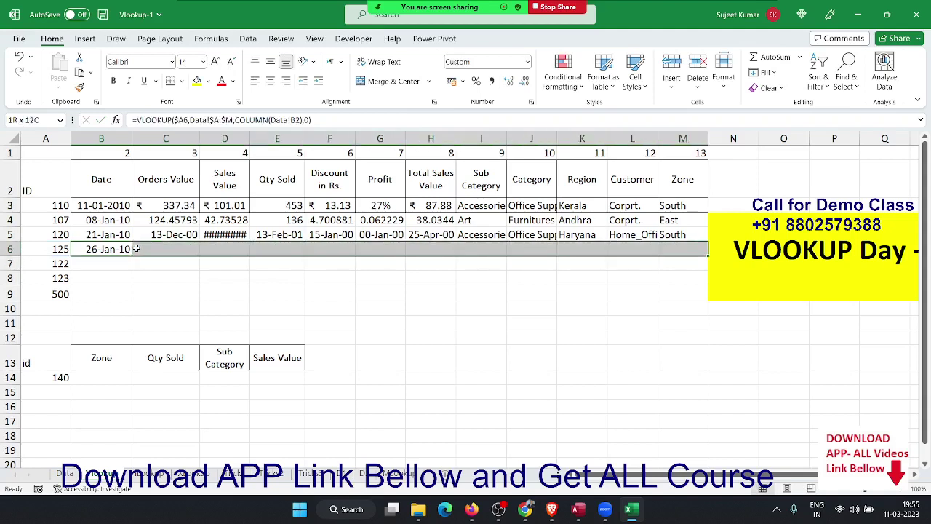
key(ctrl+r)
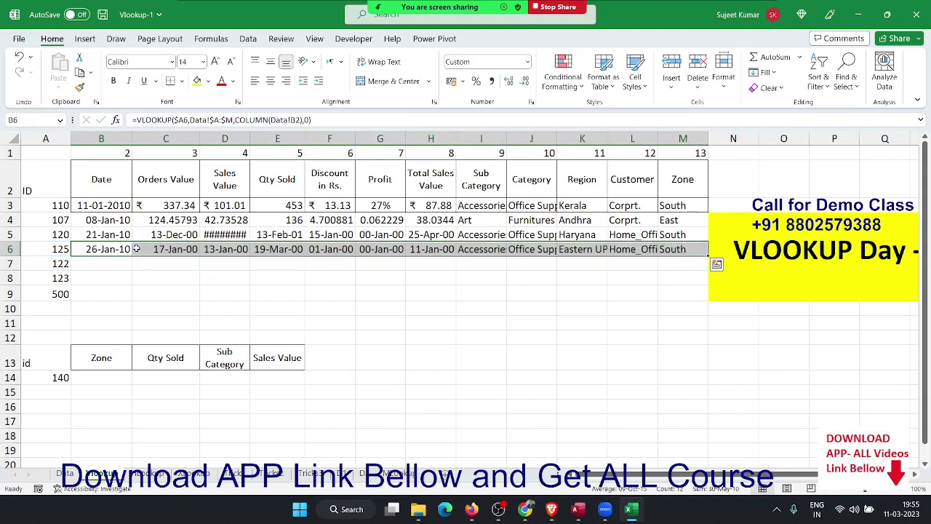
key(Down)
Enter =COLUMN(Data!B2) in B7 so it returns 2.
text(=)
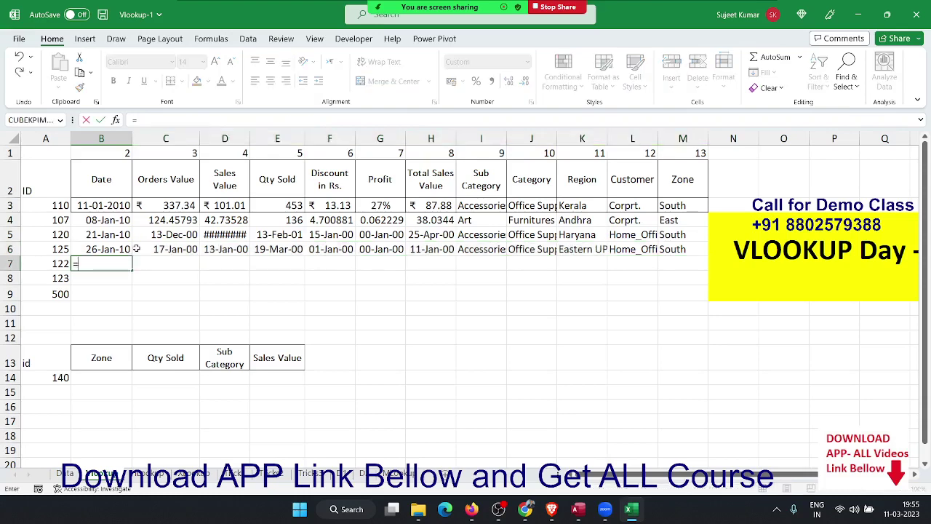
text(col)
key(Tab)
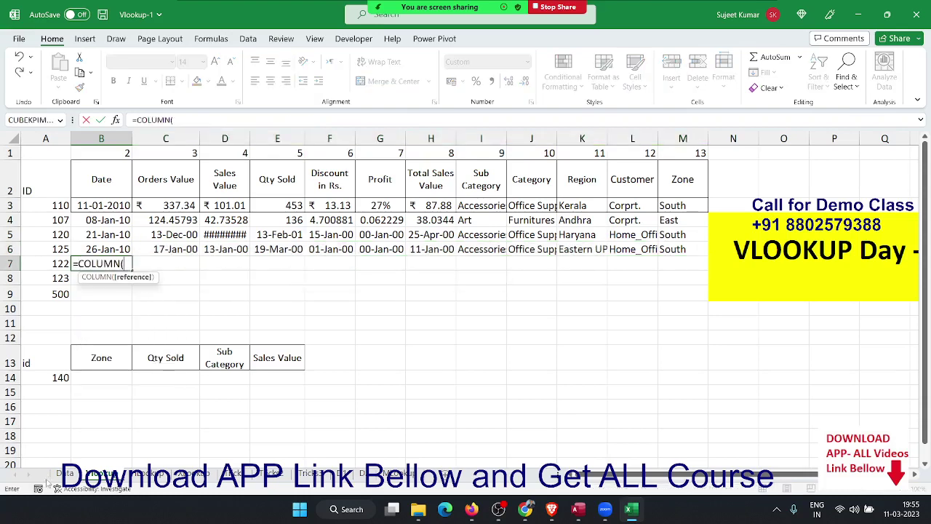
click(61, 473)
click(93, 189)
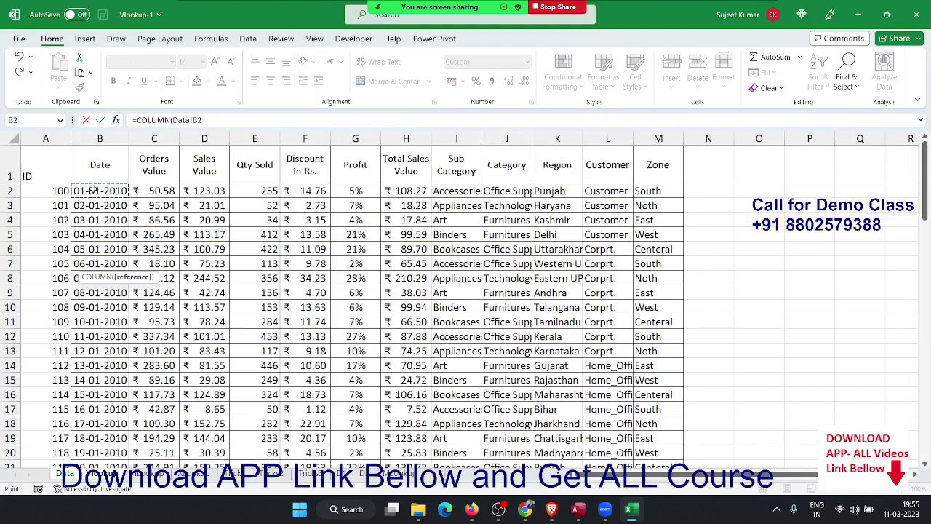
key(Return)
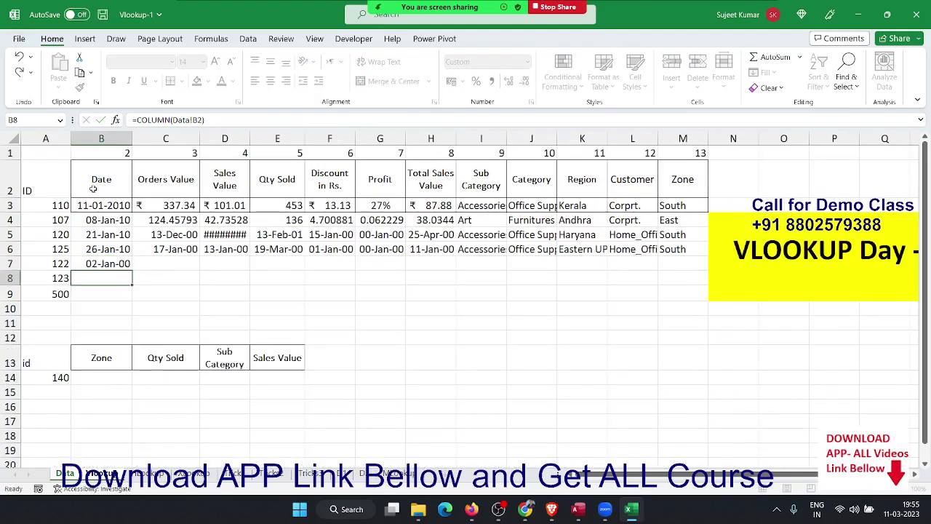
key(Up)
Toggle formula view and show row 6's C6:M6 lookup results as plain numbers.
key(ctrl+grave)
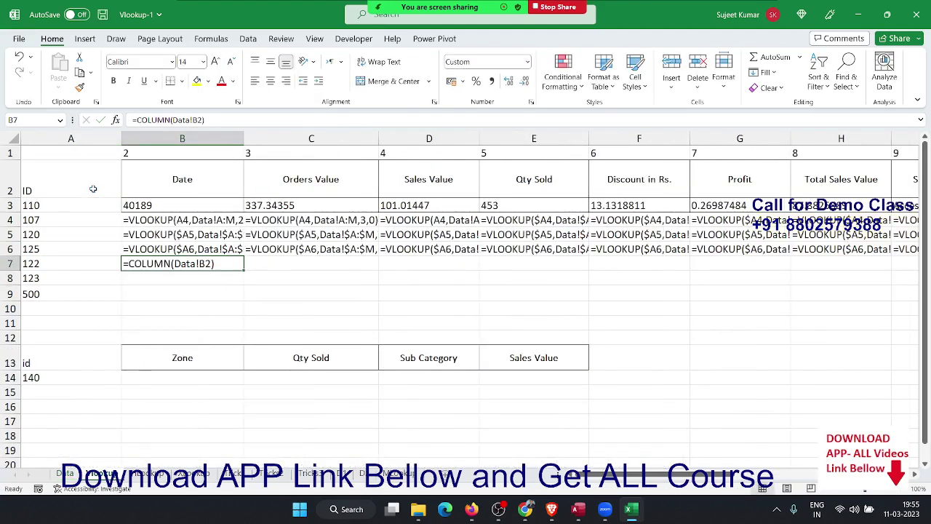
key(ctrl+shift+grave)
key(ctrl+grave)
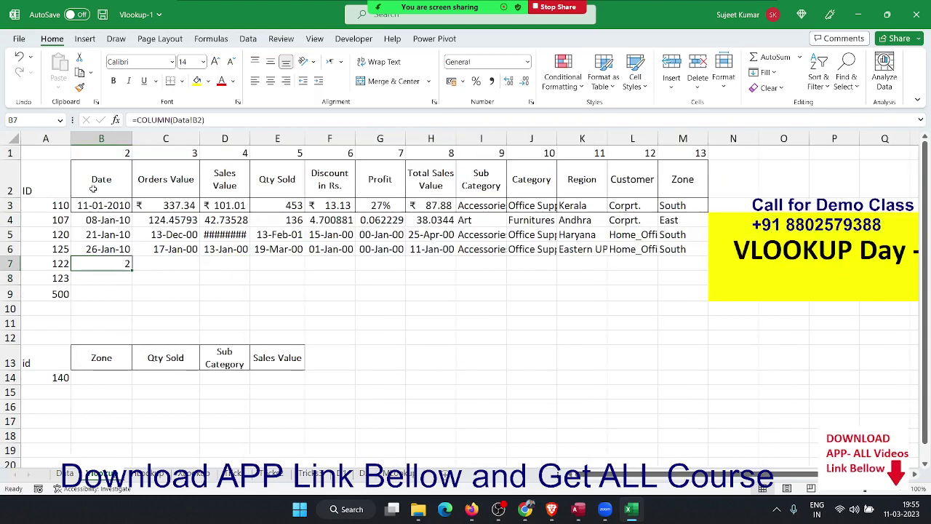
key(Up)
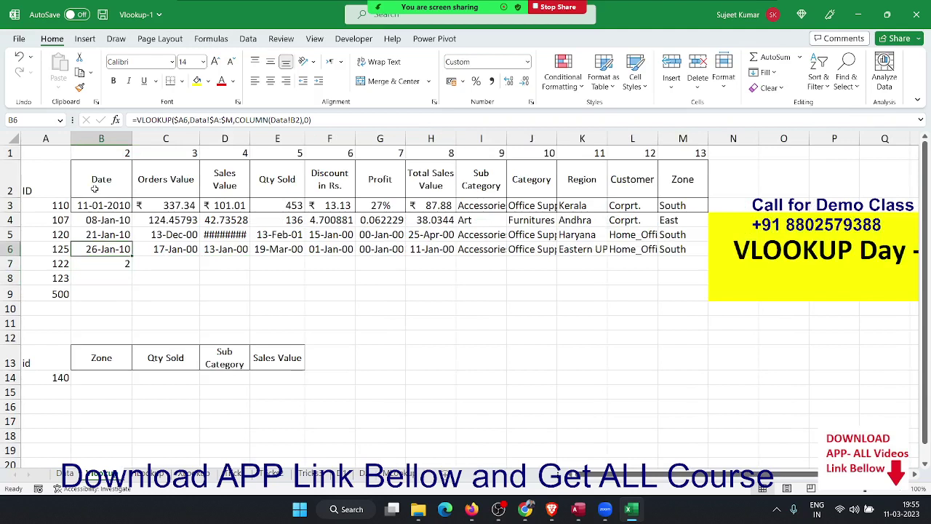
key(Right)
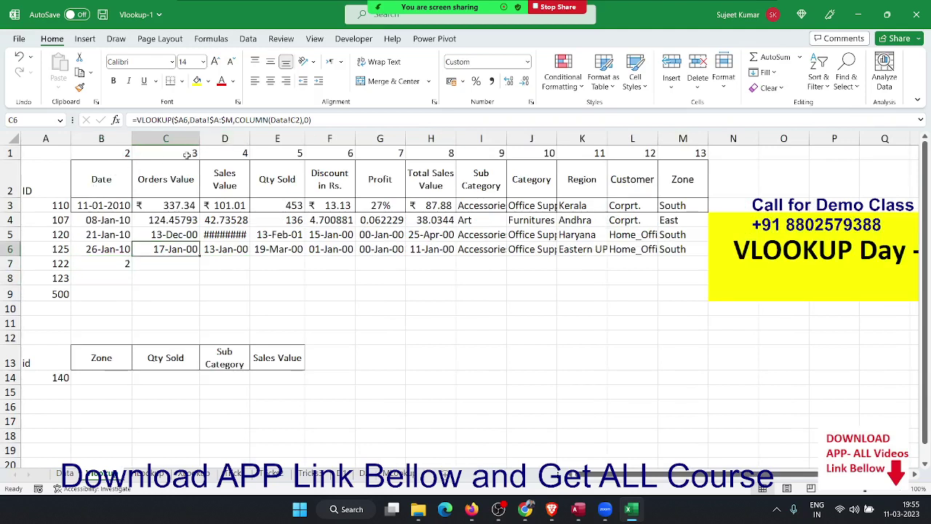
key(shift+Right)
key(ctrl+shift+Right)
key(ctrl+shift+asciitilde)
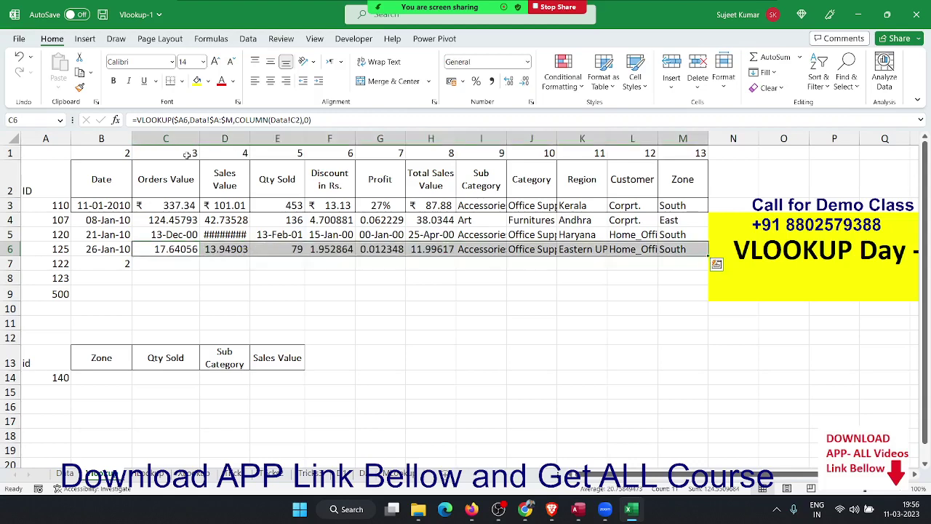
Check the looked-up values along row 6, then select B7:C7.
key(Right)
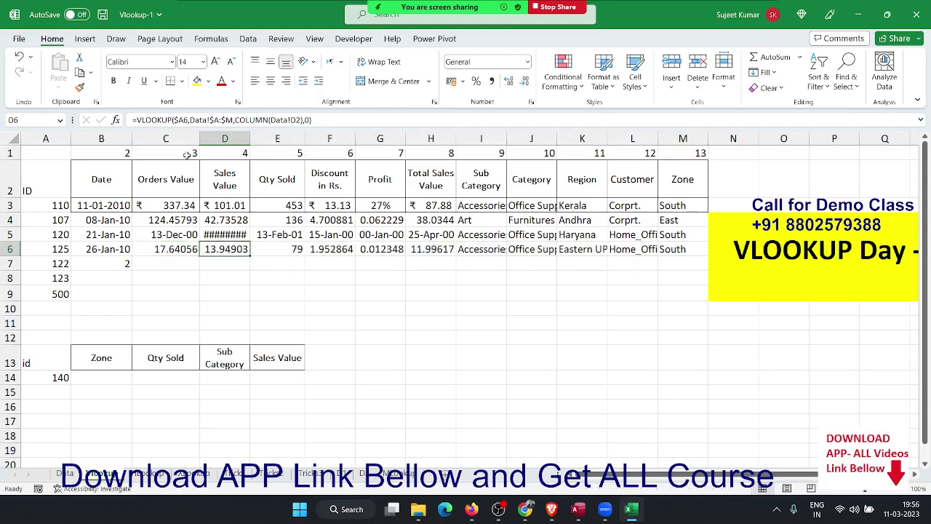
key(Right)
key(Right)
key(Right)
key(Right)
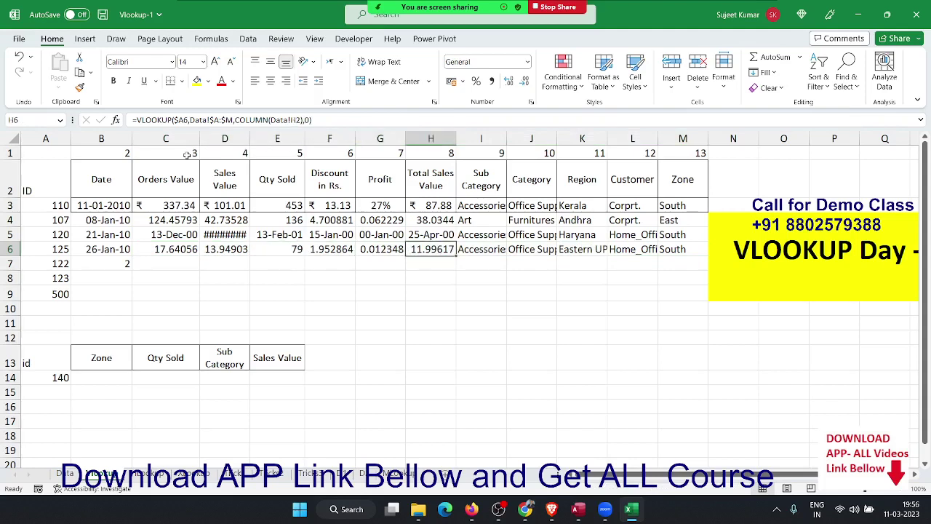
key(Left)
key(Left)
key(Left)
key(Left)
key(Left)
key(Left)
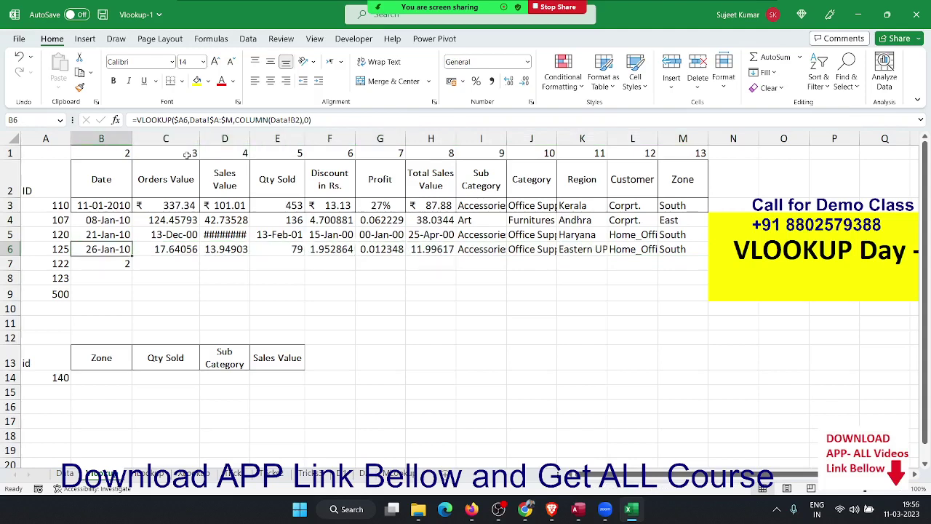
key(Down)
key(shift+Right)
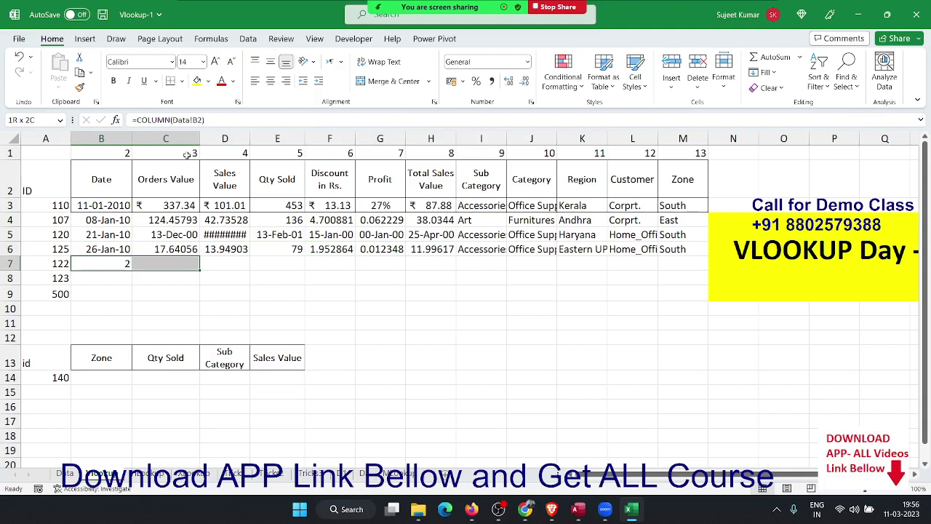
Fill the B7 COLUMN formula into C7:D7 as a test, then clear B7:F7.
key(ctrl+r)
key(shift+Right)
key(ctrl+r)
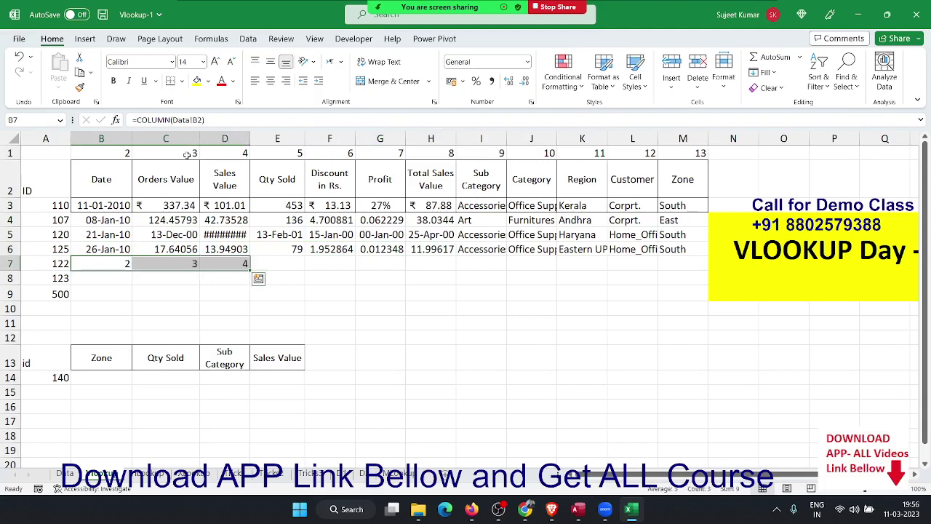
key(shift+Right)
key(shift+Right)
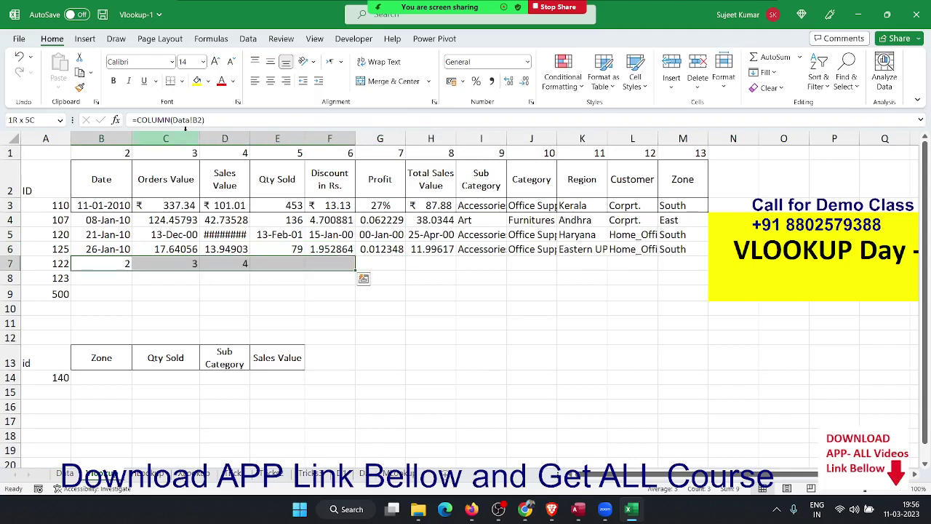
key(ctrl+q)
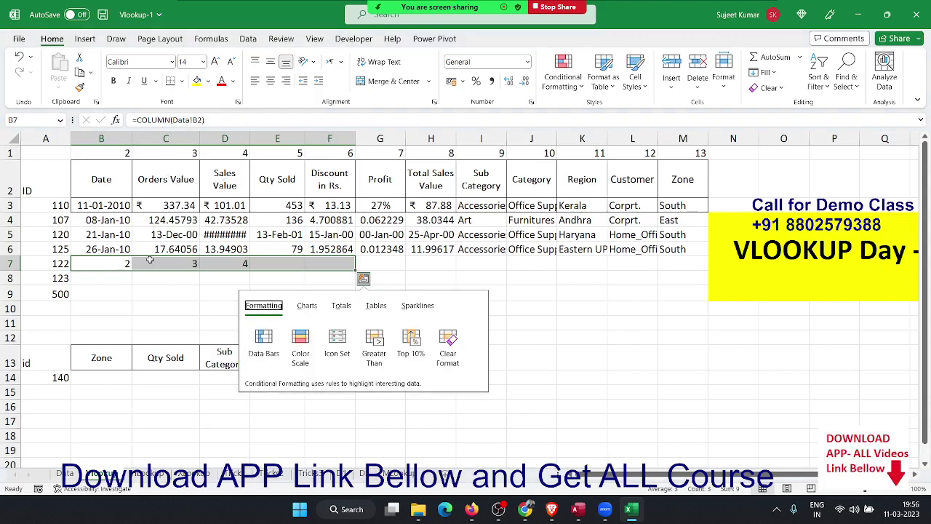
key(Escape)
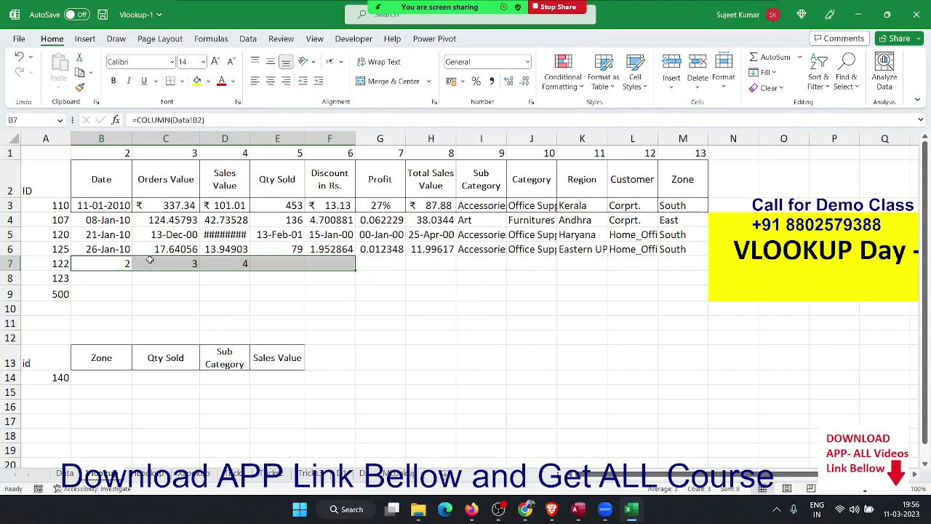
key(Delete)
key(shift+BackSpace)
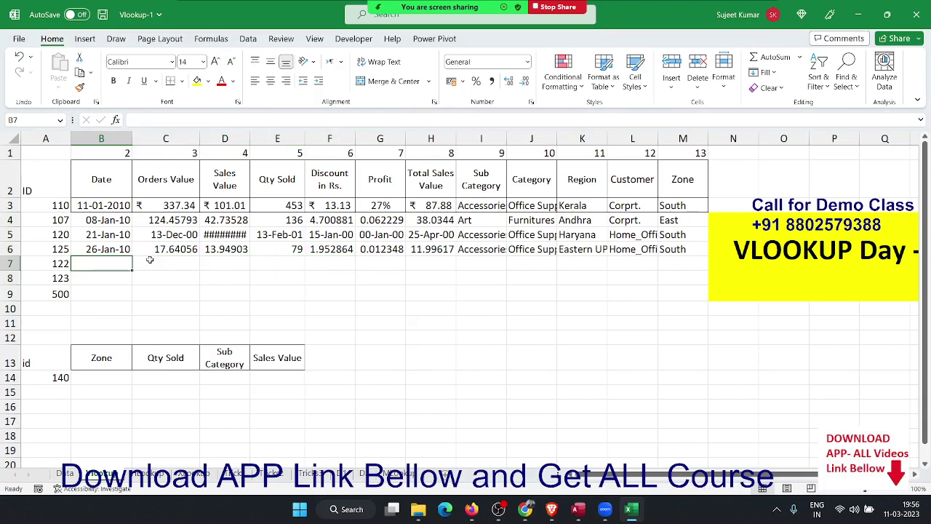
key(Up)
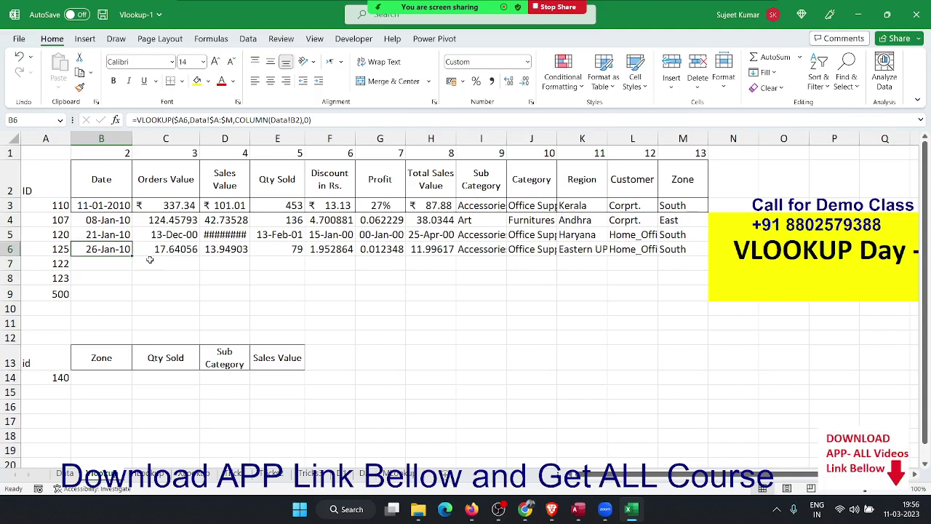
key(Down)
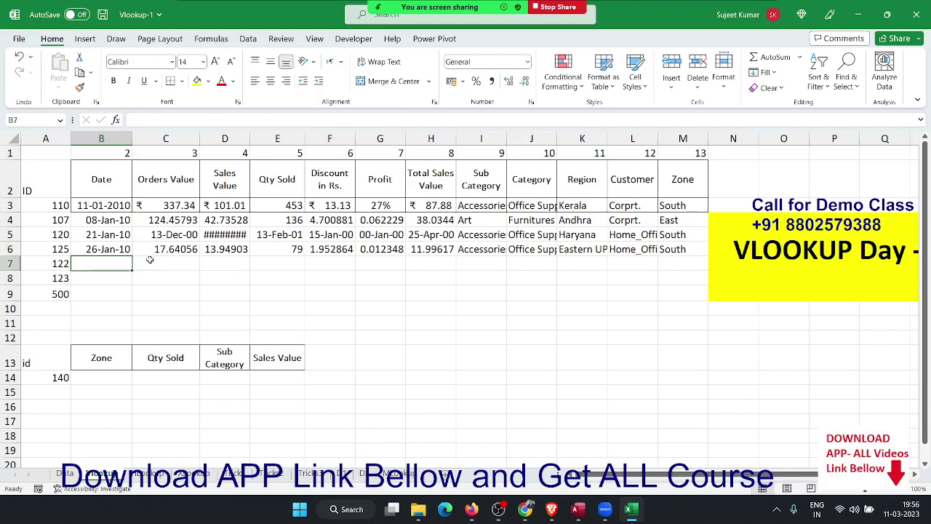
Enter =VLOOKUP(A7,Data!A:M,{2,...,13},FALSE) in B7 to spill ID 122's record across row 7.
text(=)
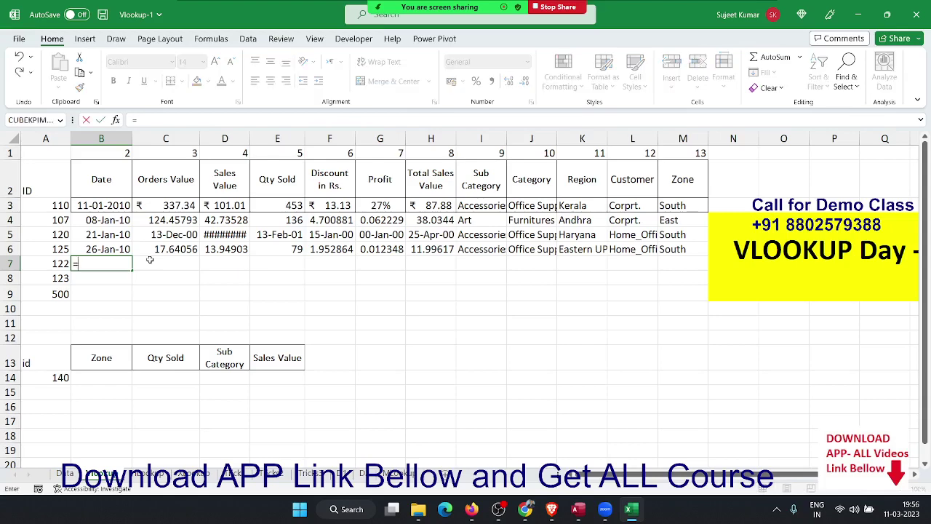
text(VLOOKUP()
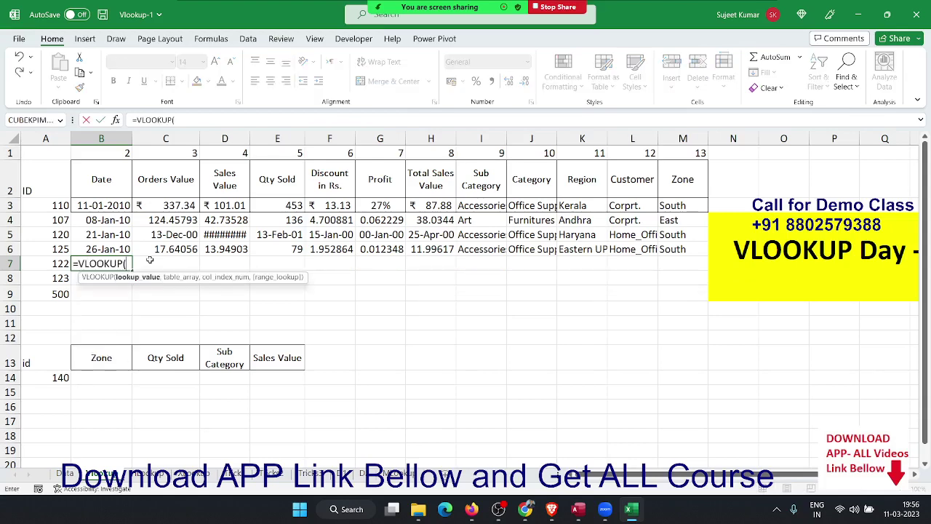
key(Left)
text(,)
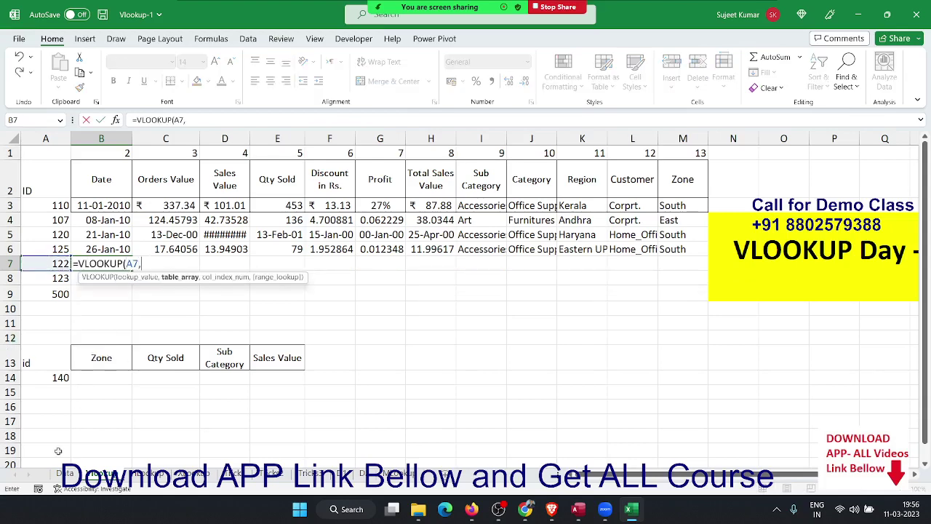
click(65, 474)
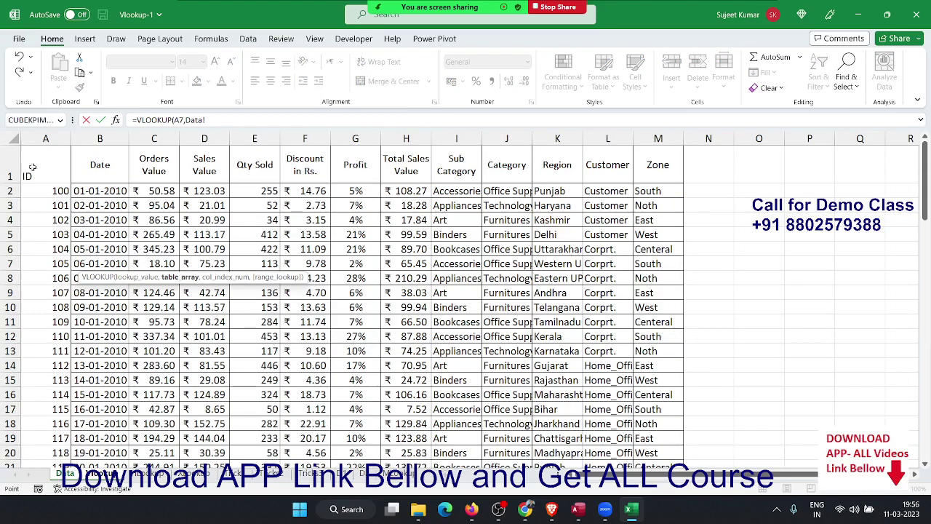
mouse_move(45, 139)
mouse_down()
mouse_move(613, 167)
mouse_move(657, 184)
mouse_up()
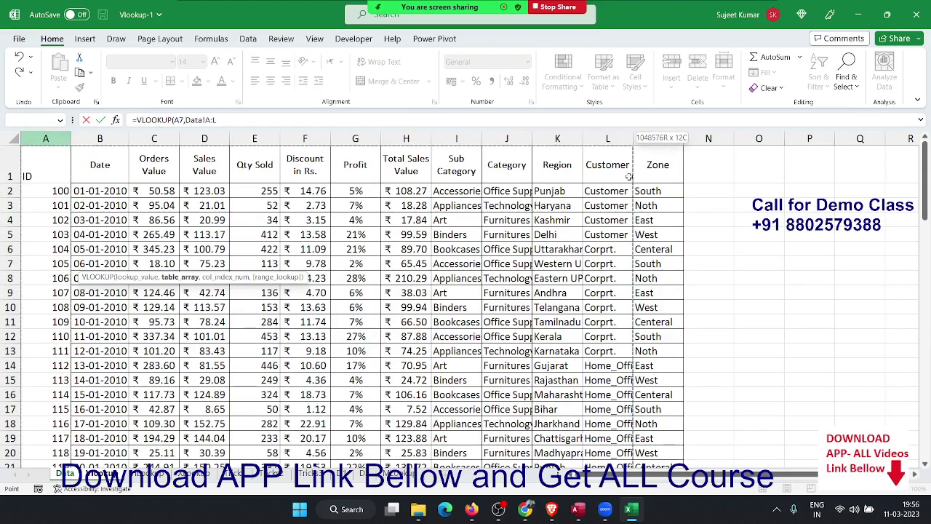
text(,{2,)
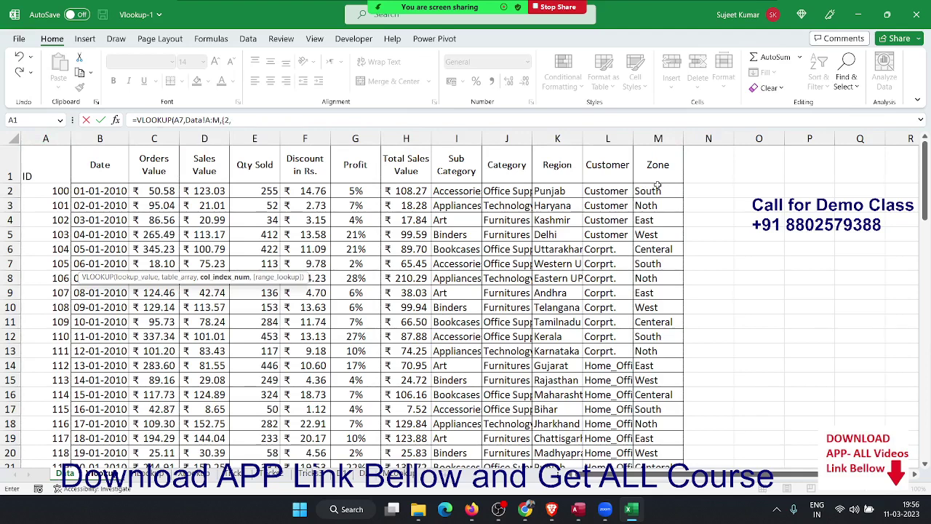
text(3,4,5,6,)
text(7,8,9,10,11)
text(,12,13})
text(,)
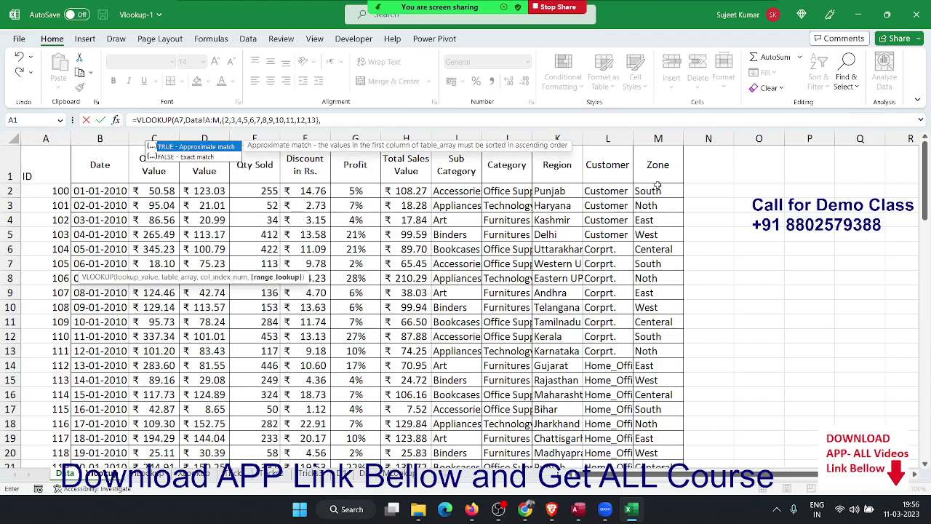
key(Down)
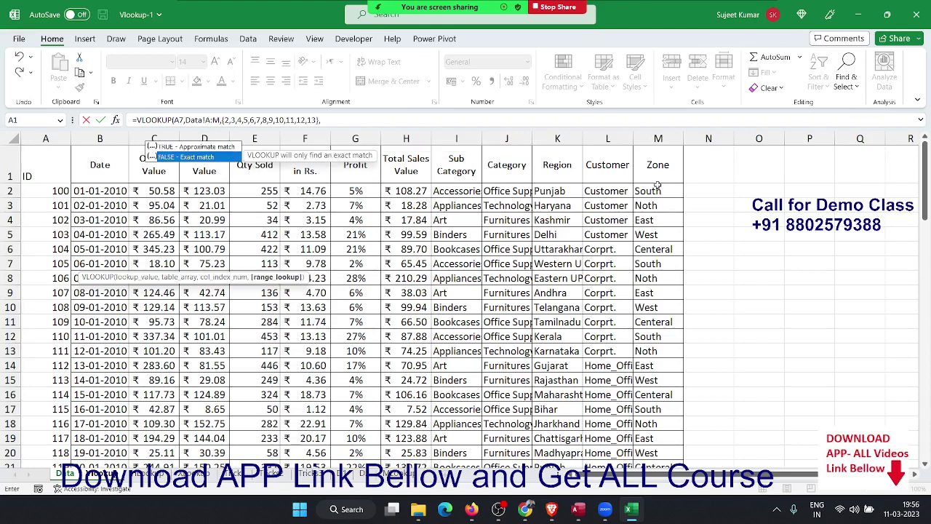
key(Tab)
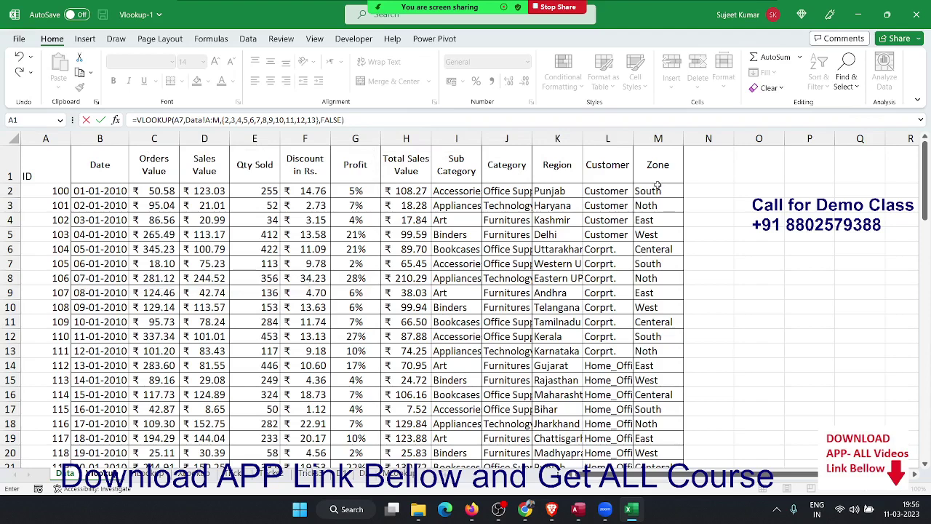
key(Return)
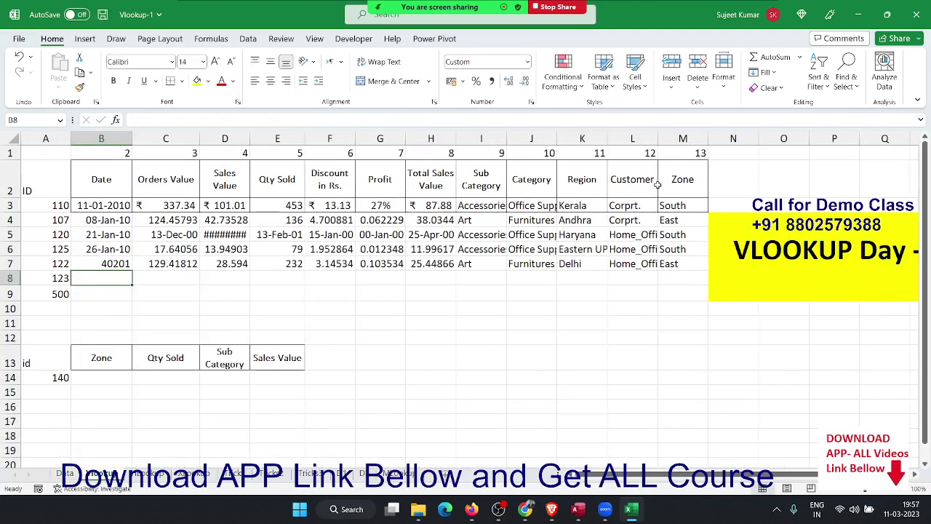
Review the spilled ID 122 results along row 7, then move to B8.
key(Up)
key(Right)
key(Right)
key(Right)
key(Right)
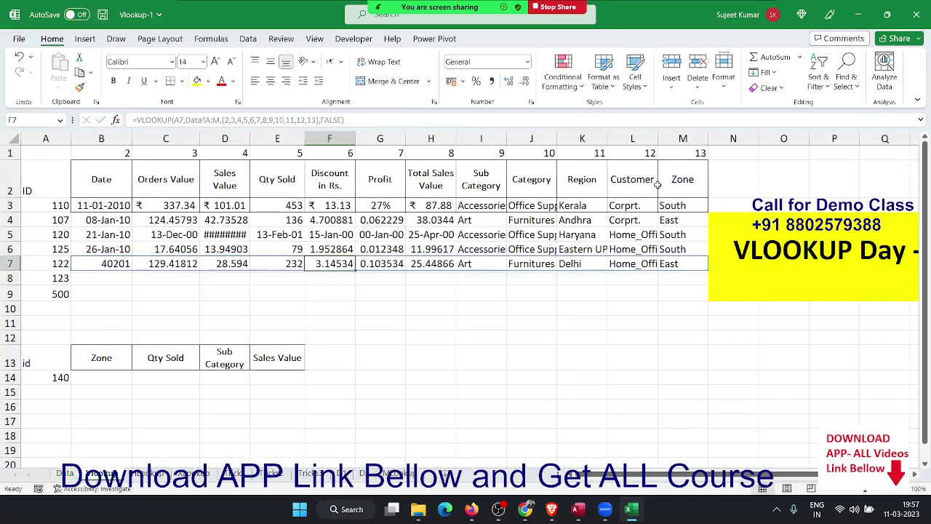
key(Right)
key(Right)
key(Right)
key(Right)
key(Right)
key(Right)
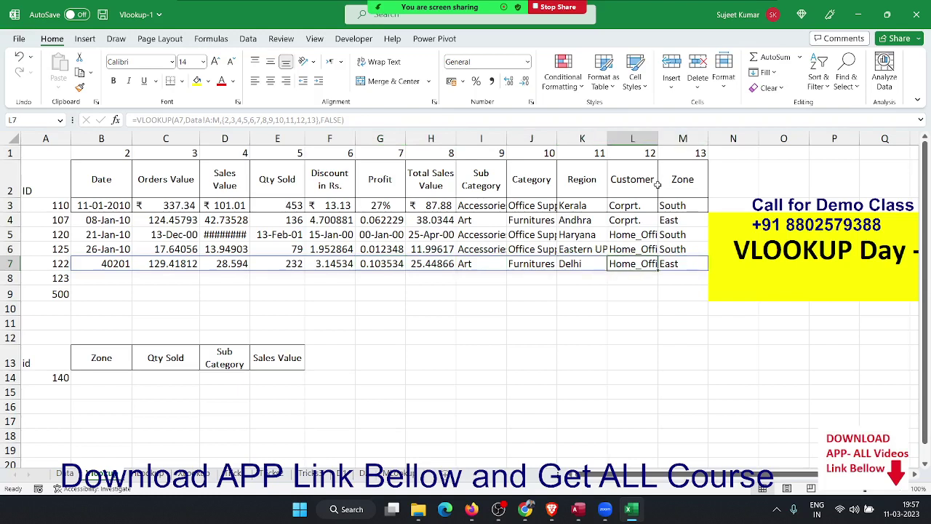
key(Left)
key(Left)
key(Left)
key(Down)
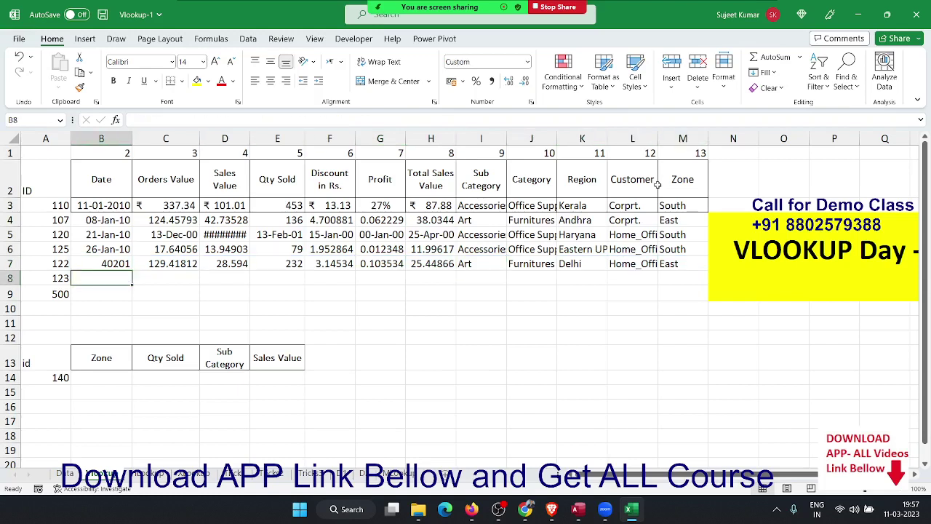
Enter =VLOOKUP(A8,Data!A:M,{2,...,13},0) in B8 to spill ID 123's record.
text(=)
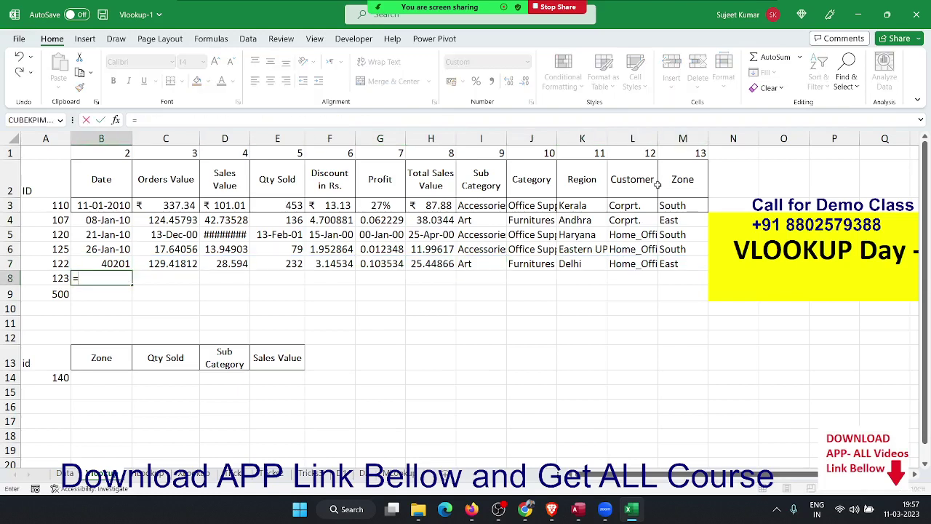
text(vl)
key(Tab)
key(Left)
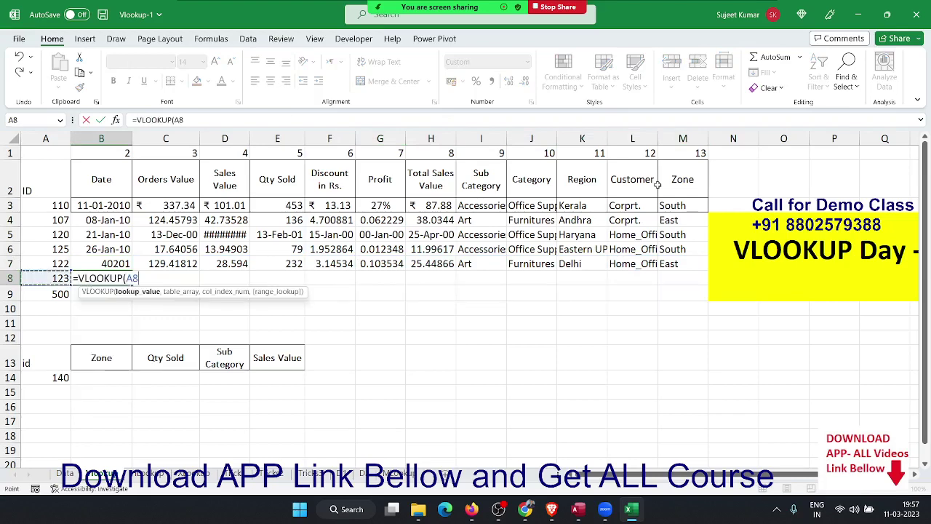
text(,)
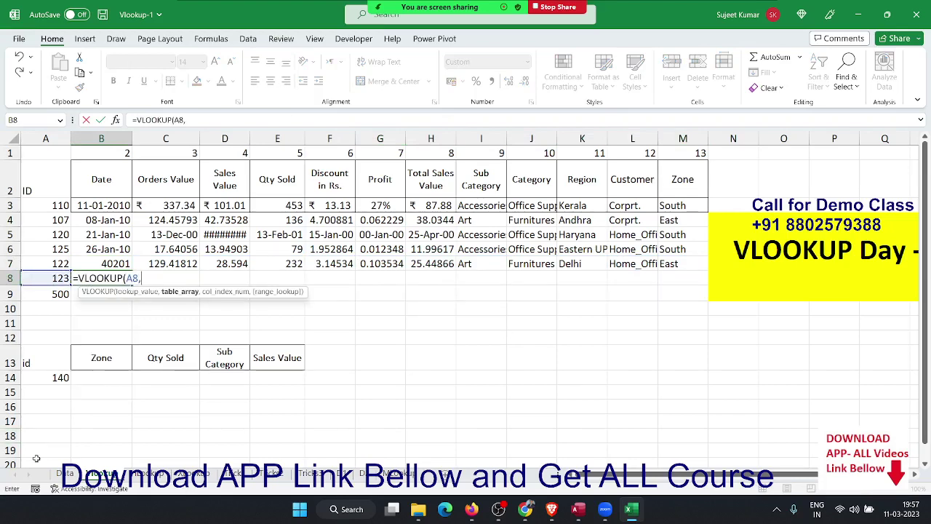
click(65, 473)
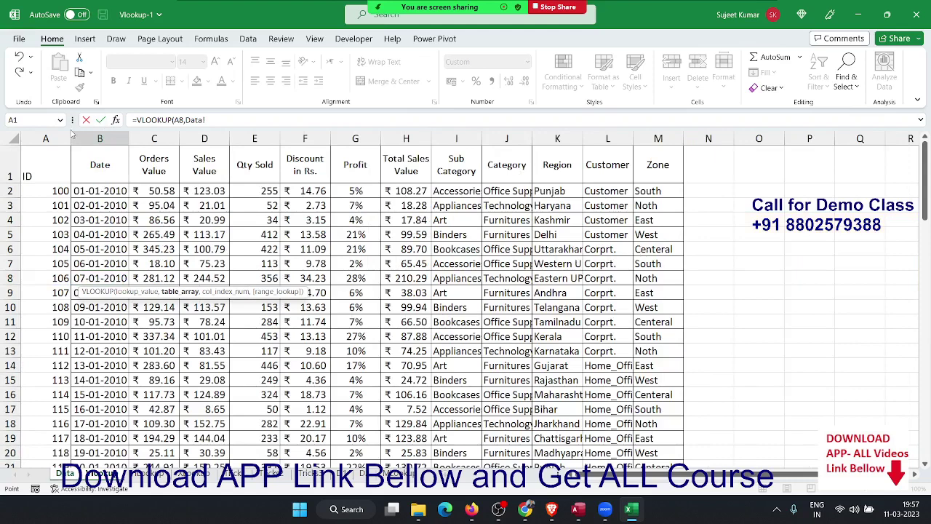
drag(61, 138, 660, 169)
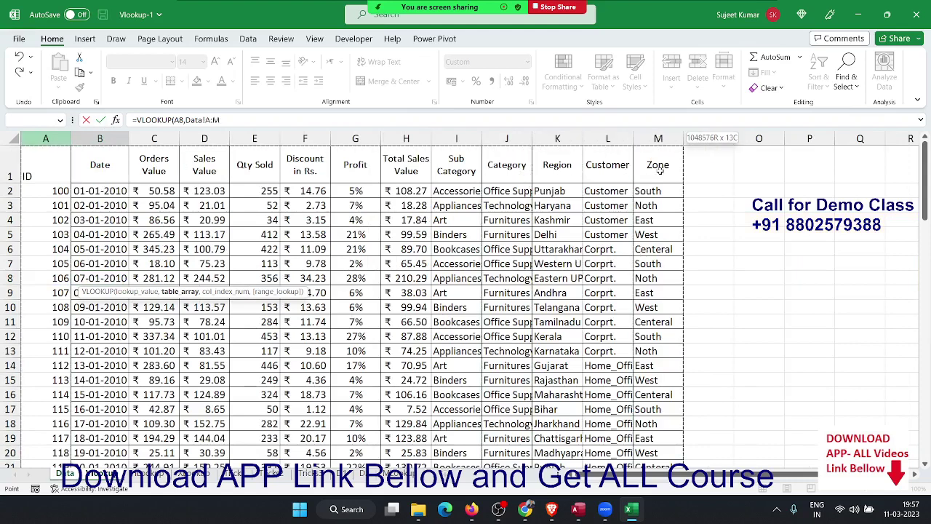
text(,{)
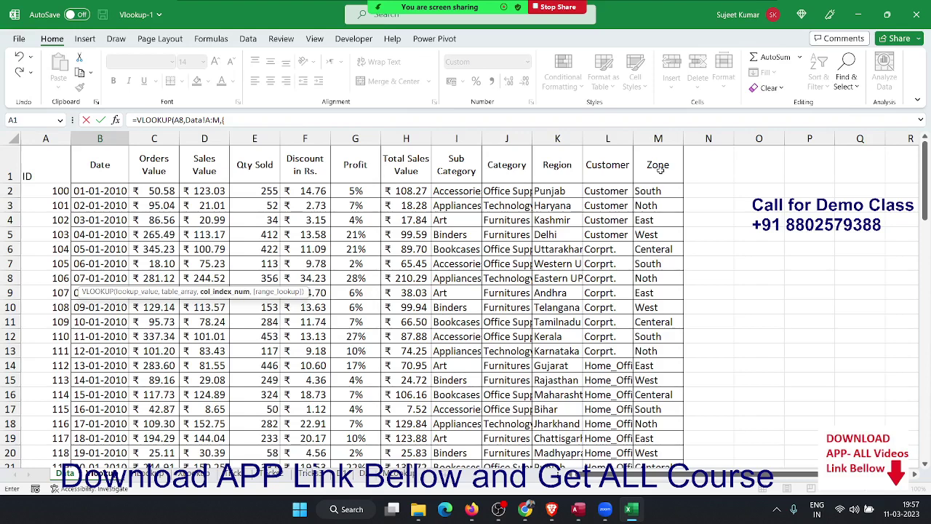
text(2,3,4,)
text(5,6,7,8,)
text(9,10,11,1)
text(2,13})
text(,0)
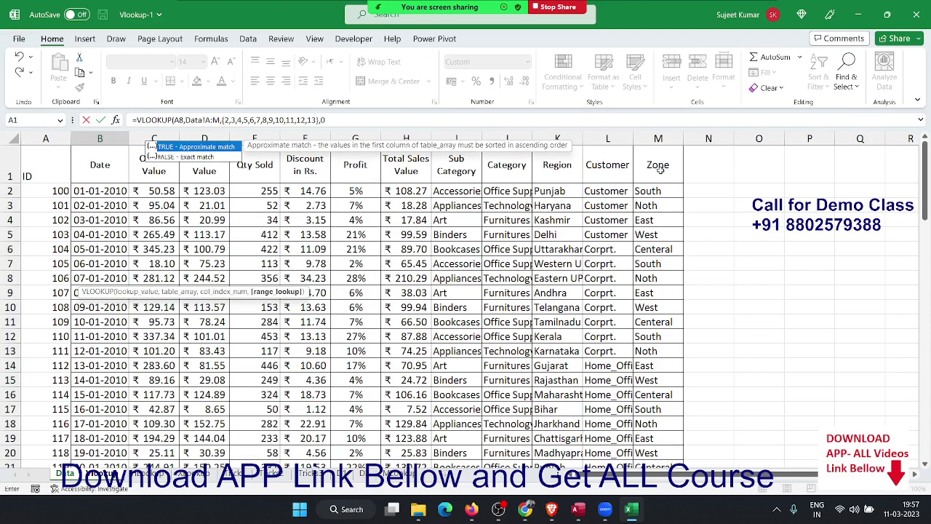
text())
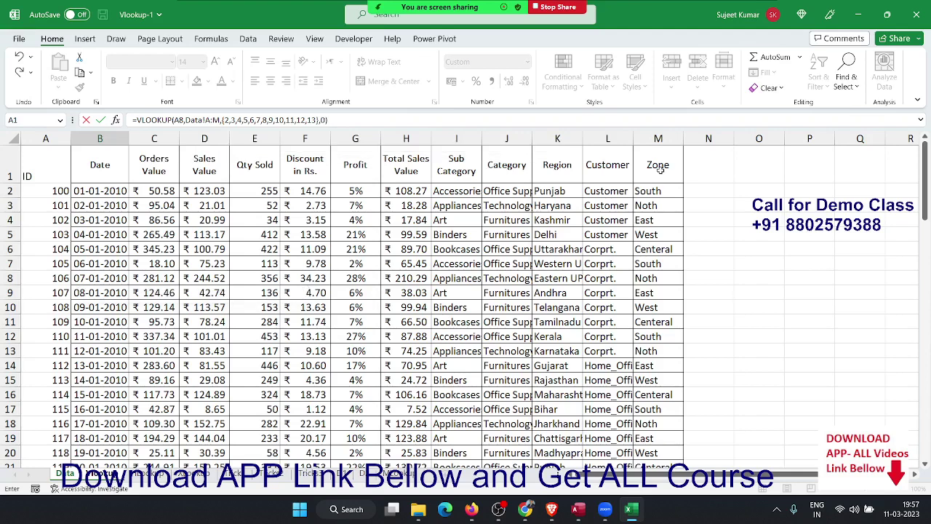
key(Return)
key(Up)
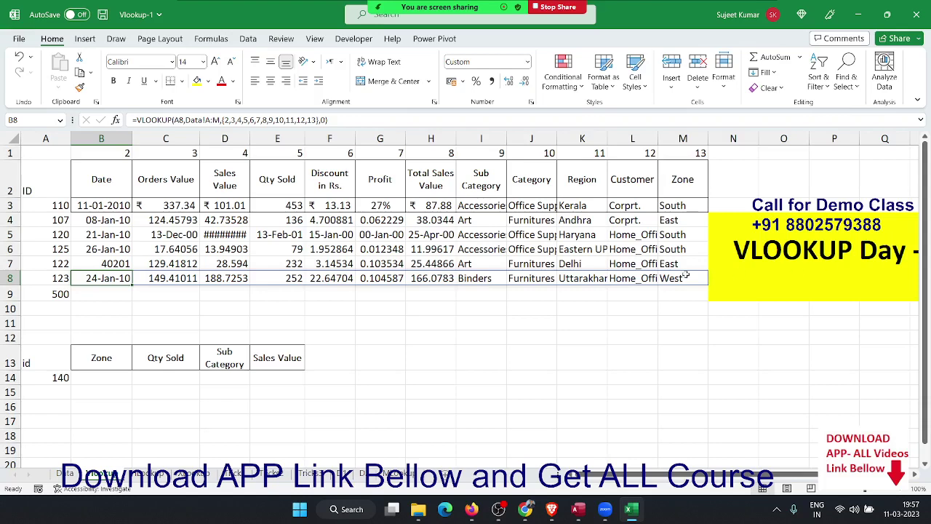
Type the numbers 1, 2, 3, 4 into J10:M10.
click(507, 313)
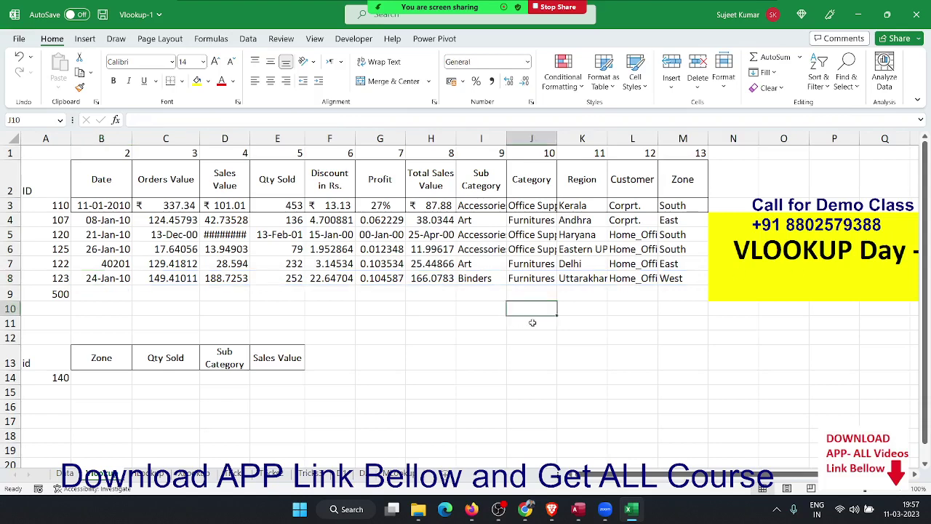
text(1)
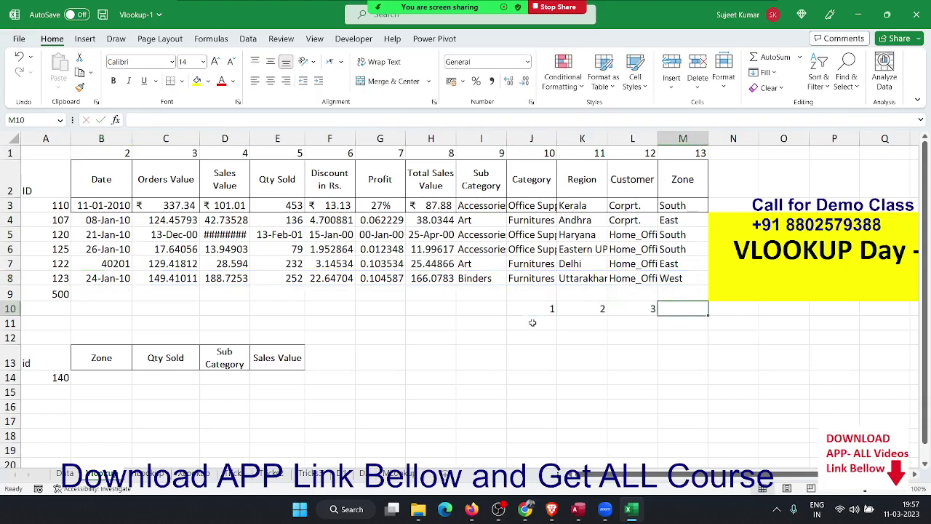
text(	2	3	4)
key(Tab)
key(Left)
key(Left)
key(Left)
key(Left)
key(Down)
Enter the array constant ={1,2,3,4} in J11 and check its spill across J11:M11.
text(=)
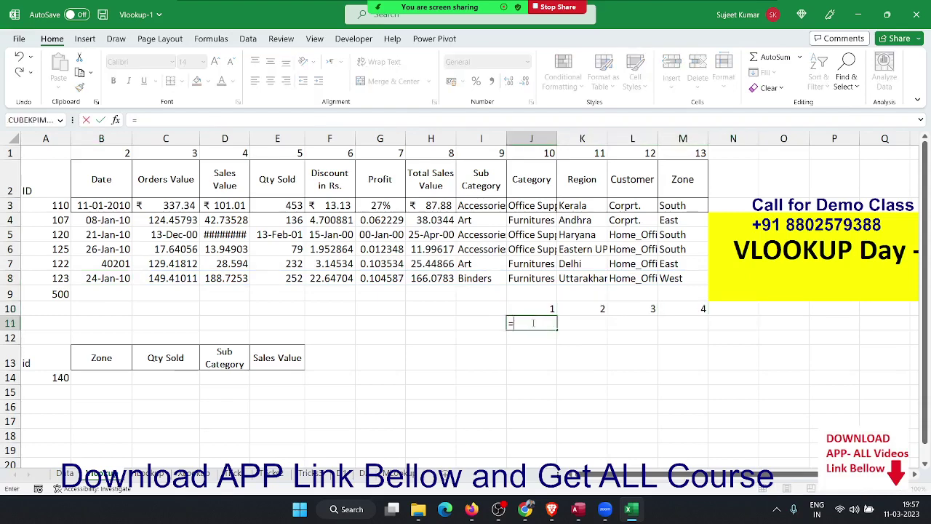
text(()
text(1,2)
text(,3,4)
text(})
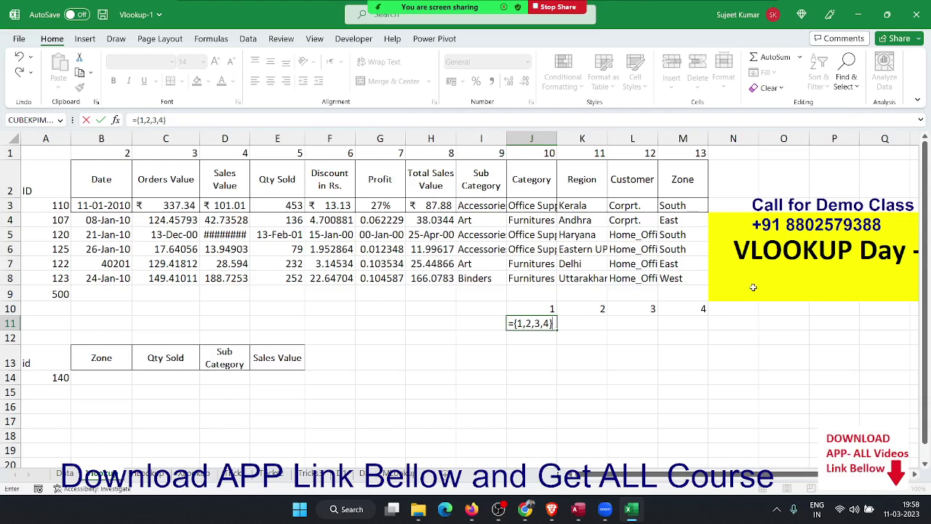
key(Return)
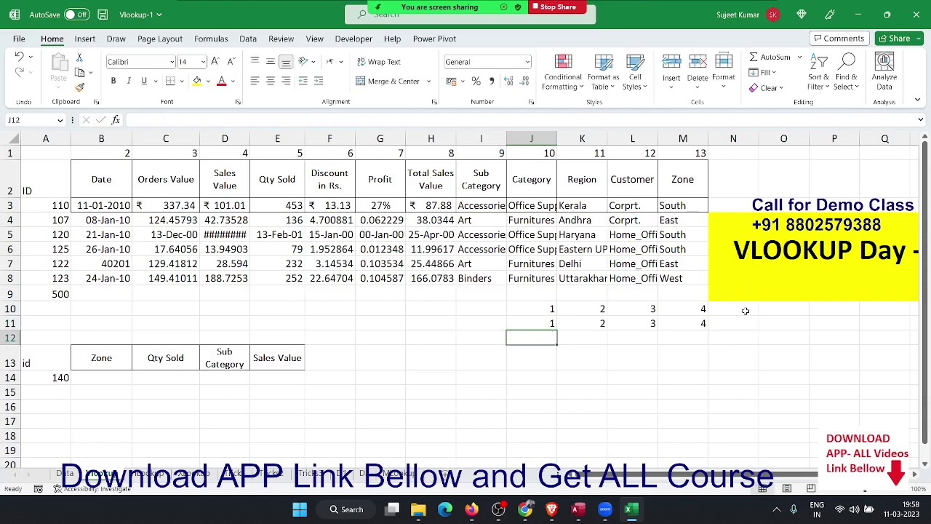
key(Up)
key(Right)
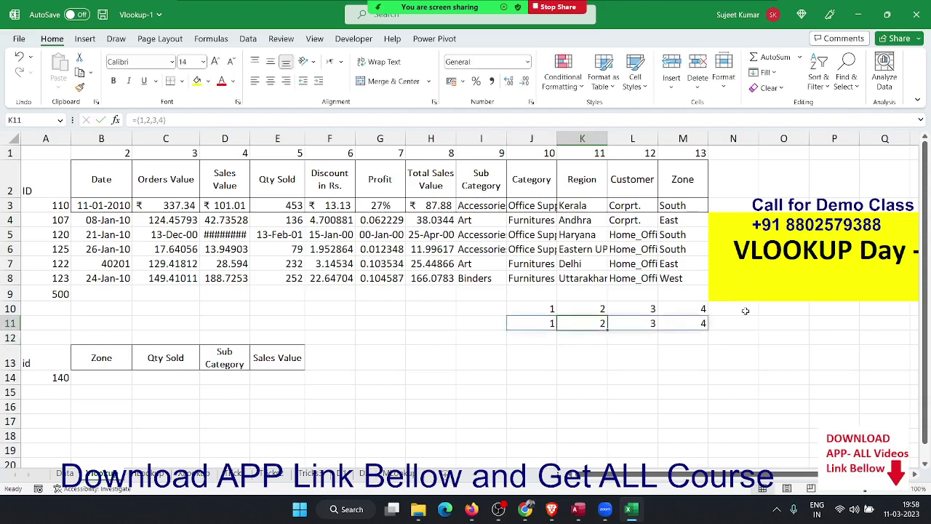
key(Right)
key(Right)
key(Left)
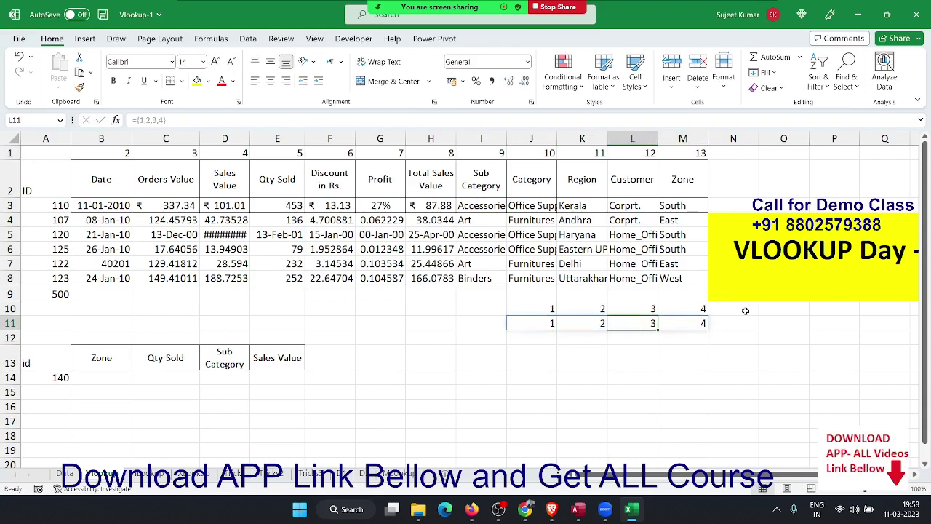
key(Left)
key(Left)
key(Left)
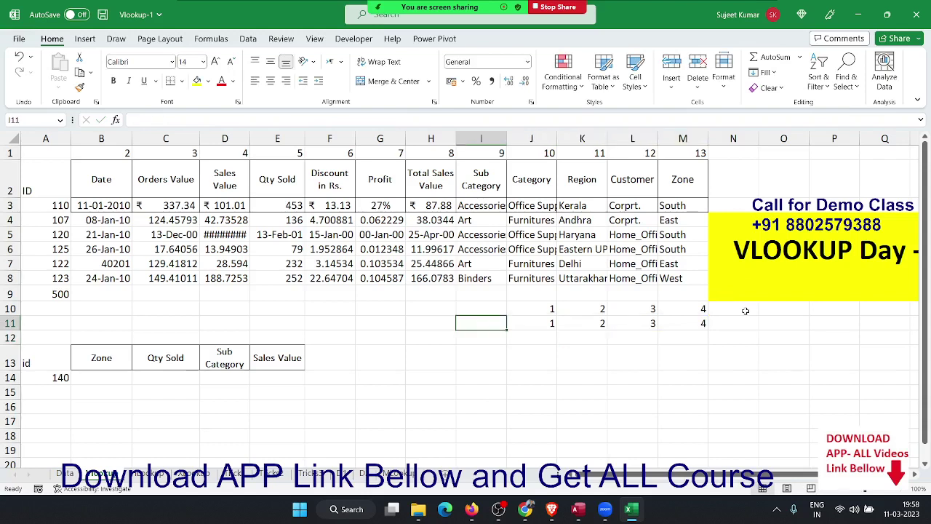
key(Left)
key(Left)
key(Left)
key(Left)
key(Left)
key(Left)
key(Left)
key(Up)
key(Up)
key(Up)
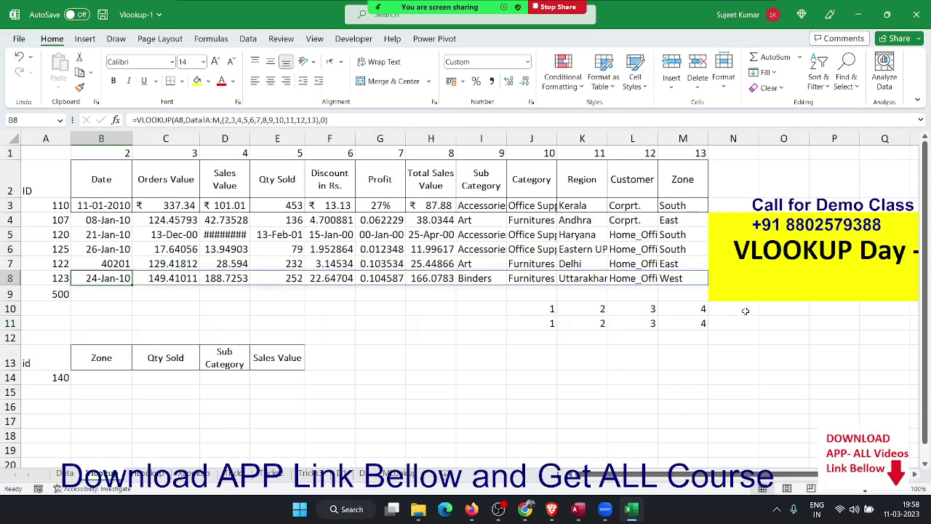
key(Right)
key(Right)
key(Right)
key(Right)
key(Right)
key(Right)
key(Right)
key(Right)
key(Right)
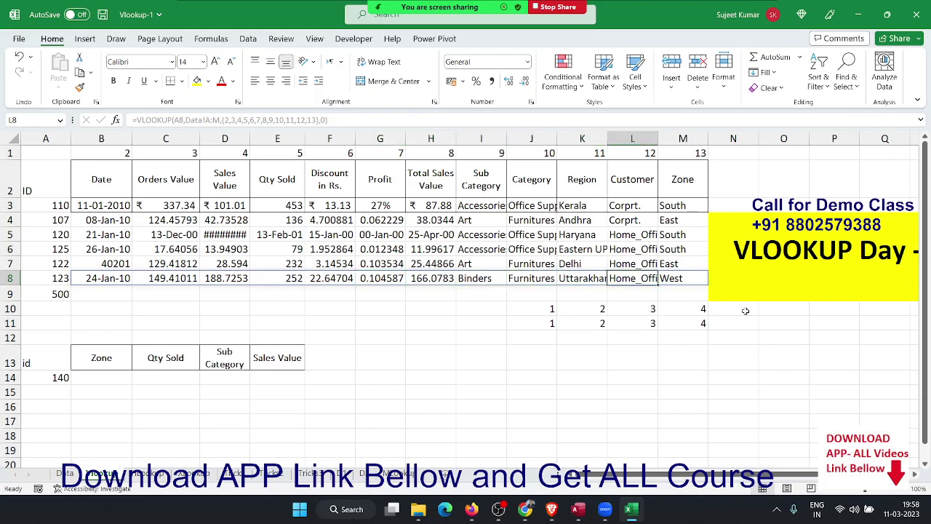
key(Right)
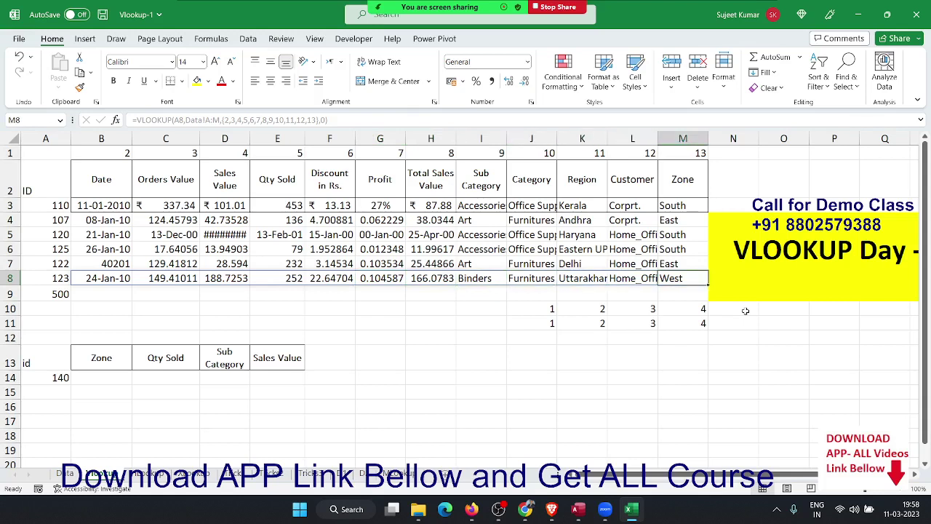
key(Left)
key(Left)
key(Left)
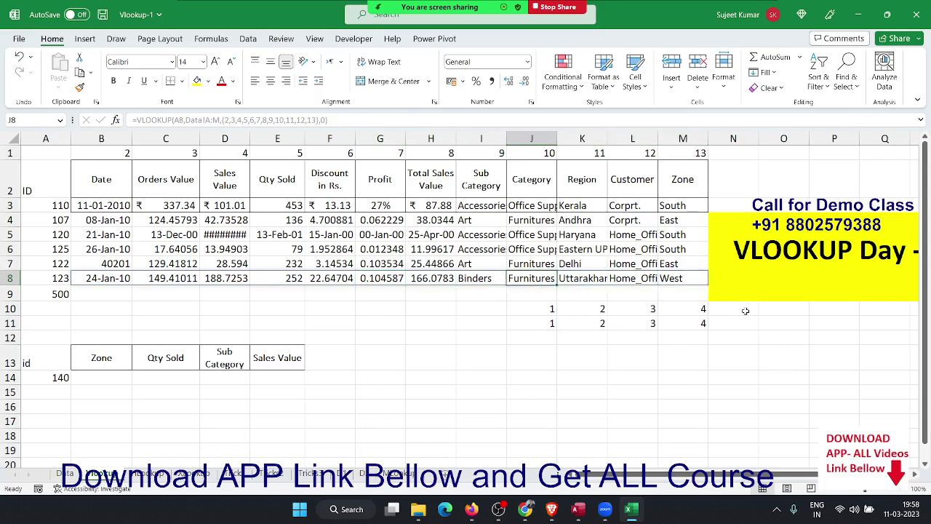
key(Left)
key(Left)
key(Left)
key(Left)
key(Left)
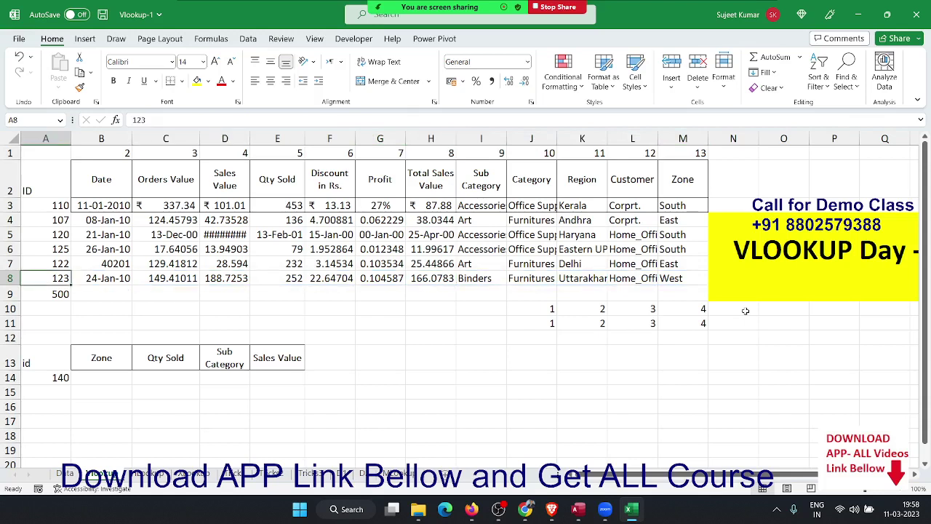
key(Right)
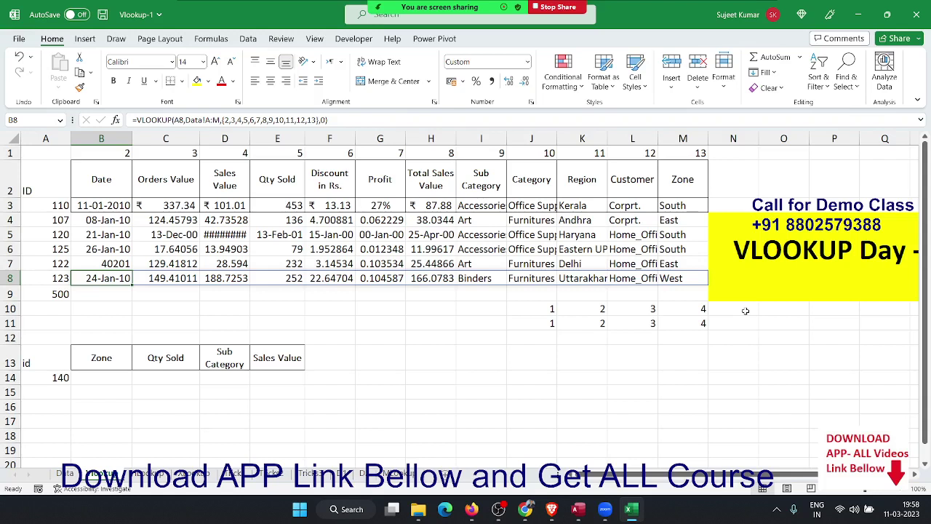
key(Up)
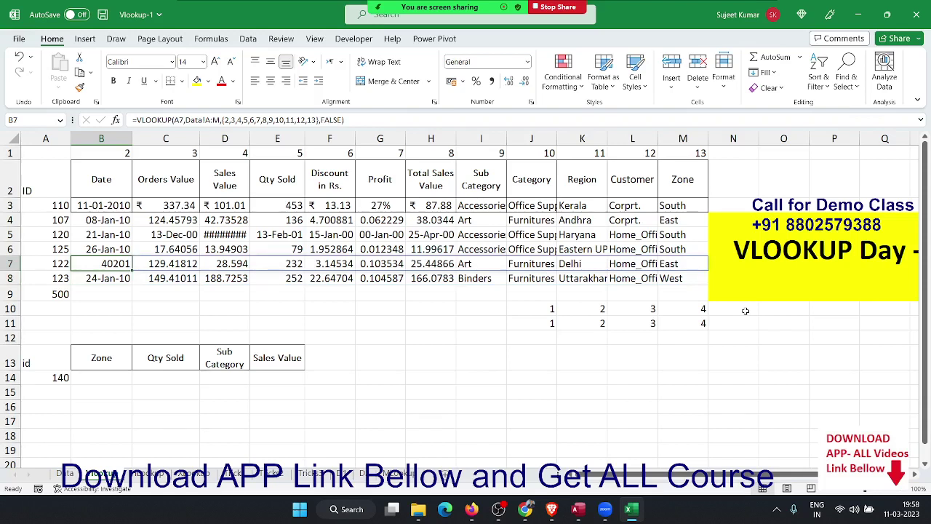
key(Down)
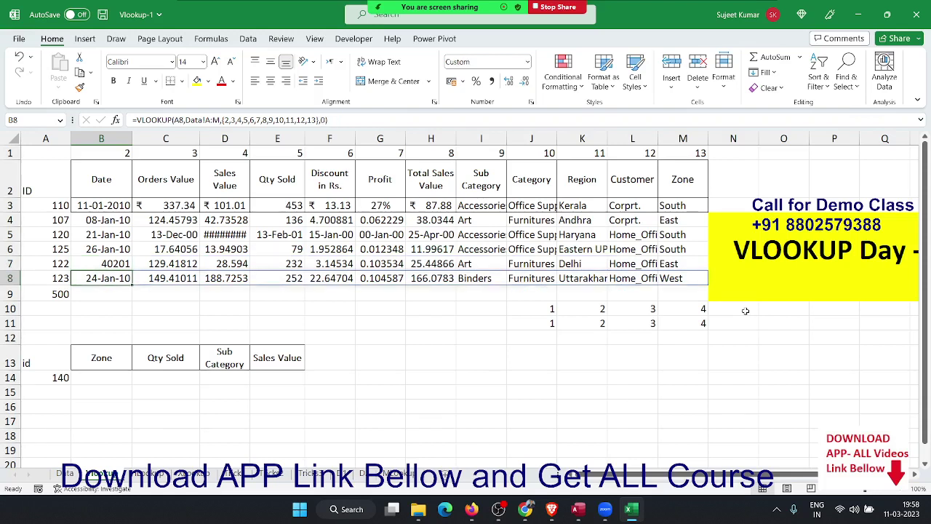
key(Down)
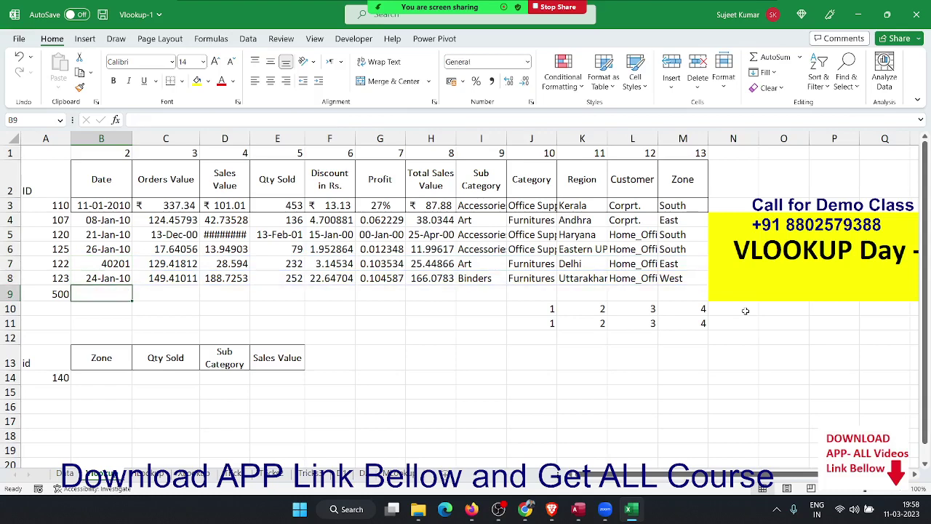
text([)
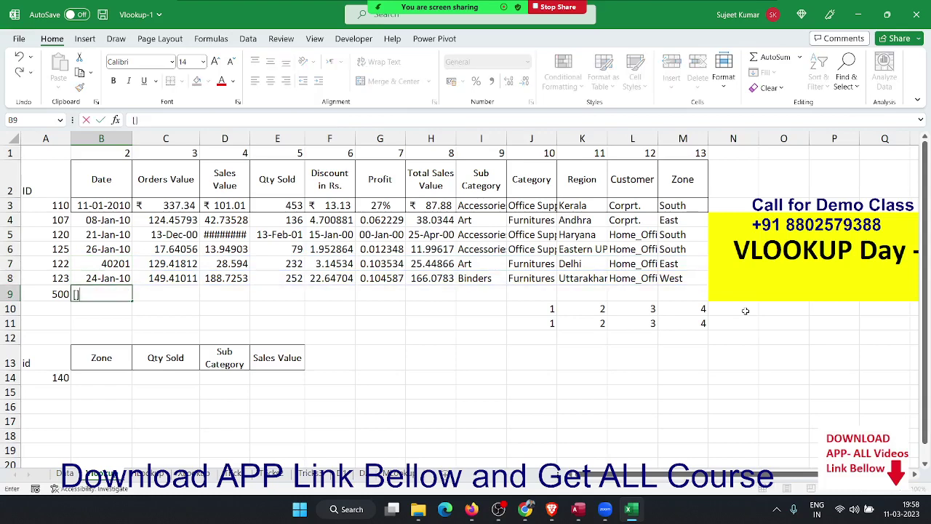
key(BackSpace)
text(()
key(BackSpace)
text({)
key(BackSpace)
key(Return)
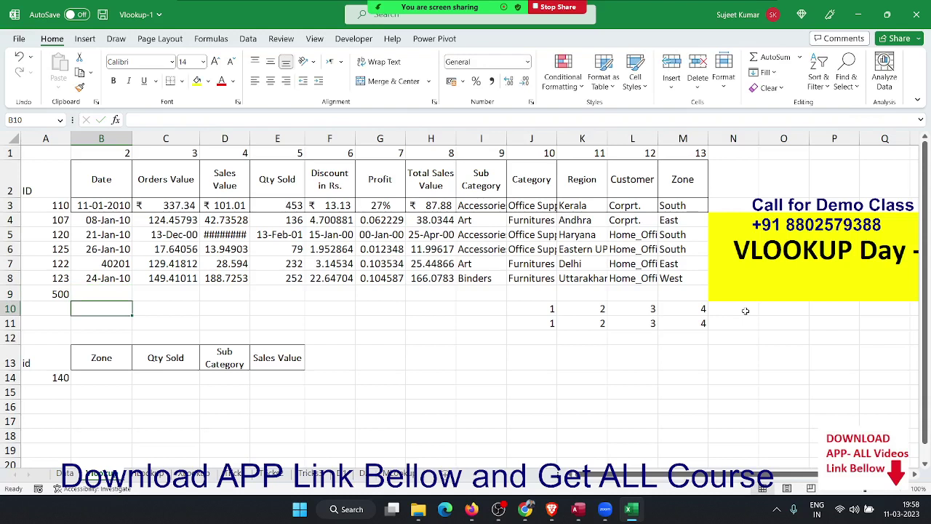
key(Up)
key(Up)
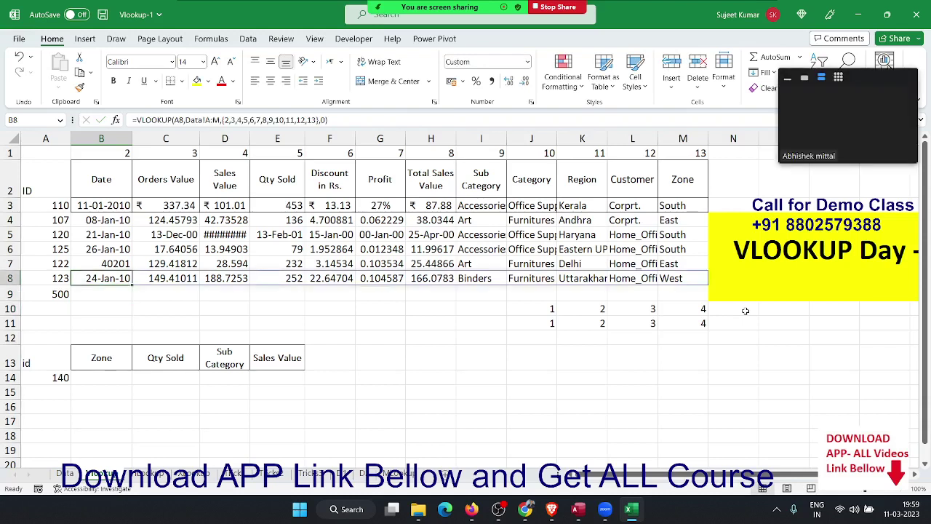
key(Down)
key(Down)
key(Down)
key(Down)
key(Down)
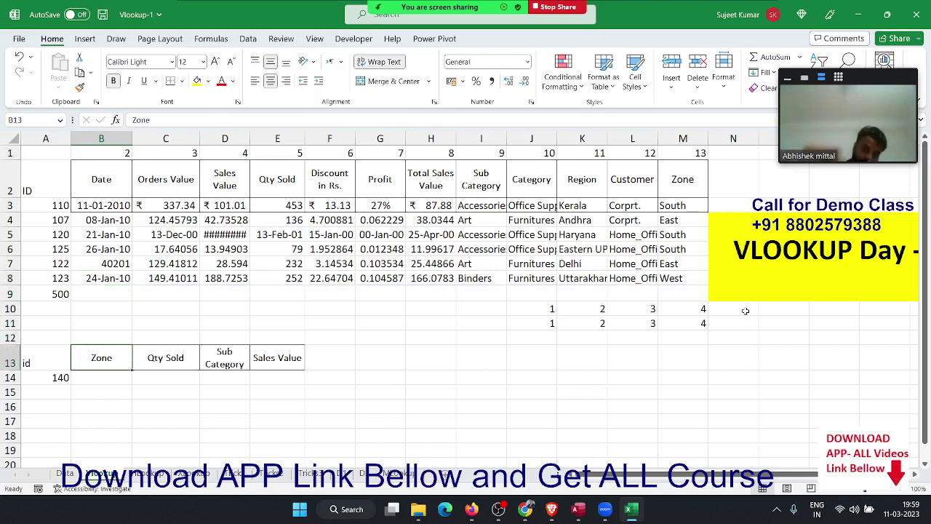
key(Down)
key(Up)
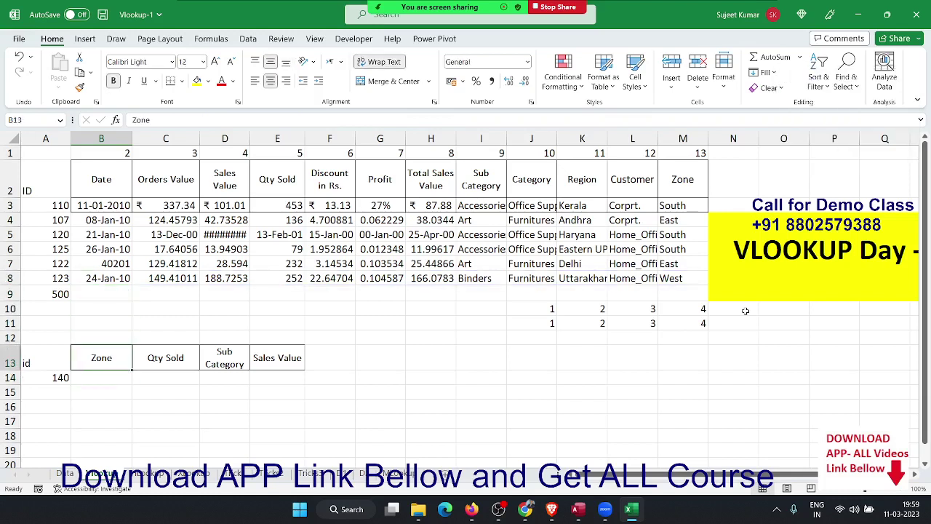
key(Down)
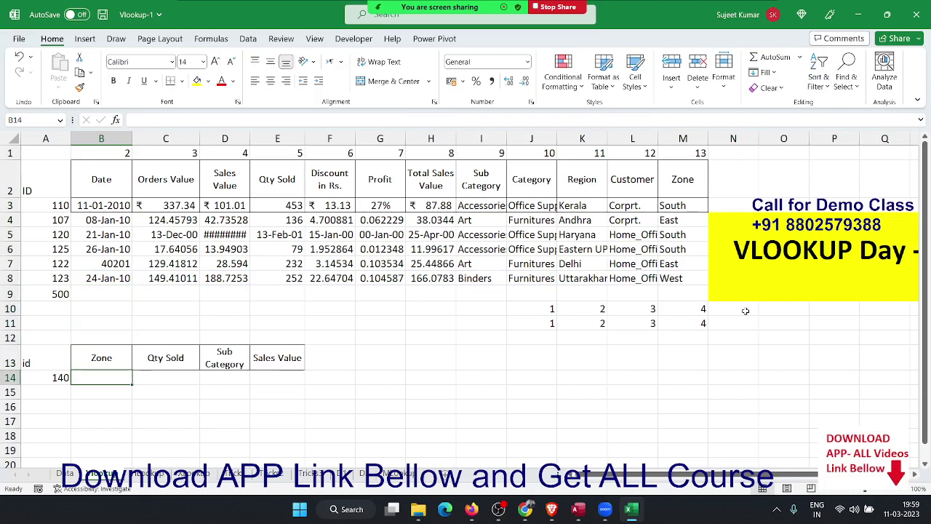
key(Up)
key(ctrl+shift+Right)
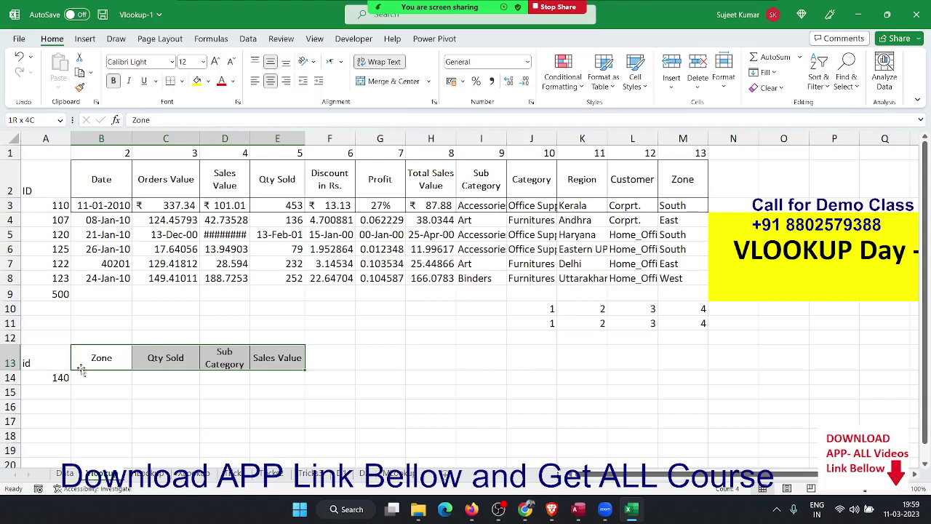
Enter =VLOOKUP(A14,Data!A:M,13,0) in B14 so ID 140 returns South.
click(102, 379)
drag(101, 380, 120, 381)
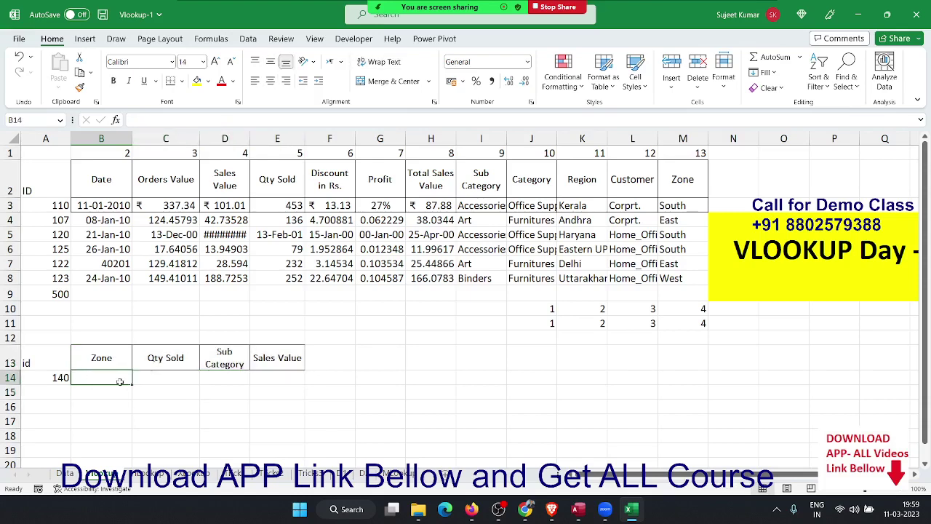
text(=vl)
key(Tab)
key(Left)
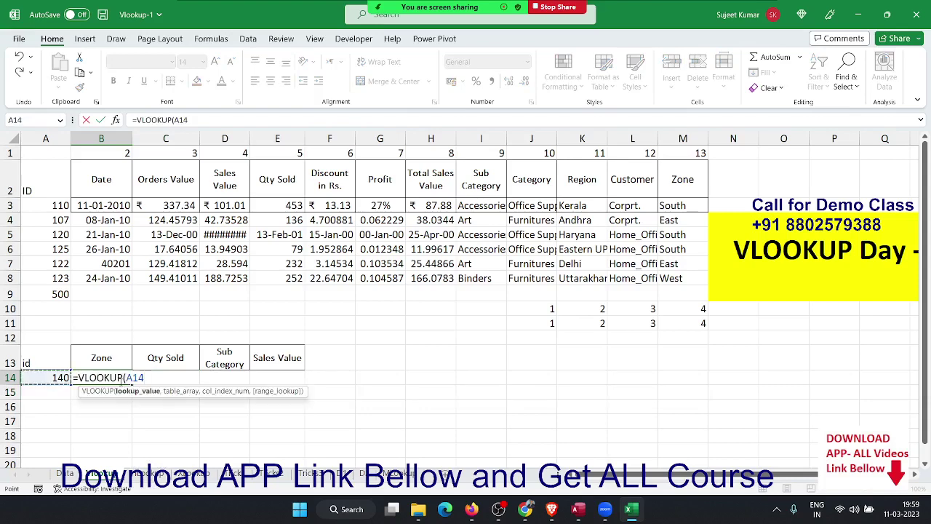
text(,)
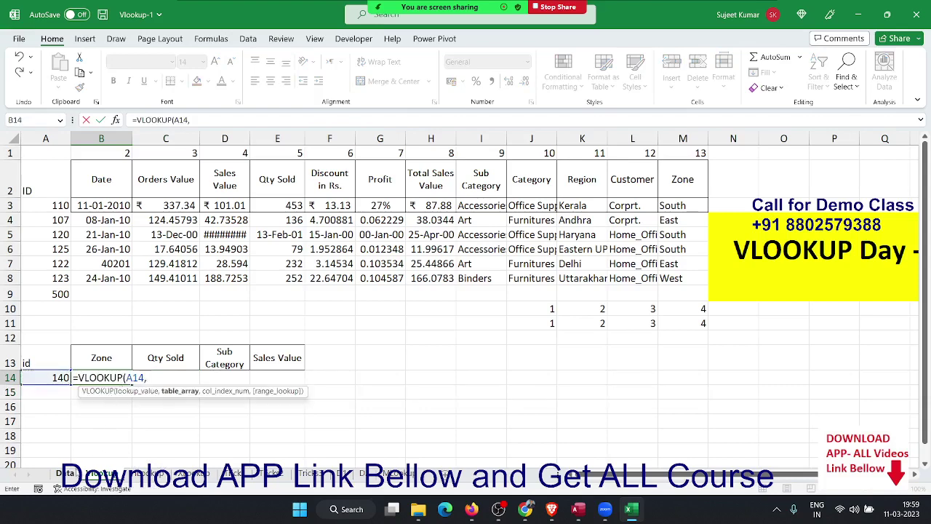
click(67, 474)
mouse_move(45, 138)
mouse_down()
mouse_move(572, 166)
mouse_move(678, 141)
mouse_up()
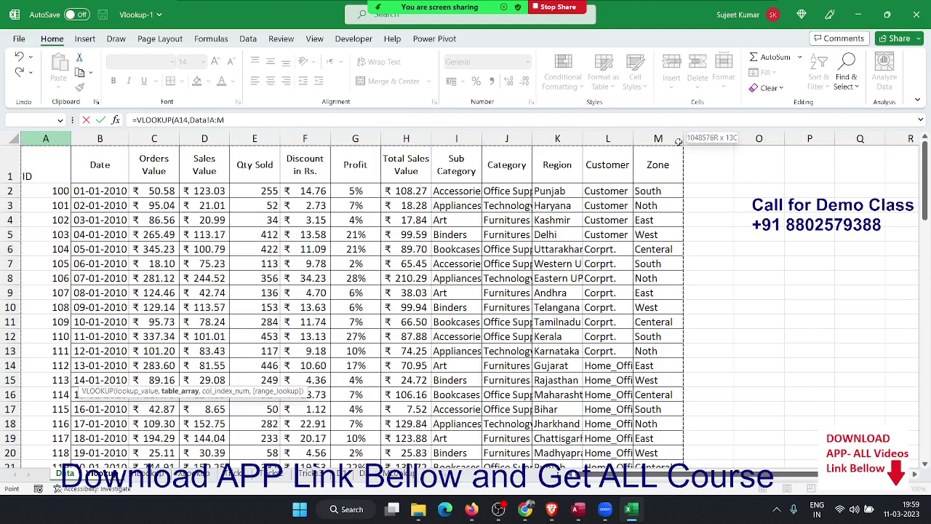
drag(677, 140, 678, 138)
text(,13)
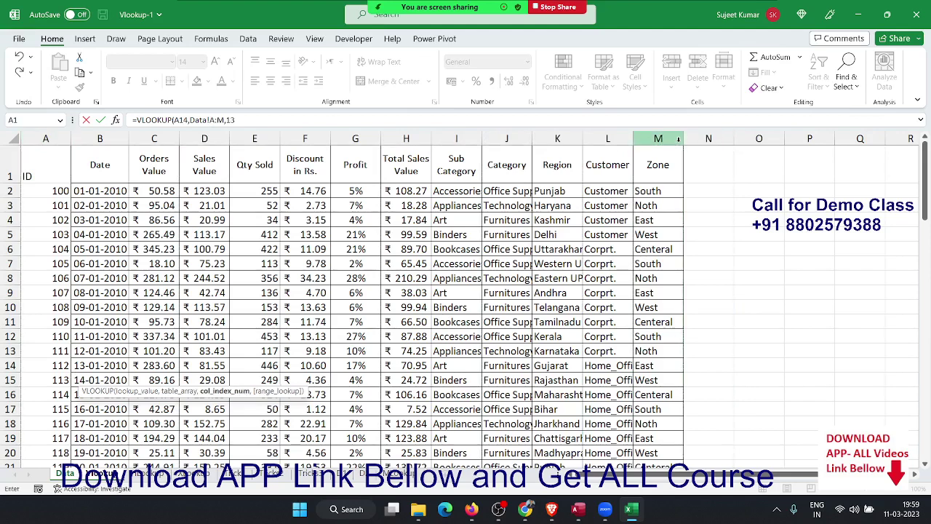
text(,0)
key(Return)
key(Up)
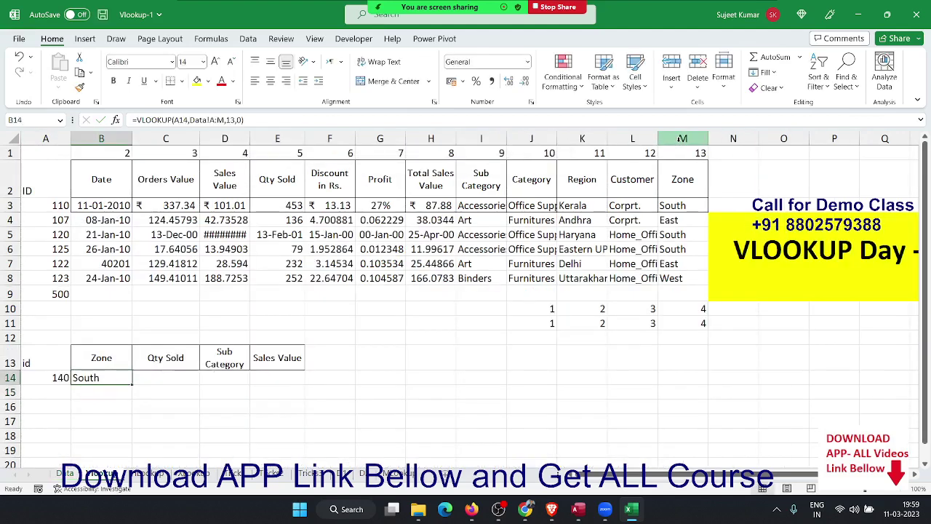
key(Up)
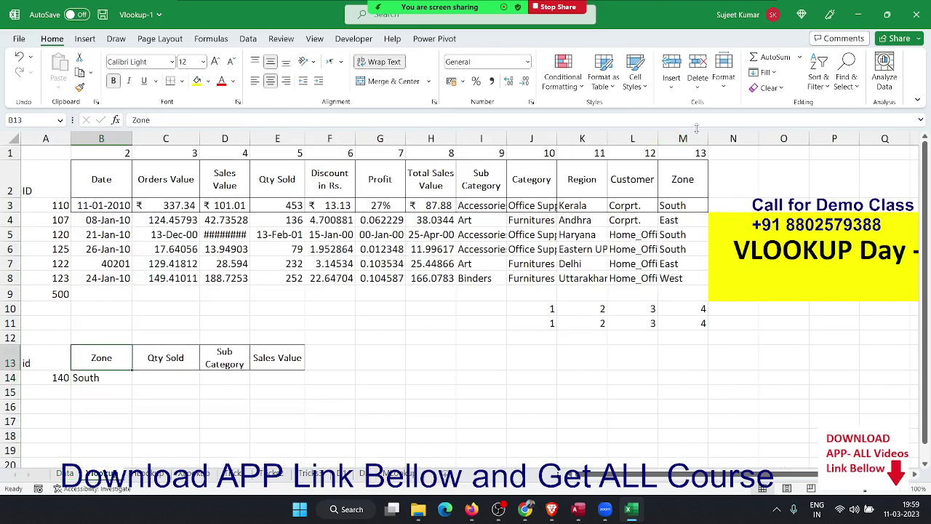
Copy the Customer header from the Data table into B13, replacing Zone.
click(624, 174)
key(ctrl+c)
click(101, 357)
key(ctrl+v)
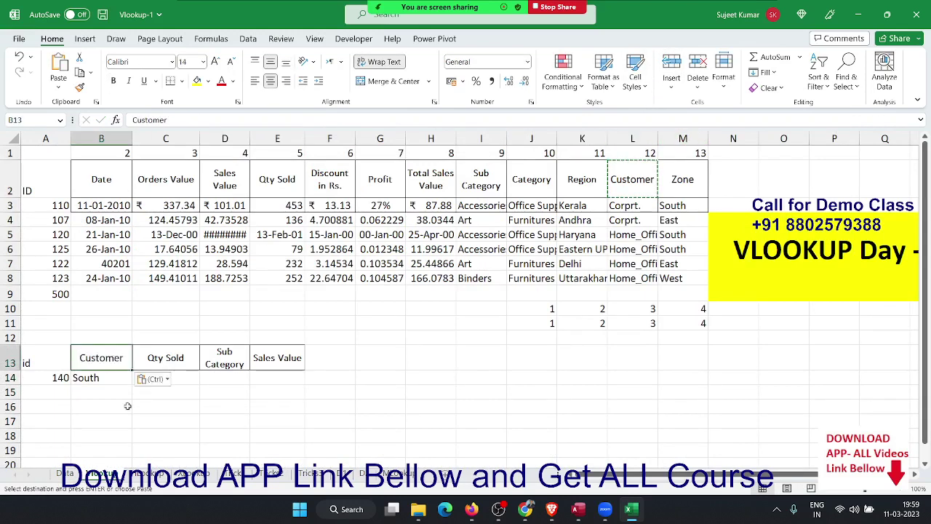
Change B14's VLOOKUP column index from 13 to 12 so it returns Customer.
click(113, 378)
double_click(113, 378)
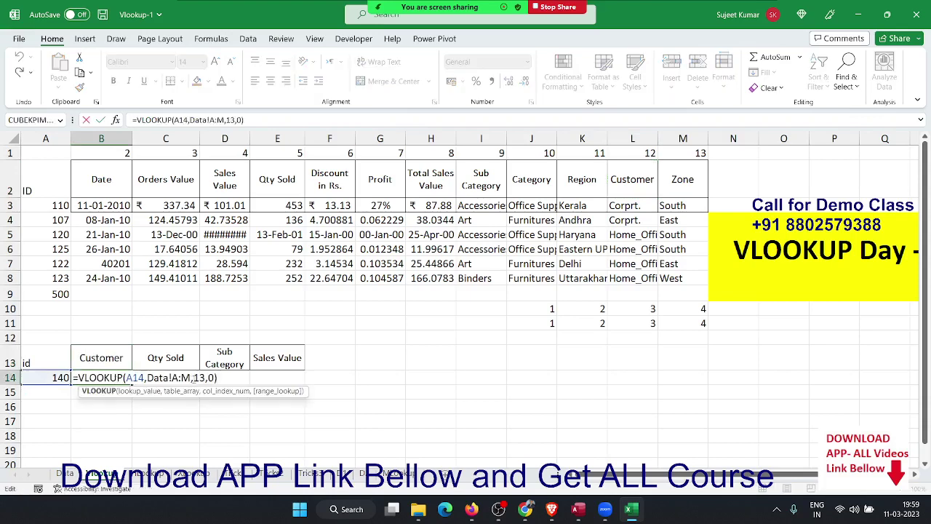
click(195, 378)
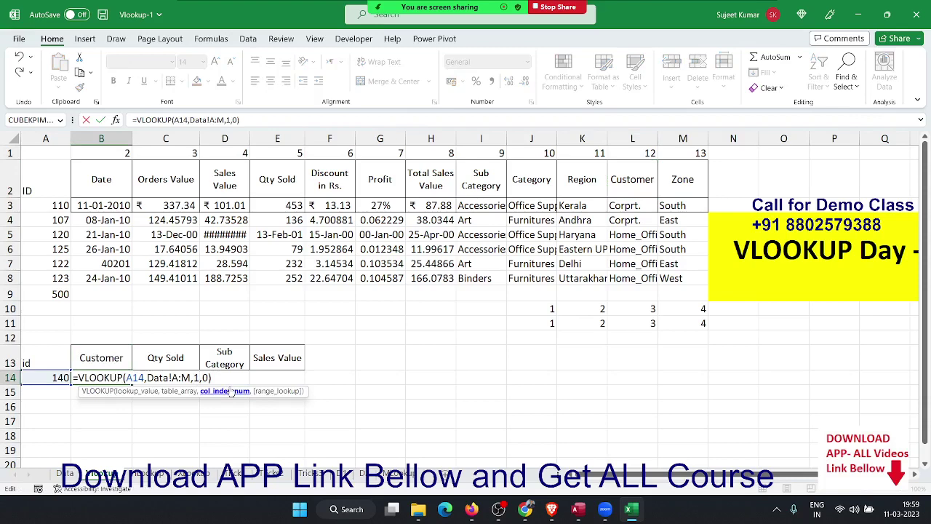
text(2)
key(Return)
key(Up)
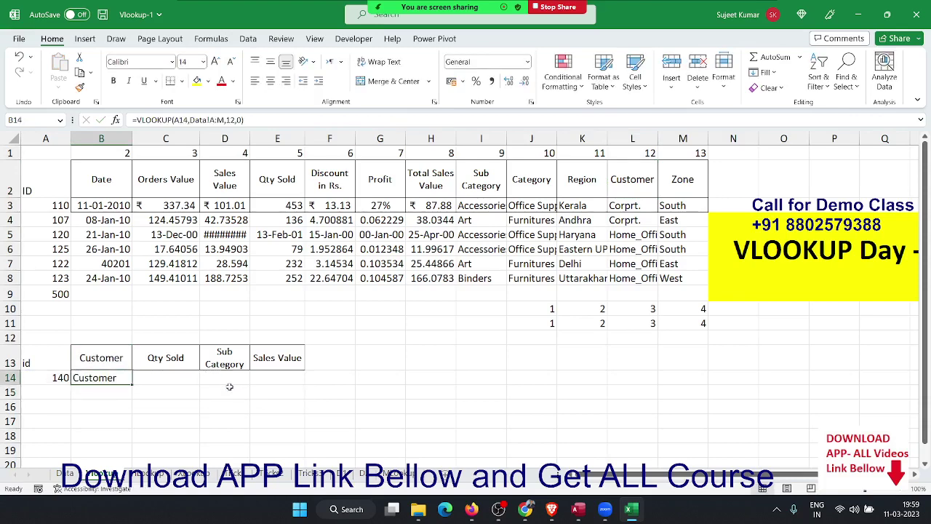
key(F2)
key(Left)
key(Left)
key(Left)
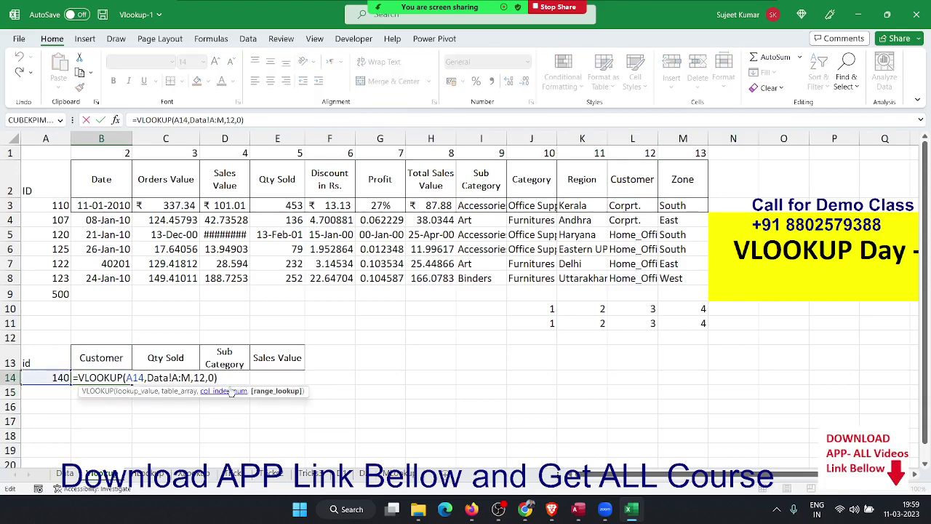
click(231, 392)
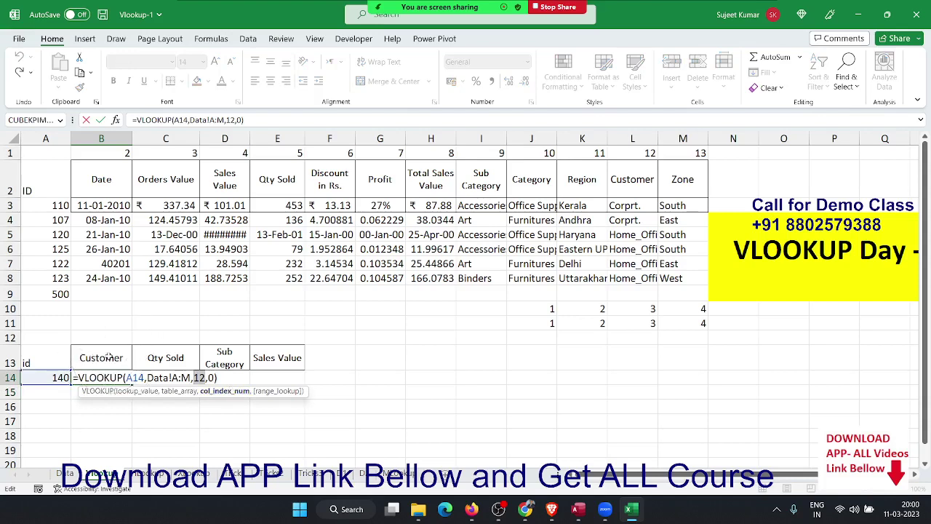
key(Return)
click(109, 326)
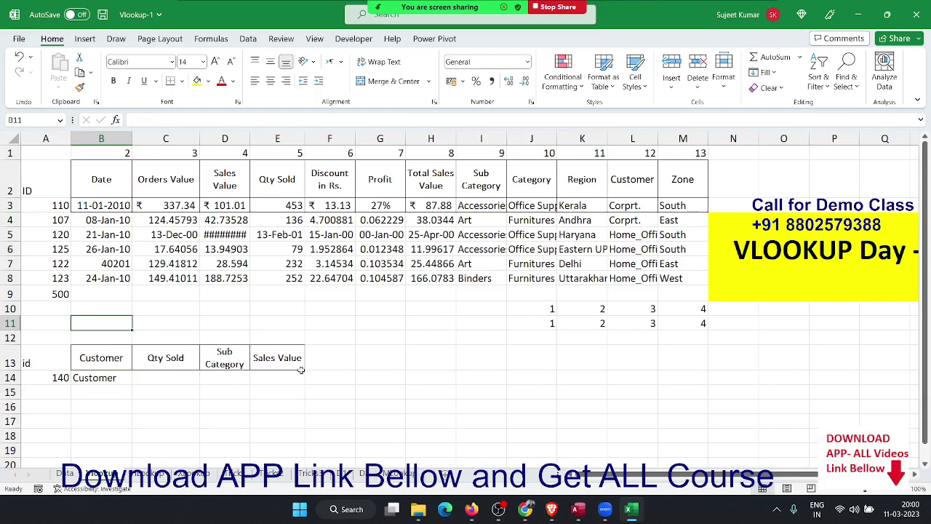
Enter =MATCH(B13,Data!A1:M1,0) in B11 to find the heading's column position.
text(=M)
text(A)
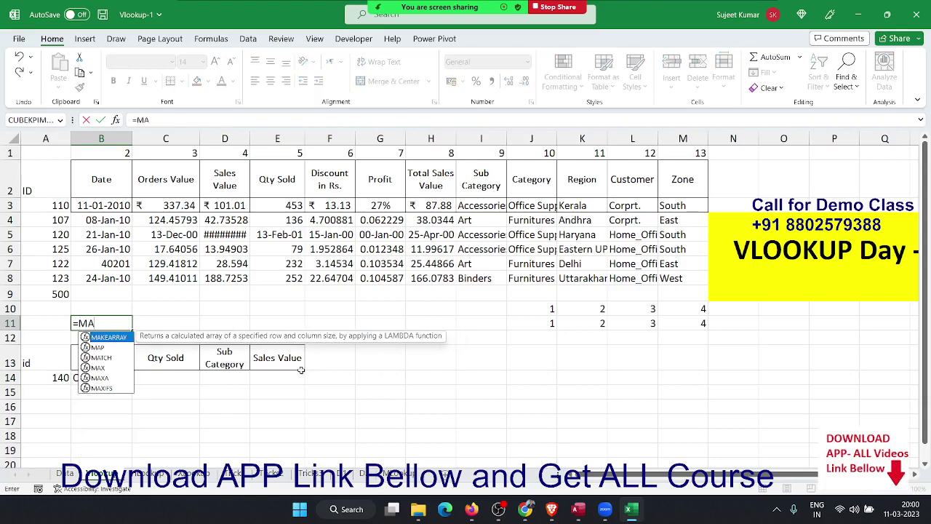
key(Down)
key(Down)
key(Tab)
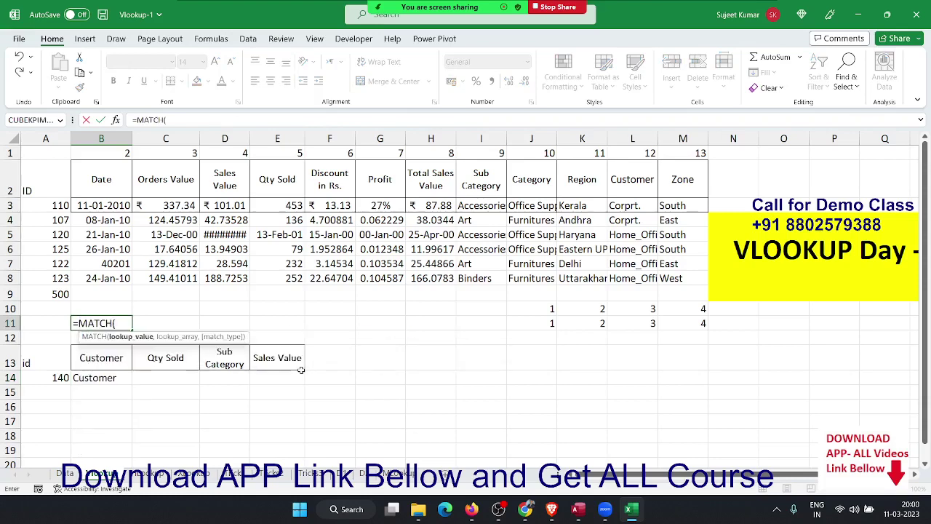
key(Down)
key(Down)
text(,)
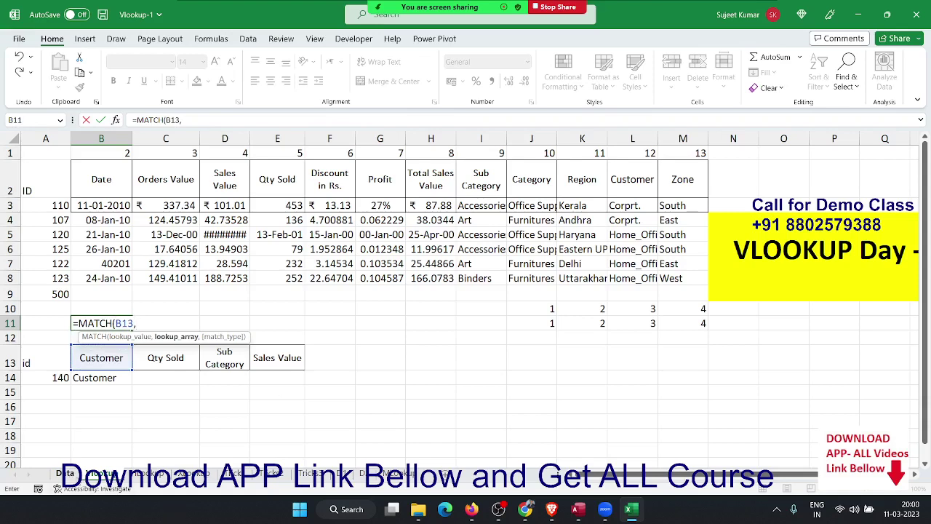
click(67, 474)
drag(53, 154, 644, 159)
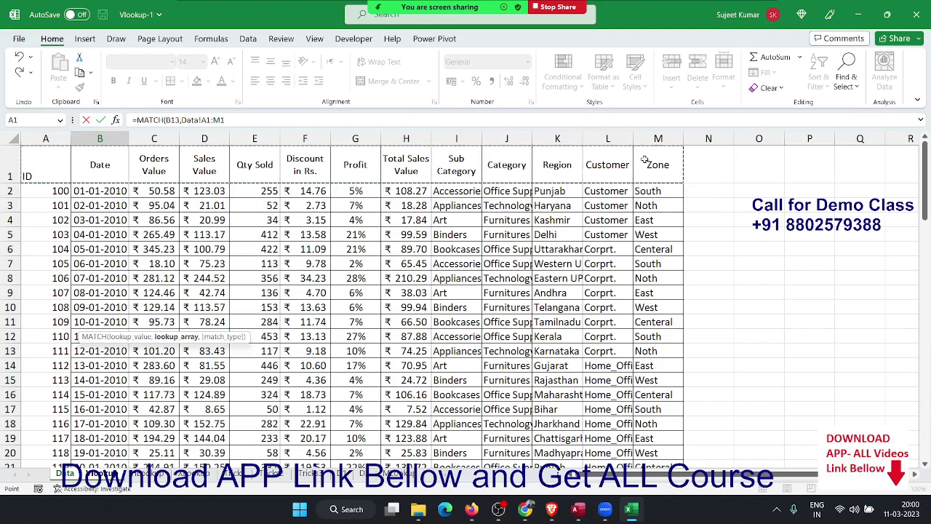
text(,)
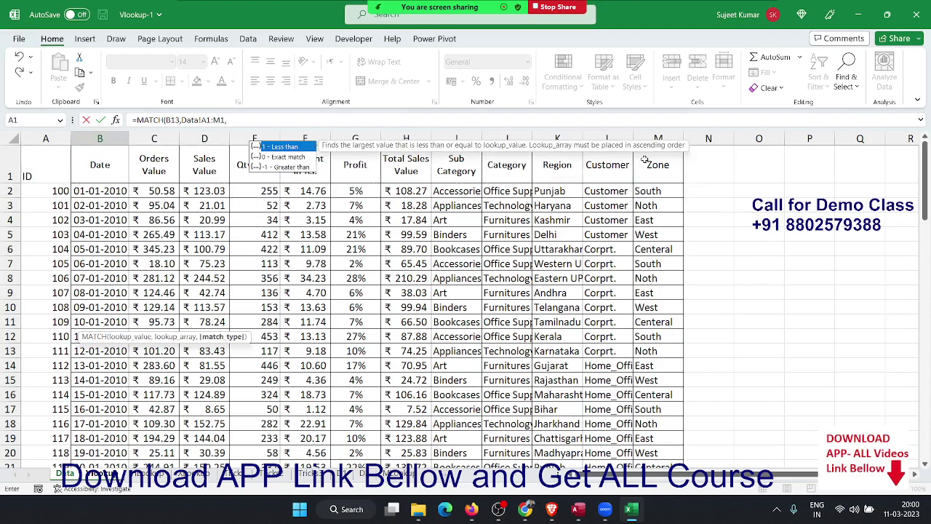
text(0)
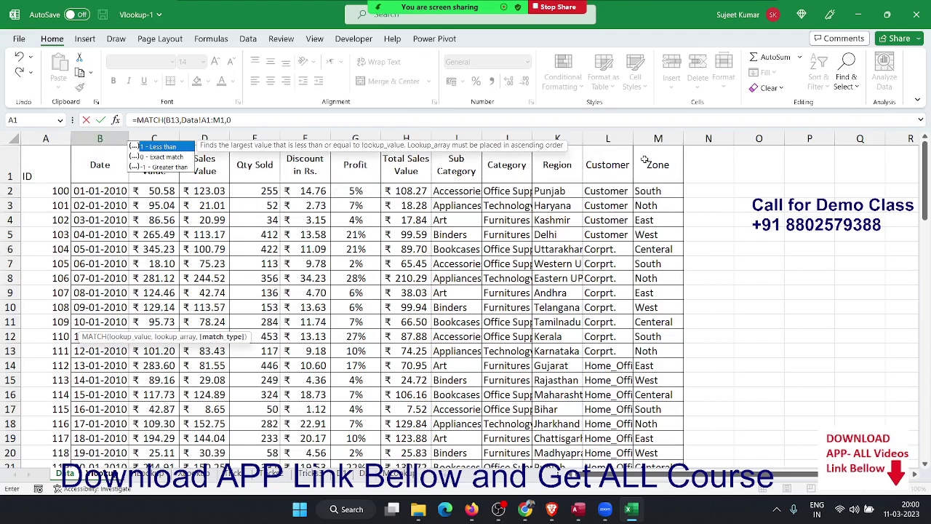
key(Return)
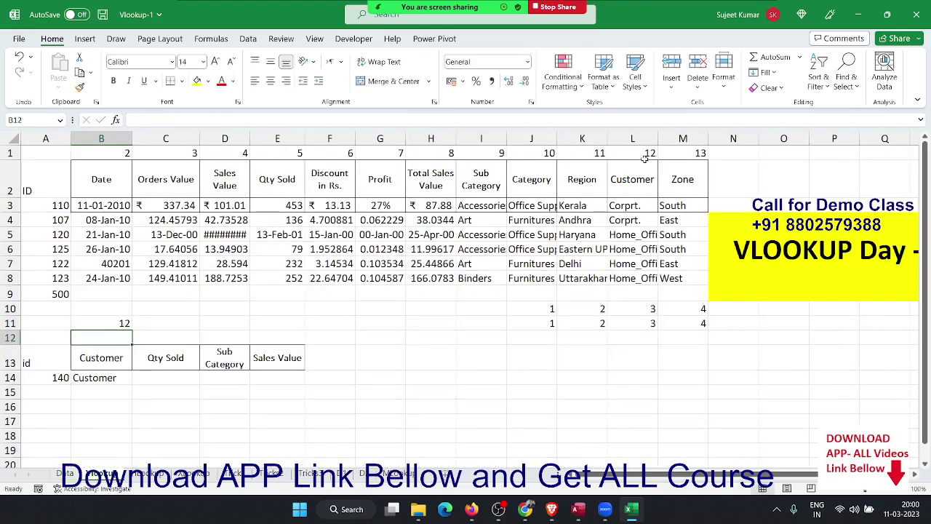
Retype the B13 heading as Zone.
key(Up)
key(Down)
key(Down)
text(zONE)
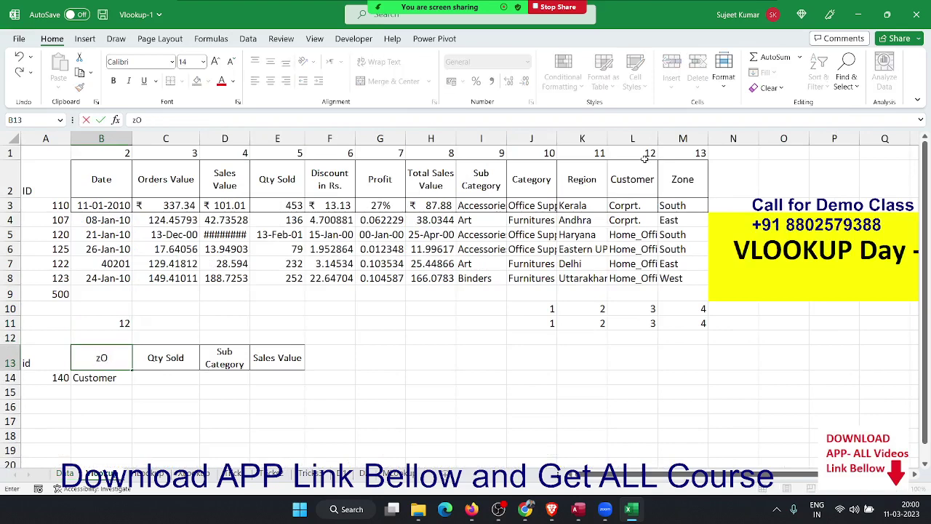
key(Return)
Review B11's MATCH formula, now returning 13, then reopen B14's lookup formula.
key(Up)
key(Up)
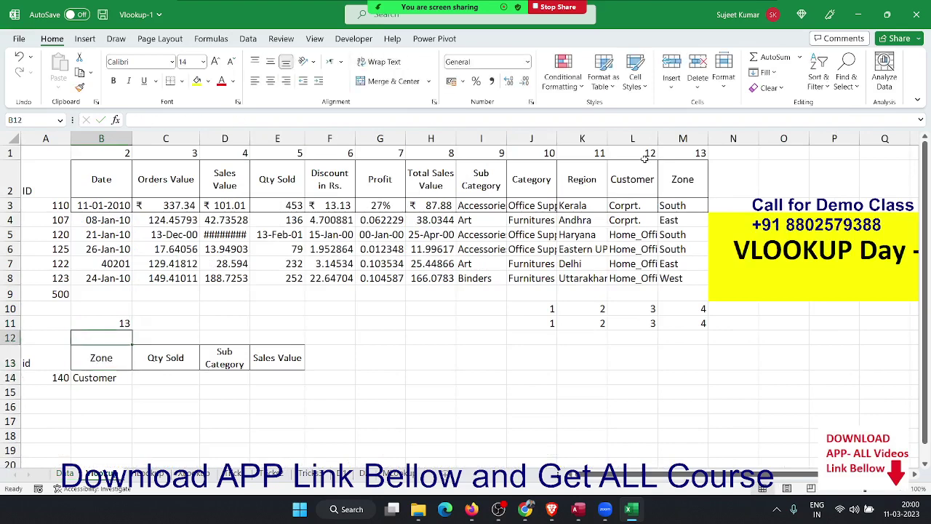
key(Up)
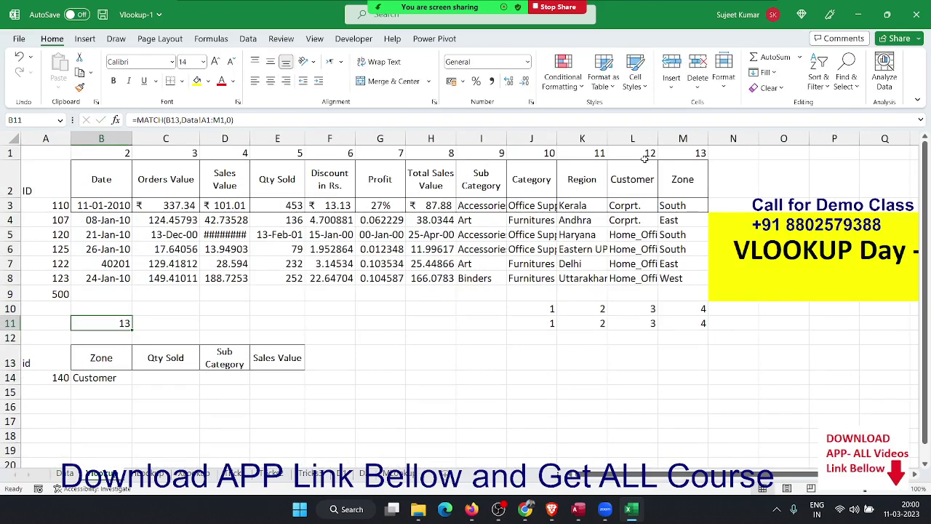
key(Down)
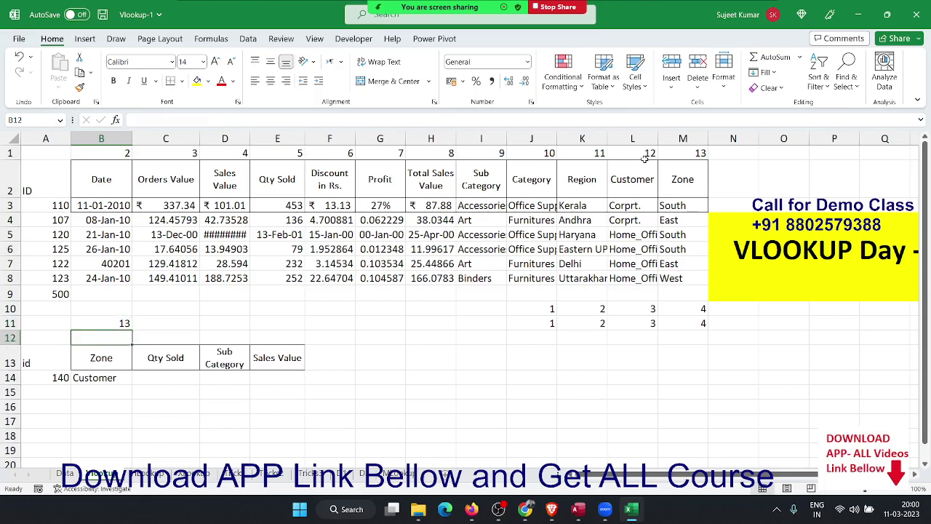
key(Down)
key(Up)
key(Up)
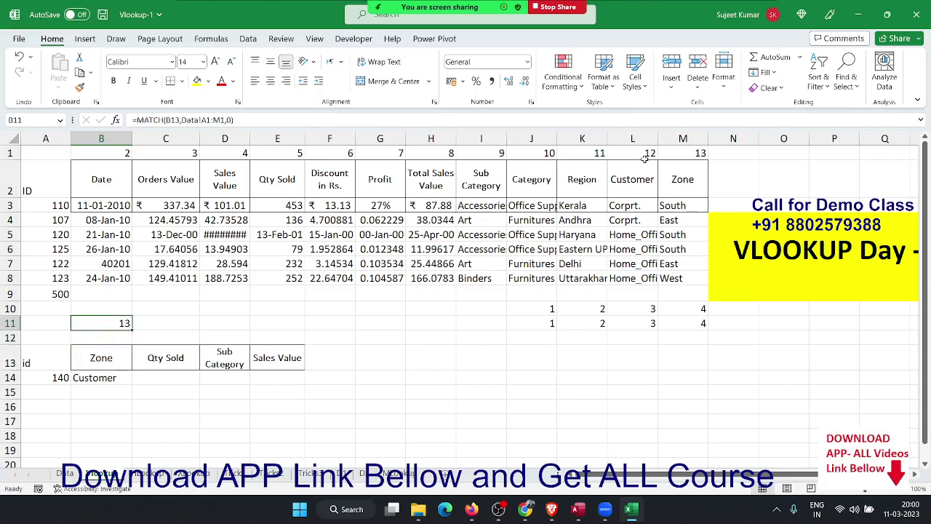
key(F2)
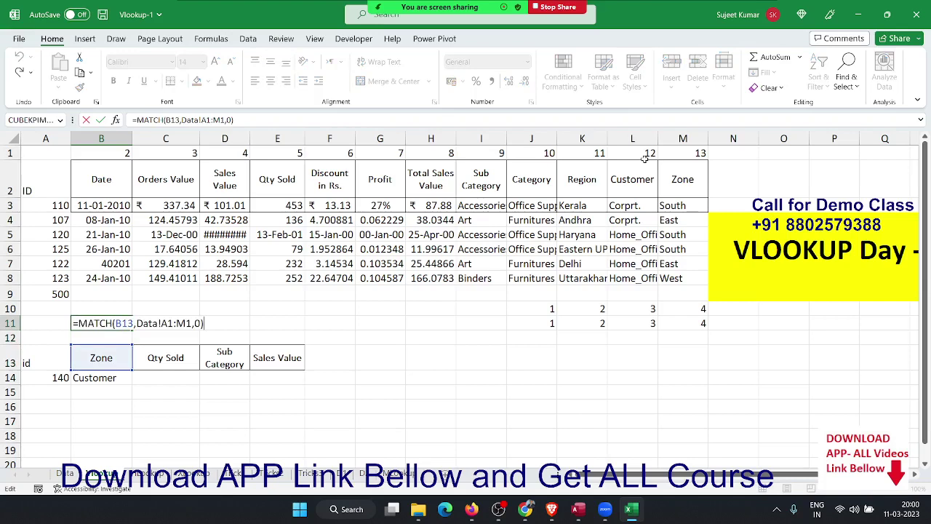
key(Escape)
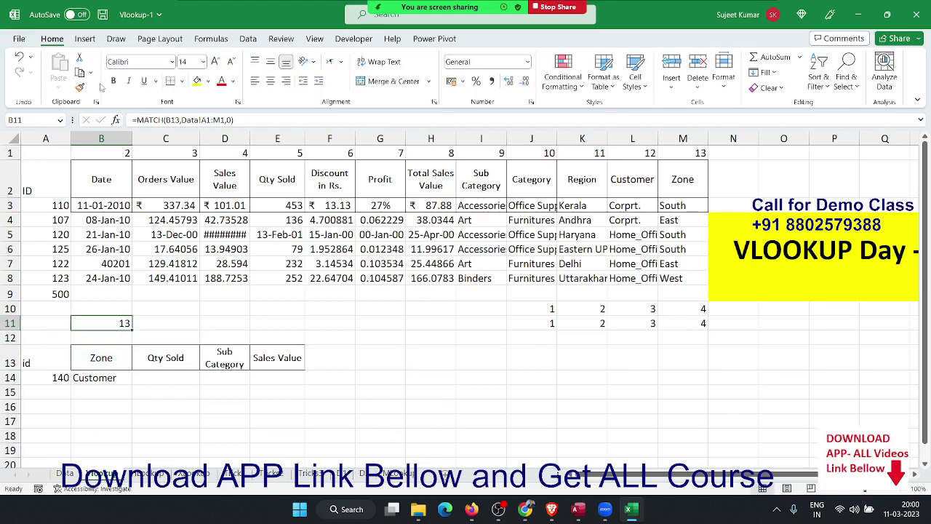
double_click(102, 322)
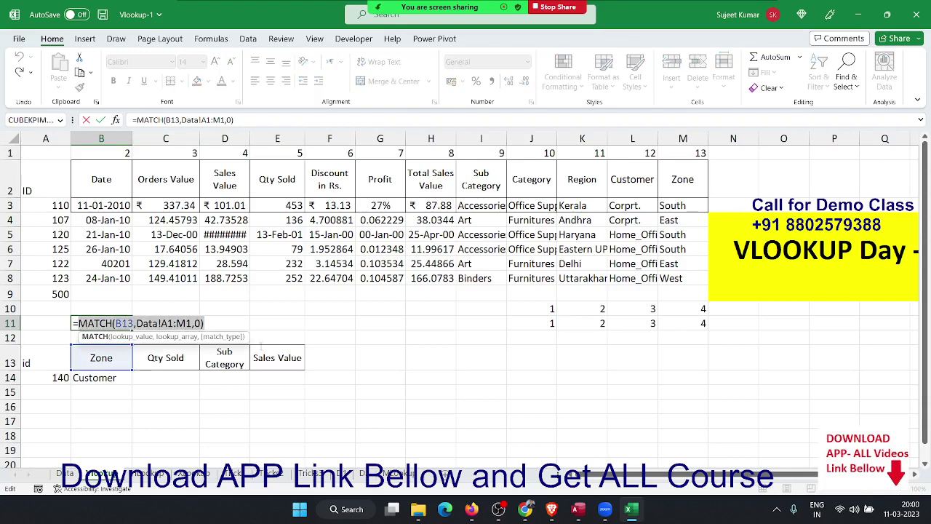
key(Escape)
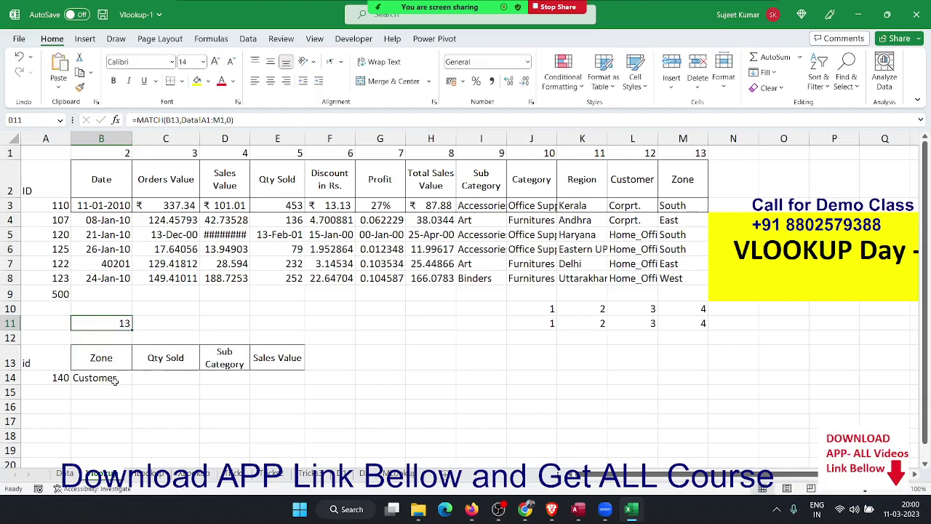
double_click(117, 378)
click(198, 378)
Replace B14's column index 12 with MATCH(B13,Data!A1:M1,0).
double_click(199, 377)
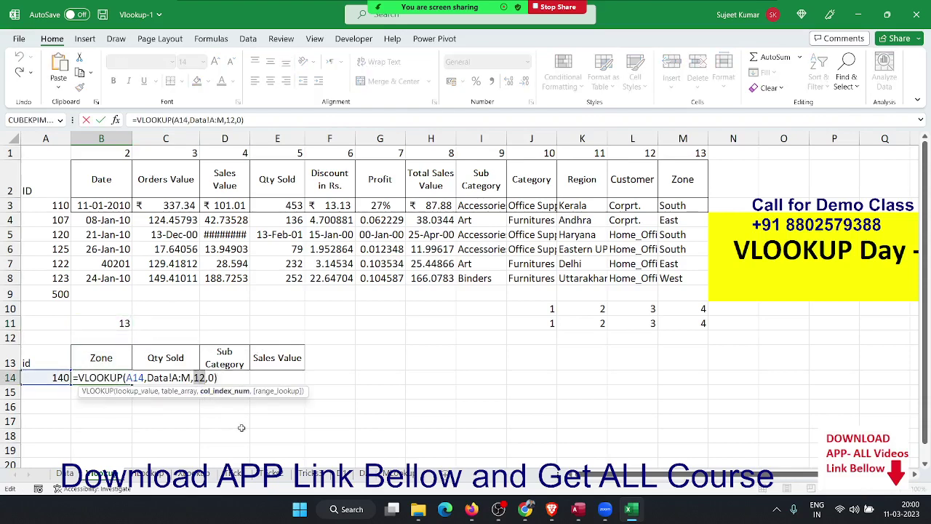
text(MATCH(B13,Data!A1:M1,0))
mouse_move(551, 508)
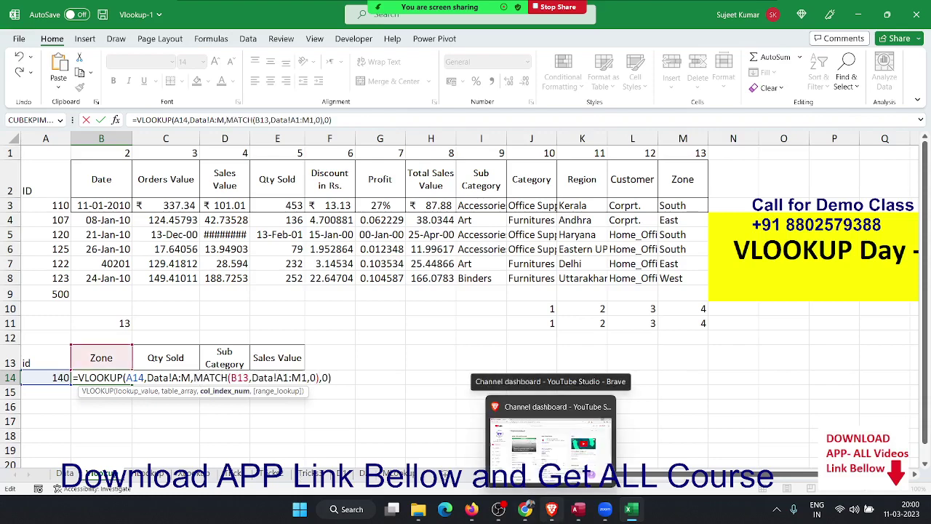
key(Return)
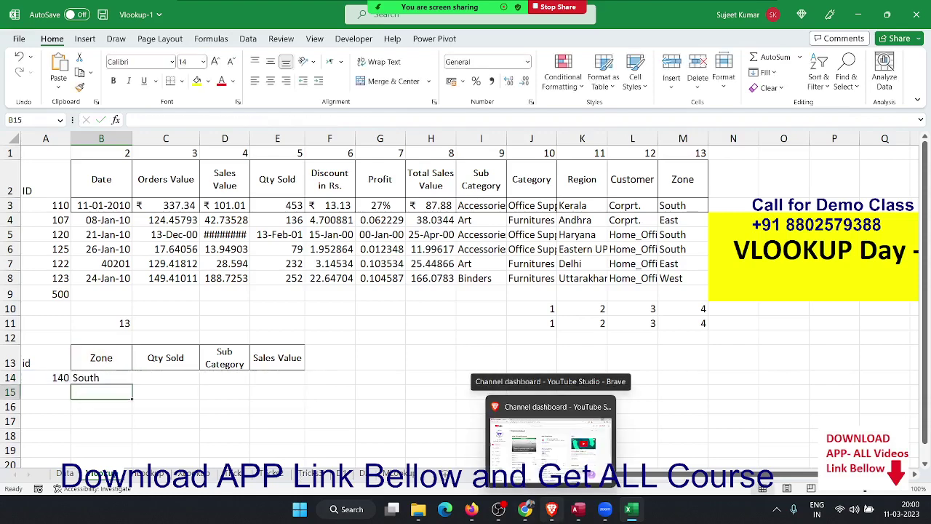
Test the dynamic lookup with headers Customer and Date and ID 110 in A14.
key(Up)
key(Up)
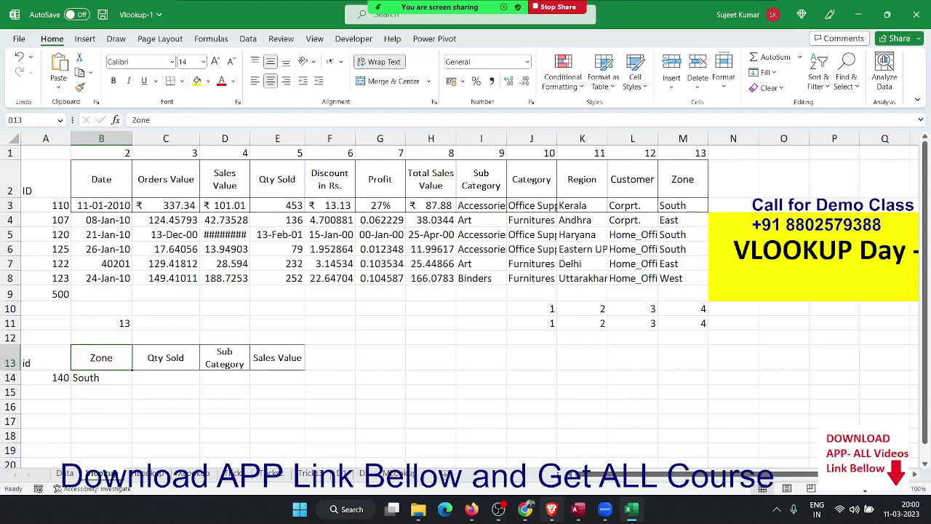
text(Custom)
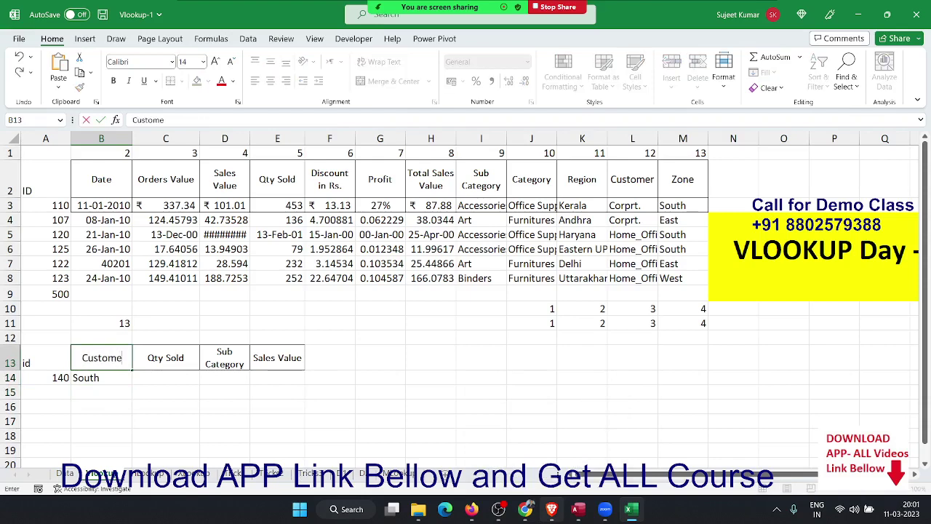
text(er)
key(Return)
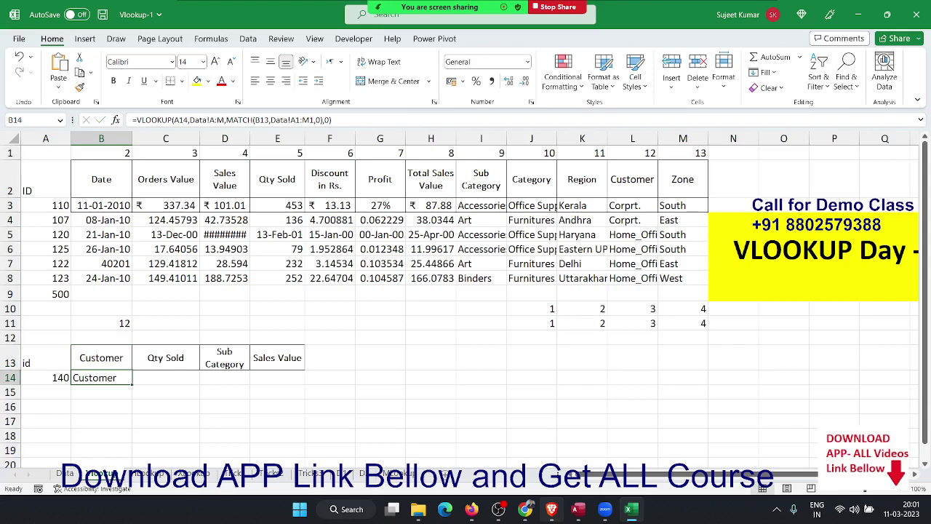
click(46, 378)
text(11)
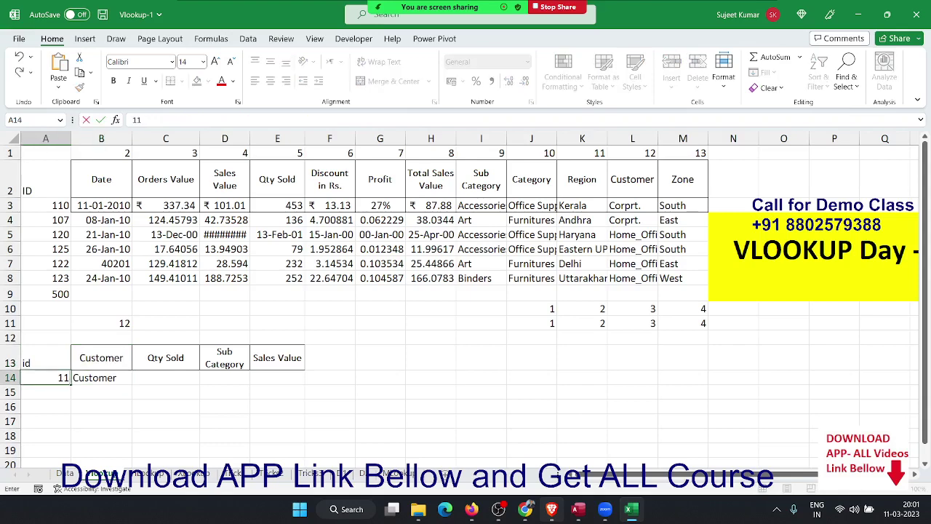
text(0)
key(Return)
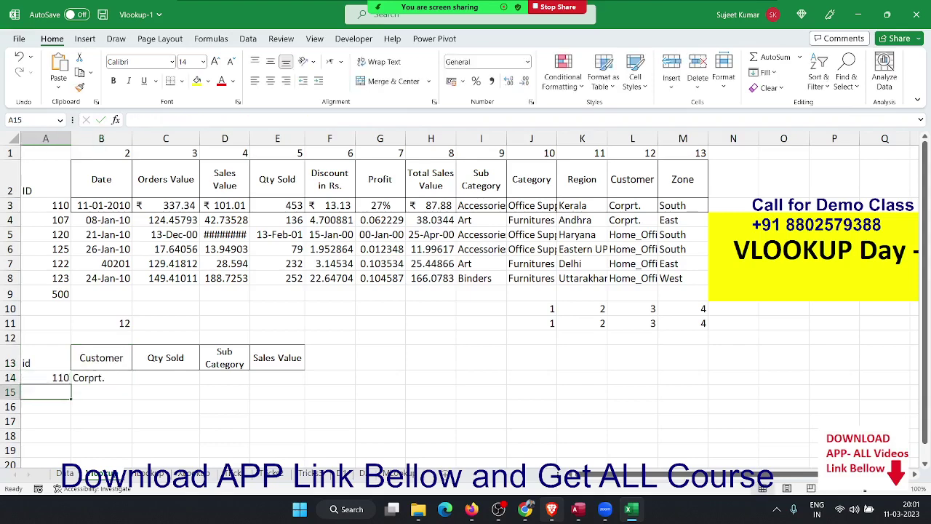
click(101, 357)
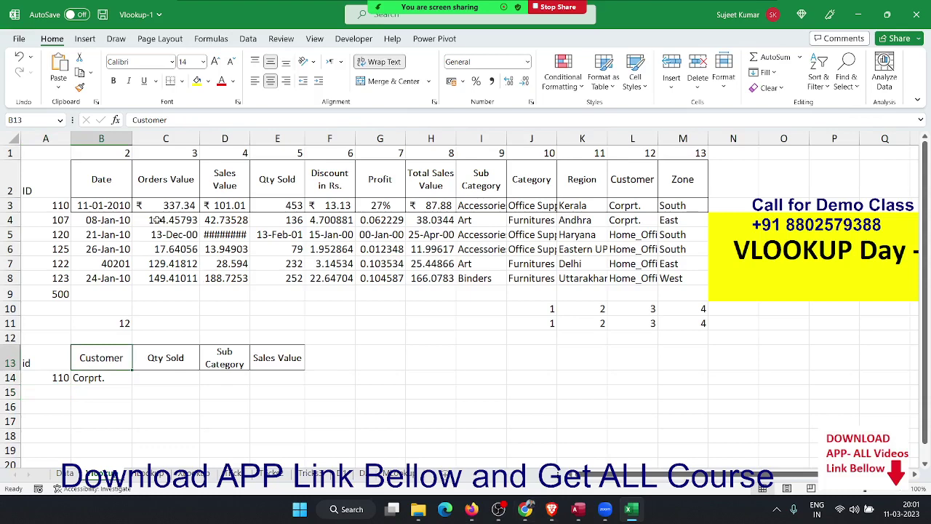
text(Date)
key(Return)
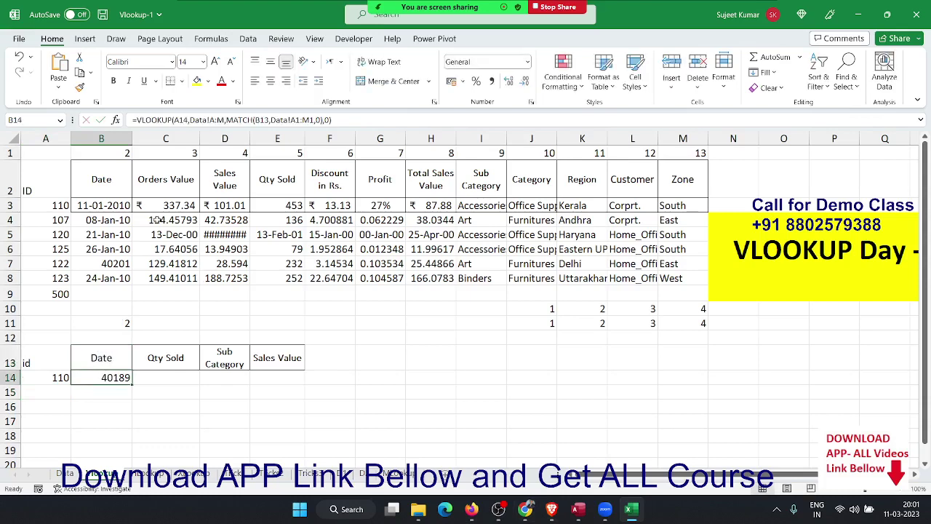
key(Up)
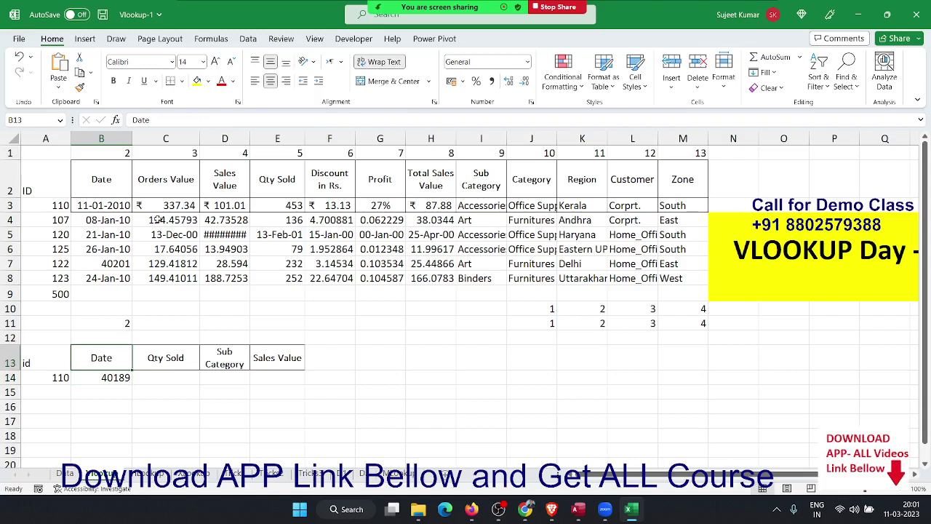
Copy the Category header from the data into B13.
click(517, 188)
key(ctrl+c)
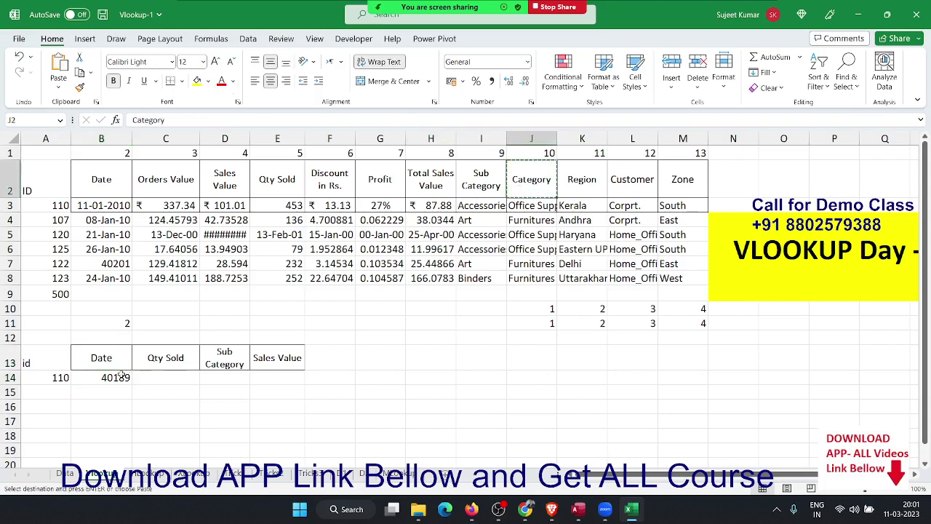
click(97, 363)
key(ctrl+v)
click(109, 405)
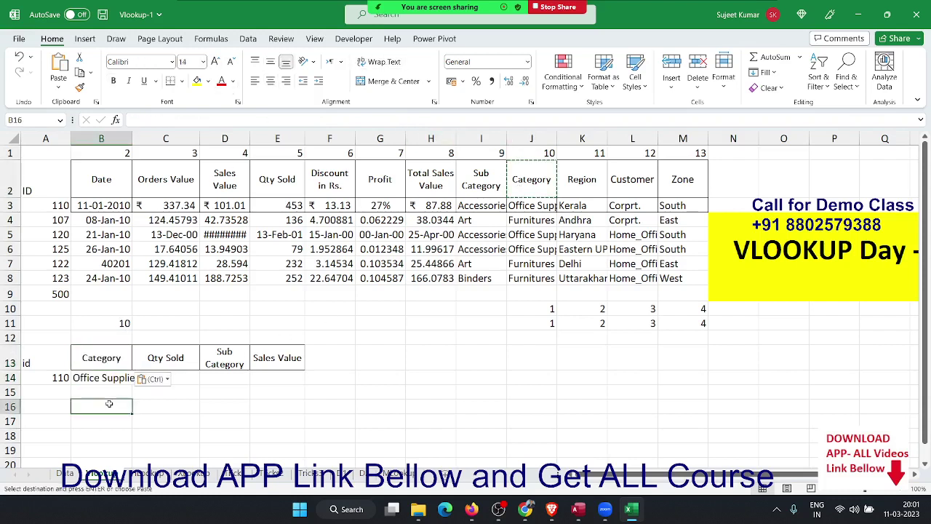
click(106, 377)
Anchor B14's references as $A14, Data!$A:$M, B$13 and Data!$A$1:$M$1.
double_click(107, 377)
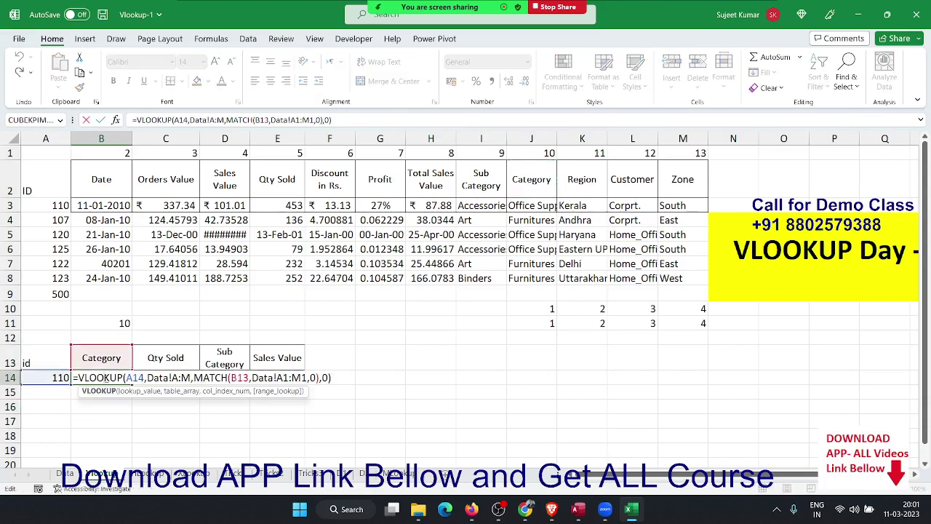
click(137, 377)
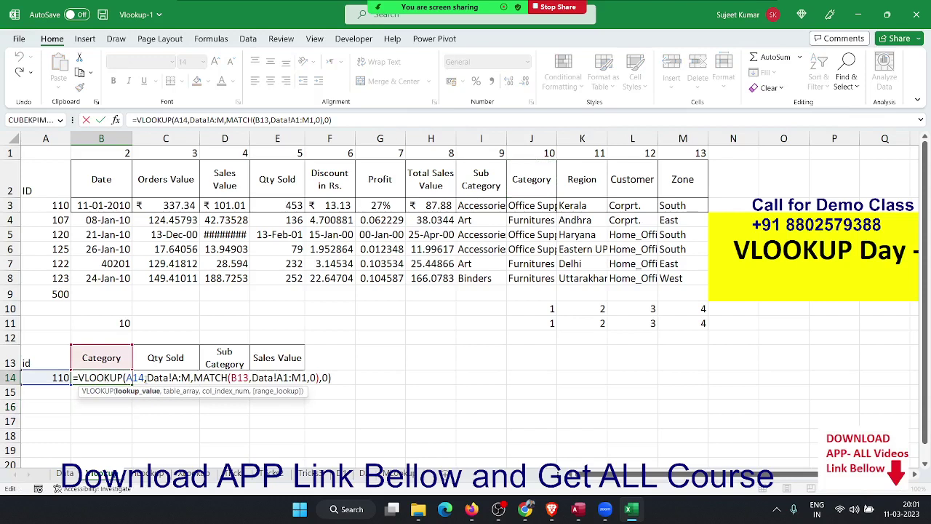
key(F4)
key(F4)
key(F4)
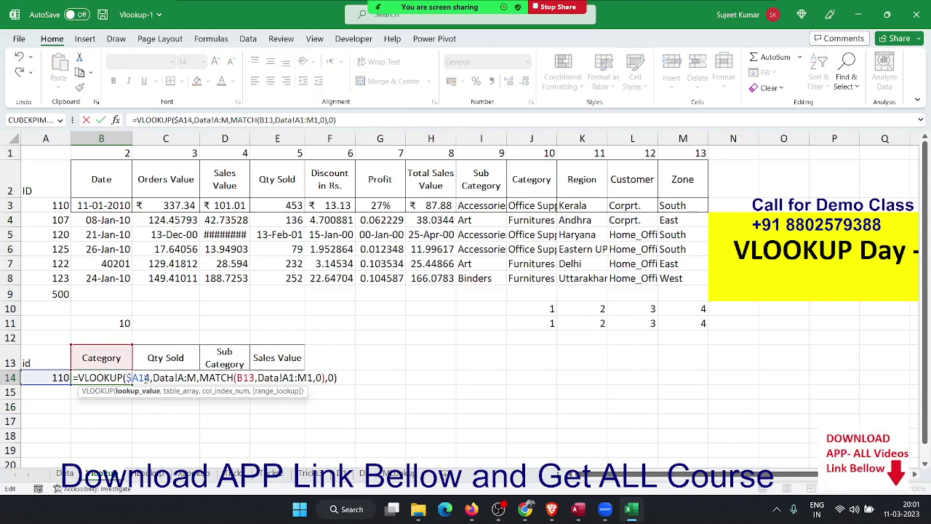
key(Right)
key(Right)
key(Right)
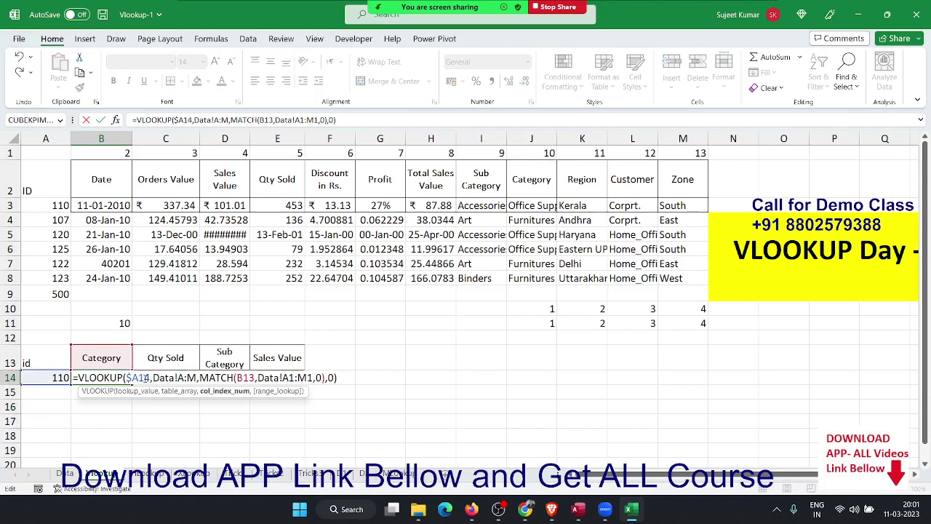
key(Left)
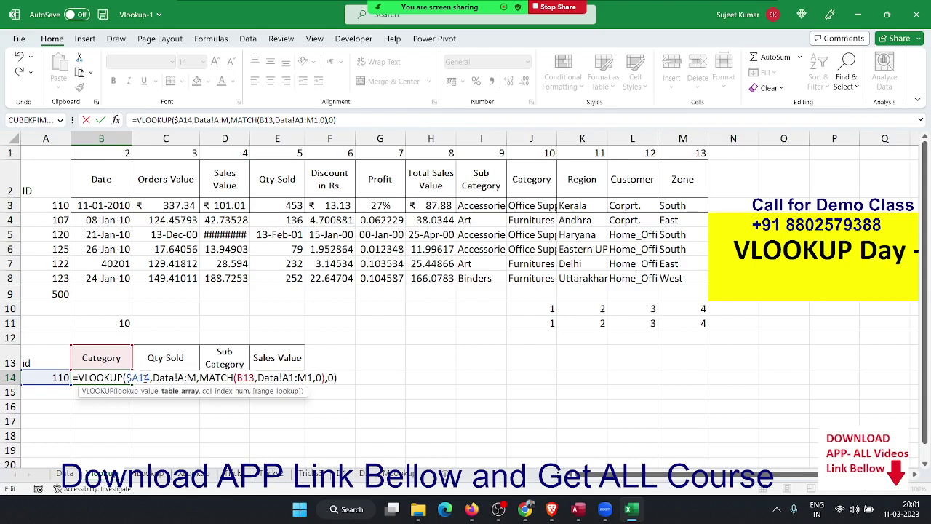
key(F4)
key(Right)
key(Right)
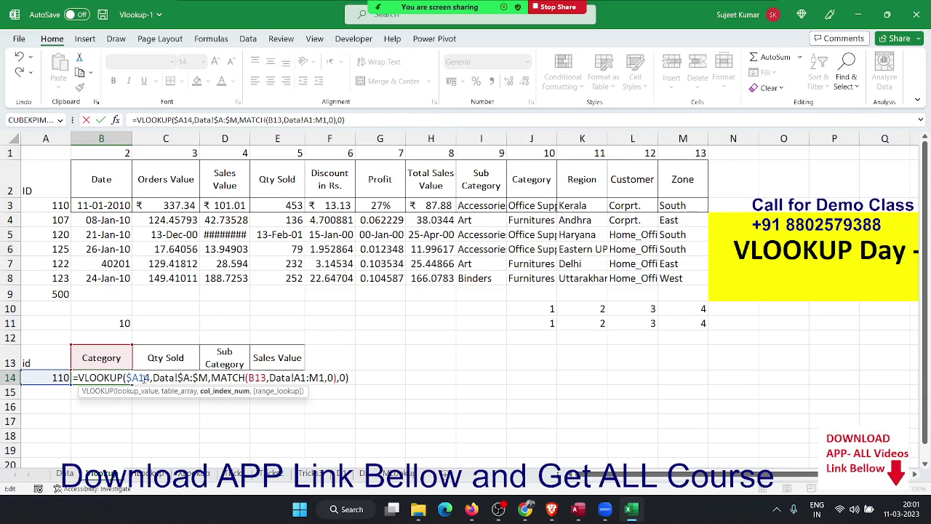
key(Right)
key(Right)
key(Right)
key(Right)
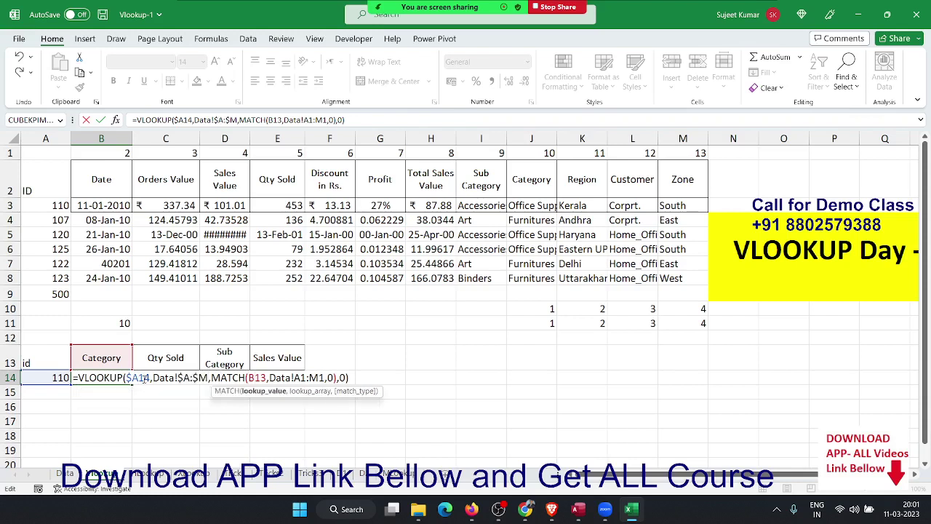
text($)
key(Right)
key(Right)
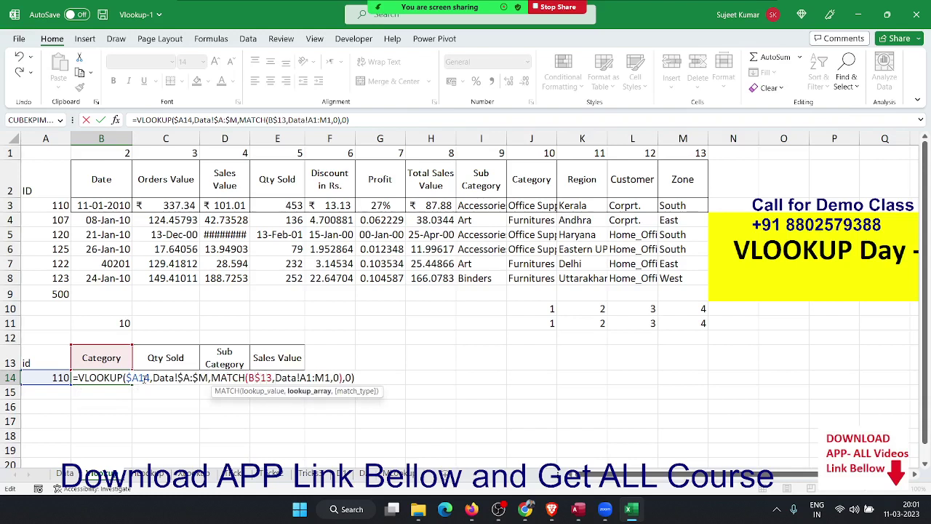
key(F4)
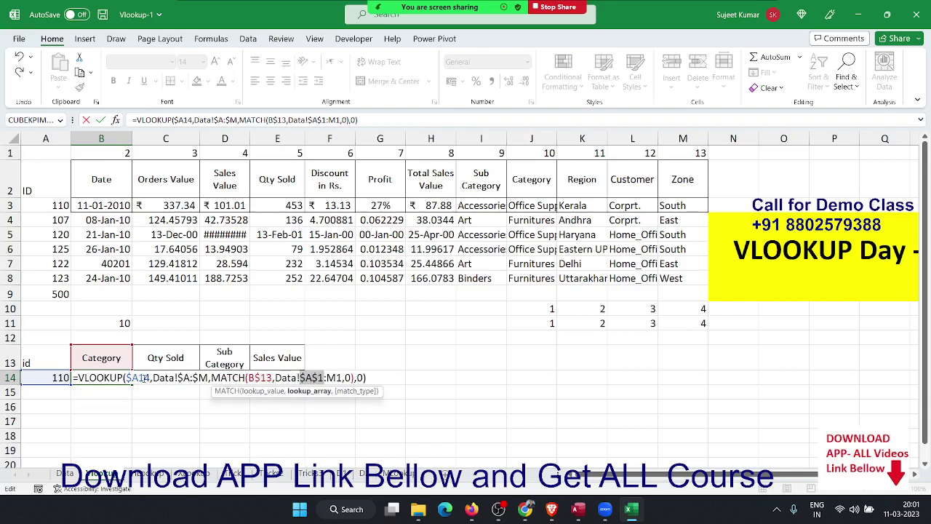
key(F4)
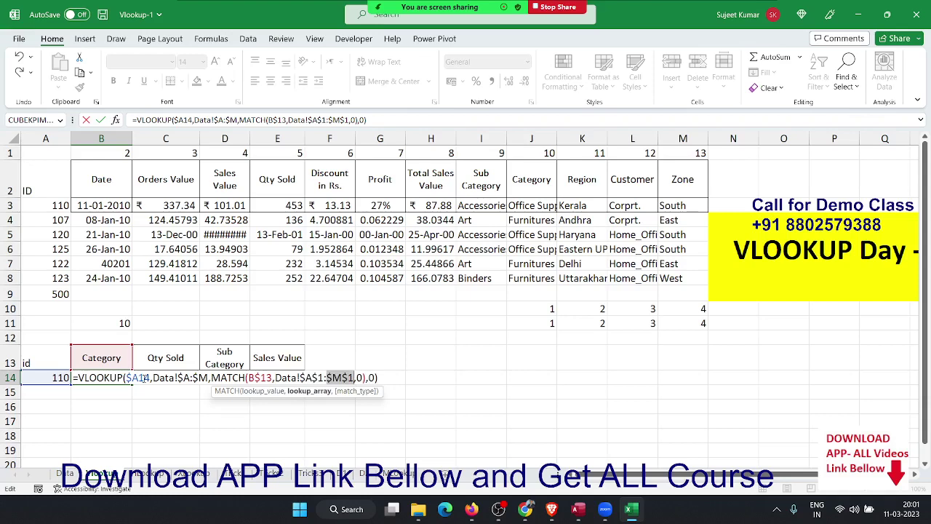
key(ctrl+Return)
Fill the lookup across B14:E14, showing 453, Accessories and 101.0145.
key(shift+Right)
key(shift+Right)
key(shift+Right)
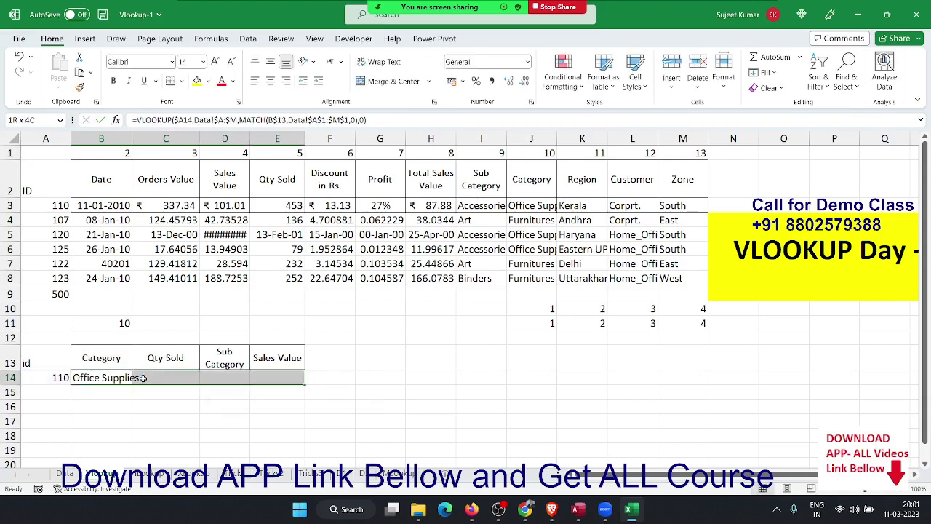
key(ctrl+r)
key(Up)
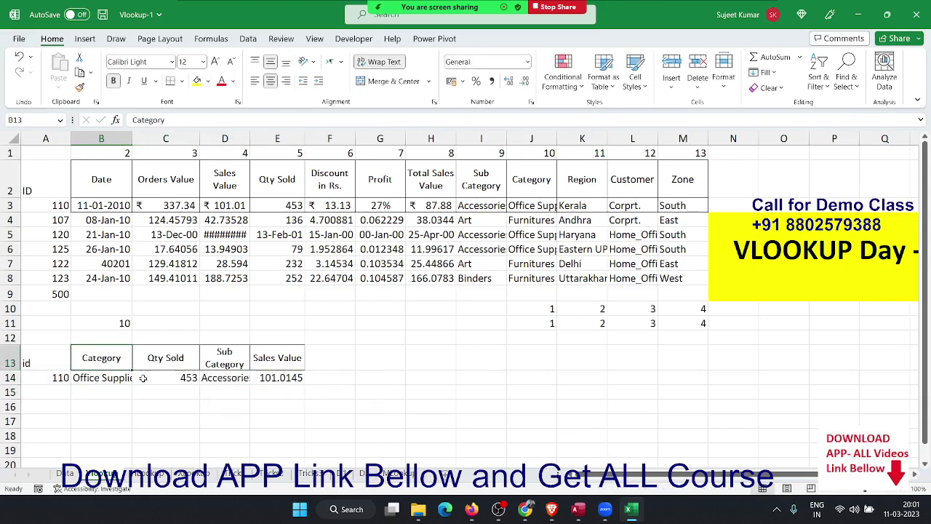
Clear the copied lookup results from C14:E14.
key(ctrl+shift+Right)
key(shift+Down)
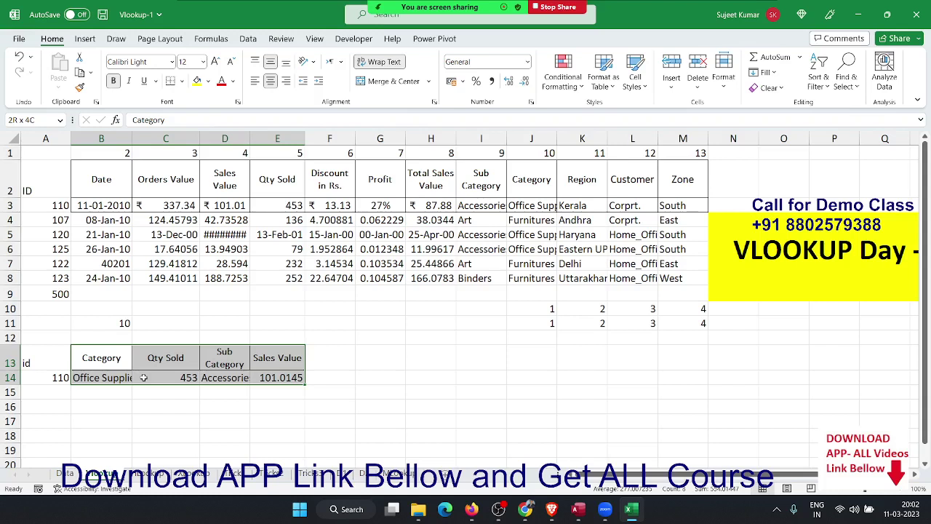
key(Right)
click(143, 377)
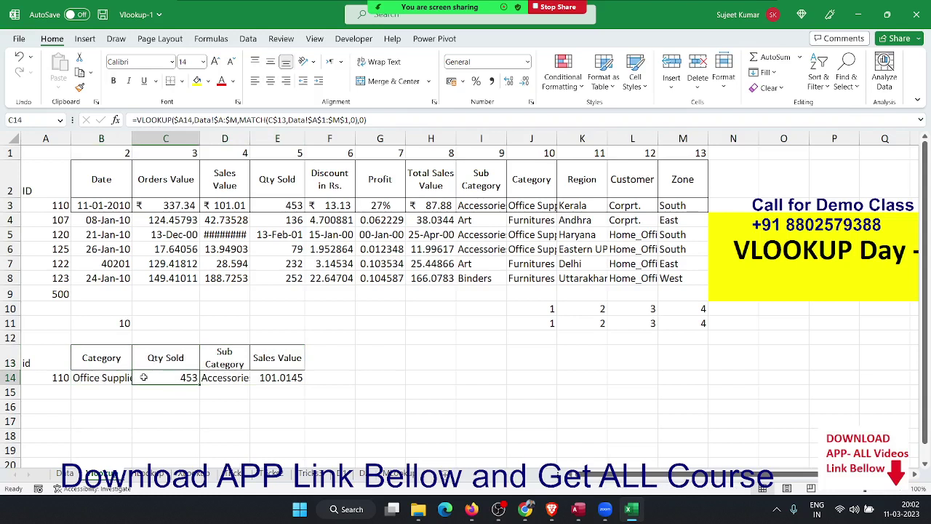
key(shift+Right)
key(shift+Right)
key(Delete)
Undo B14 back to its unanchored formula and fill it into C14, giving #N/A.
key(Left)
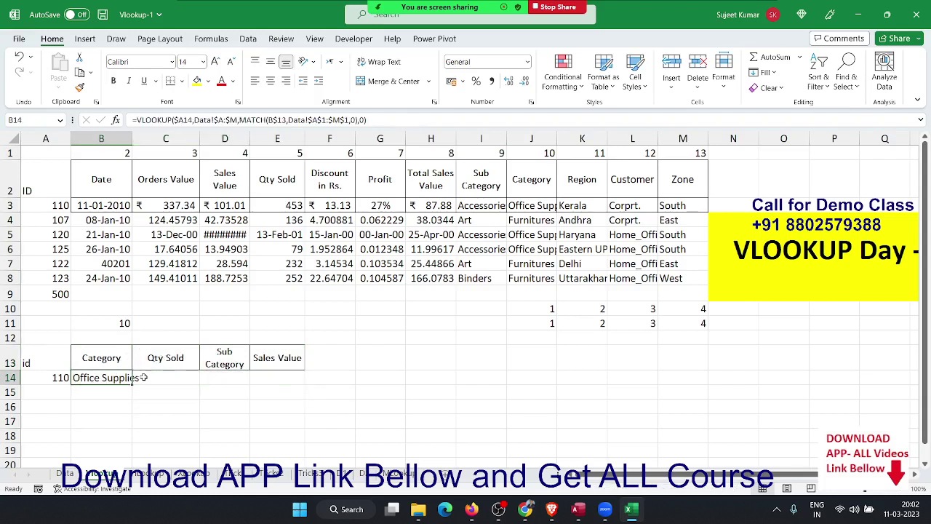
key(ctrl+z)
key(ctrl+z)
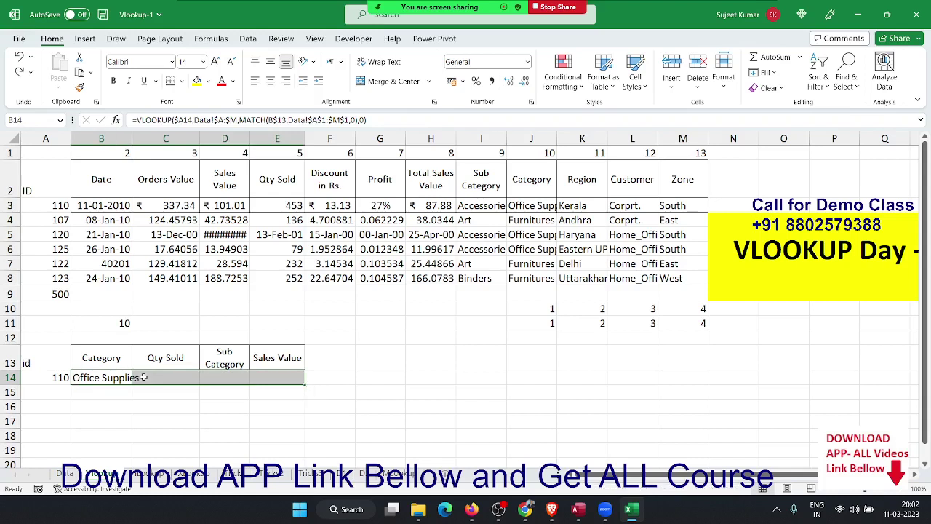
key(ctrl+z)
key(shift+Right)
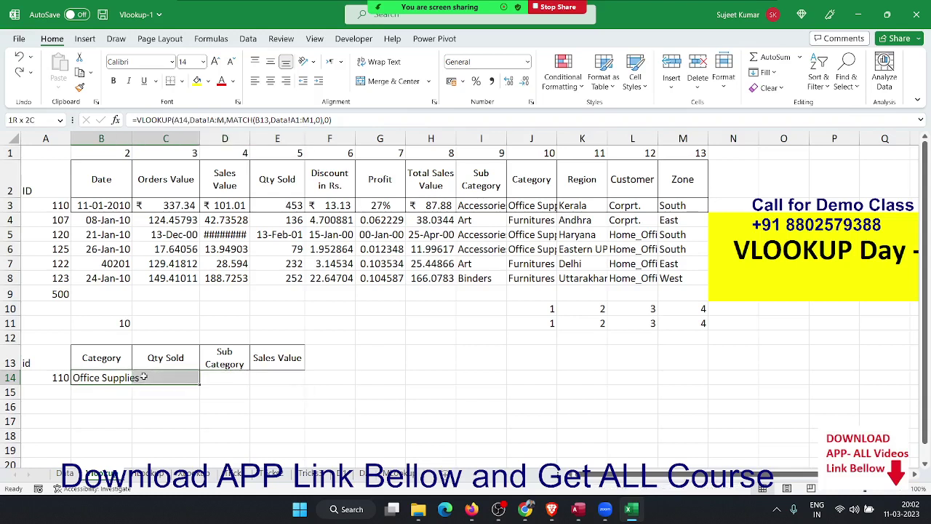
key(ctrl+r)
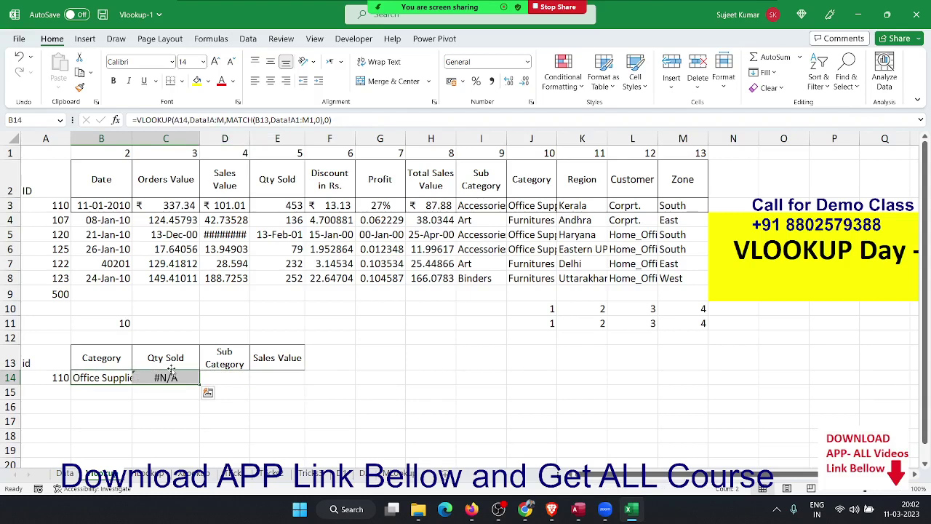
Re-anchor B14's references to $A14, Data!$A:$M and Data!$A$1:$M$1.
double_click(169, 374)
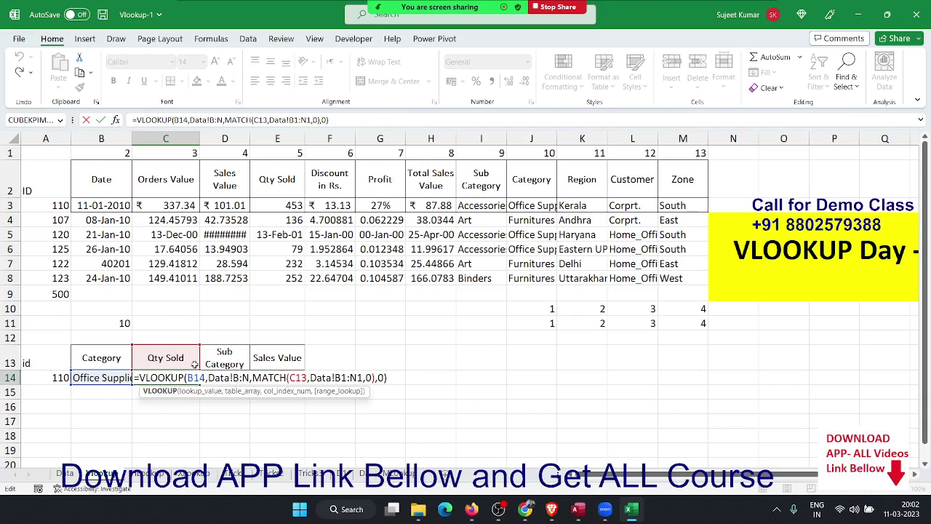
key(ctrl+Return)
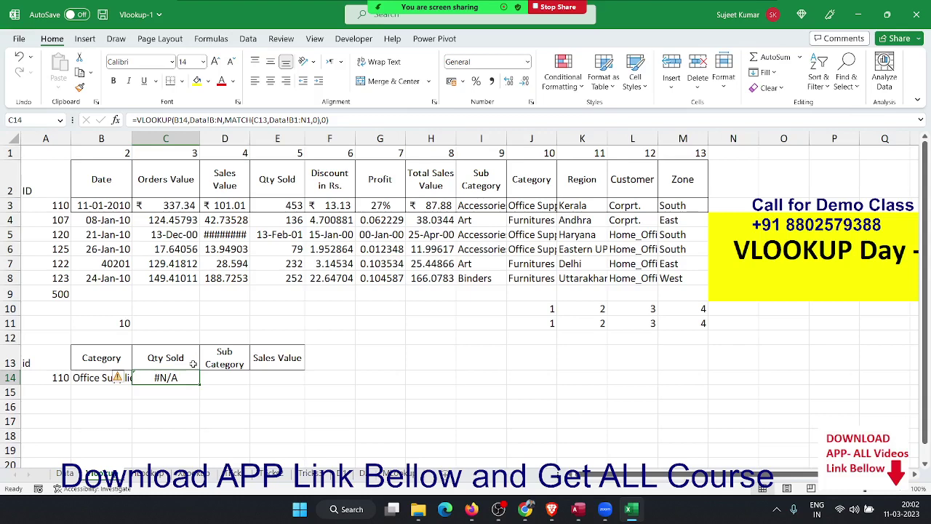
click(90, 409)
double_click(95, 378)
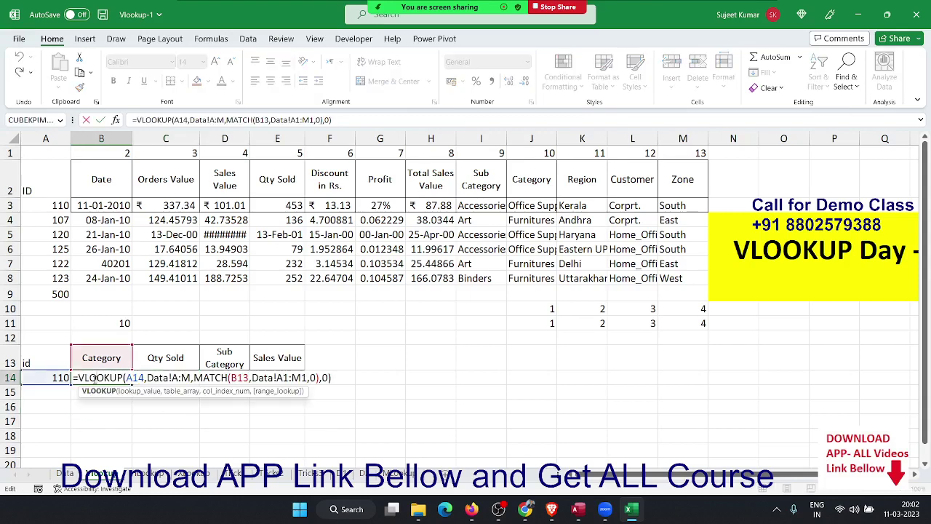
click(131, 378)
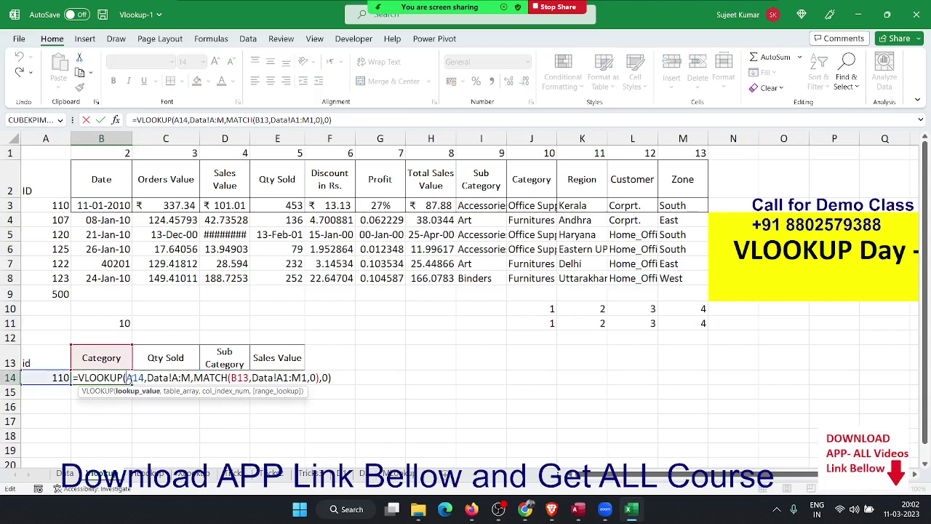
text($)
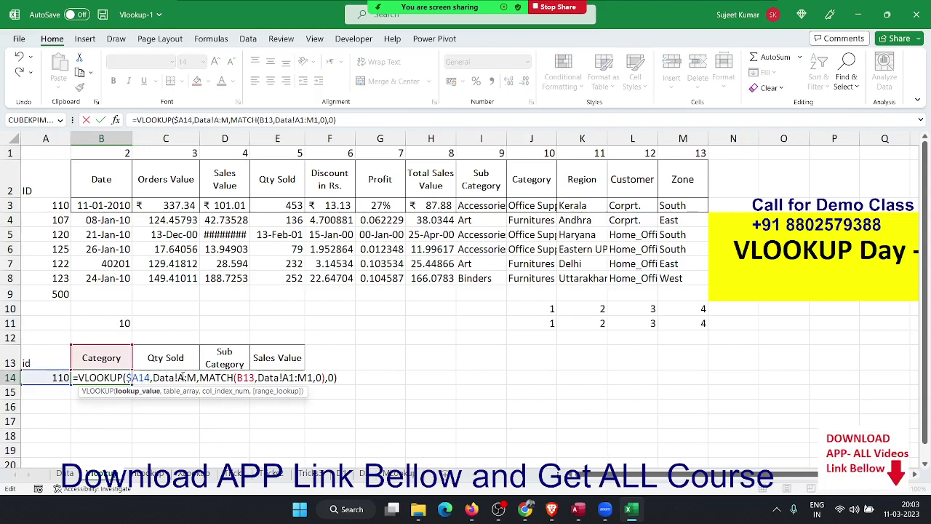
click(183, 377)
key(F4)
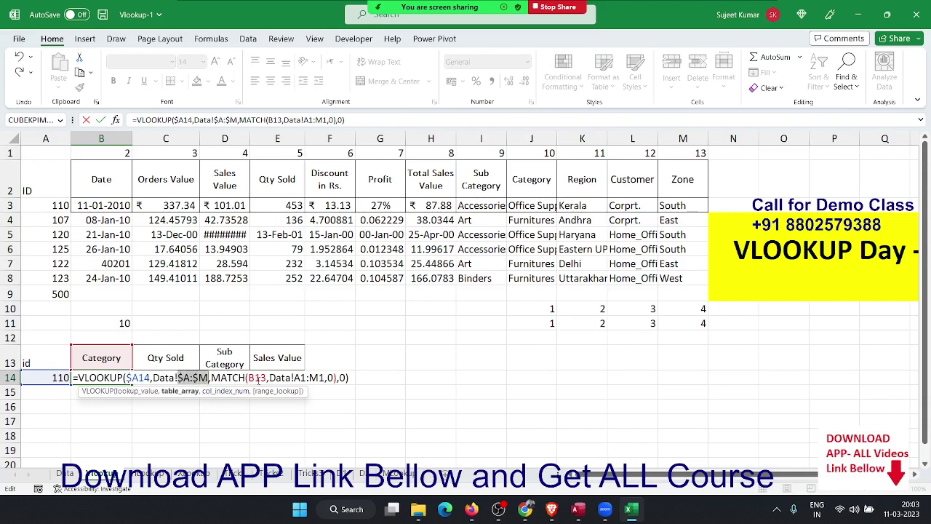
click(297, 376)
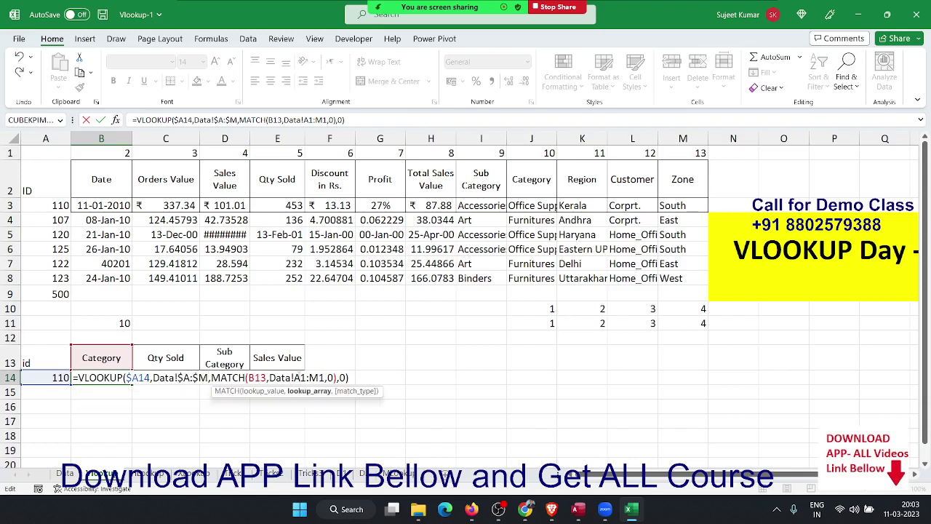
key(F4)
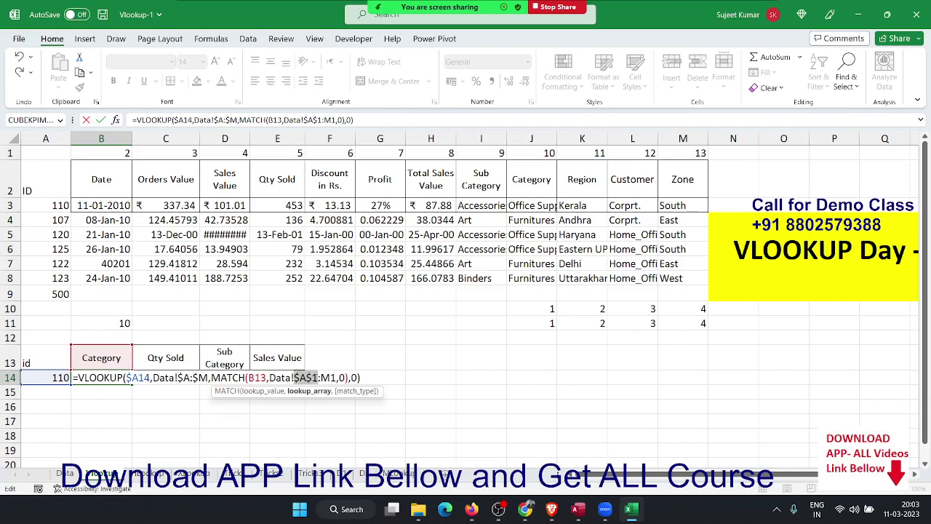
key(Right)
key(F4)
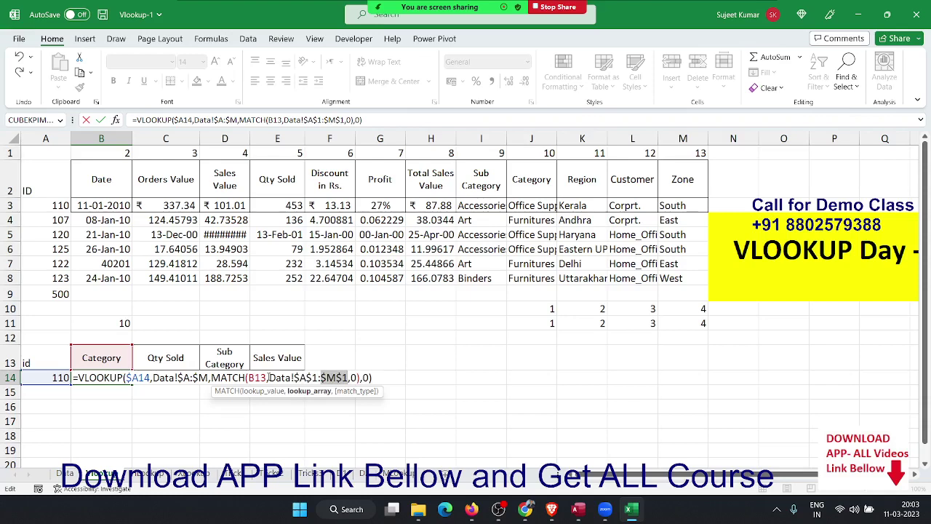
key(ctrl+Return)
Fill B14 right to E14, returning 453, Accessories and 101.0145.
key(shift+Right)
key(shift+Right)
key(shift+Right)
key(shift+Right)
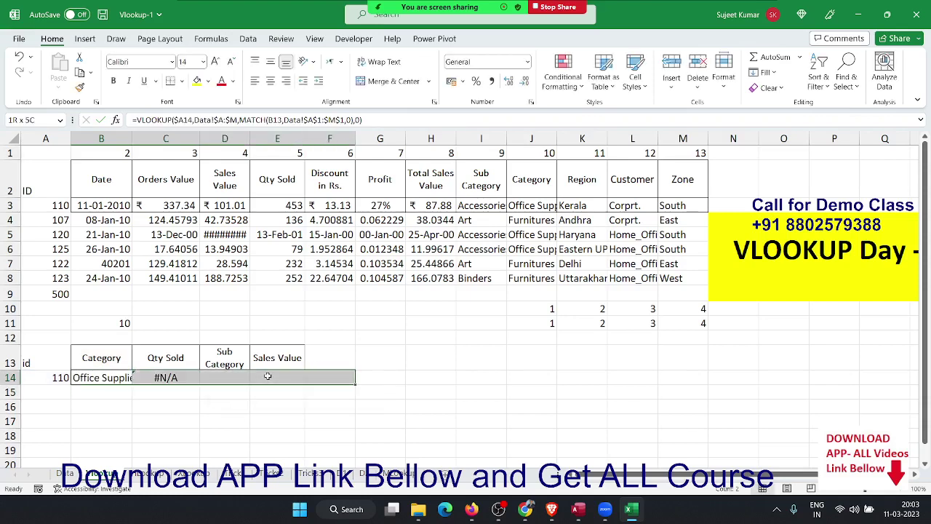
key(shift+Left)
key(ctrl+r)
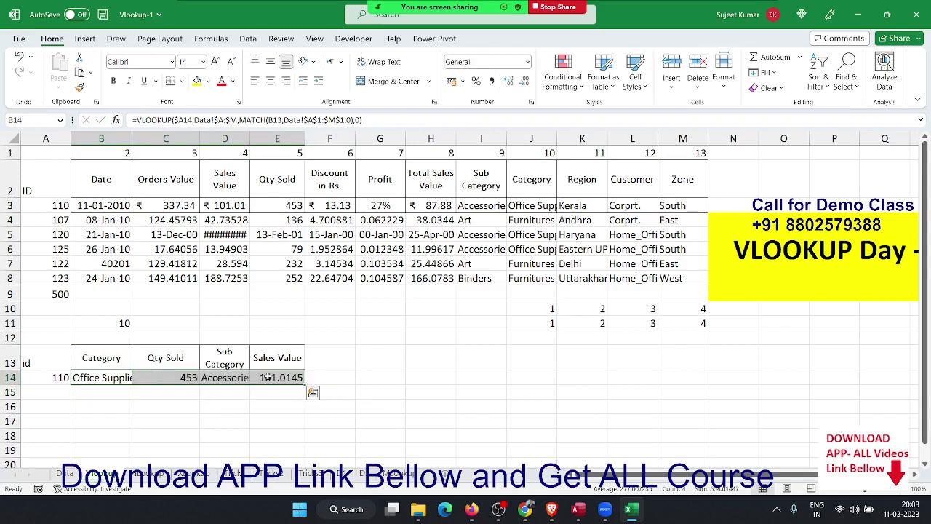
key(Left)
key(Right)
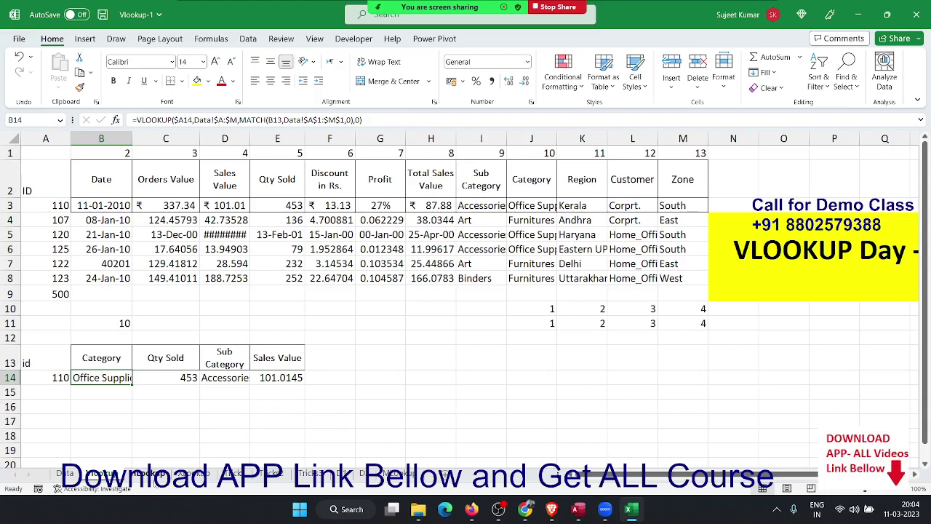
On the transposed sheet, clear the old results in B9:C12 and ID 106 in A10.
click(158, 477)
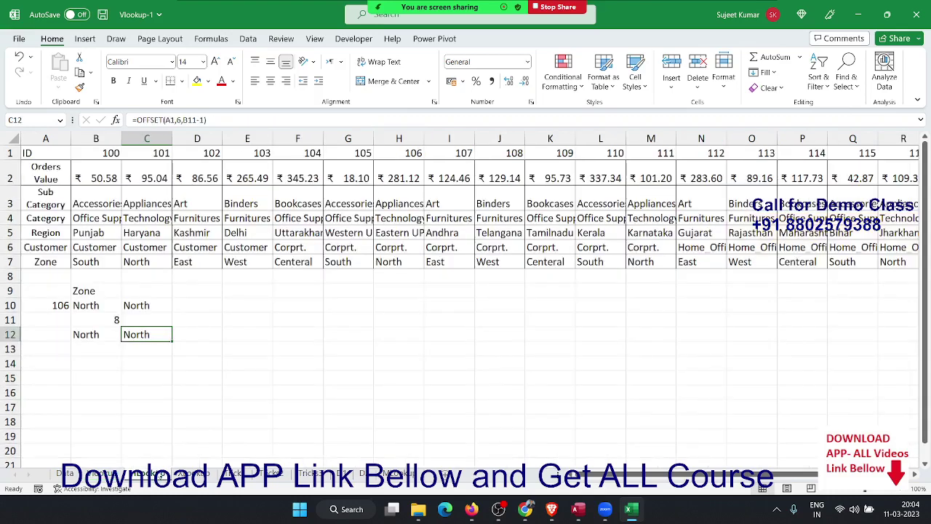
click(90, 288)
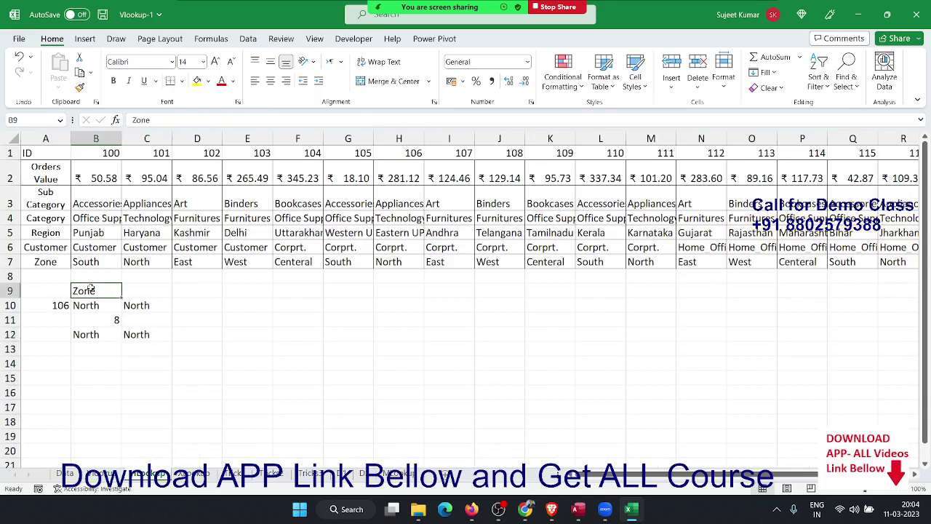
drag(90, 289, 154, 336)
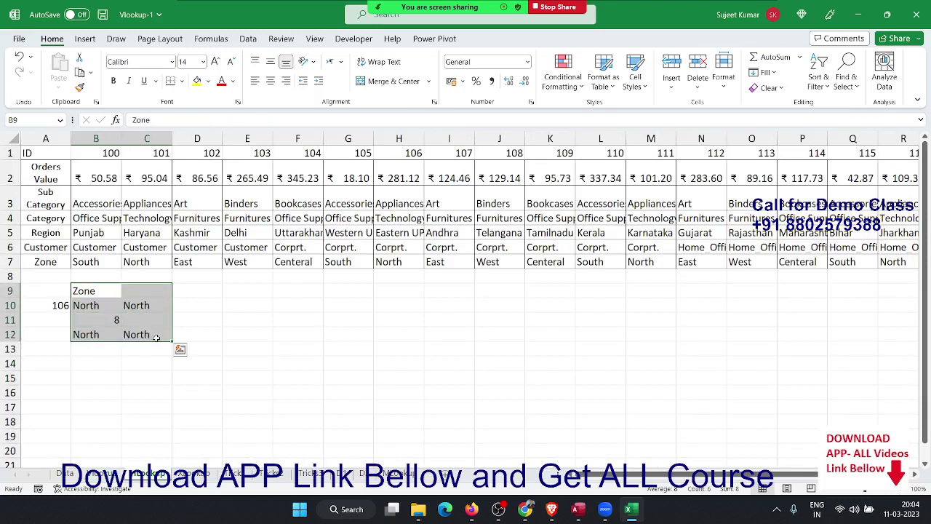
key(Delete)
key(Down)
key(Left)
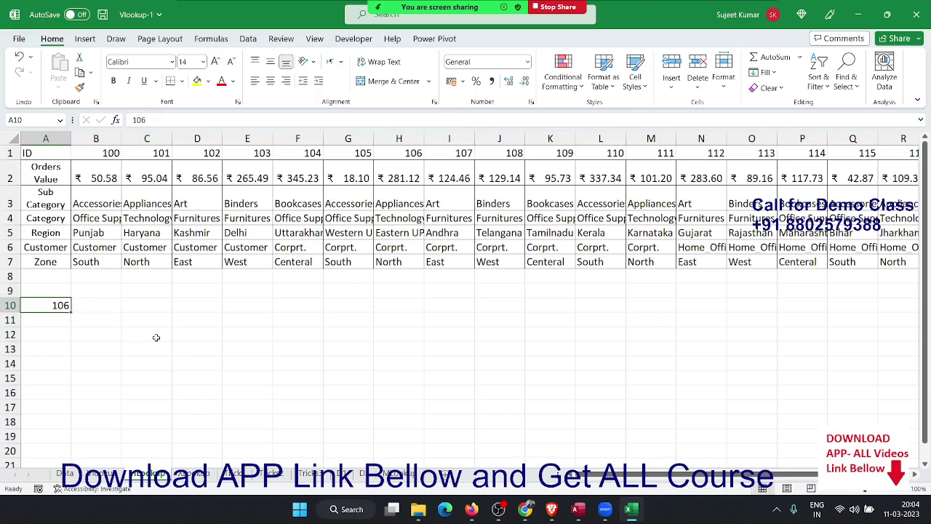
key(Delete)
key(Up)
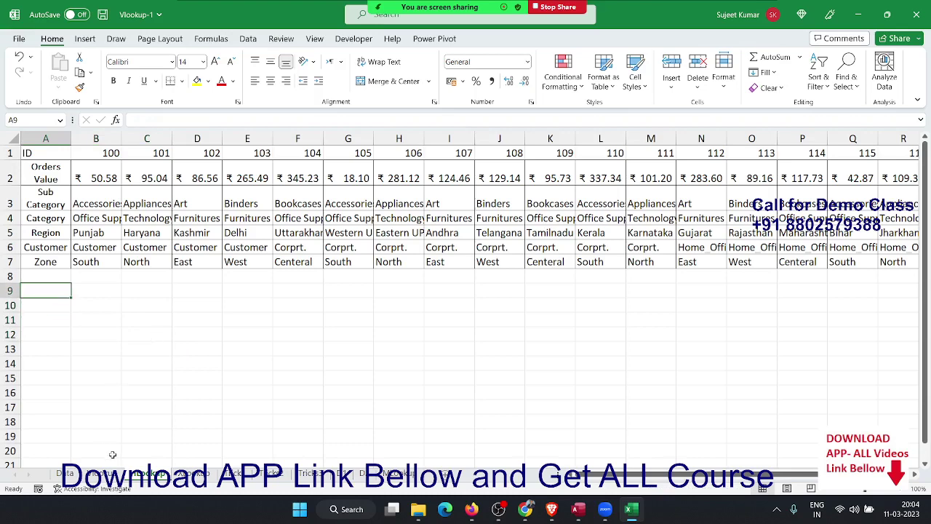
Compare the IDs running down the Data sheet with those across row 1 of the transposed sheet.
click(67, 473)
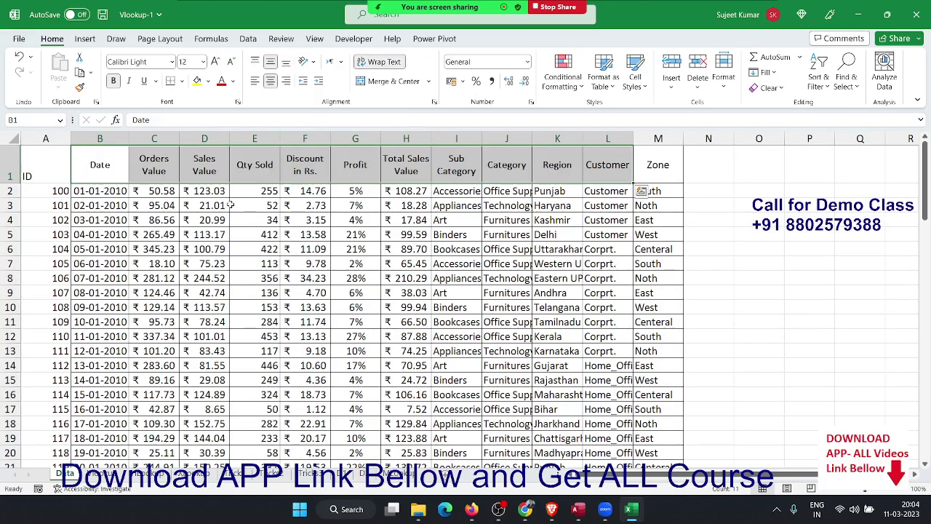
click(231, 206)
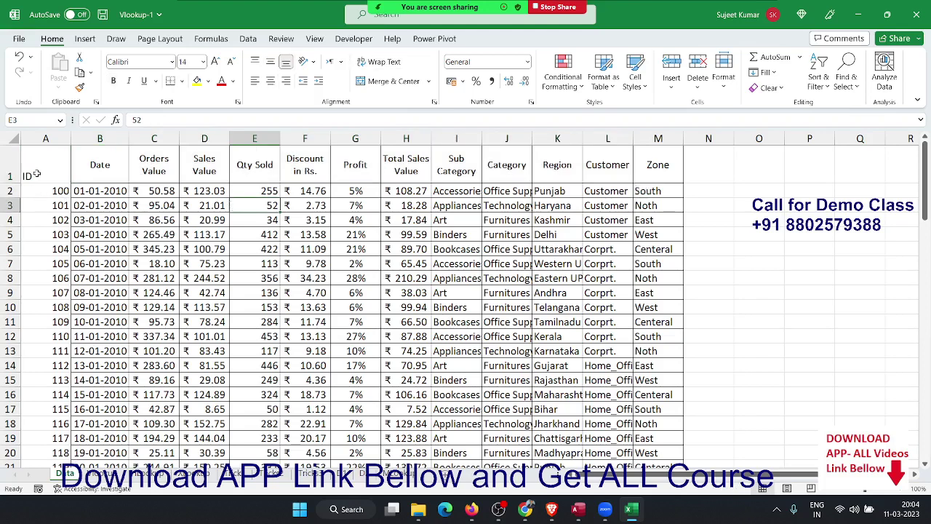
drag(37, 173, 46, 296)
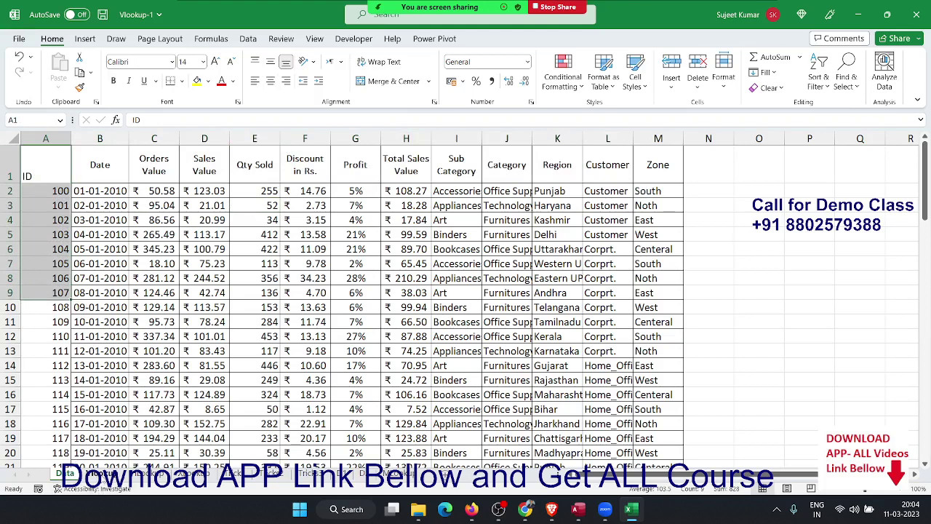
click(146, 474)
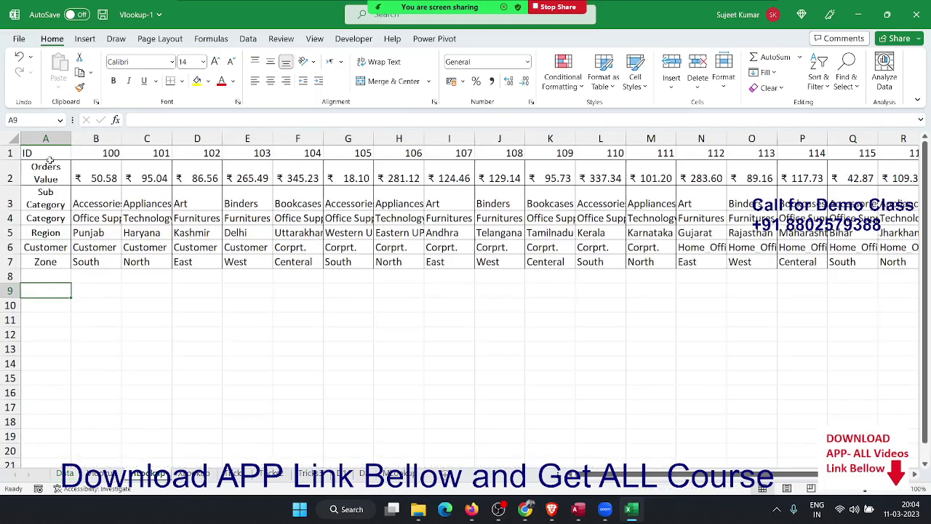
drag(59, 152, 429, 154)
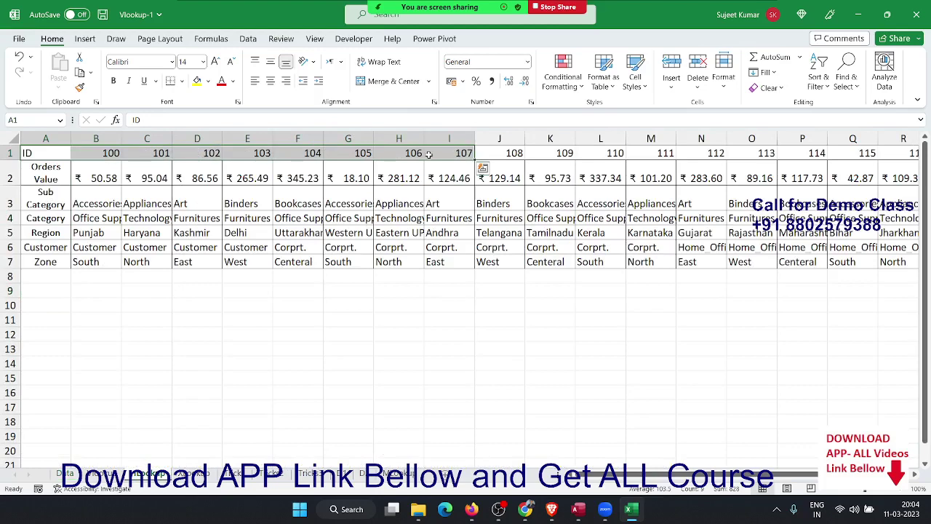
Enter ID 105 in A10 and the heading Zone in B9.
click(59, 301)
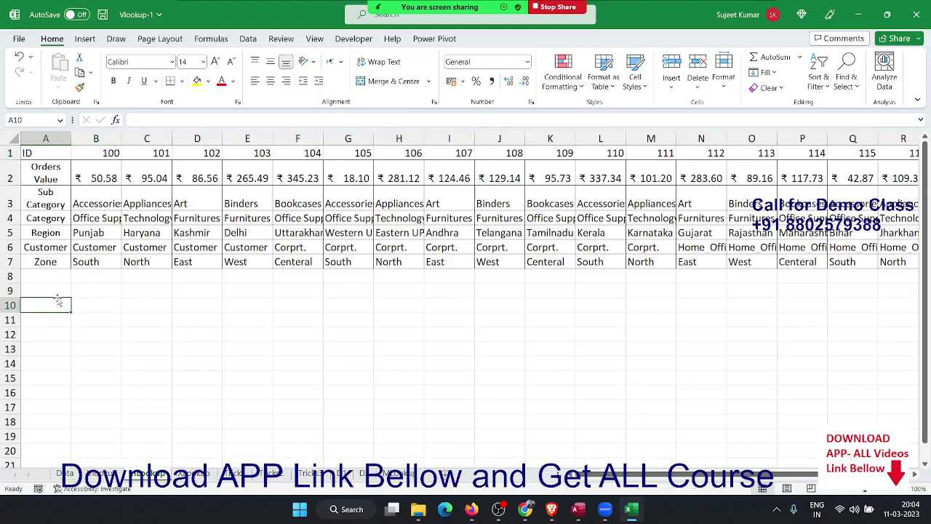
text(105)
key(Tab)
click(106, 292)
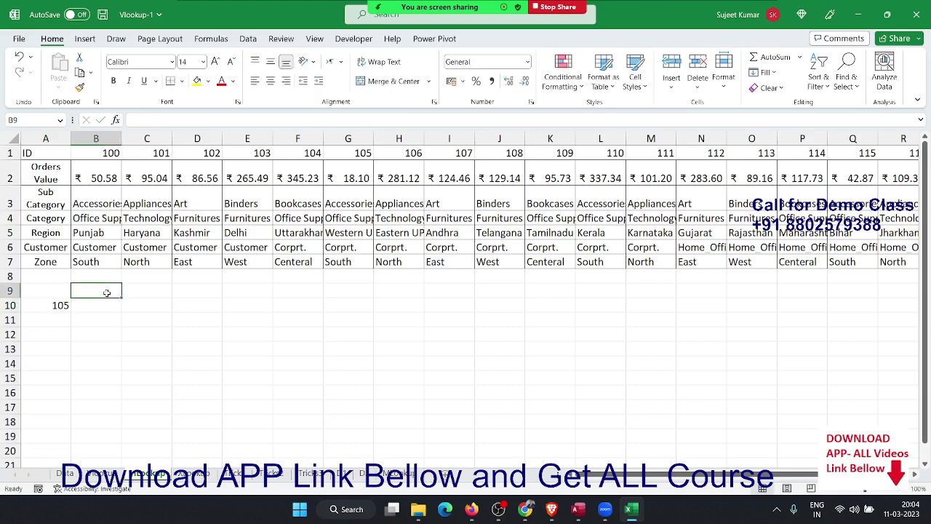
text(Zone)
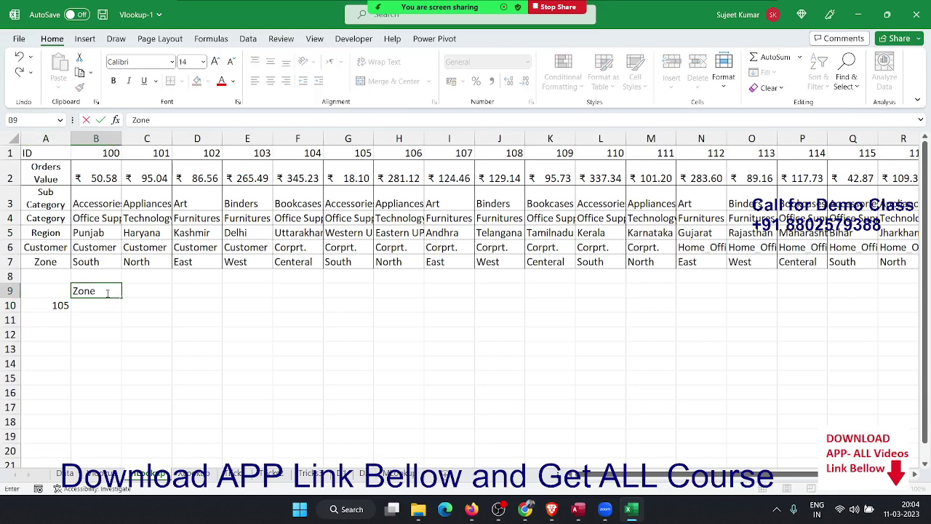
key(Return)
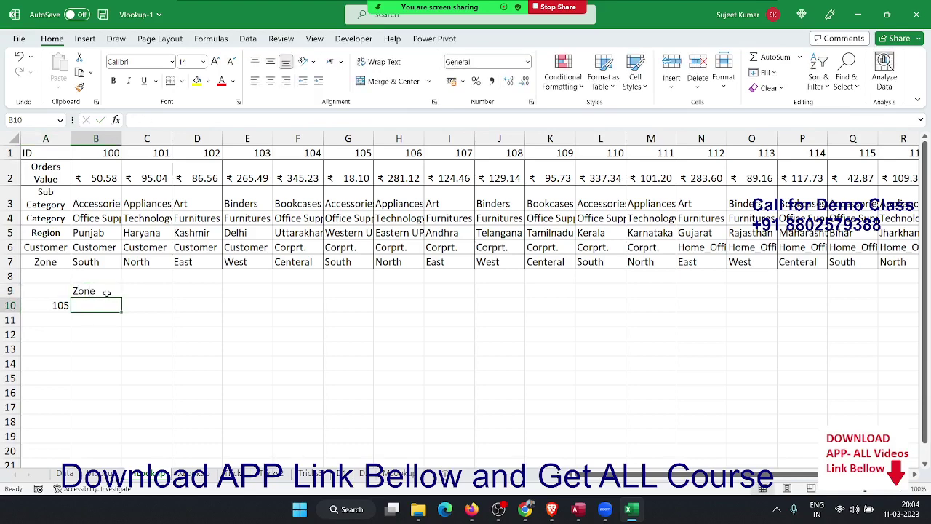
Start an HLOOKUP formula in B10, replacing the mistakenly chosen VLOOKUP.
drag(34, 153, 24, 456)
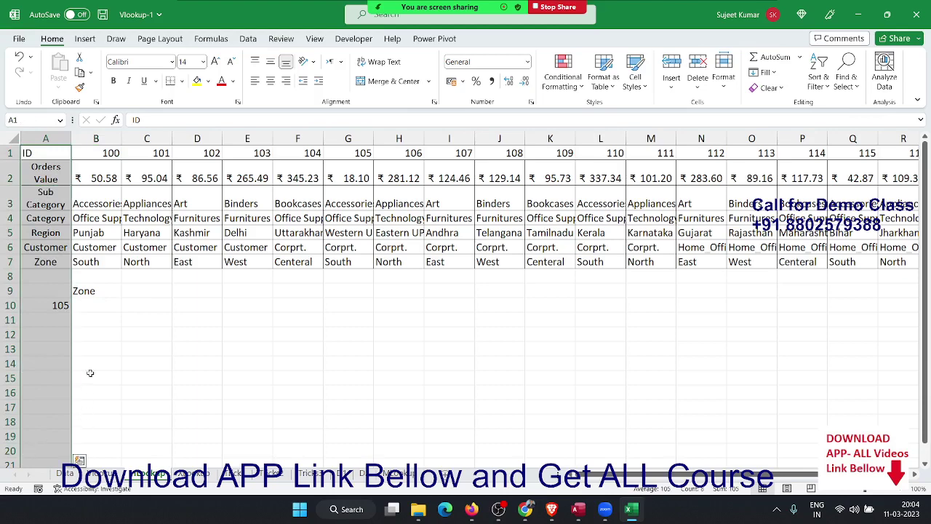
click(101, 302)
text(=v)
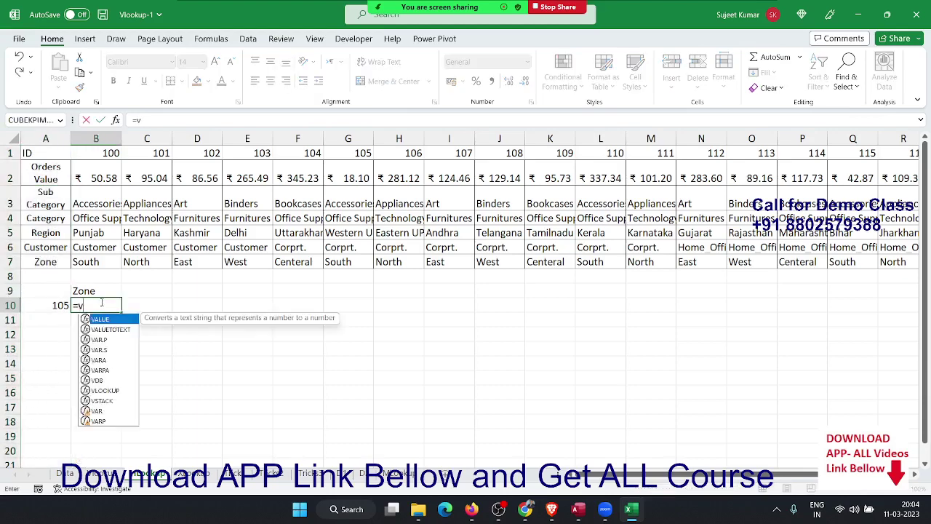
text(l)
key(Tab)
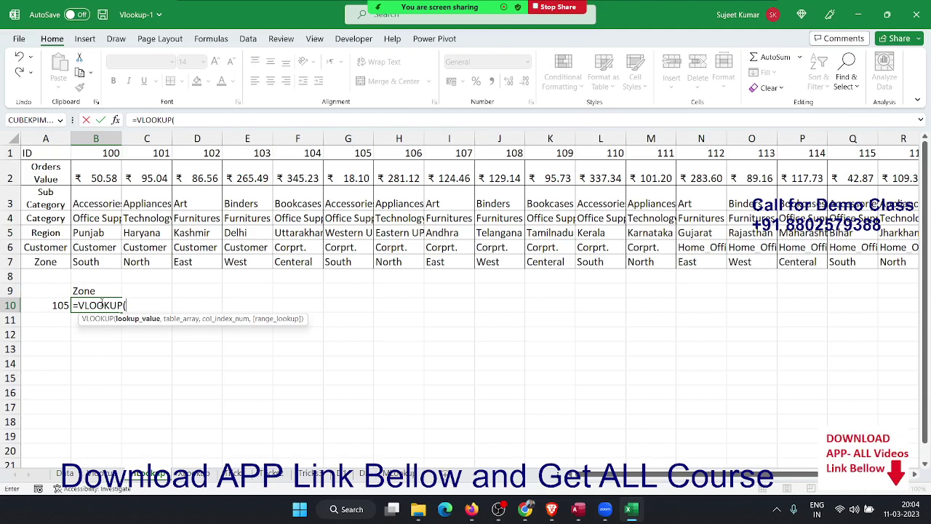
key(BackSpace)
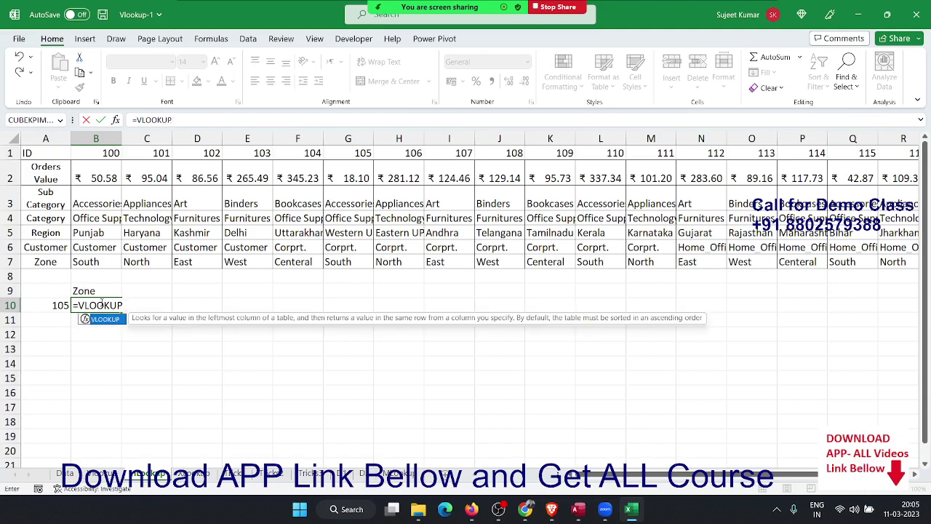
text(h)
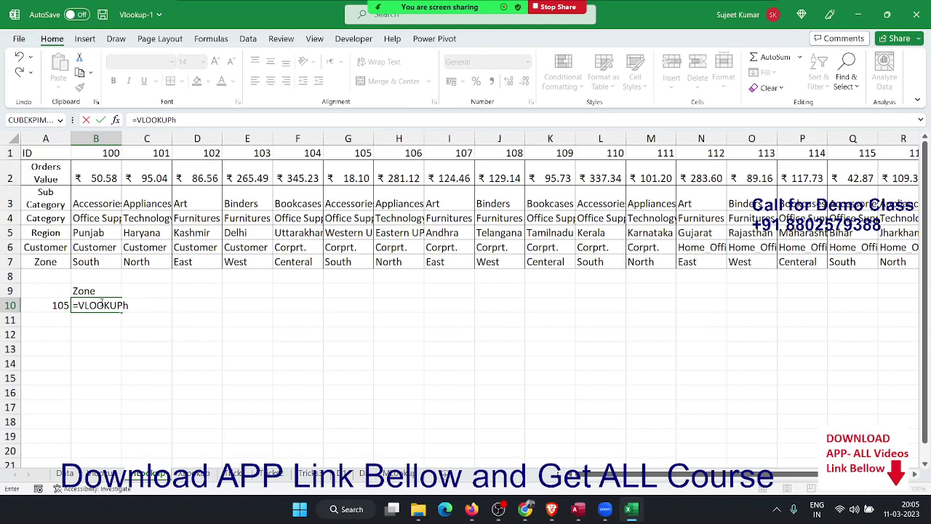
key(BackSpace)
key(BackSpace)
key(BackSpace)
key(BackSpace)
key(BackSpace)
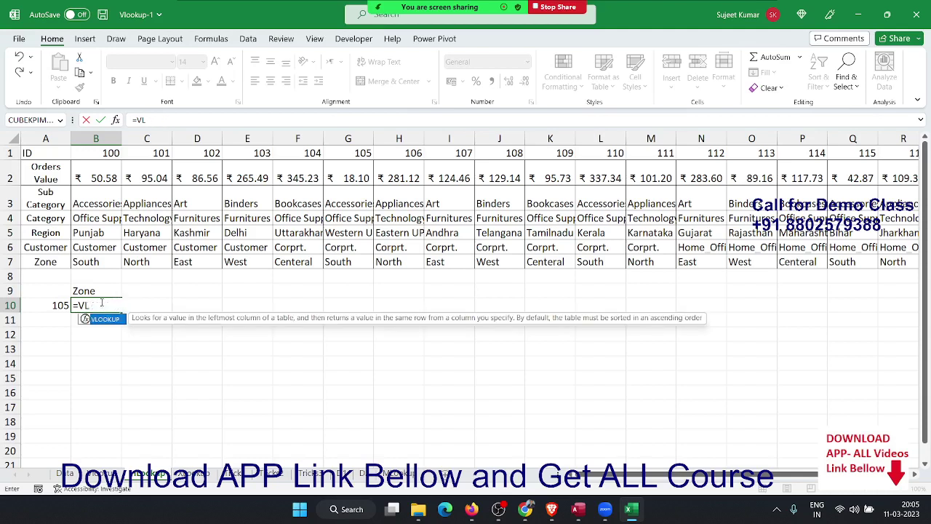
key(BackSpace)
key(BackSpace)
text(h)
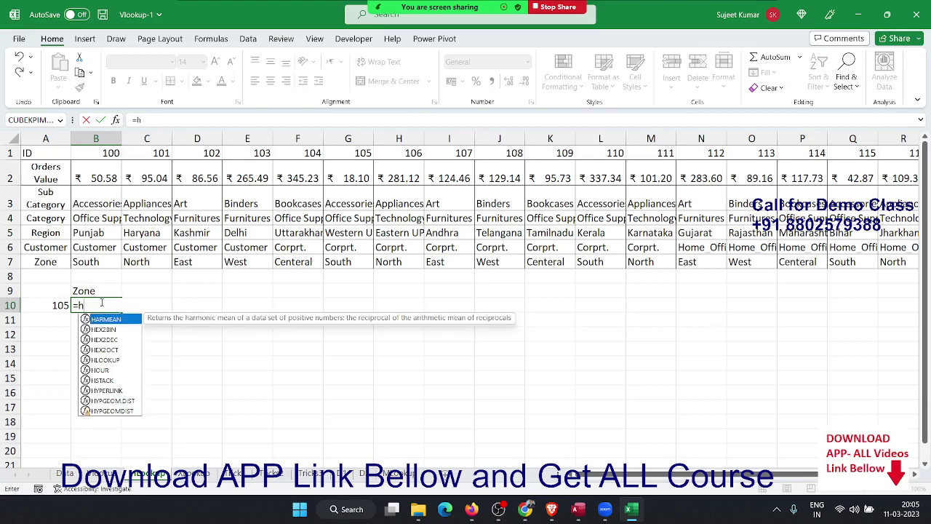
text(l)
key(Tab)
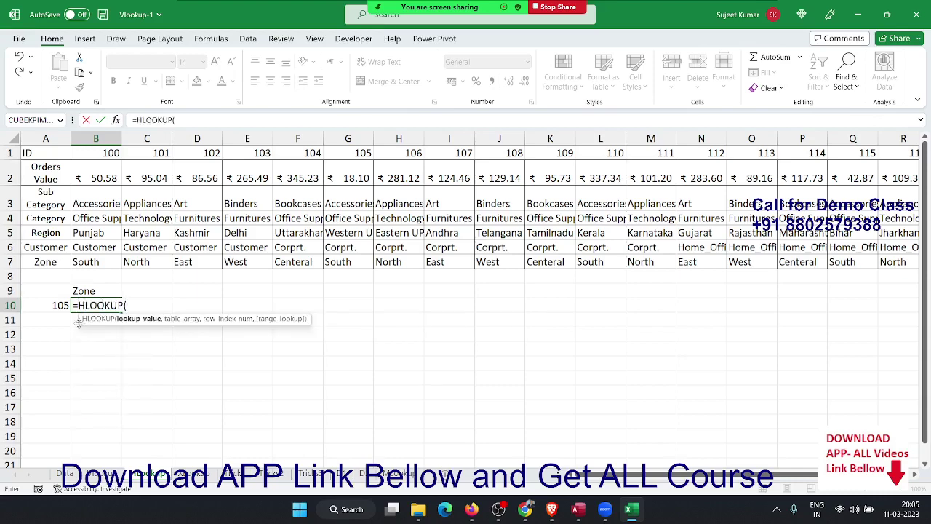
Complete B10 as =HLOOKUP(A10,1:7,7,0), returning South, then go to the Orders Value sheet.
click(52, 306)
text(,)
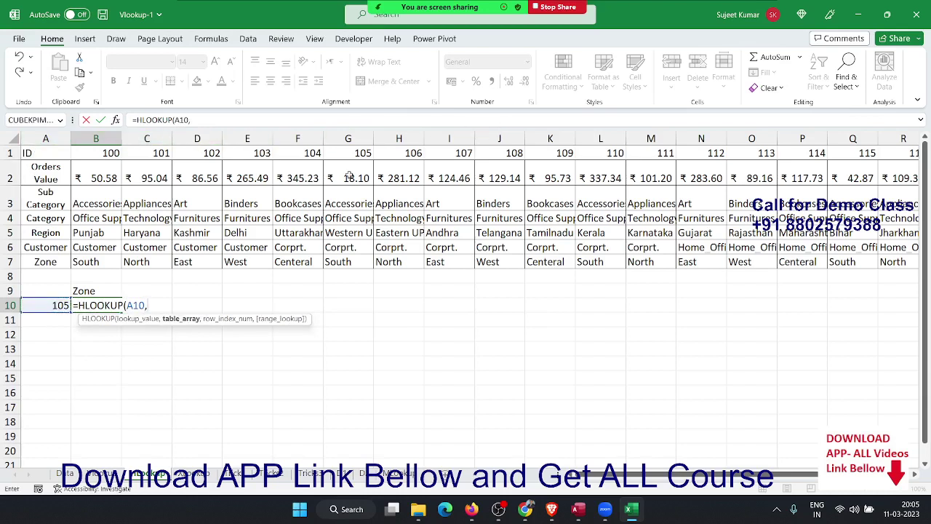
drag(10, 153, 12, 262)
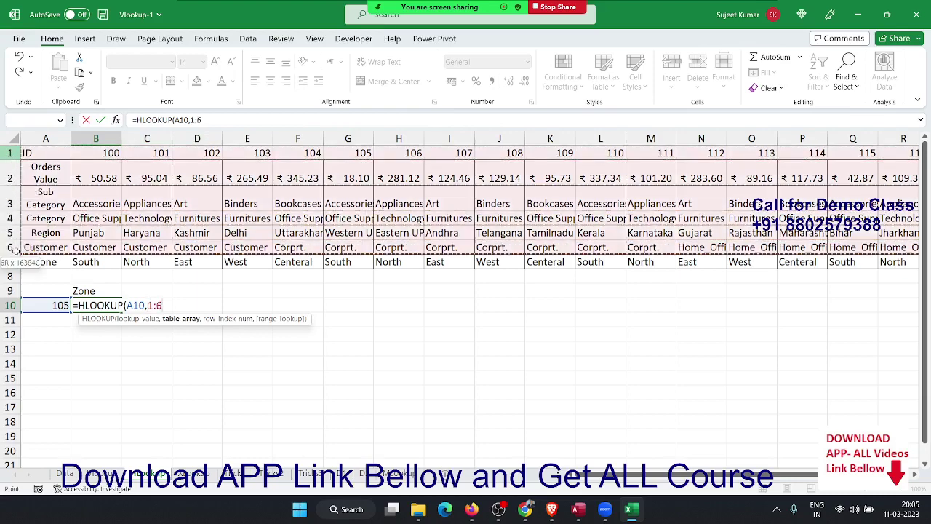
text(,7)
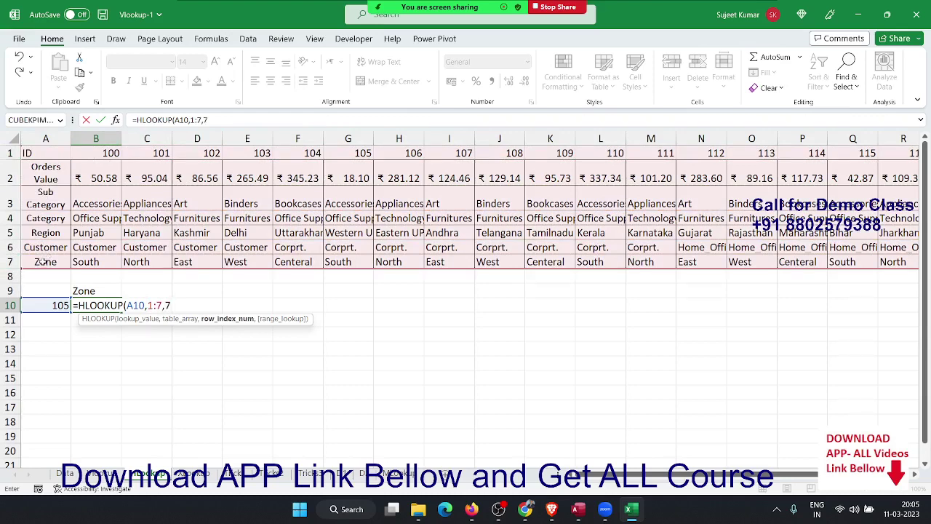
text(,0)
key(Return)
key(Up)
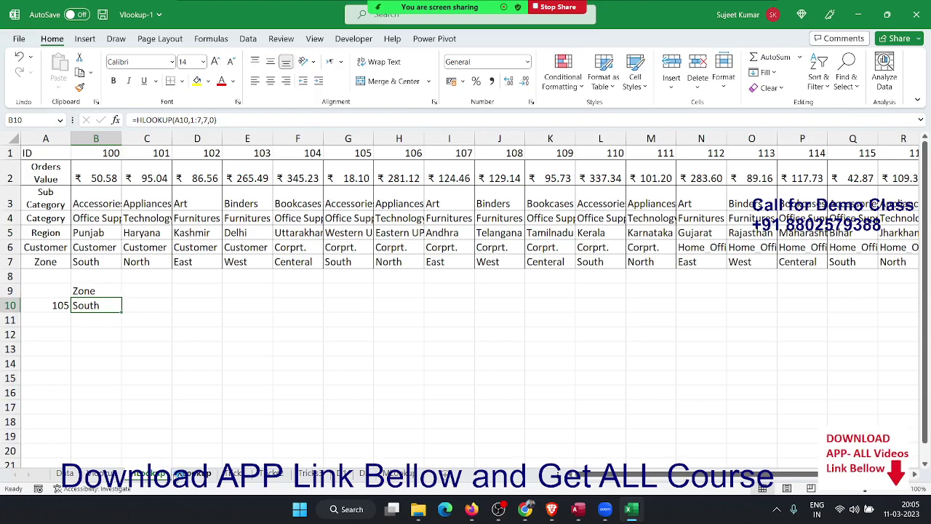
click(178, 475)
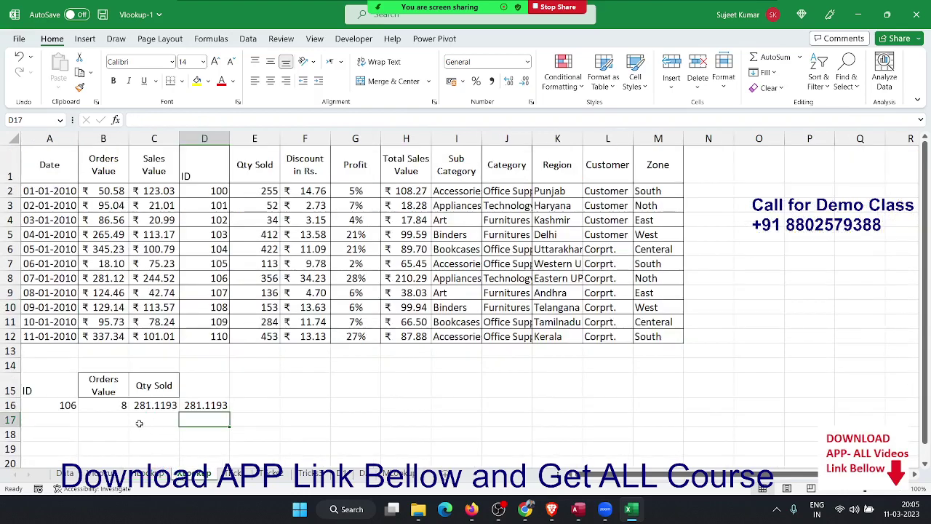
On the VLOOKUP sheet, change the ID in A9 from 500 to 120.
click(138, 424)
click(95, 473)
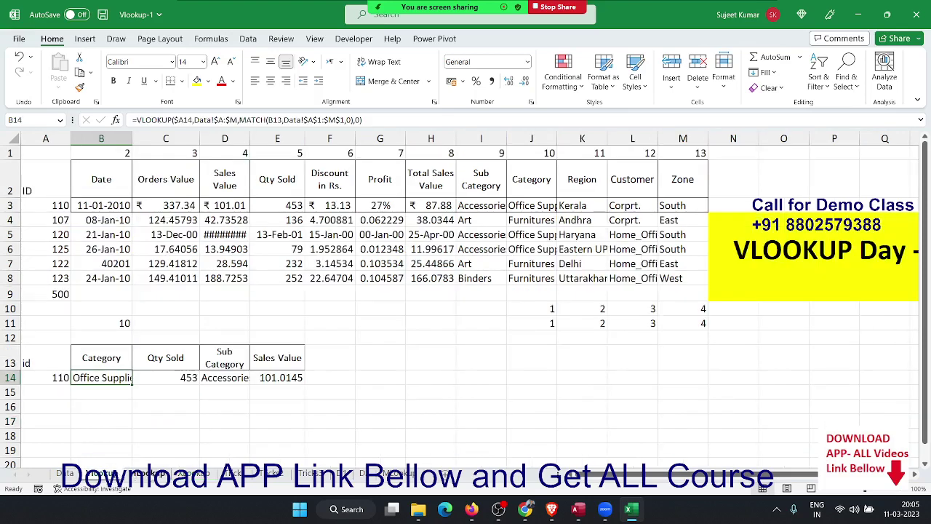
click(151, 473)
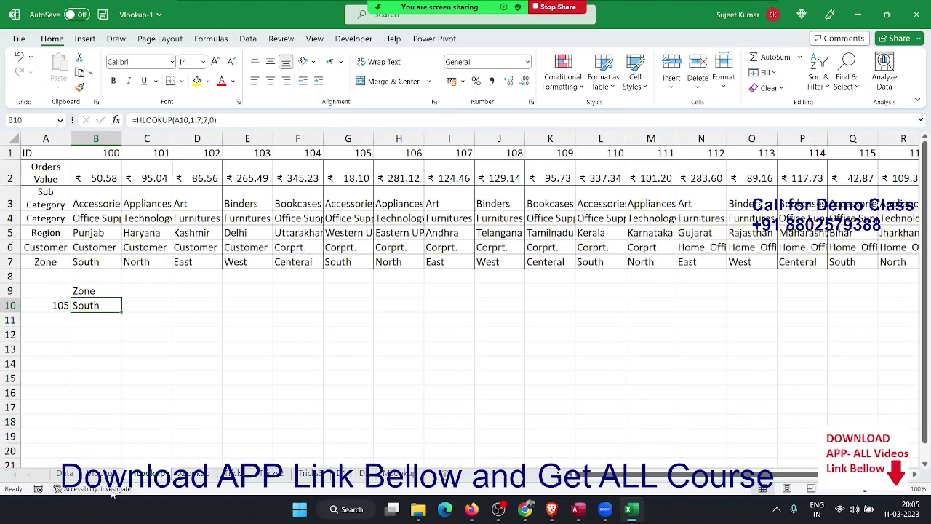
click(100, 473)
click(49, 295)
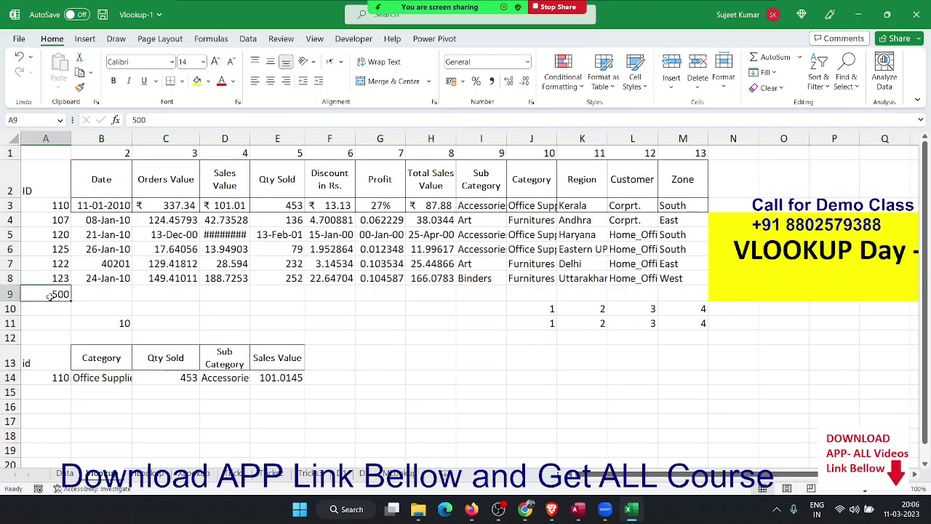
text(22)
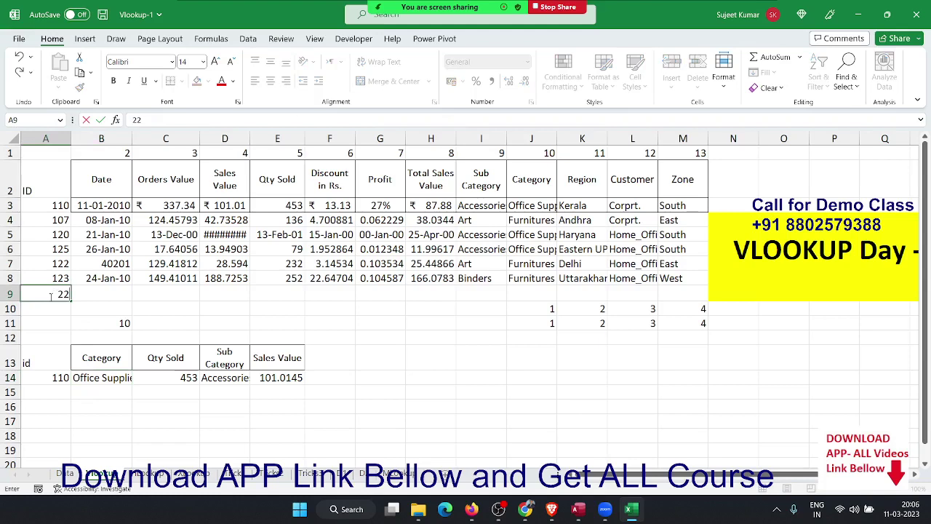
key(BackSpace)
key(BackSpace)
text(120)
key(ctrl+Return)
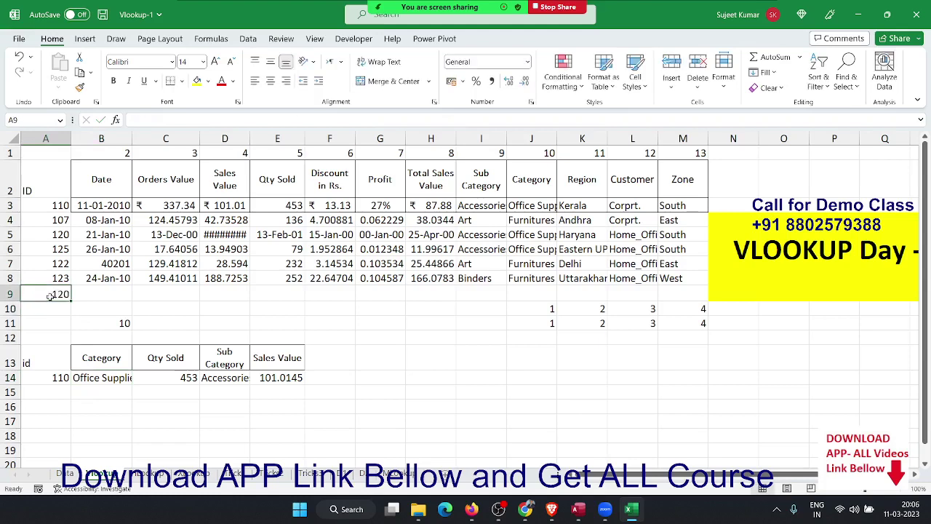
key(Right)
Enter =XLOOKUP(A9,Data!A:A,Data!B:B) in B9 and format it as a date, showing 21-Jan-10.
text(=)
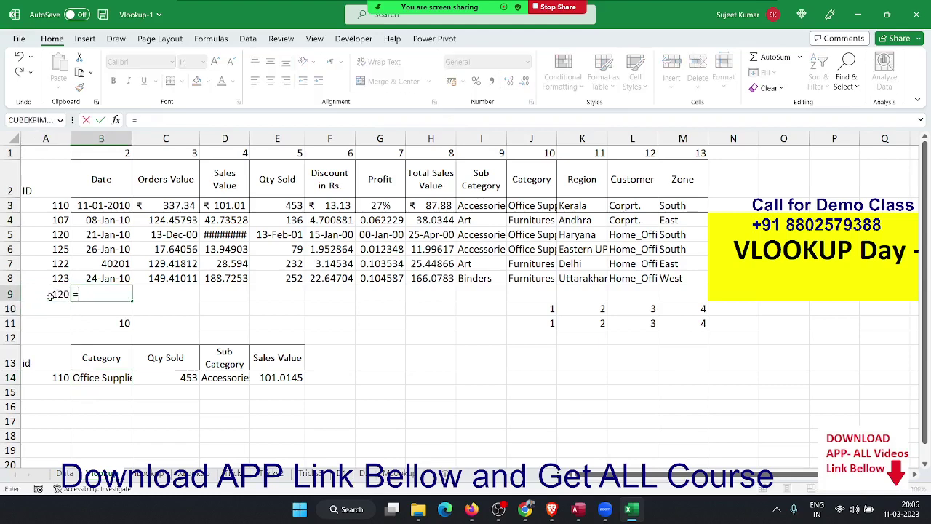
text(xl)
key(Tab)
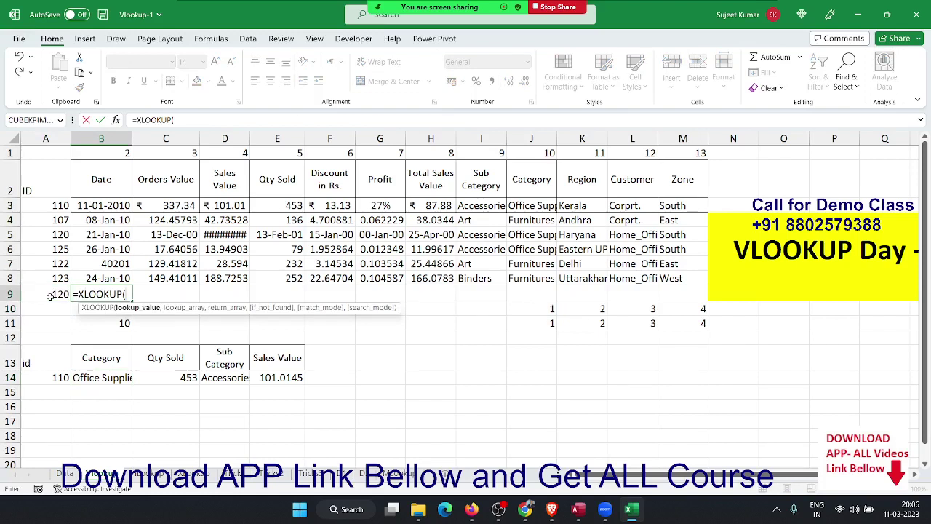
click(49, 293)
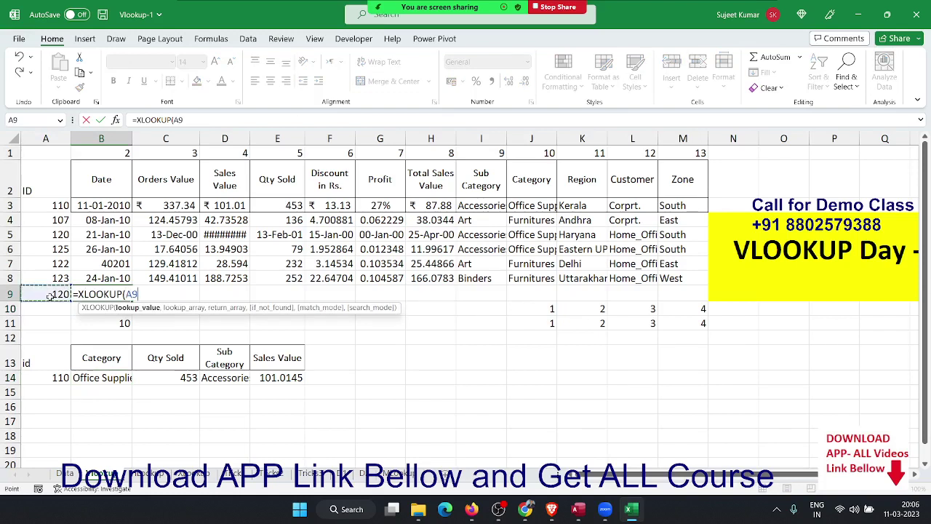
text(,)
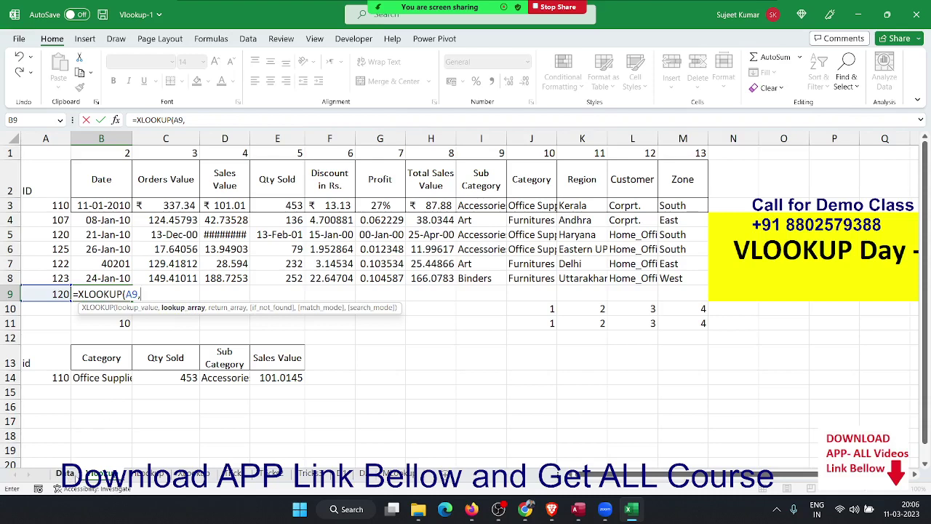
click(64, 473)
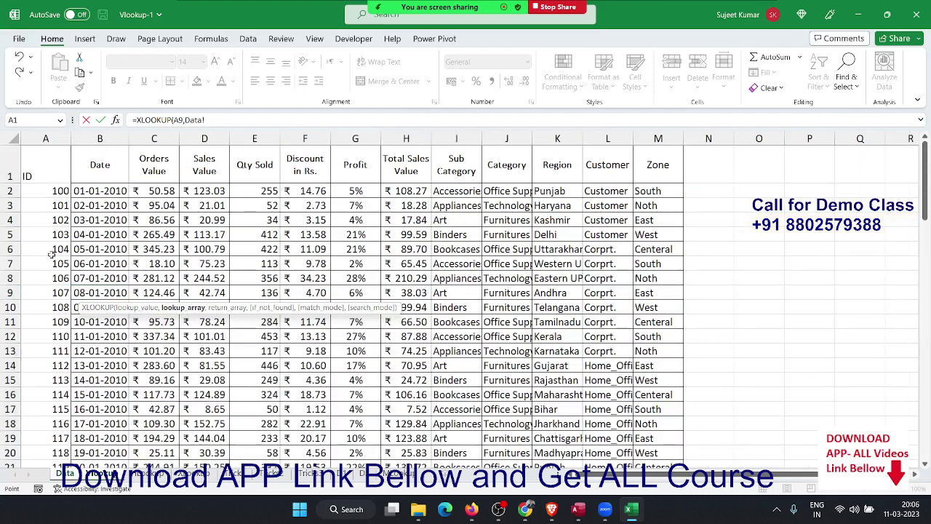
click(64, 136)
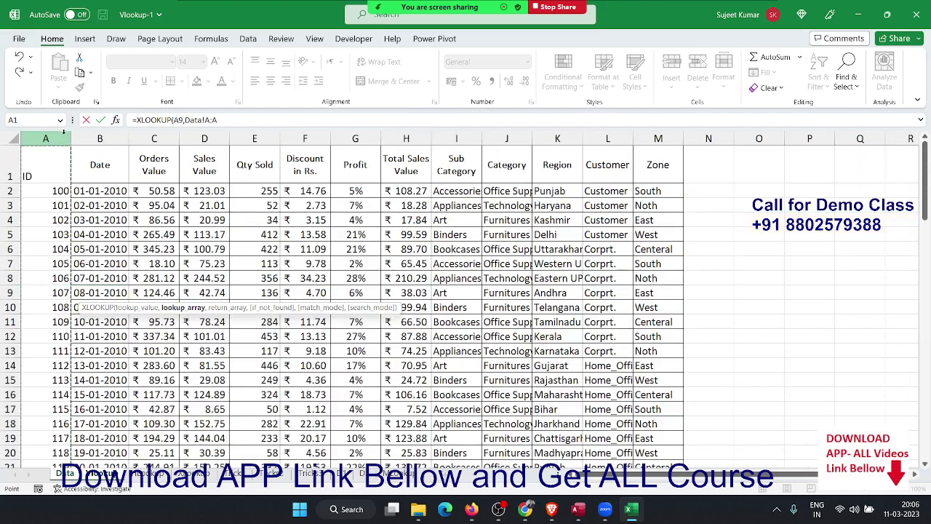
text(,)
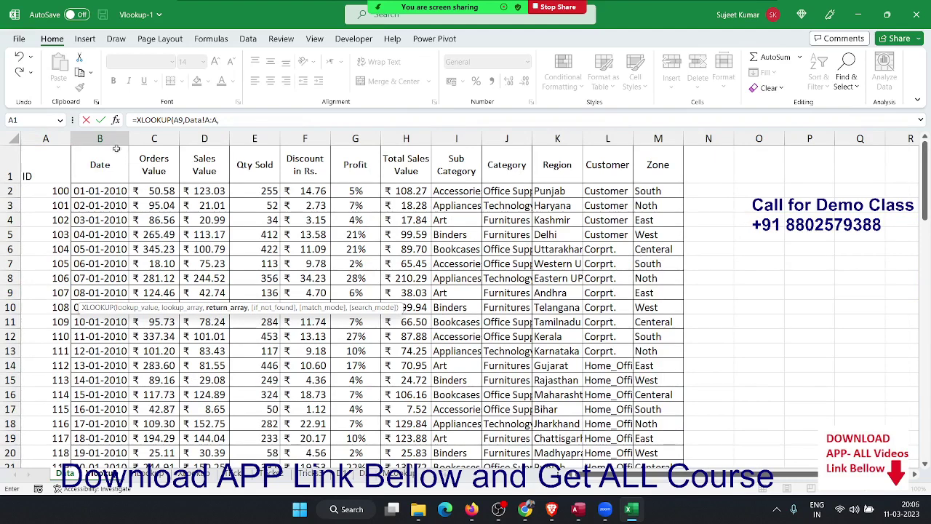
click(112, 139)
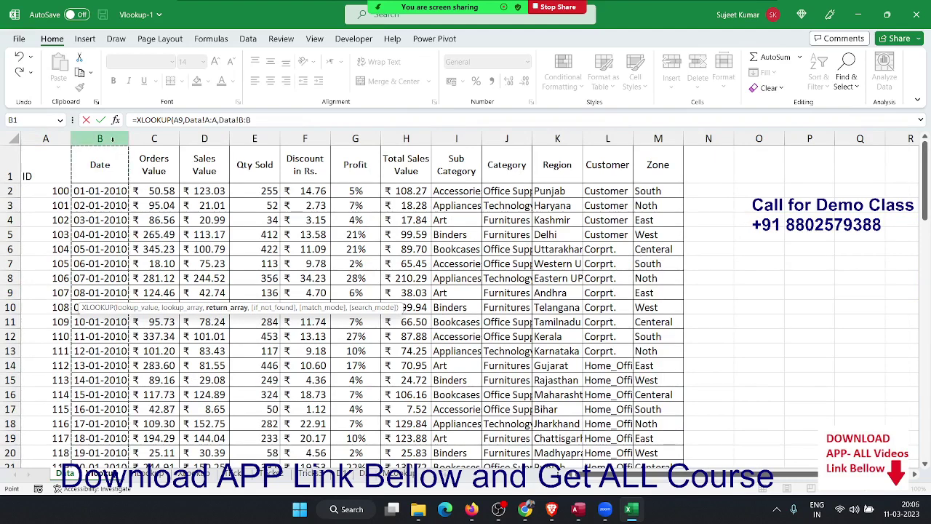
key(Return)
key(Up)
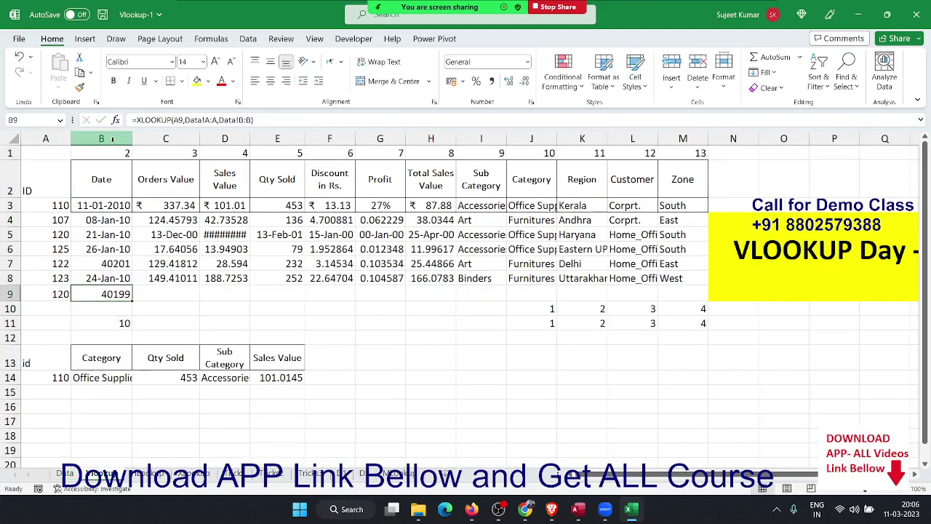
key(ctrl+shift+3)
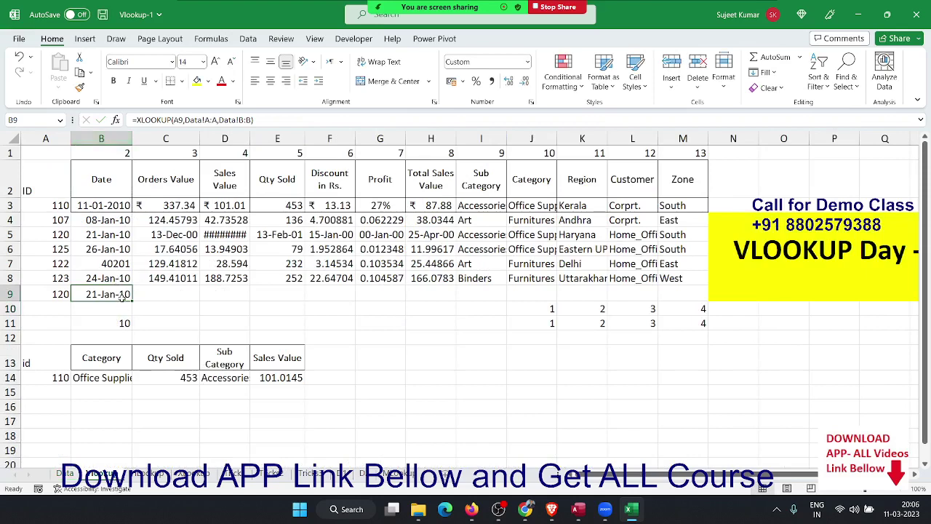
Make B9's references $A9 and Data!$A:$A, then fill the XLOOKUP right through M9.
double_click(123, 297)
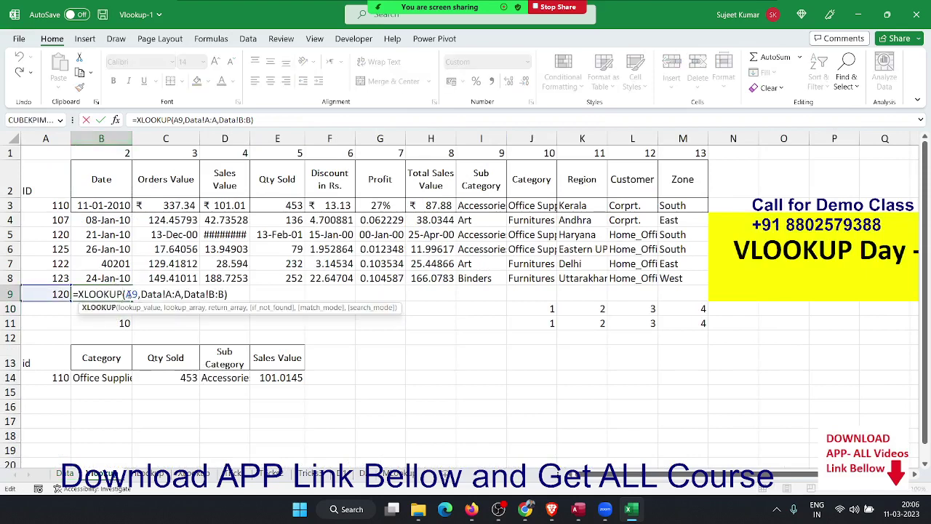
click(128, 294)
text($)
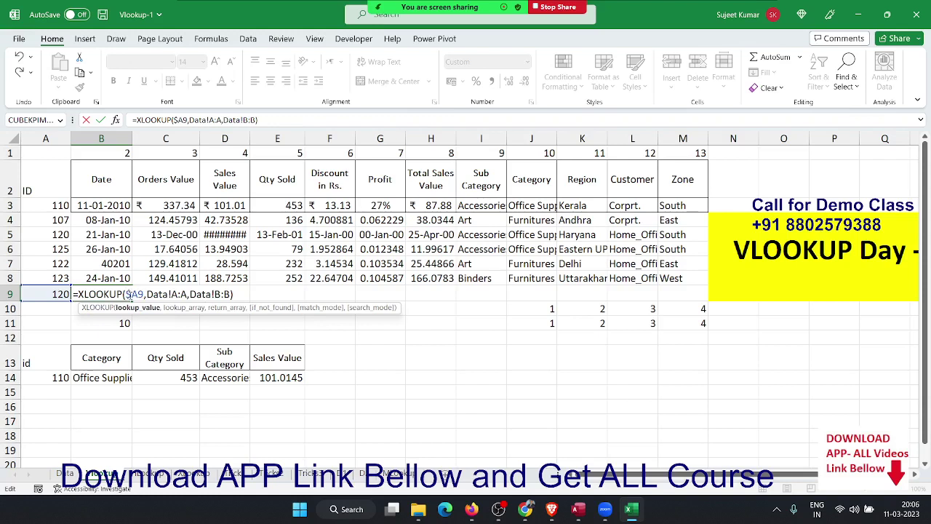
click(177, 294)
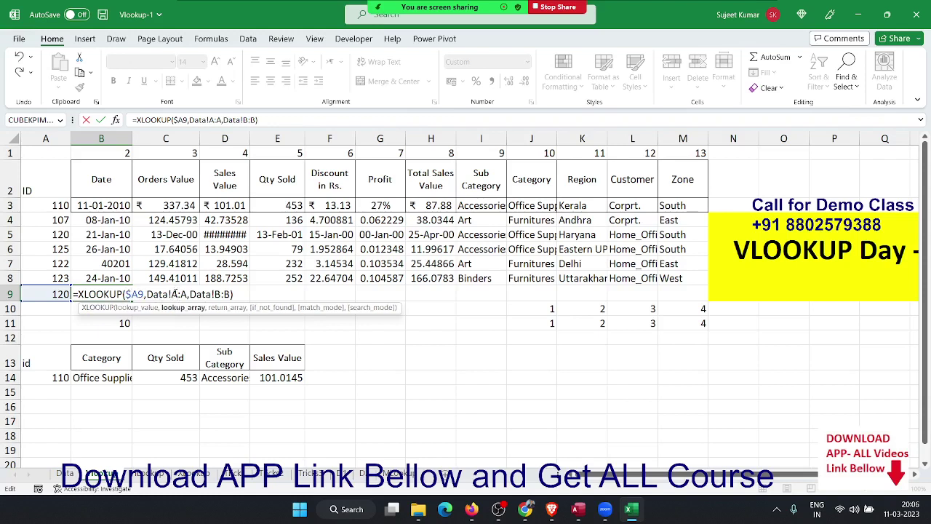
key(F4)
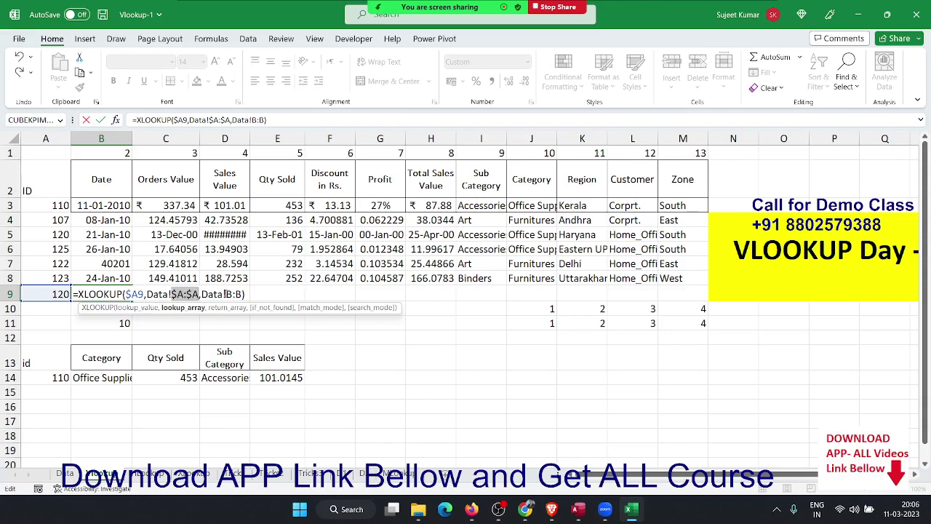
key(Return)
key(Up)
key(shift+Right)
key(shift+Right)
key(shift+Right)
key(shift+Right)
key(shift+Right)
key(shift+Right)
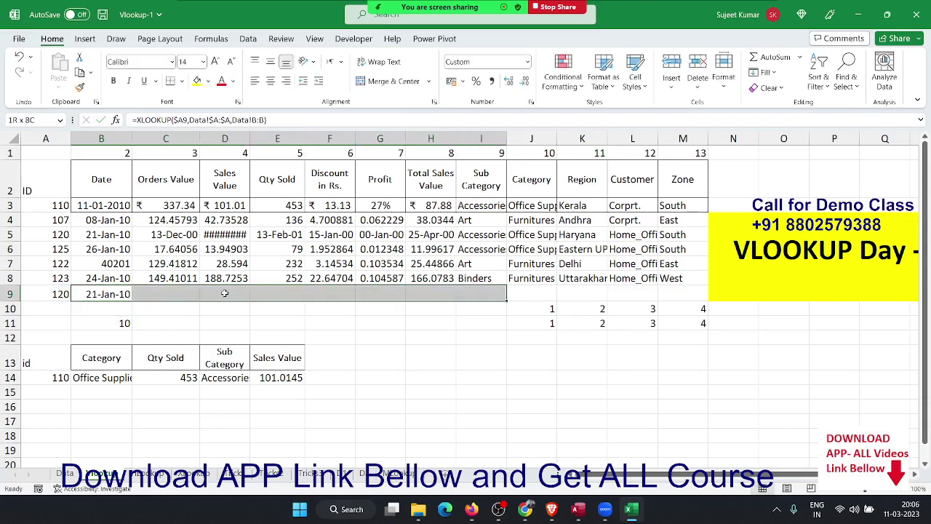
key(shift+Right)
key(shift+Right)
key(shift+Right)
key(shift+Right)
key(ctrl+r)
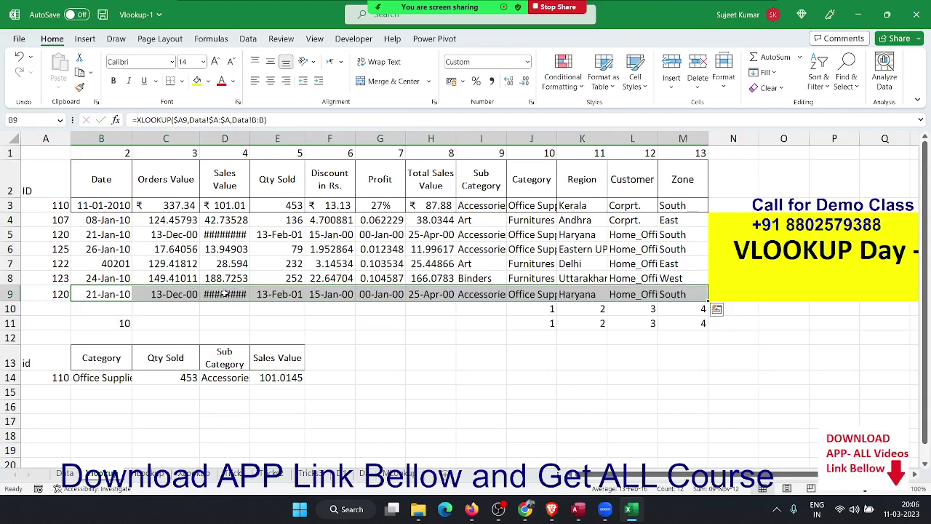
Inspect the lookup formulas in C9, D9 and E9 without changing them.
key(Left)
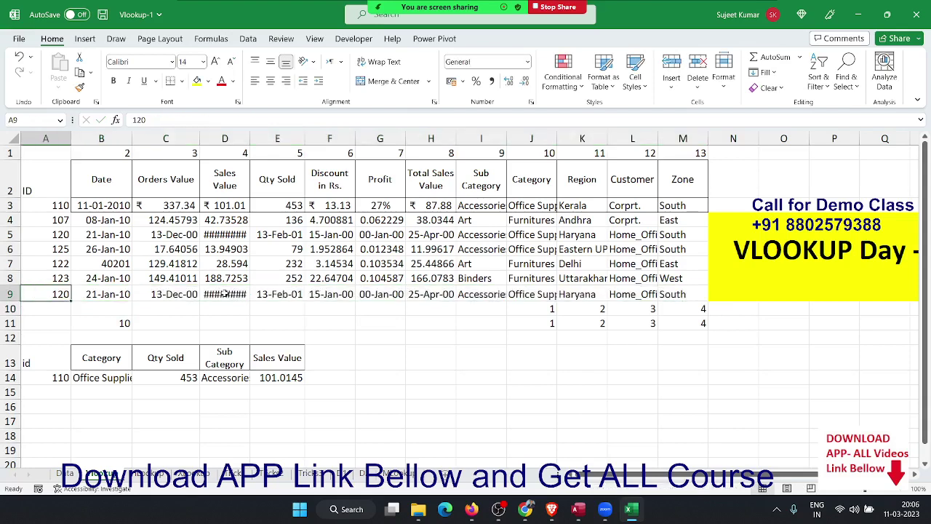
key(Right)
key(Right)
key(F2)
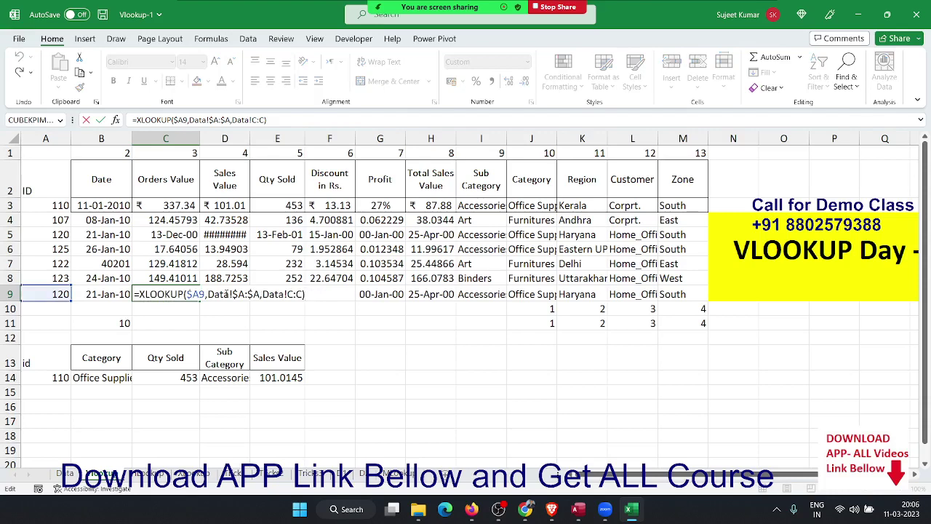
key(Left)
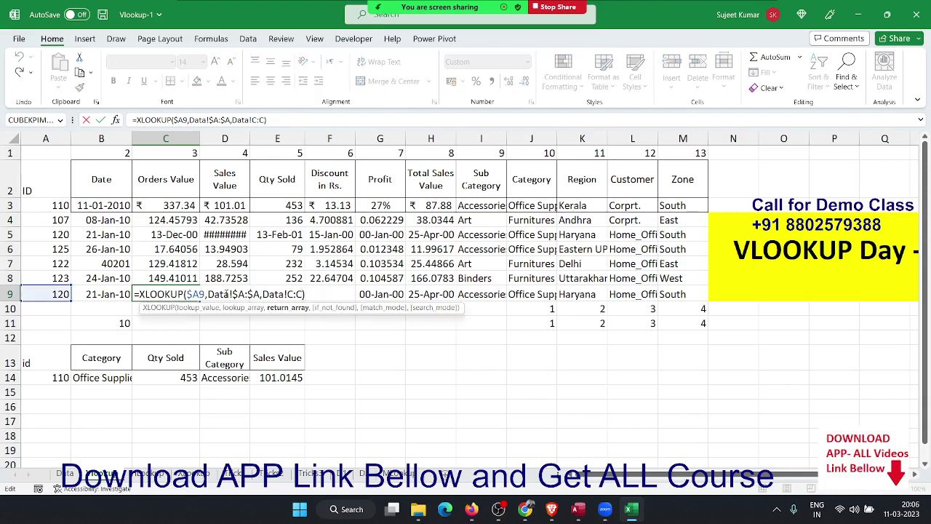
key(Tab)
key(F2)
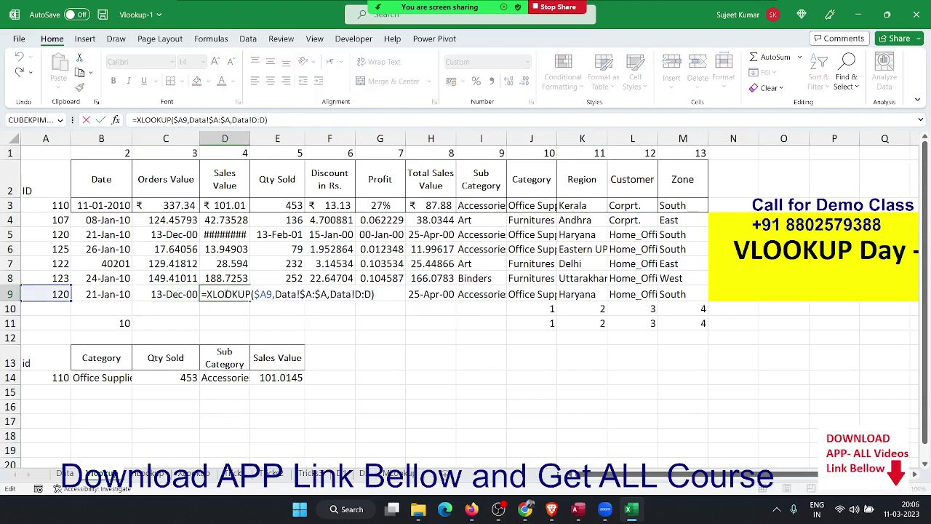
key(Tab)
key(F2)
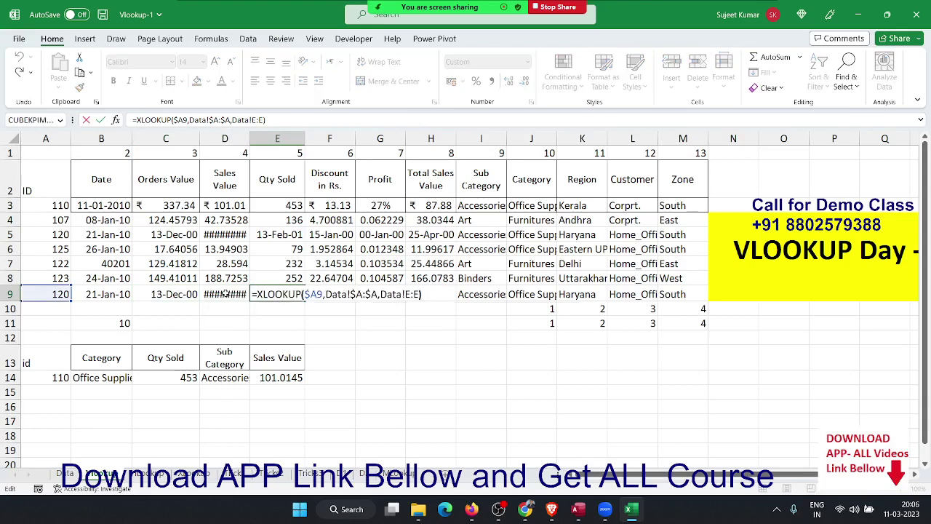
key(Left)
key(Escape)
Try 500 as the ID in A8 and A7, undoing each test.
key(Left)
key(Left)
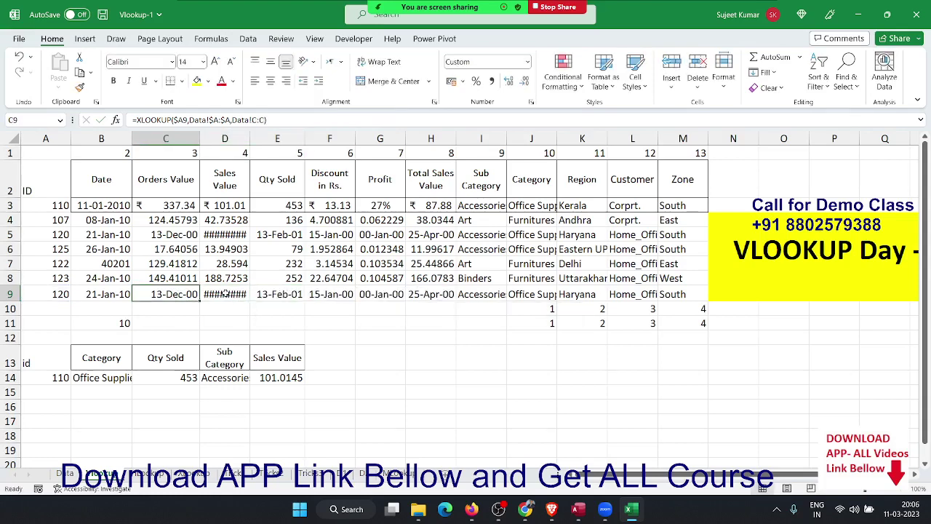
key(Left)
key(Left)
key(Up)
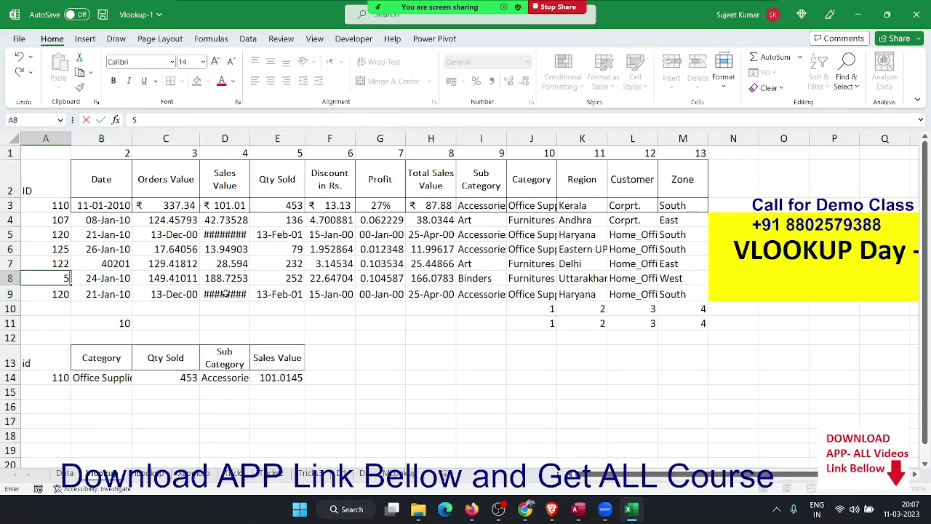
text(500)
key(Return)
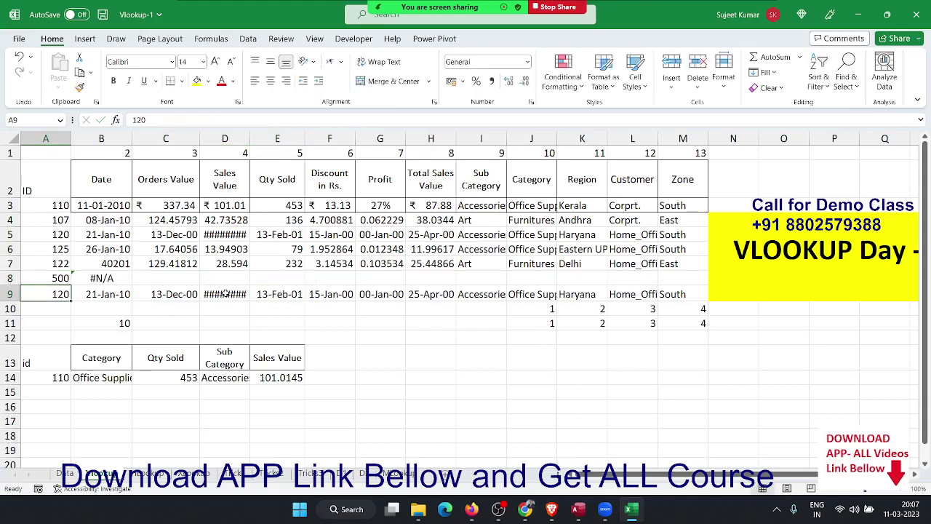
key(Up)
key(ctrl+z)
key(Up)
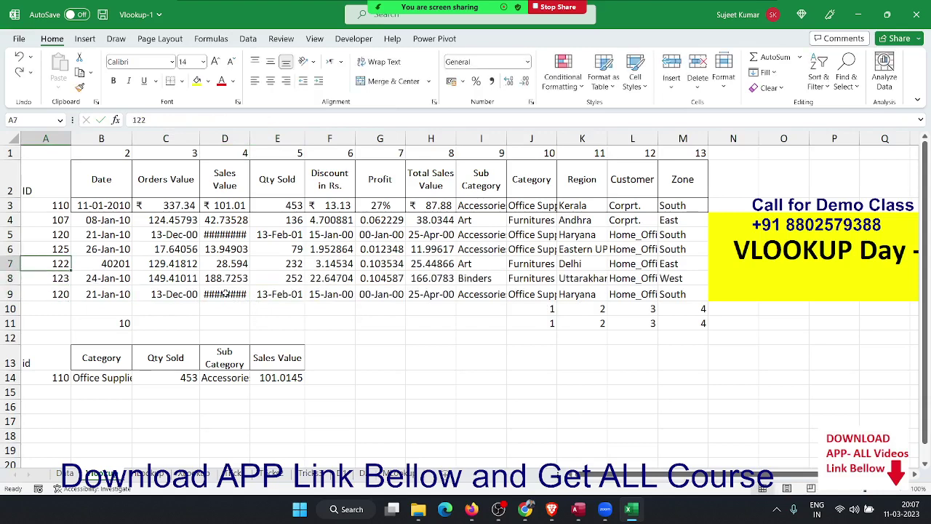
text(500)
key(Return)
key(ctrl+z)
Set A6 to 500 and view the #N/A lookup results across B6:J6.
key(Up)
key(Up)
key(Down)
text(500)
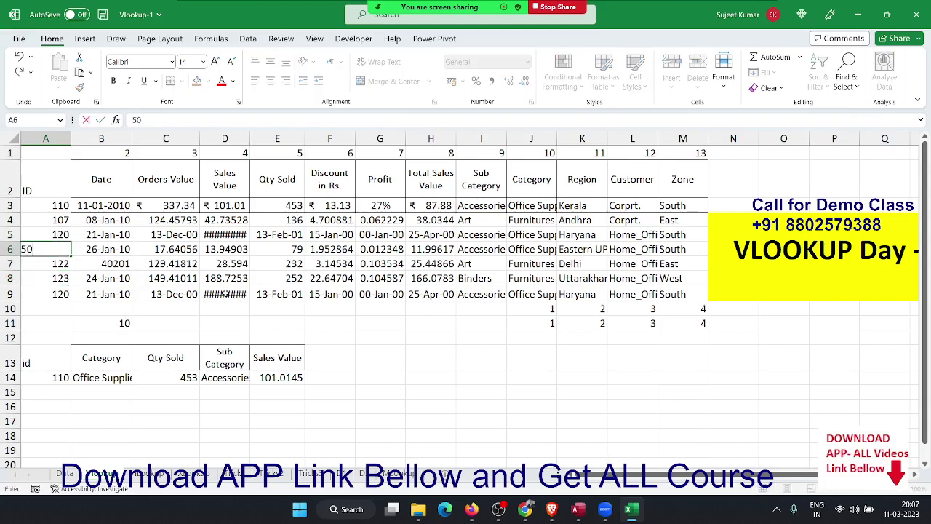
key(Return)
key(Up)
key(Right)
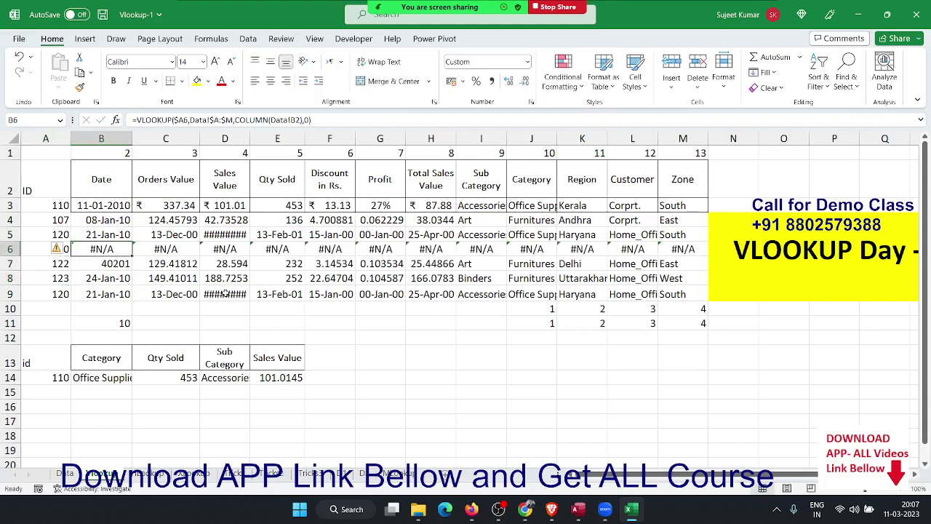
key(shift+Right)
key(shift+Right)
key(shift+Right)
key(shift+Right)
key(shift+Right)
key(shift+Right)
key(shift+Right)
key(shift+Right)
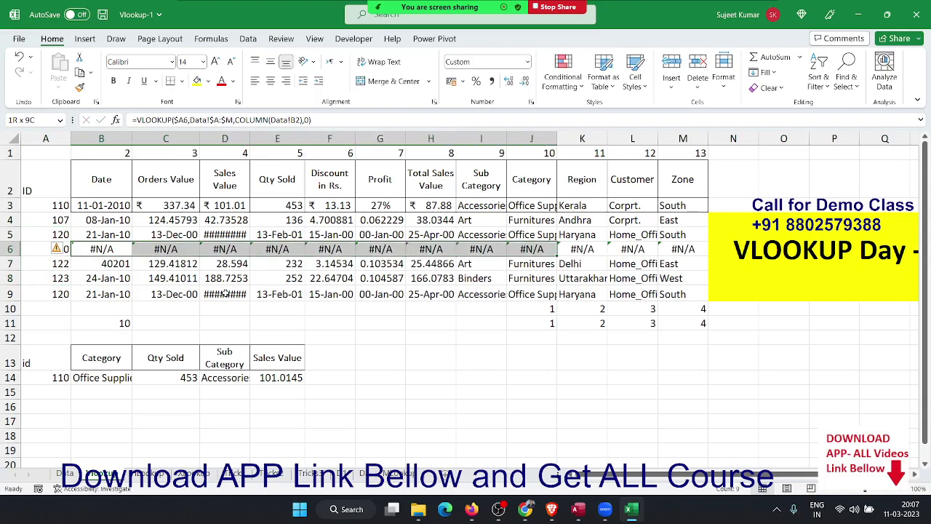
key(Home)
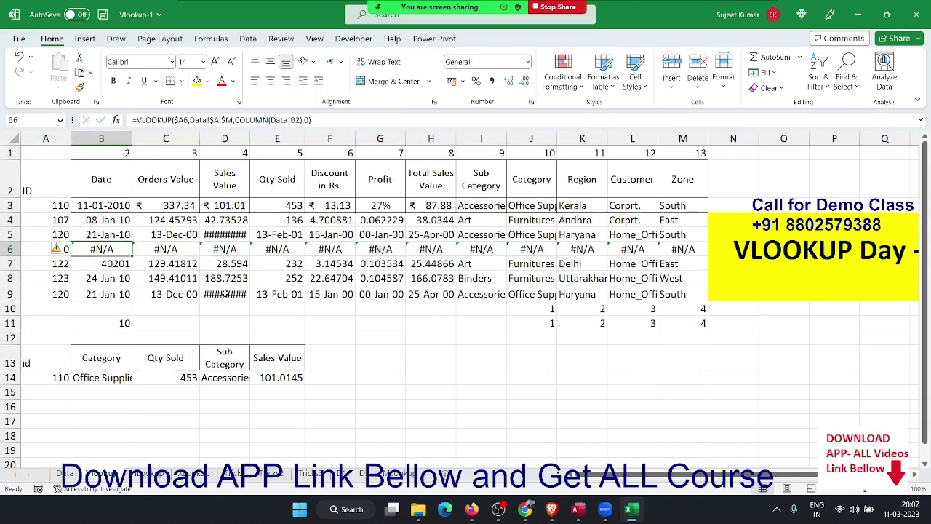
key(Right)
Wrap B6's VLOOKUP as =IFERROR(VLOOKUP(...),"") and apply it across row 6.
double_click(109, 249)
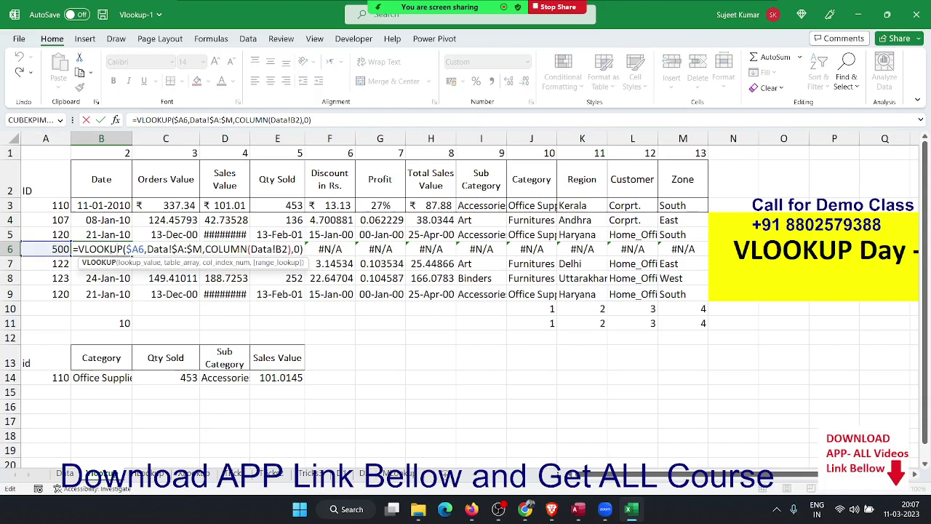
click(78, 249)
text(IF)
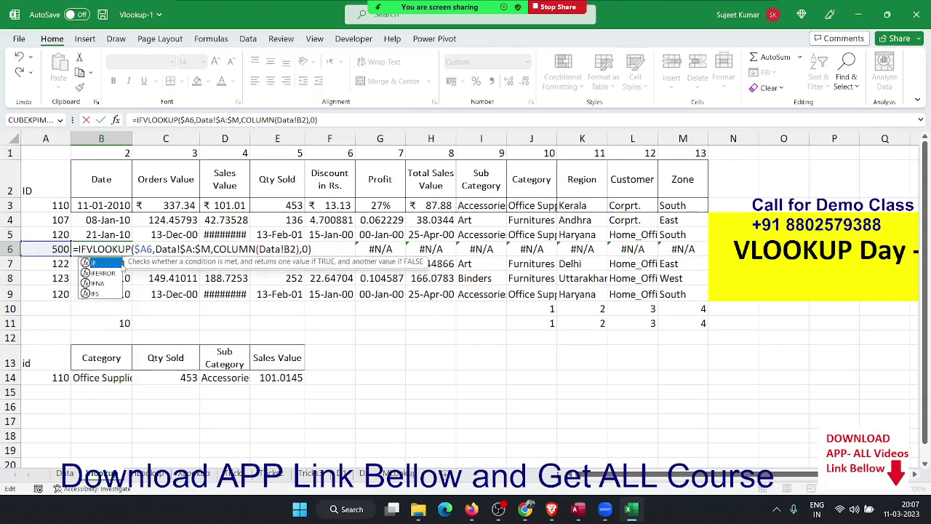
text(E)
key(Tab)
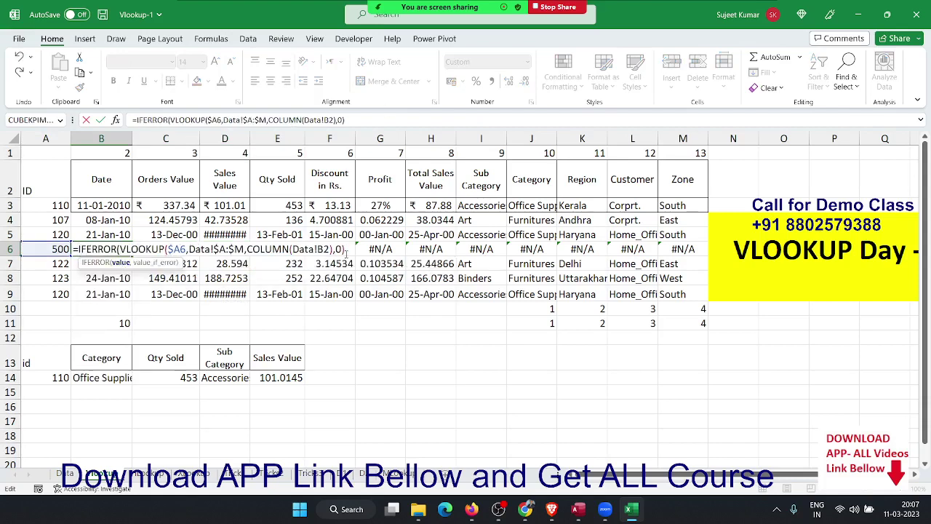
click(346, 249)
text(,)
text(")
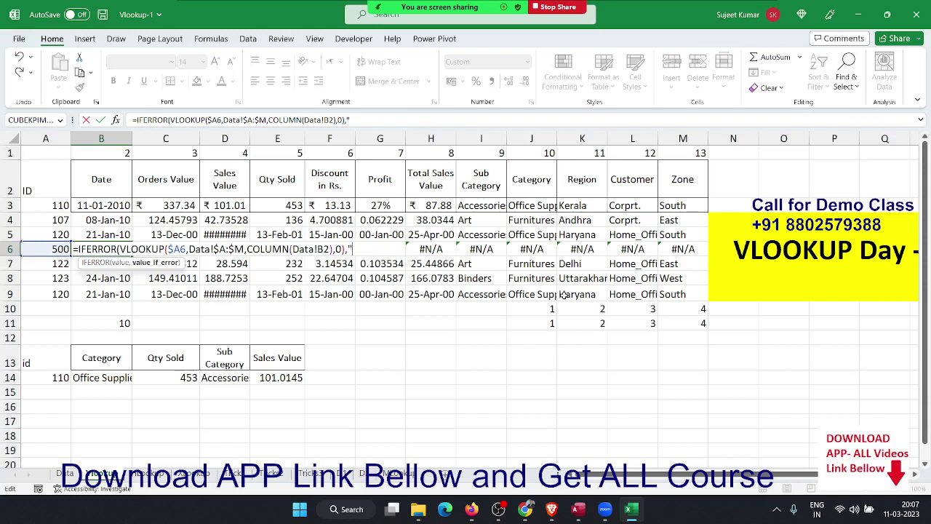
text(")
text())
key(ctrl+Return)
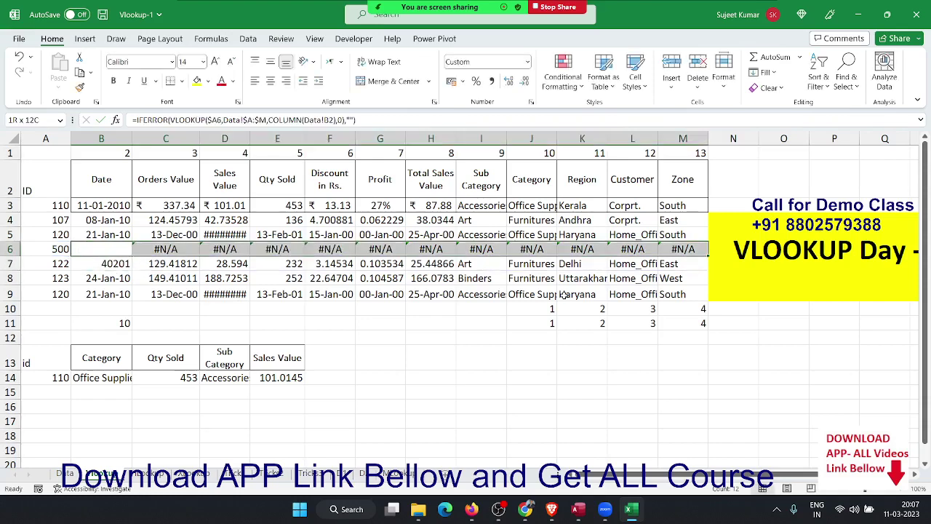
Change A6 to 123, compare with undo/redo, and review B6's IFERROR formula.
key(Left)
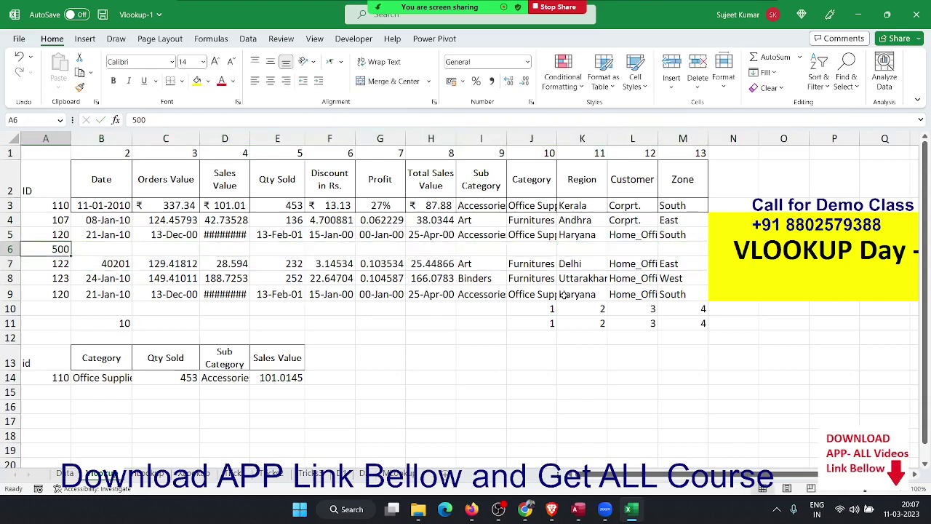
text(12)
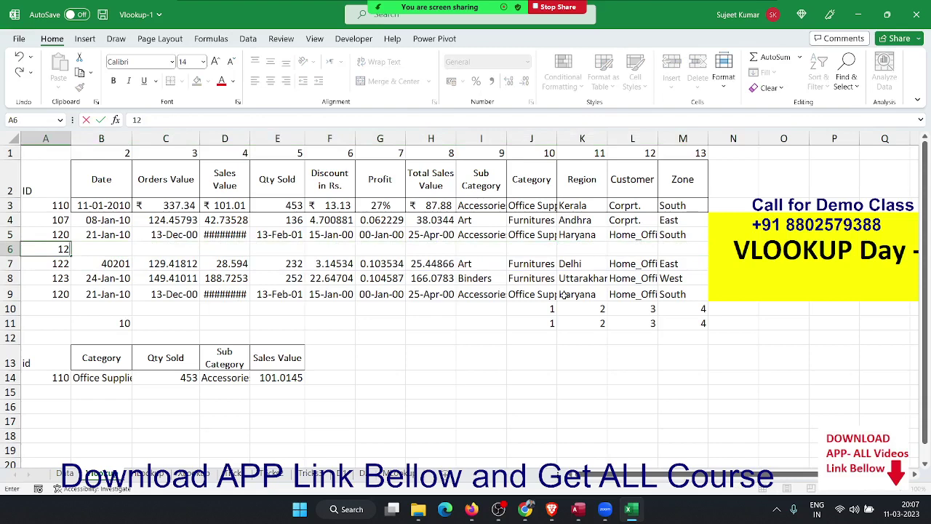
text(3)
key(Return)
key(ctrl+z)
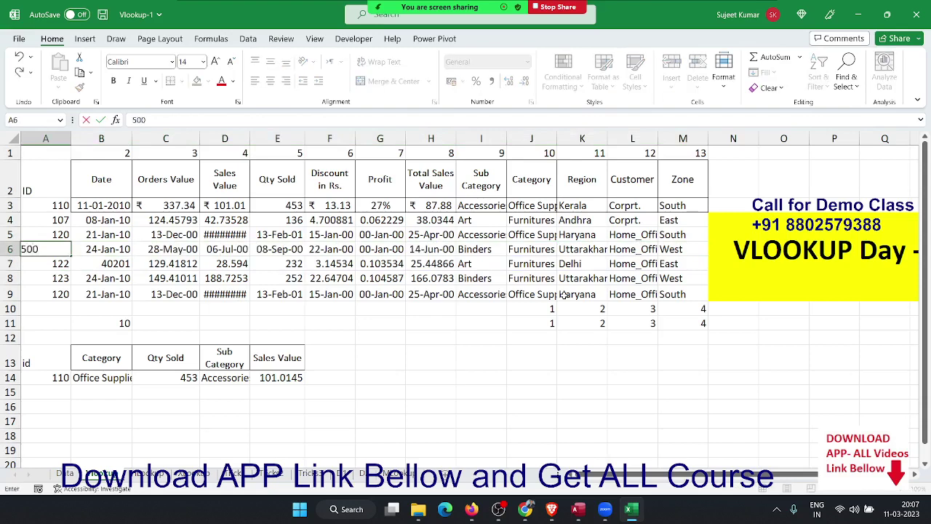
key(Down)
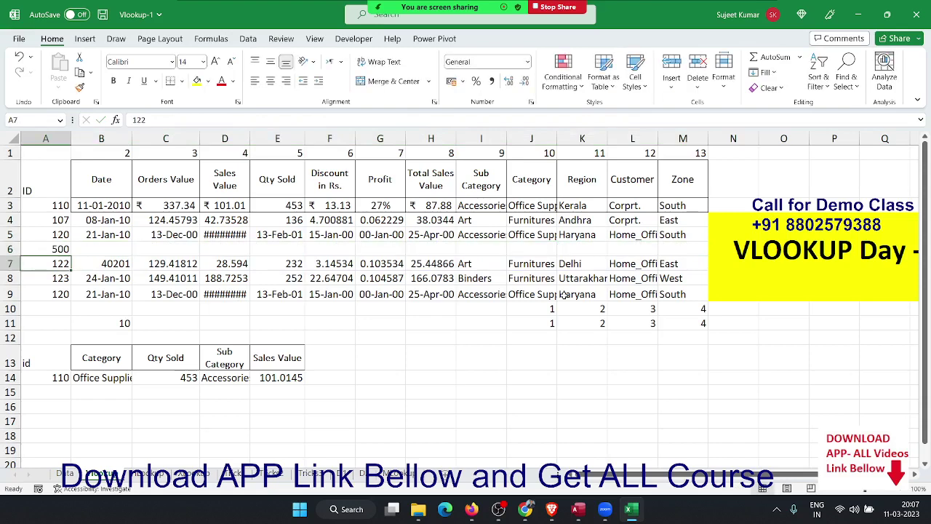
key(ctrl+y)
key(Right)
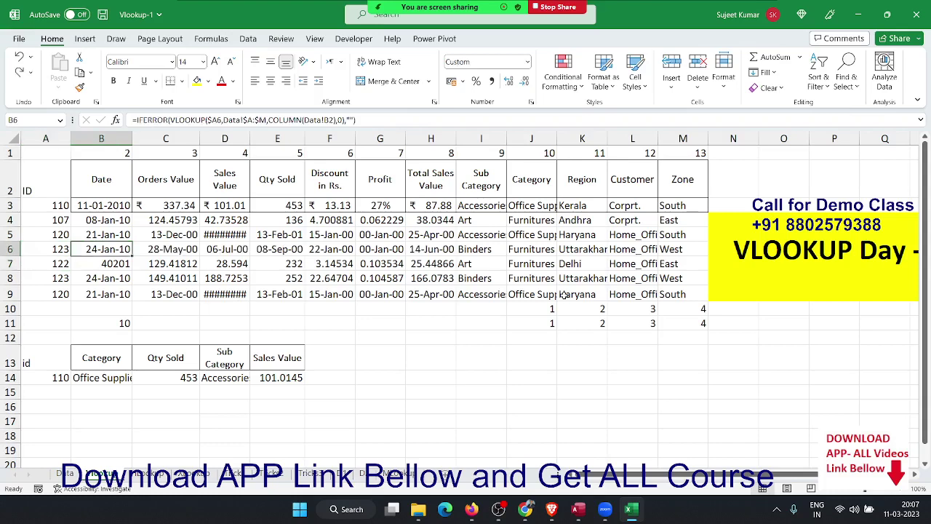
key(F2)
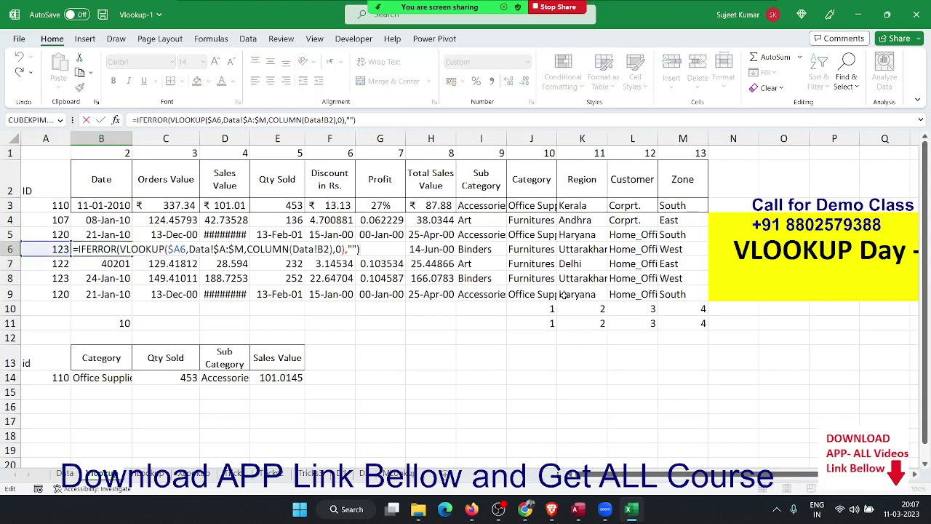
key(Return)
Add "" as B9's XLOOKUP if_not_found argument and select row 9's results.
key(Down)
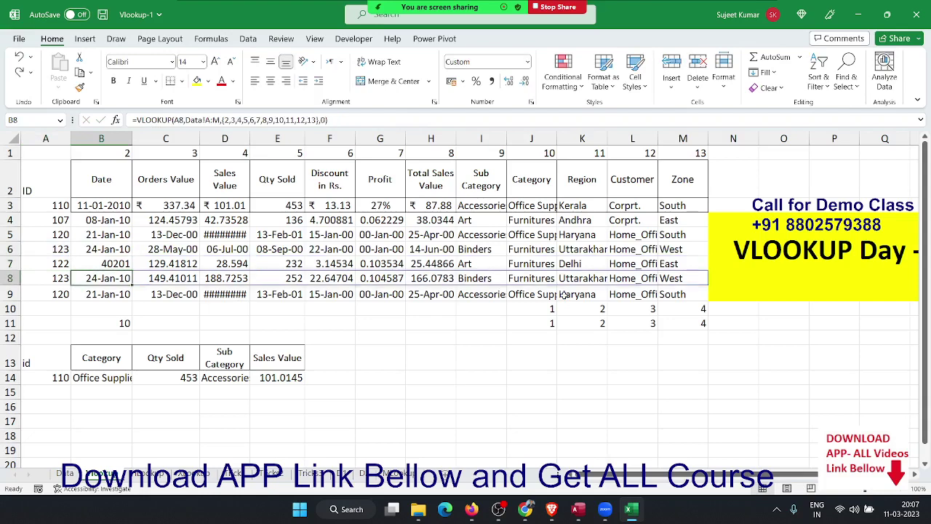
key(Down)
key(F2)
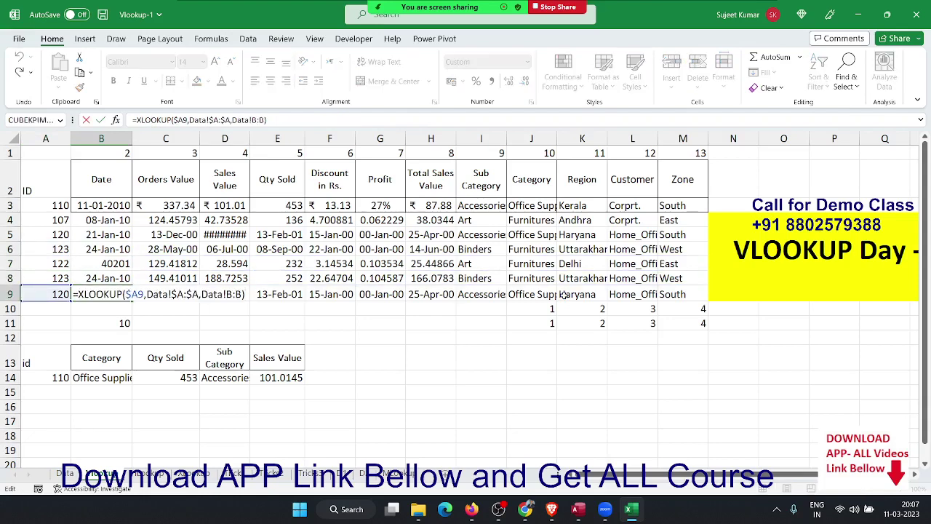
key(Left)
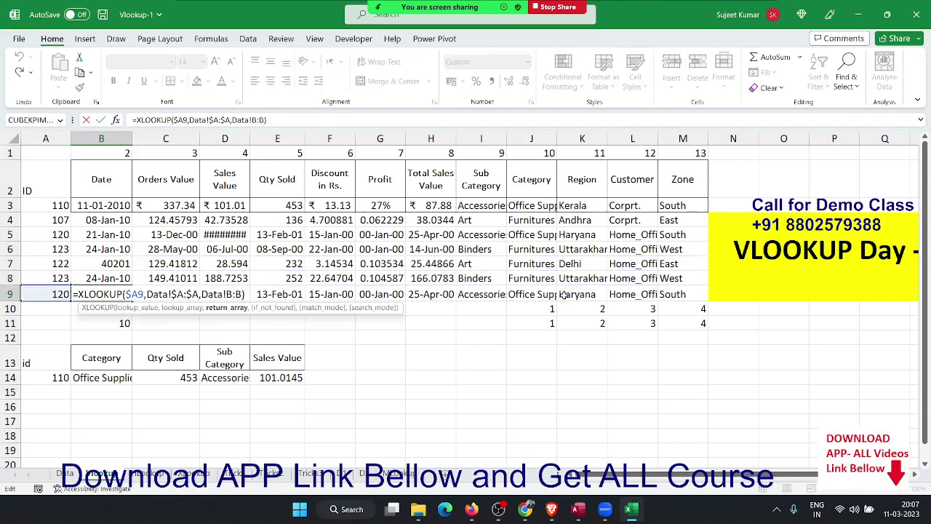
text(,)
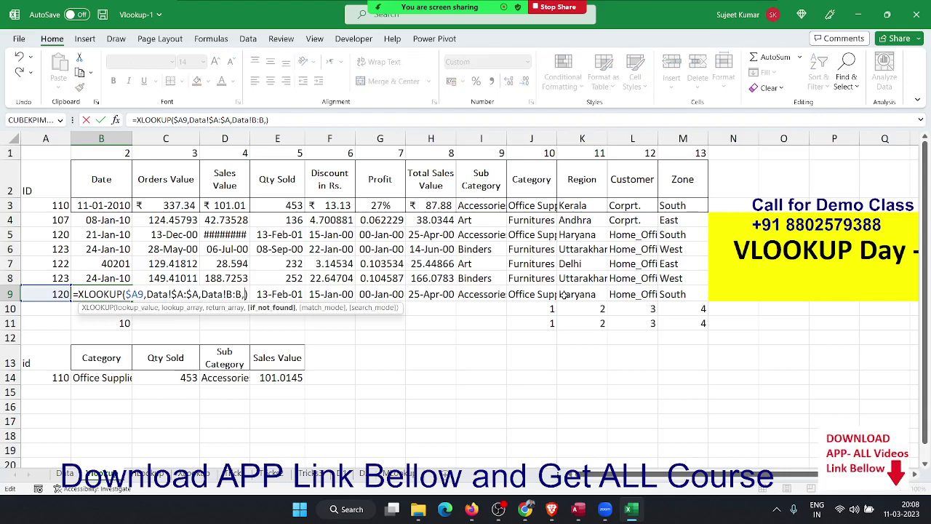
text("")
key(Return)
key(Up)
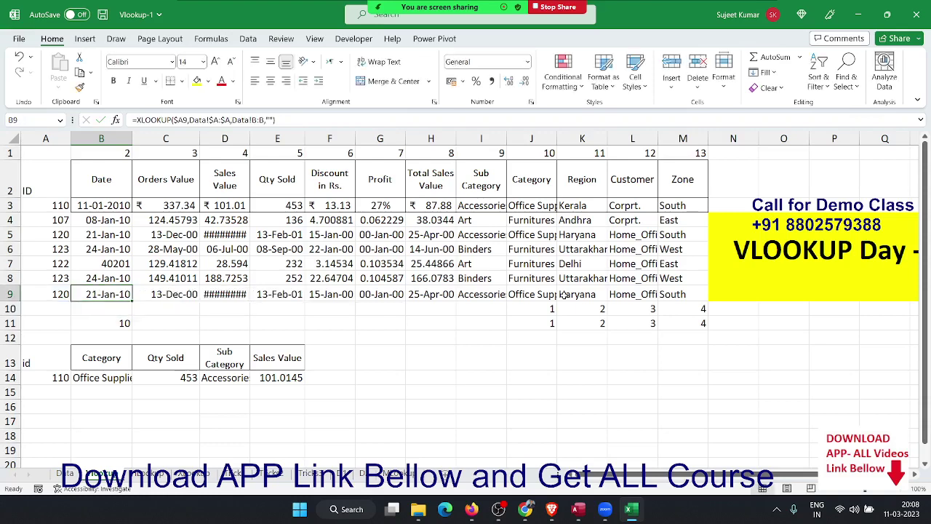
key(ctrl+shift+Right)
Test 510 as the ID in A9, then undo it.
key(Left)
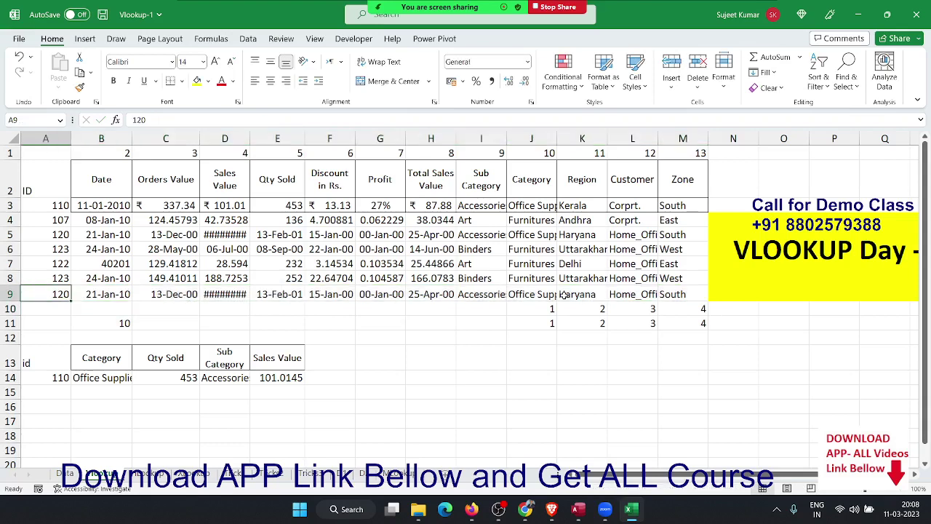
text(510)
key(Return)
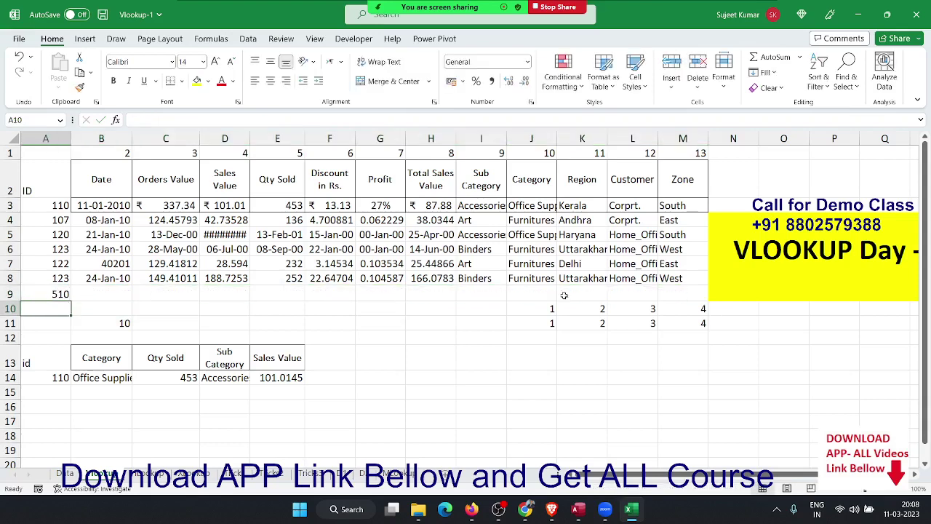
key(ctrl+z)
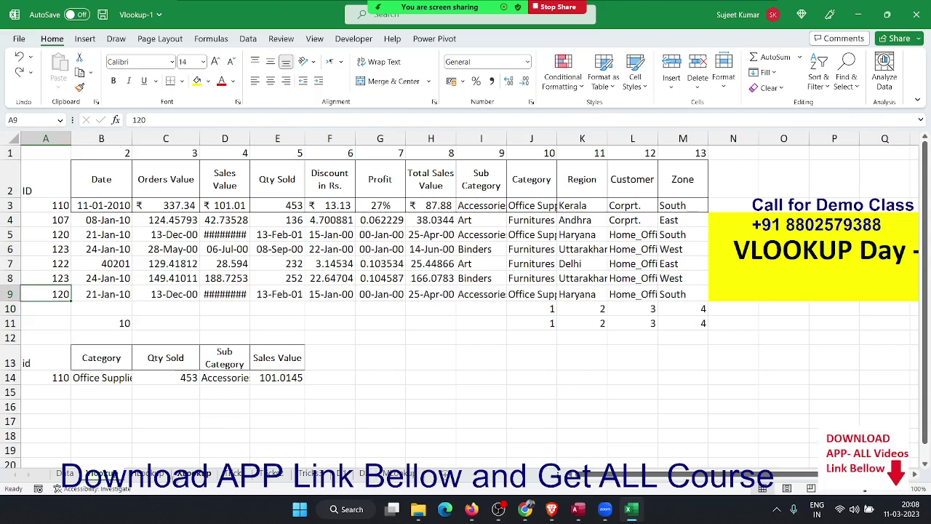
Inspect the XLOOKUP in B9, the VLOOKUP in B5 and nearby lookup cells.
click(101, 473)
click(115, 294)
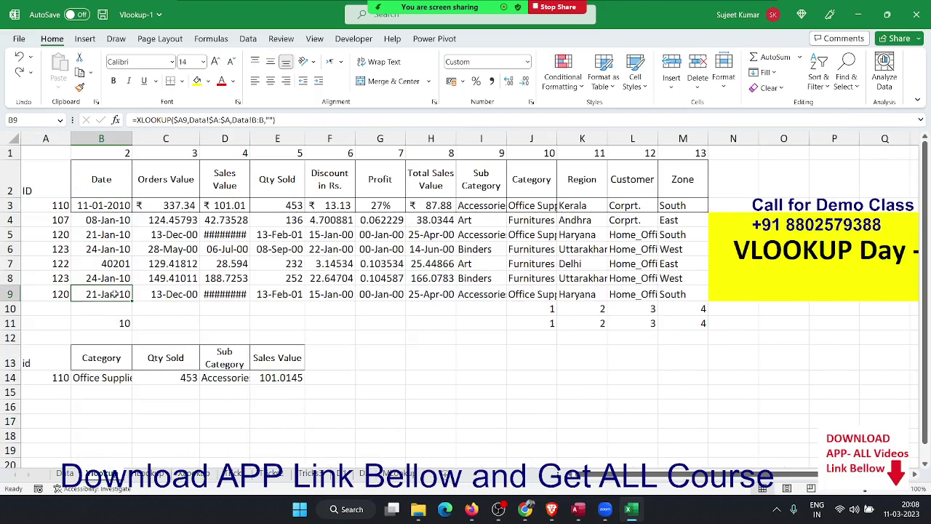
click(106, 224)
click(111, 234)
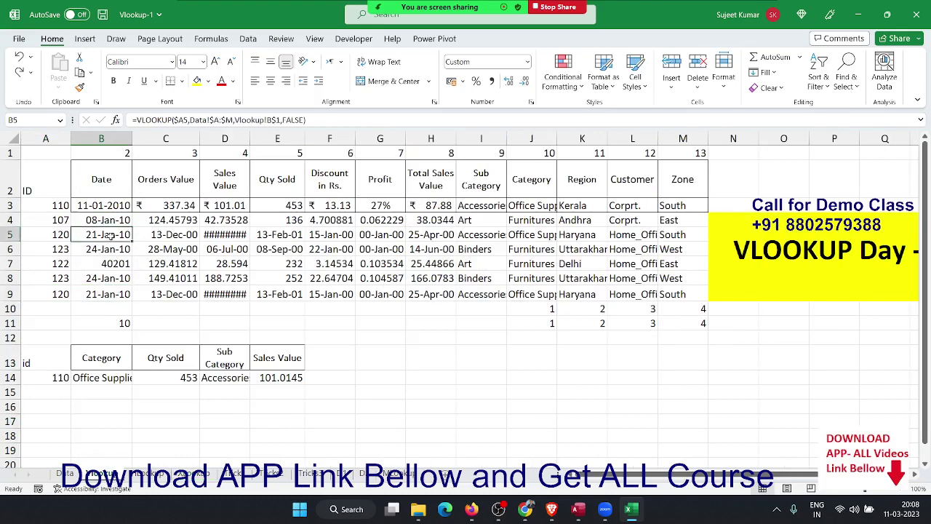
key(Right)
key(Right)
key(Right)
key(Down)
key(Down)
key(Down)
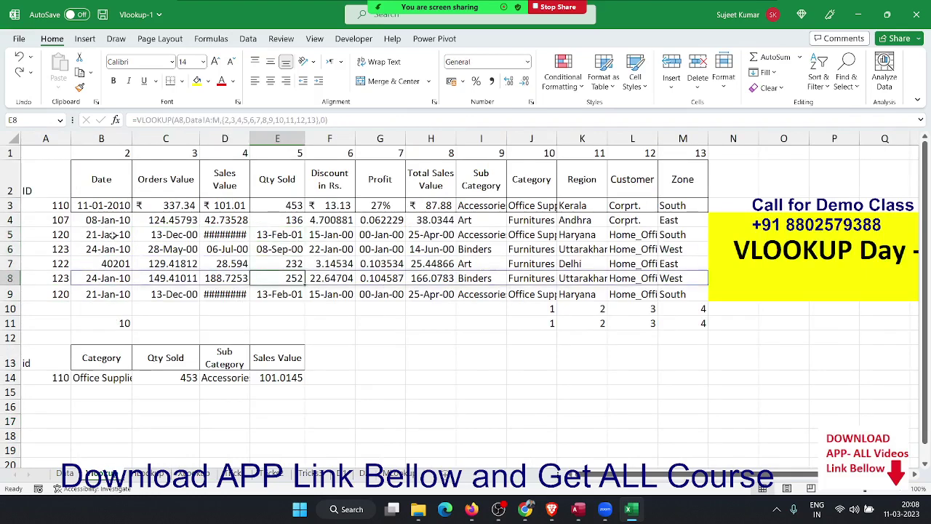
key(Left)
key(Left)
key(Down)
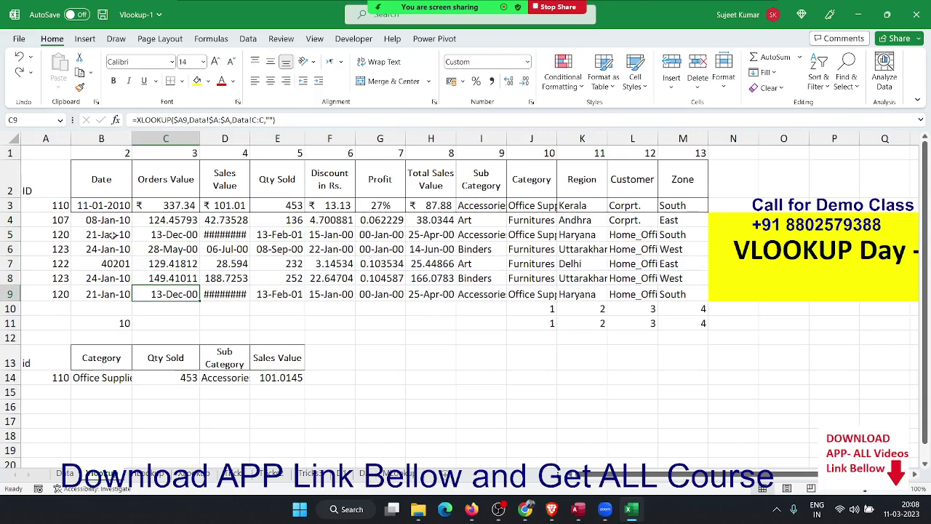
Review the B7, B6 and B9 formulas, then move to the ID lookup worksheet.
key(Up)
key(Up)
key(Left)
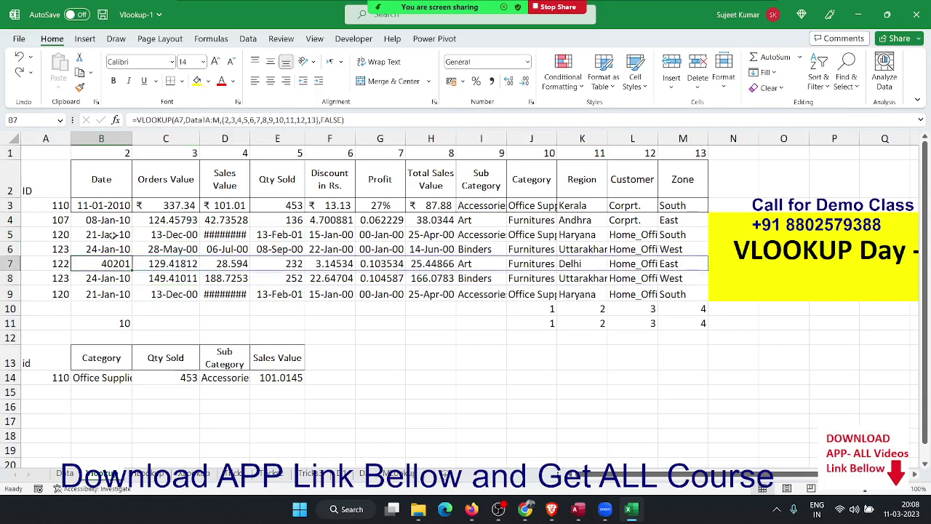
key(Up)
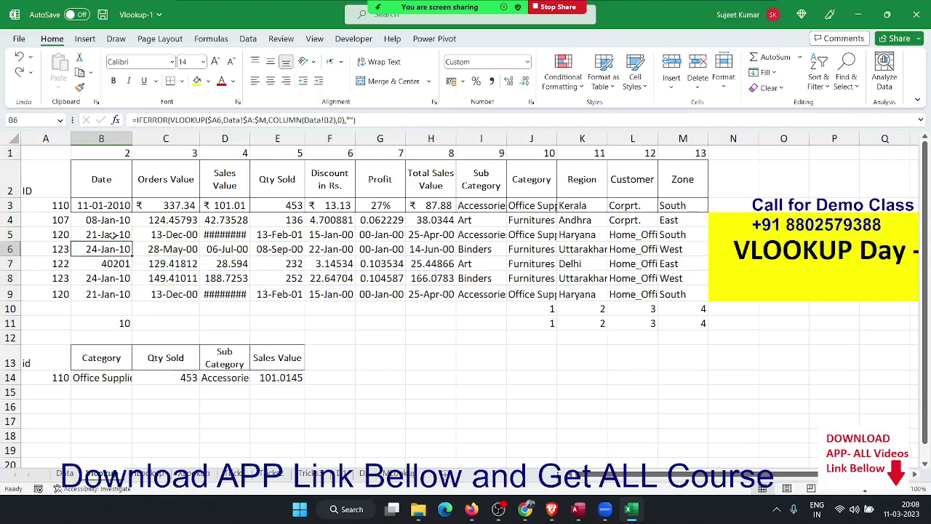
key(Down)
key(Down)
key(Down)
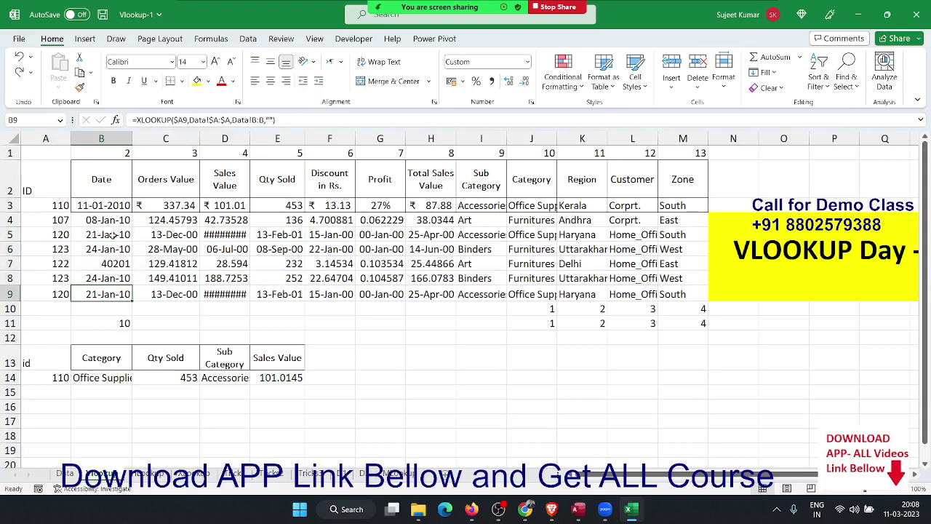
key(F2)
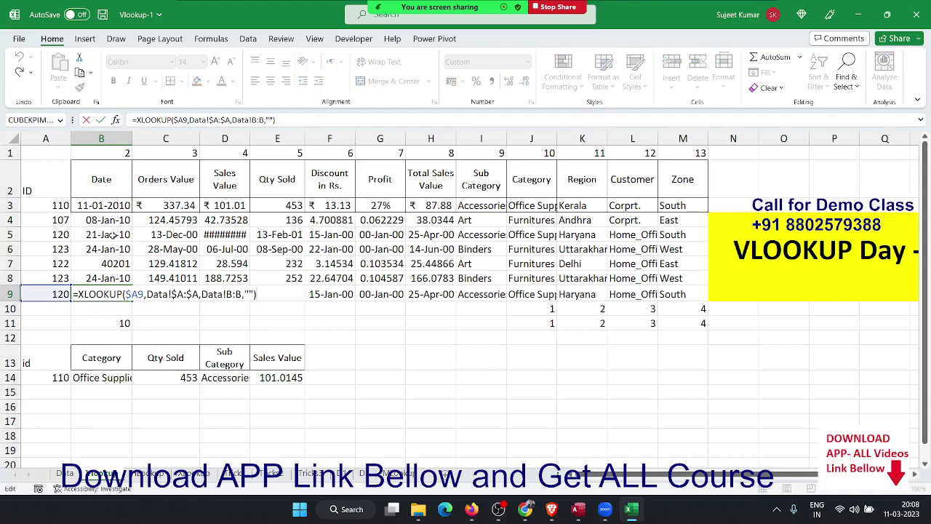
key(Escape)
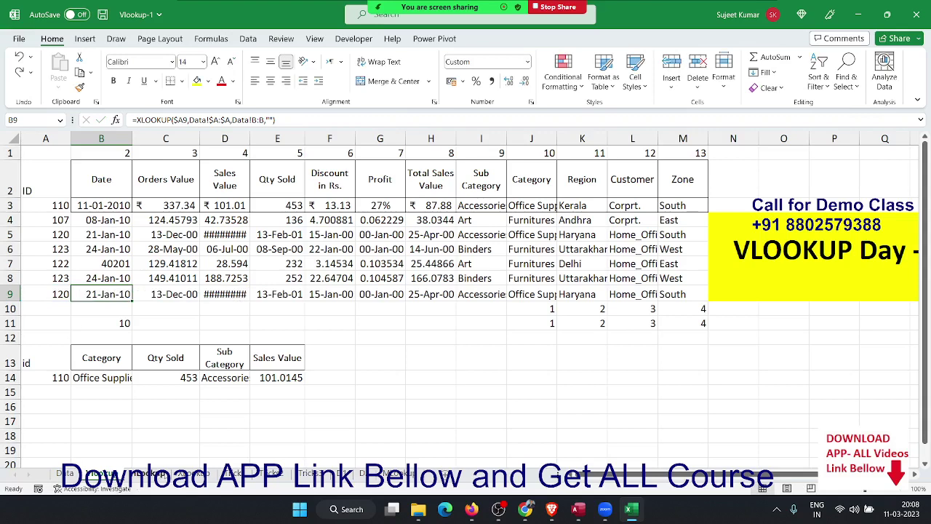
click(201, 474)
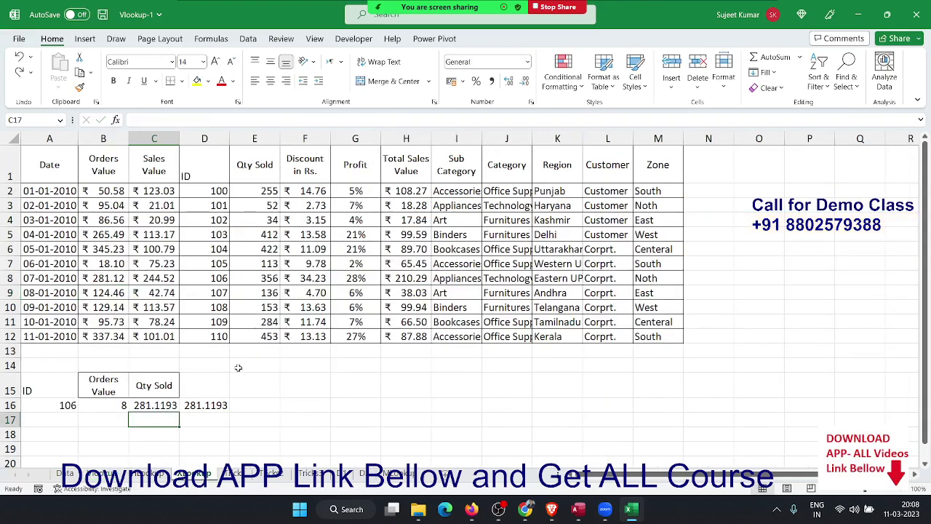
Clear the old results in B16:D16 and review the table's ID and data columns.
drag(114, 407, 208, 421)
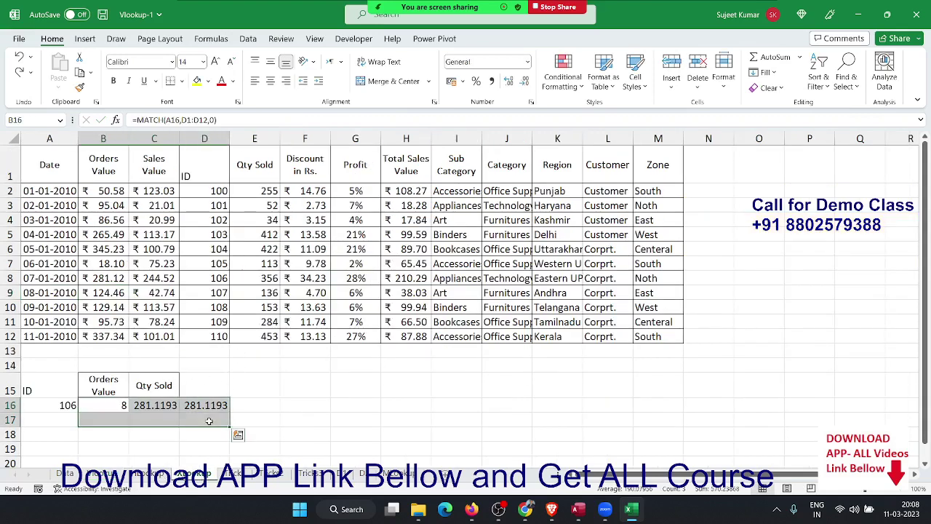
key(Delete)
key(Left)
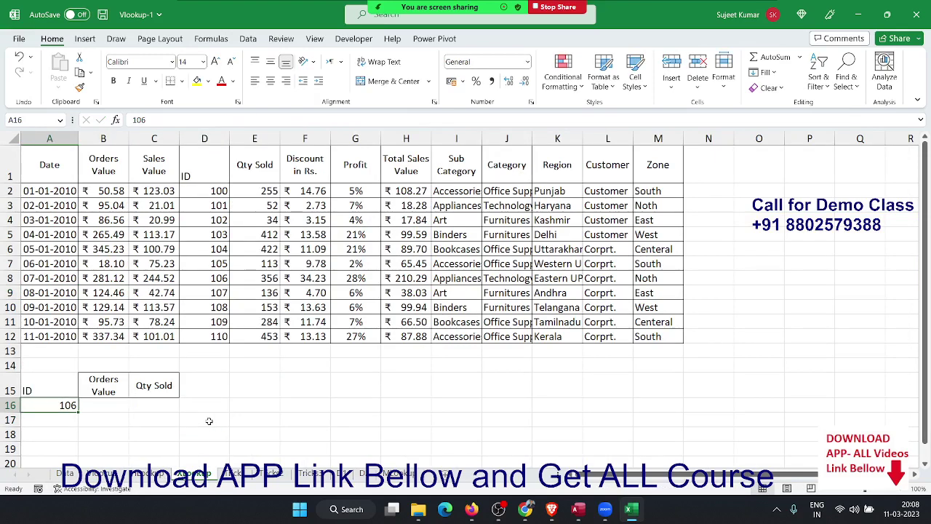
key(Right)
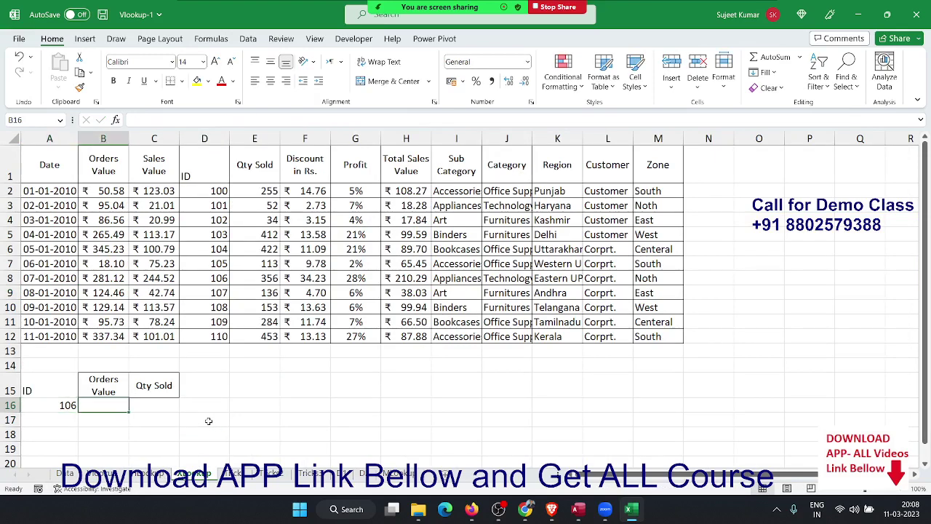
key(Up)
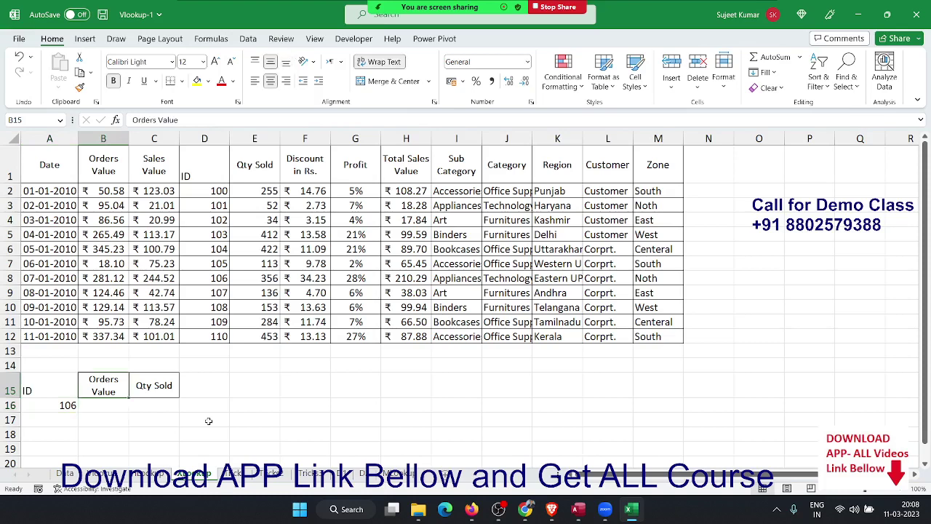
key(ctrl+Up)
key(ctrl+Up)
key(Right)
key(Right)
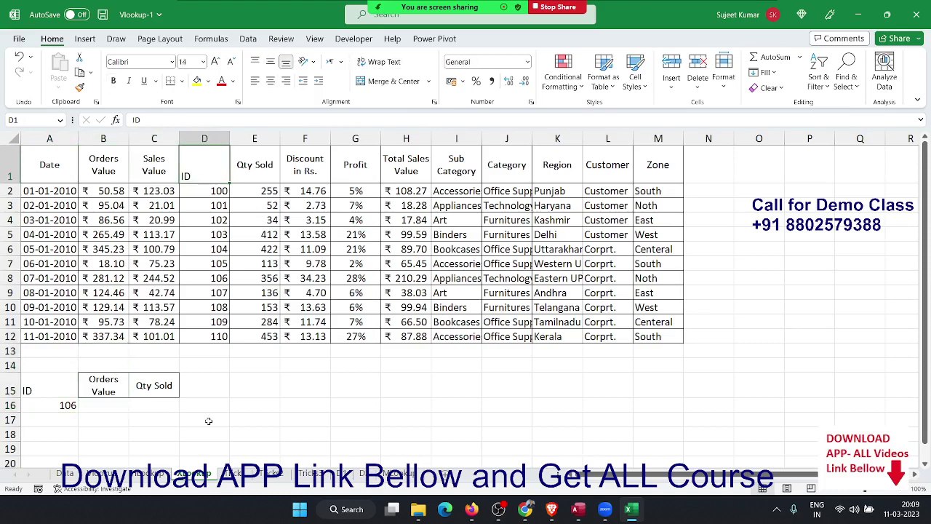
key(ctrl+shift+Down)
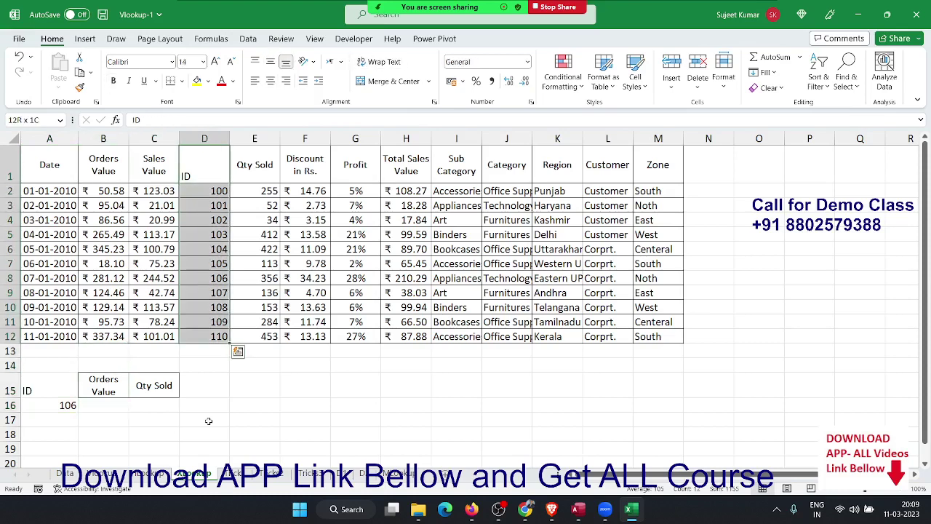
key(ctrl+shift+Right)
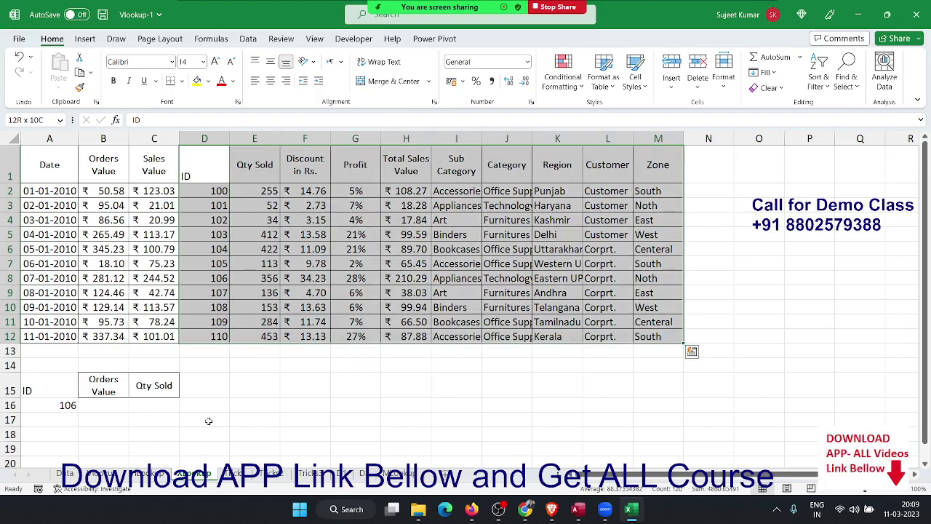
key(Left)
key(ctrl+shift+Left)
key(ctrl+shift+Down)
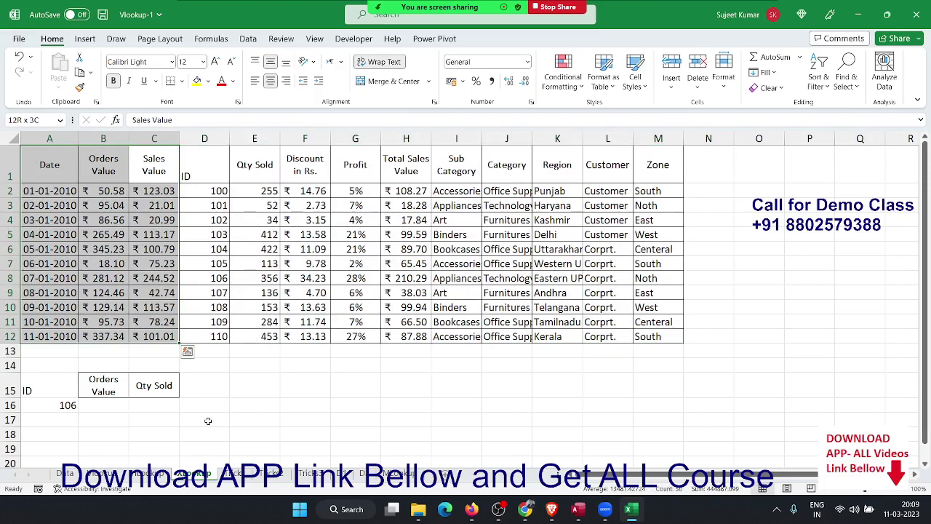
key(Down)
key(Down)
key(Down)
key(Down)
key(Down)
key(Down)
key(Down)
key(Down)
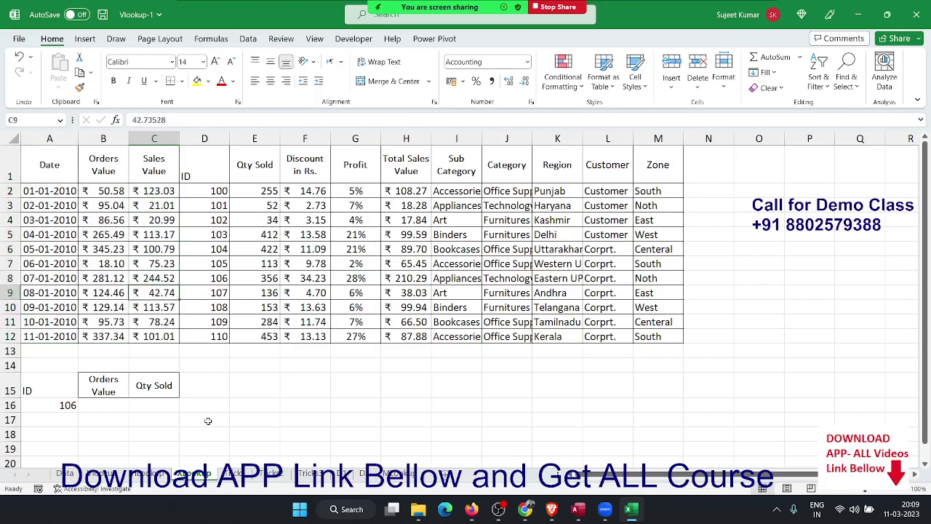
key(Down)
key(Down)
key(Down)
key(Down)
key(Down)
key(Down)
key(Left)
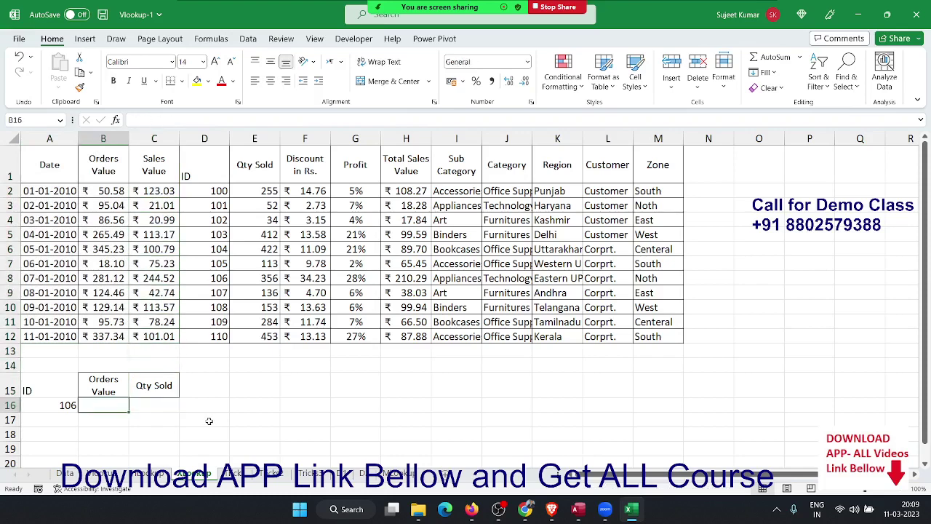
Enter =XLOOKUP(A16,D1:D12,B1:B12) in B16, returning Orders Value 281.1193 for ID 106.
text(=XL)
key(Tab)
key(Left)
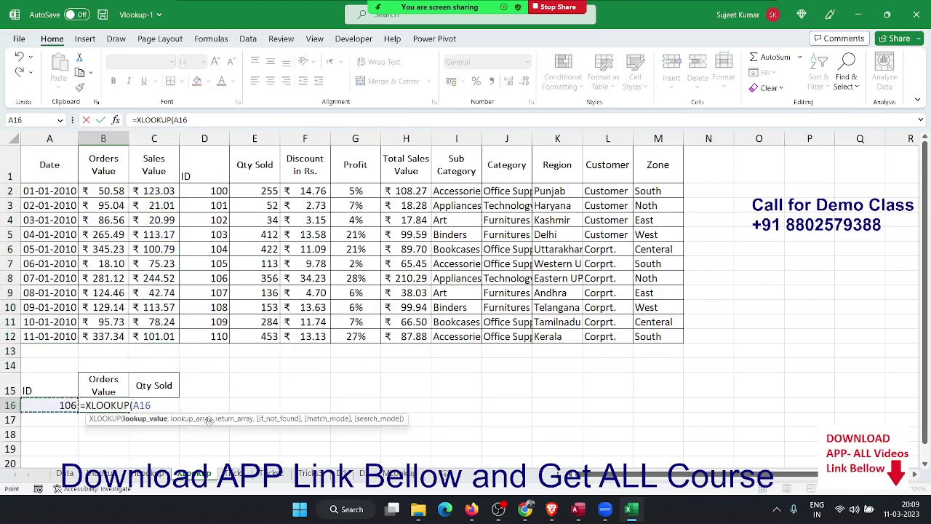
text(,)
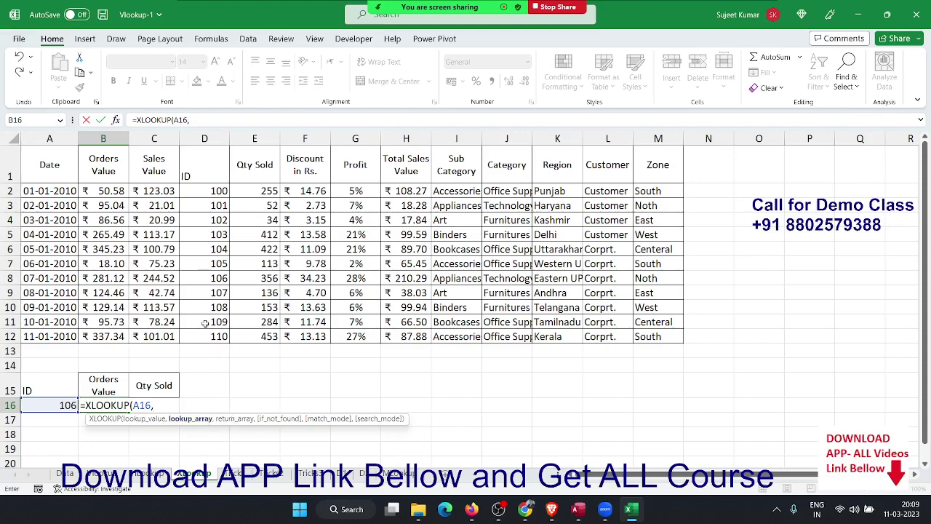
click(207, 335)
key(ctrl+shift+Up)
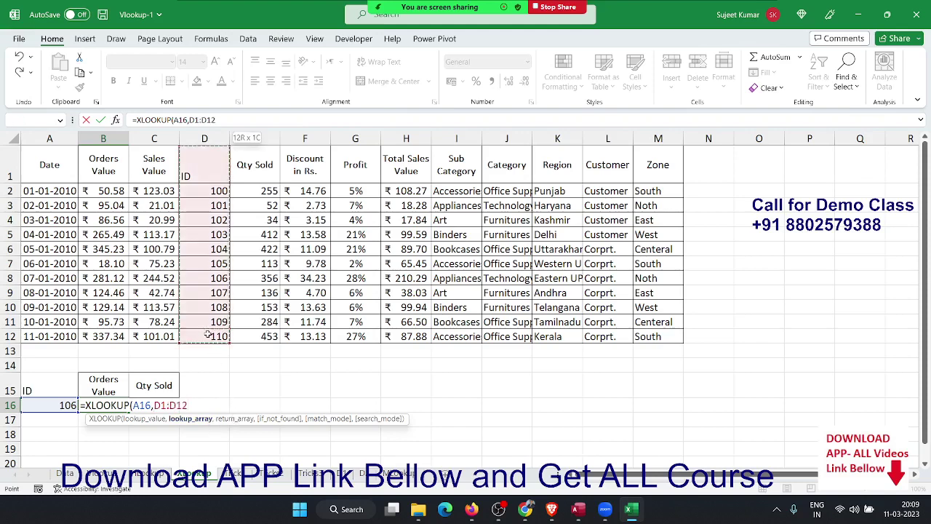
text(,)
key(Left)
key(Up)
key(Up)
key(Up)
key(Up)
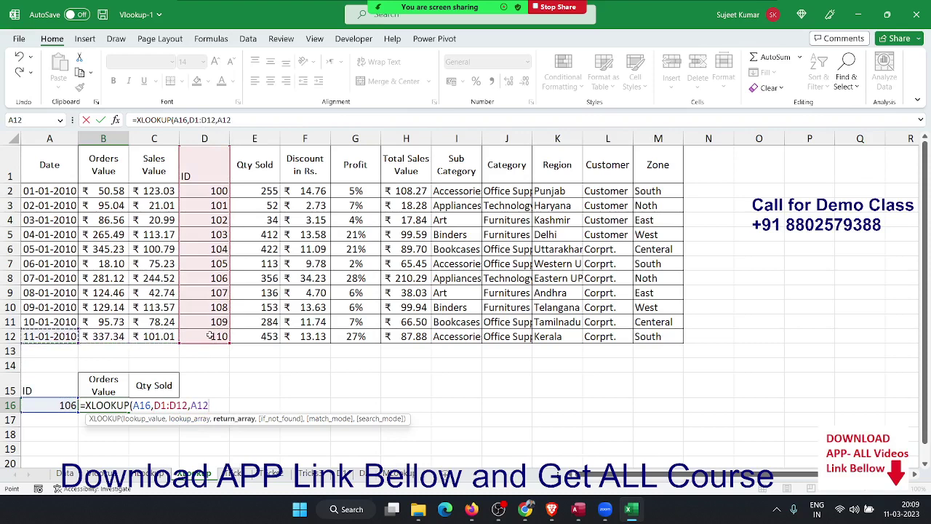
key(Right)
key(ctrl+shift+Up)
key(Return)
key(Up)
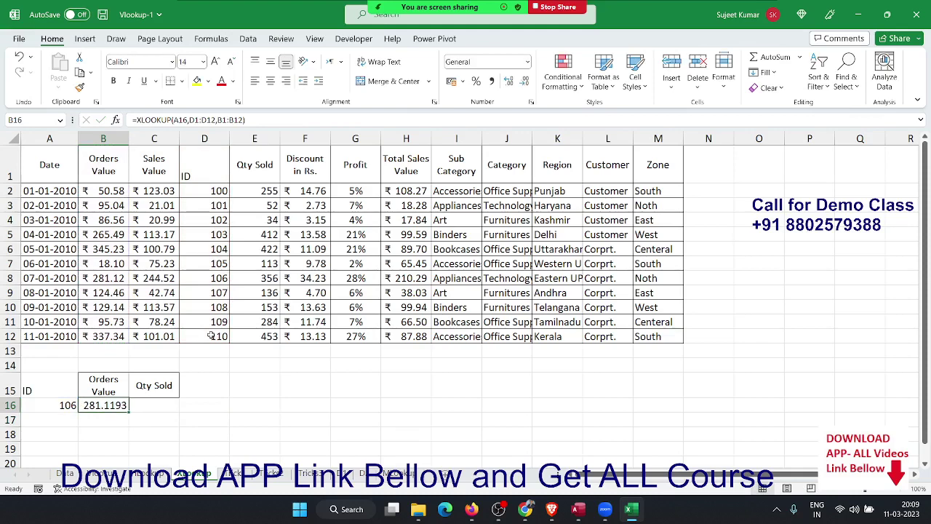
click(189, 173)
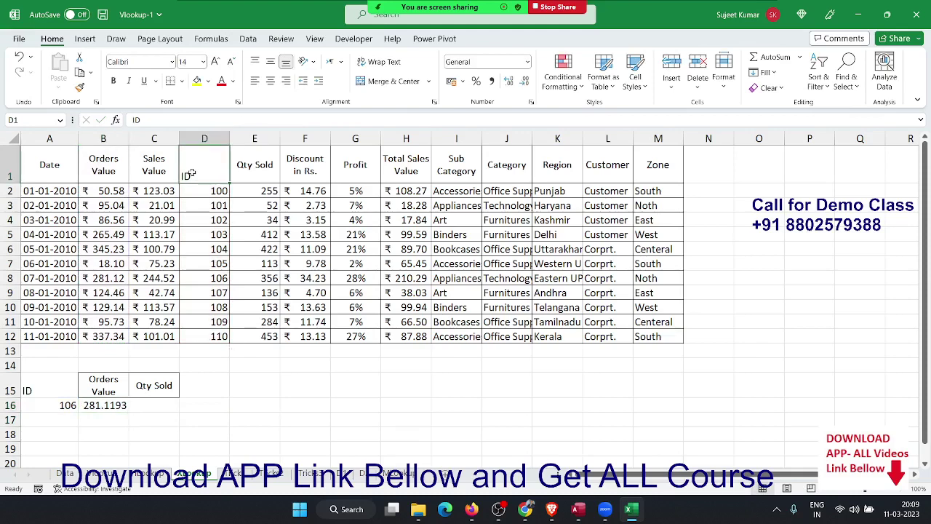
key(Down)
key(ctrl+shift+Down)
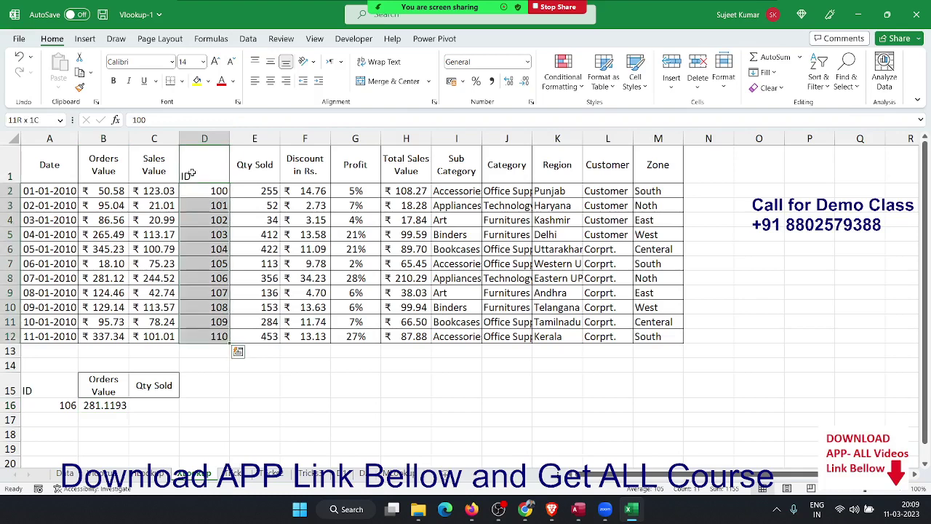
key(shift+ctrl+Up)
key(ctrl+shift+Left)
key(shift+Right)
key(shift+Right)
key(shift+Right)
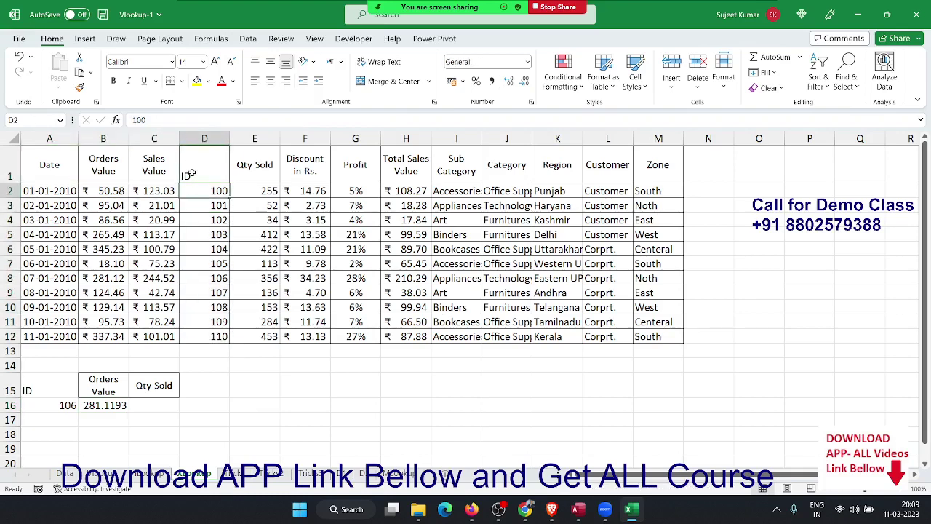
key(Down)
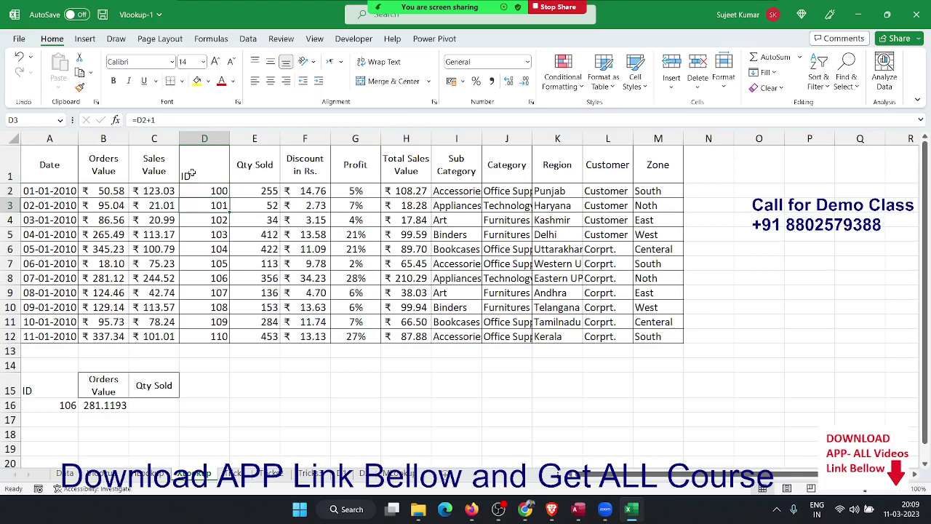
key(Down)
key(Down)
key(Down)
key(Down)
key(Down)
key(Down)
key(Down)
key(Down)
key(Down)
key(Down)
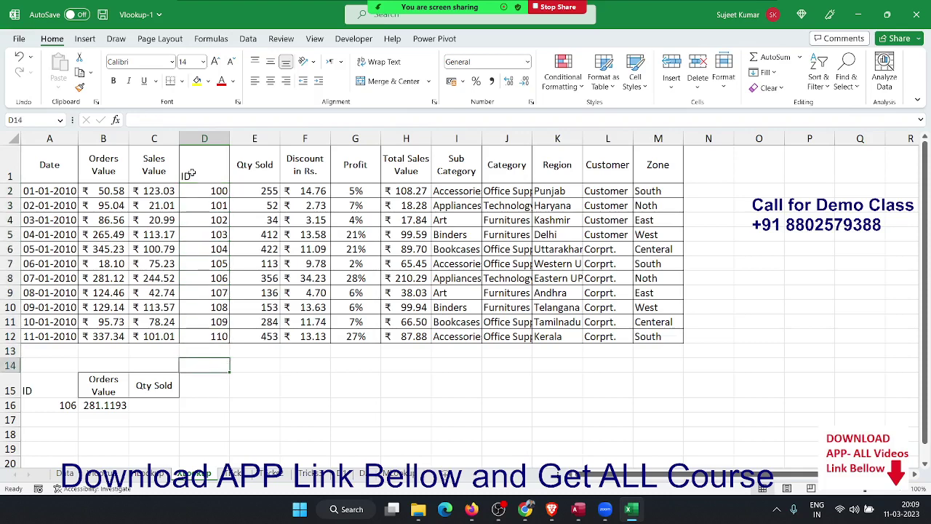
key(Down)
key(Down)
key(Up)
key(Down)
key(Left)
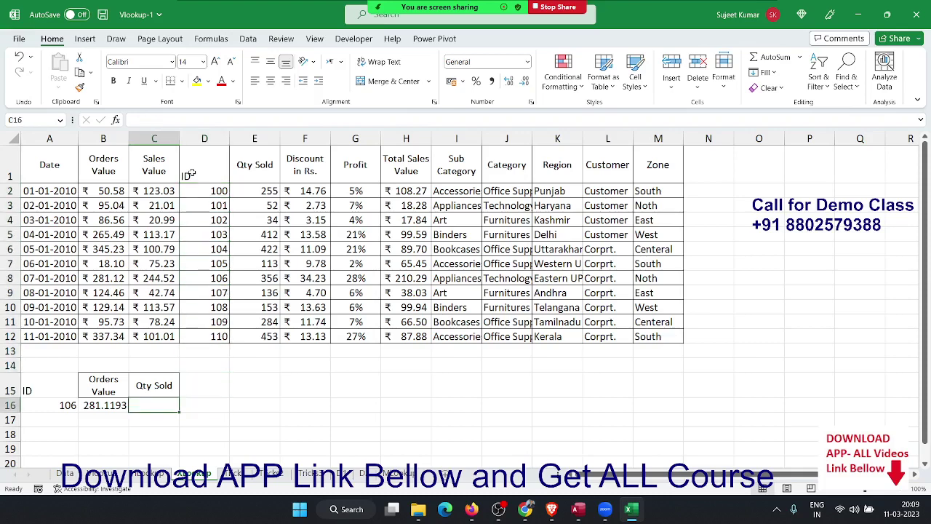
Enter =INDEX(A1:M12,8,2) in C16 to return Orders Value 281.1193.
text(=IN)
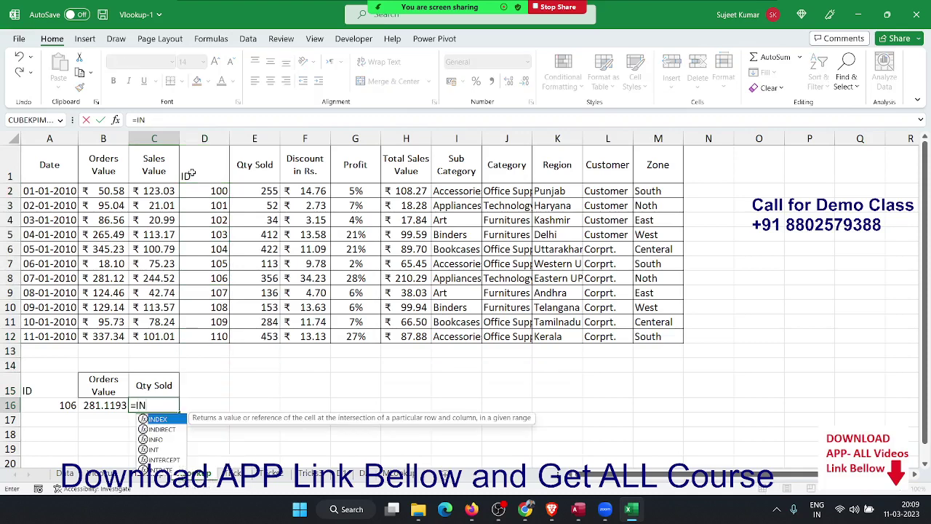
text(DEX()
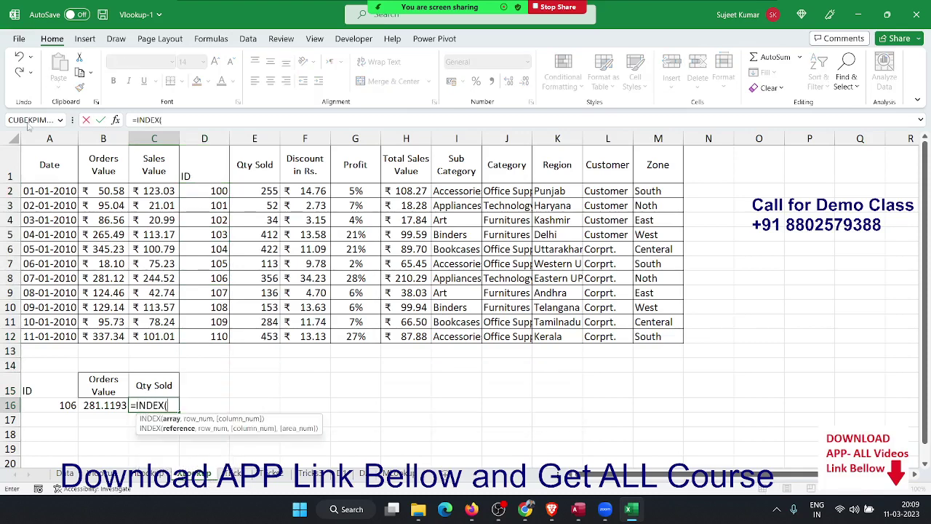
click(39, 157)
key(ctrl+shift+Right)
key(ctrl+shift+Down)
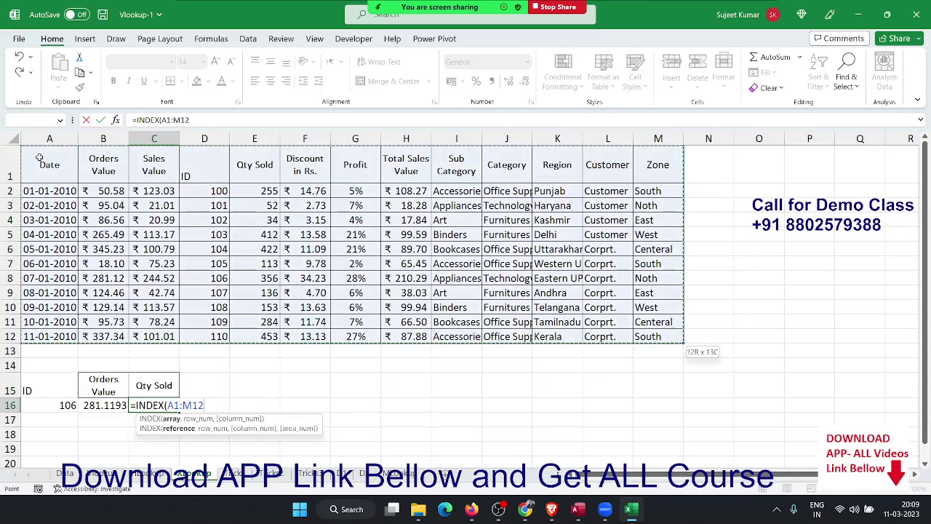
text(,)
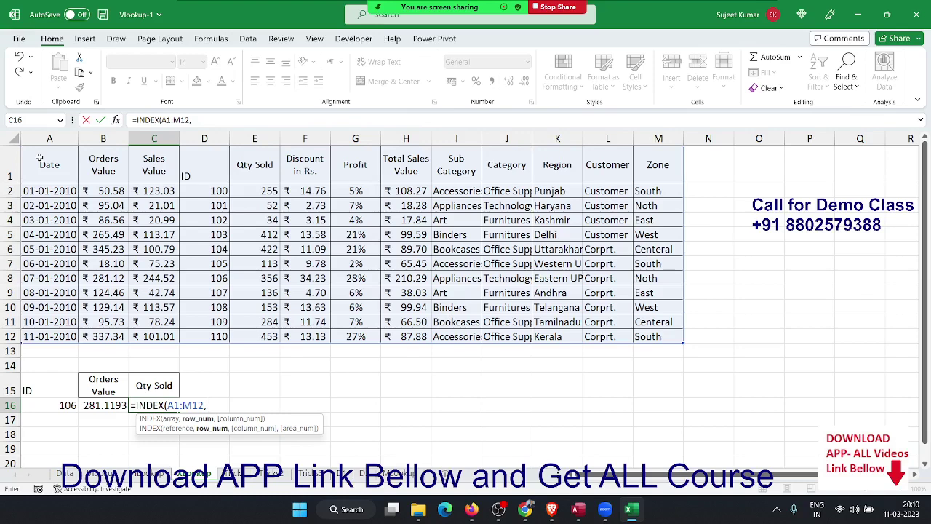
text(8,)
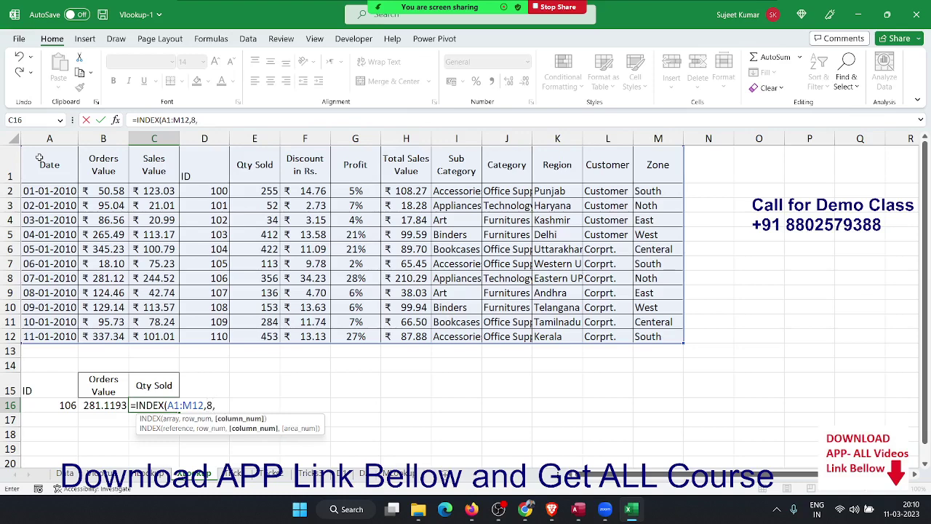
text(2)
key(Return)
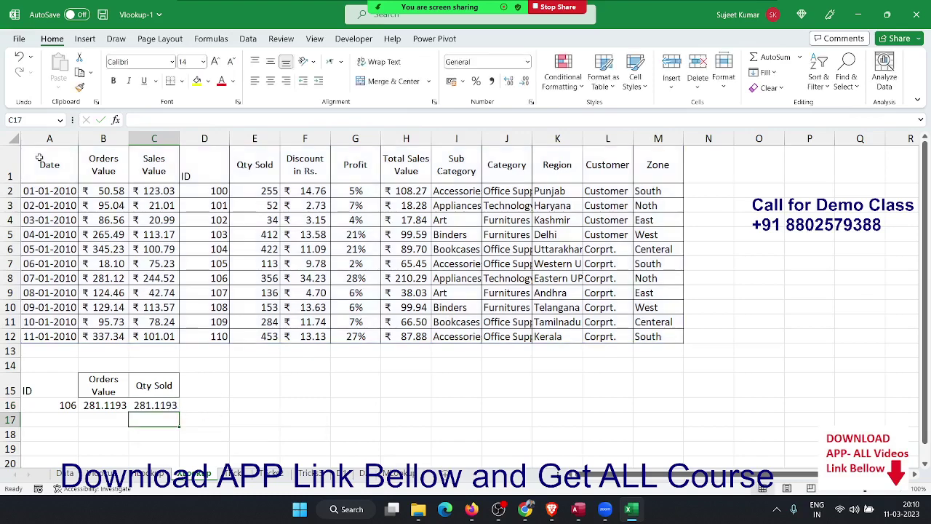
Review the hard-coded row number 8 in C16's INDEX formula, leaving it unchanged.
key(Up)
key(F2)
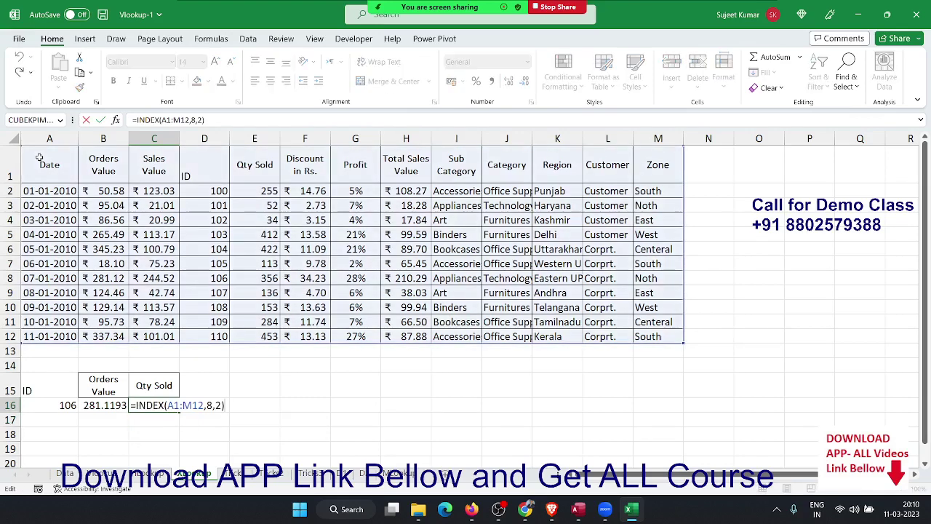
key(Left)
key(Left)
key(Left)
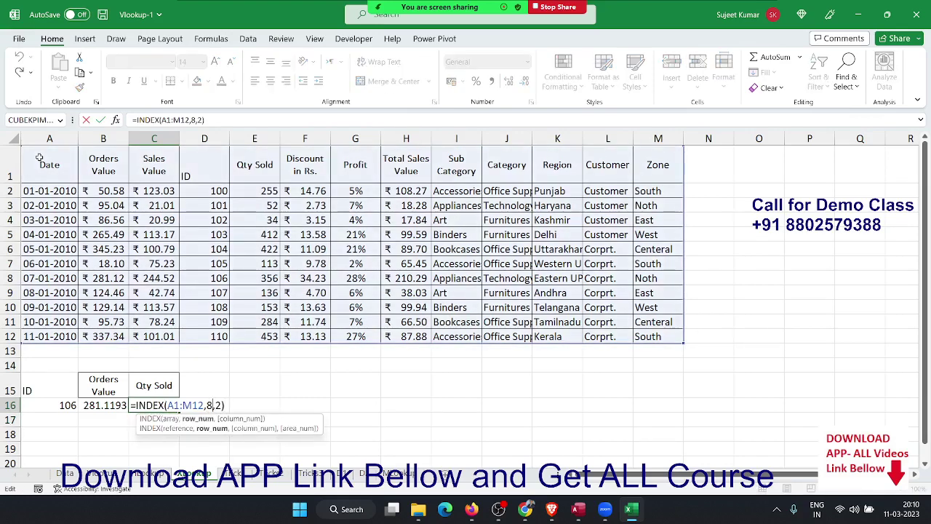
key(shift+Left)
key(ctrl+Return)
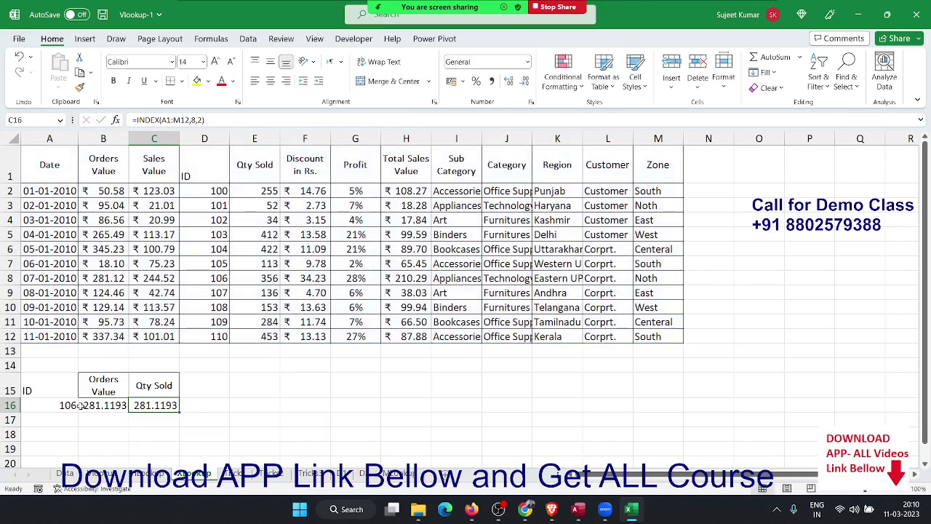
key(Right)
Enter =MATCH(A16,D1:D12,0) in D16, which returns row 8.
text(=MAT)
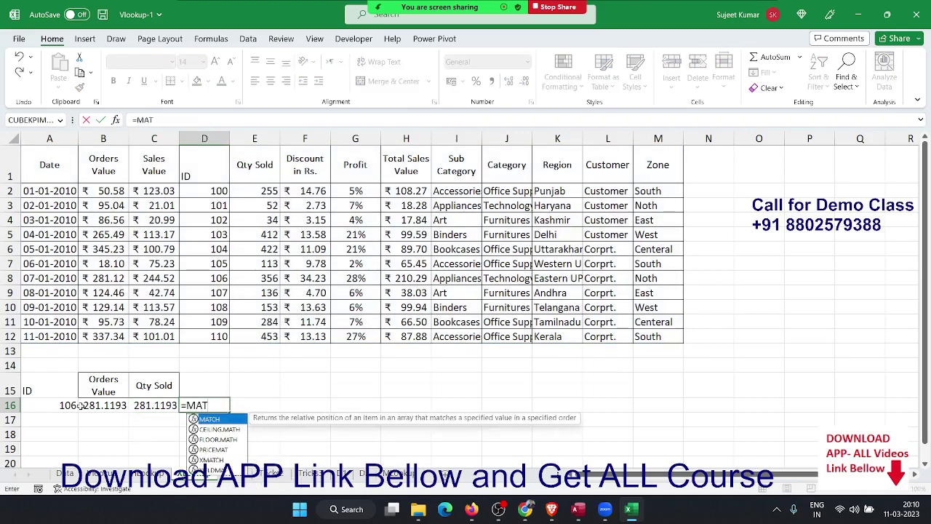
key(Tab)
key(Left)
key(Left)
key(Left)
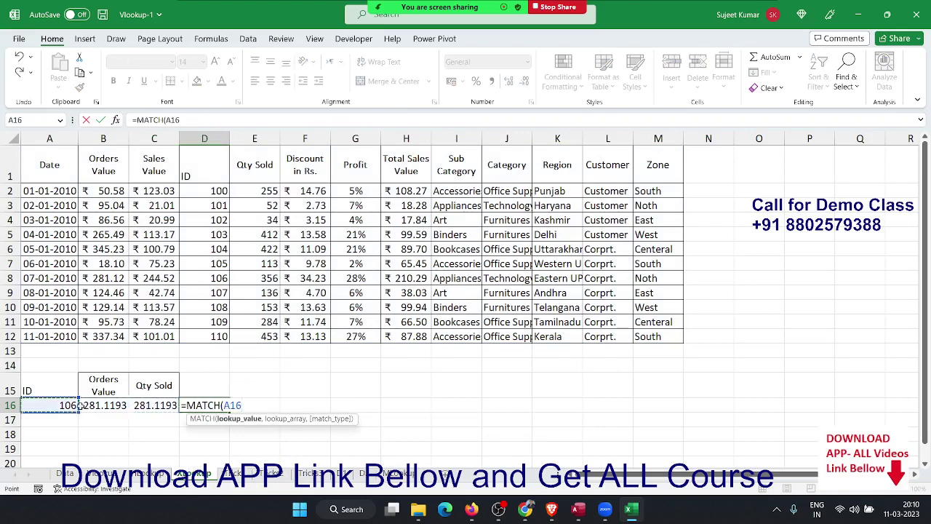
text(,)
key(Right)
key(Up)
key(Up)
key(Up)
key(Left)
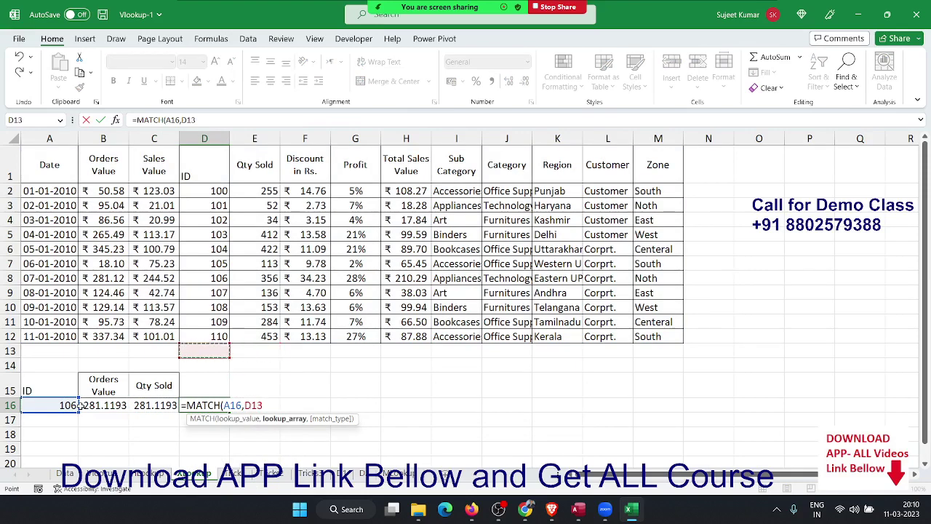
key(Up)
key(ctrl+shift+Up)
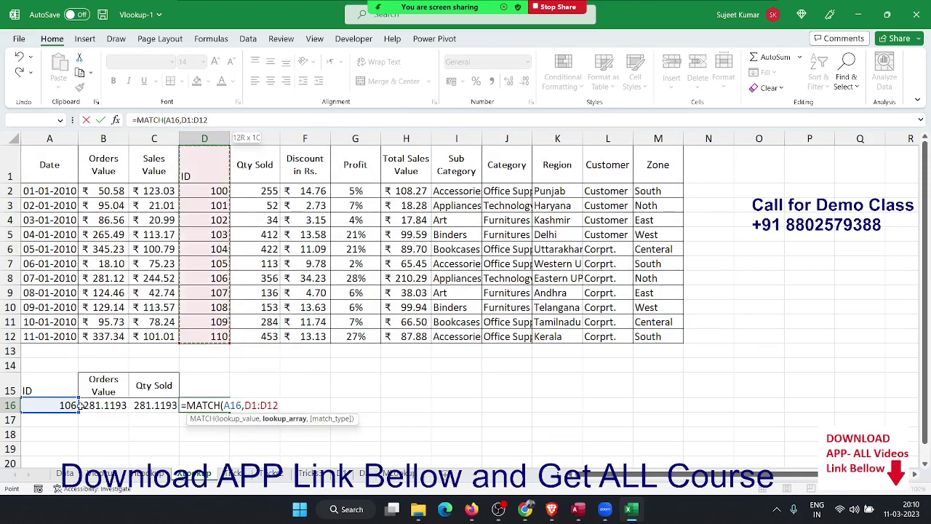
text(,0)
key(Return)
key(Up)
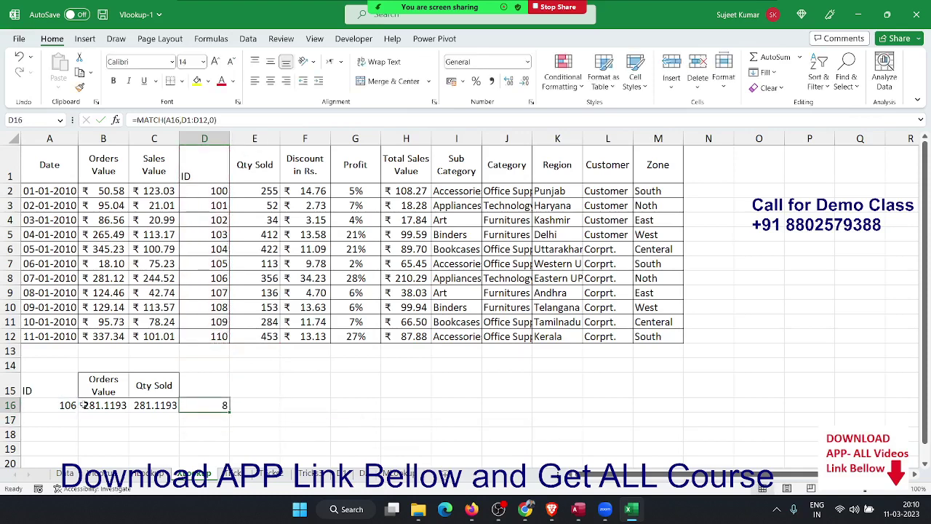
Replace the row number 8 in C16's INDEX formula with MATCH(A16,D1:D12,0).
double_click(191, 406)
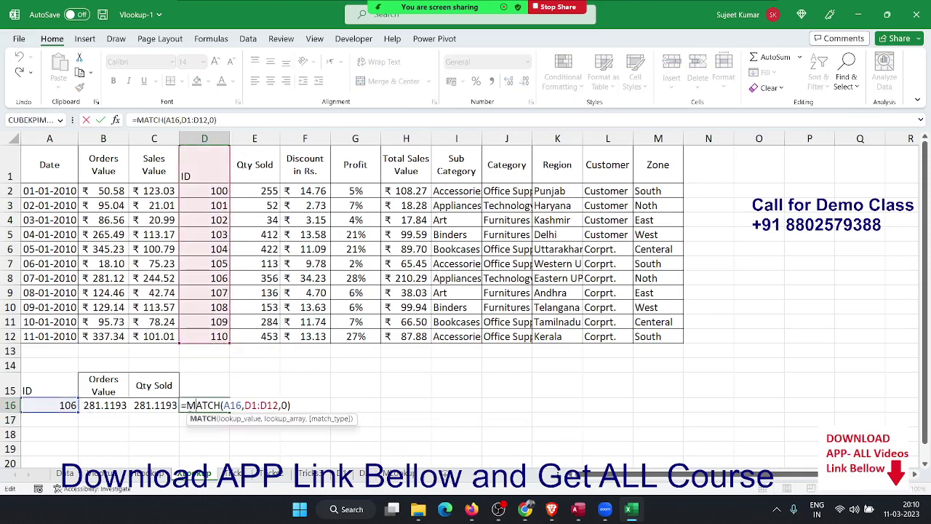
drag(183, 405, 290, 406)
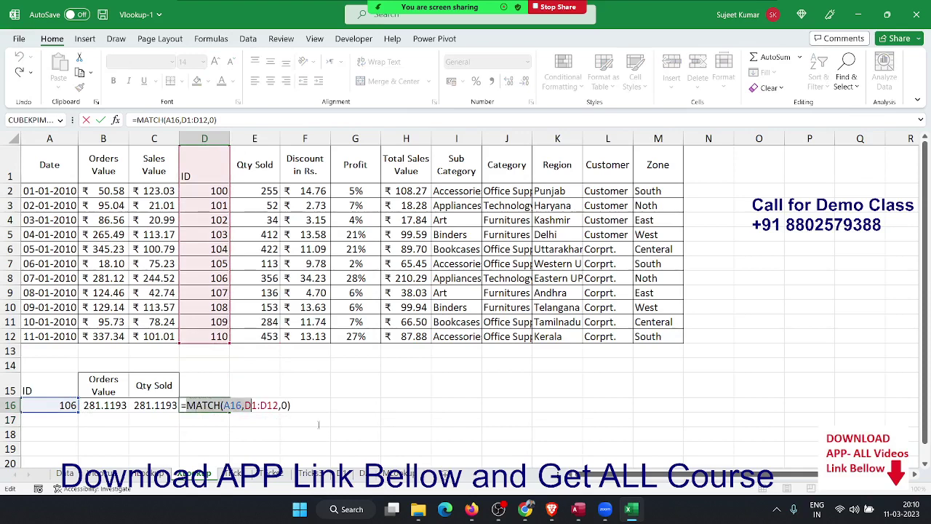
key(ctrl+c)
key(Escape)
key(Left)
key(F2)
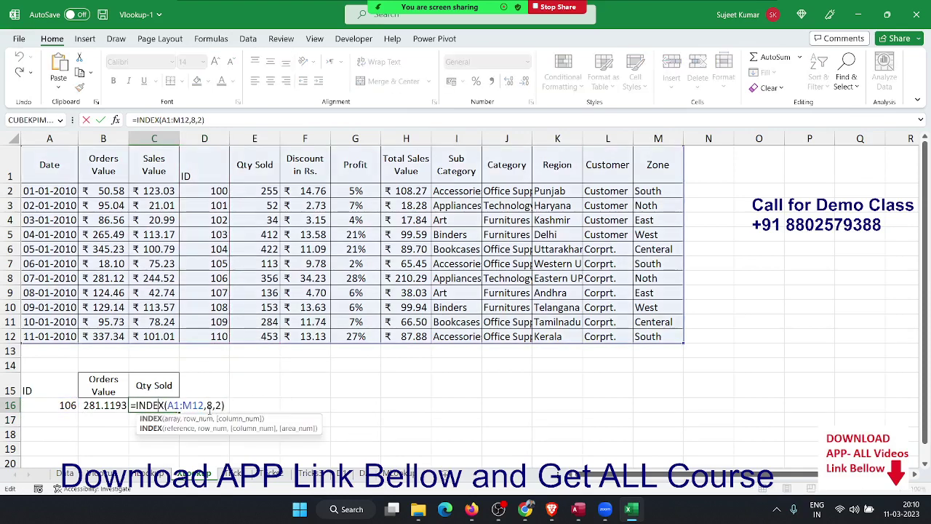
double_click(210, 405)
key(ctrl+v)
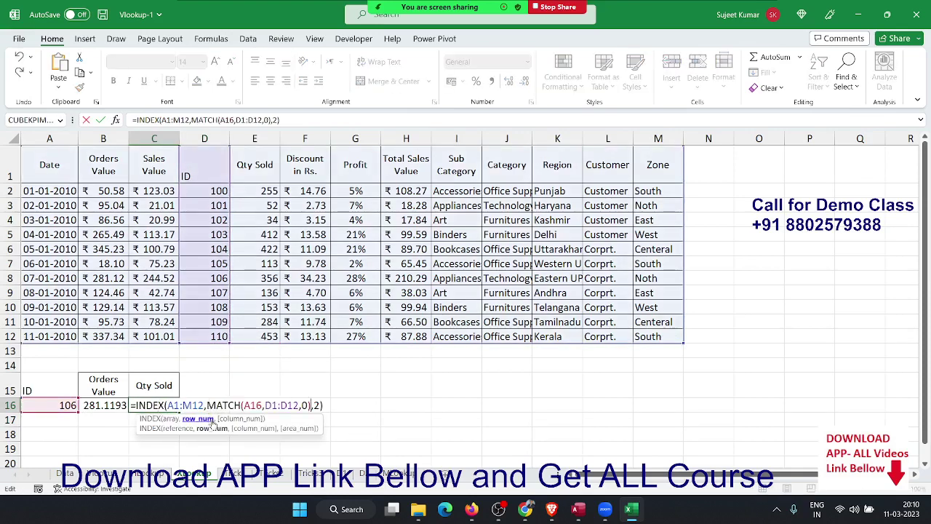
key(Return)
key(Up)
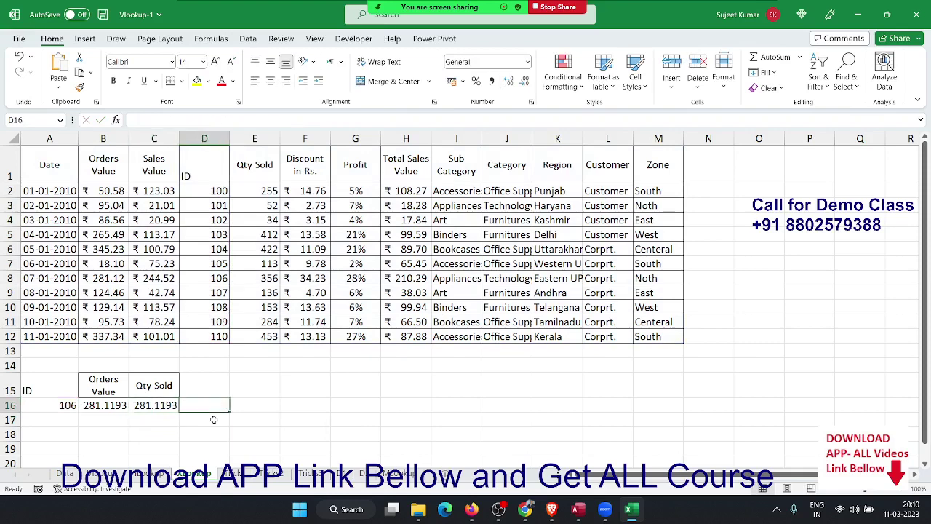
Change the lookup ID in A16 to 107, updating both results to 124.4579.
key(Left)
key(Left)
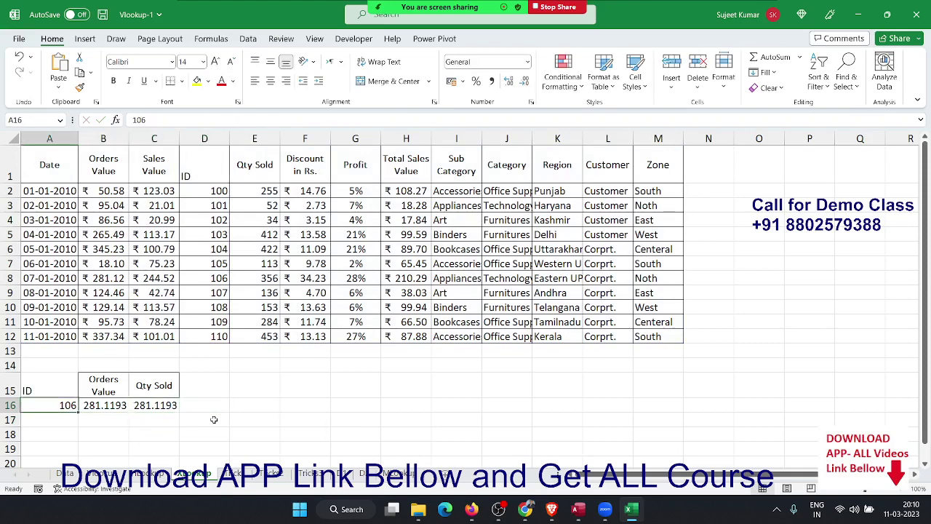
text(107)
key(Return)
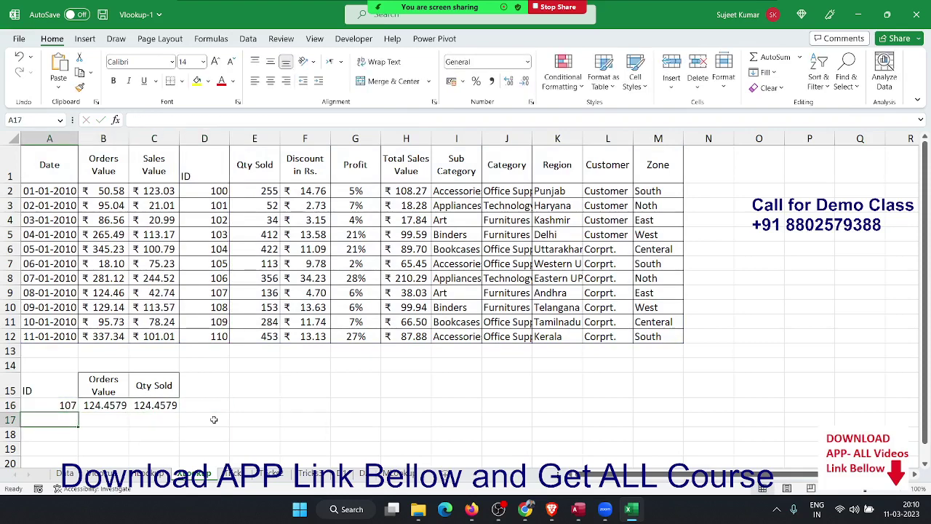
key(Up)
Inspect the INDEX/MATCH and XLOOKUP formulas, then go to the horizontal-table sheet.
key(Right)
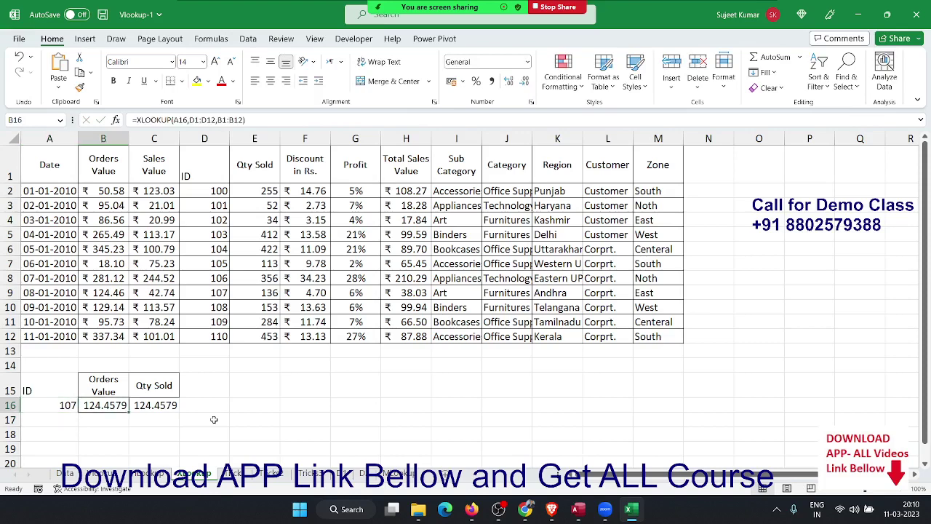
key(Right)
key(F2)
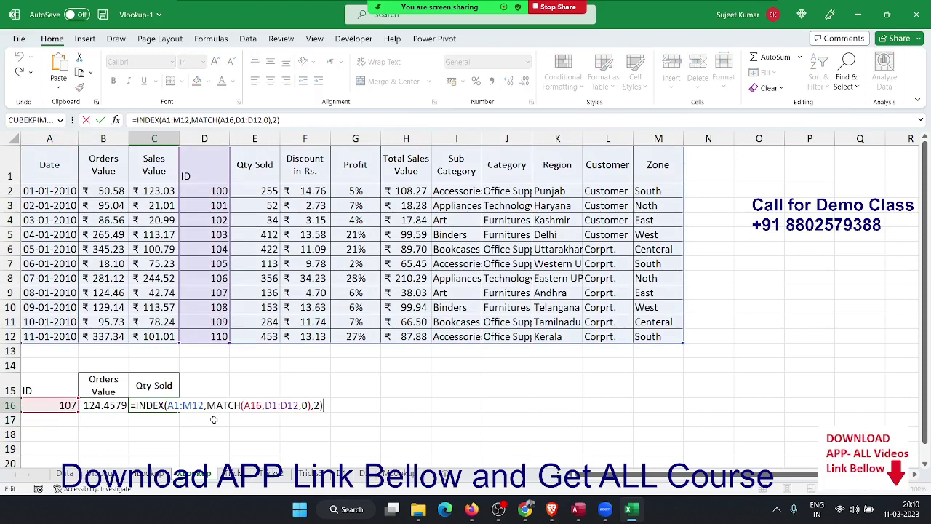
key(Return)
key(Up)
key(Left)
key(F2)
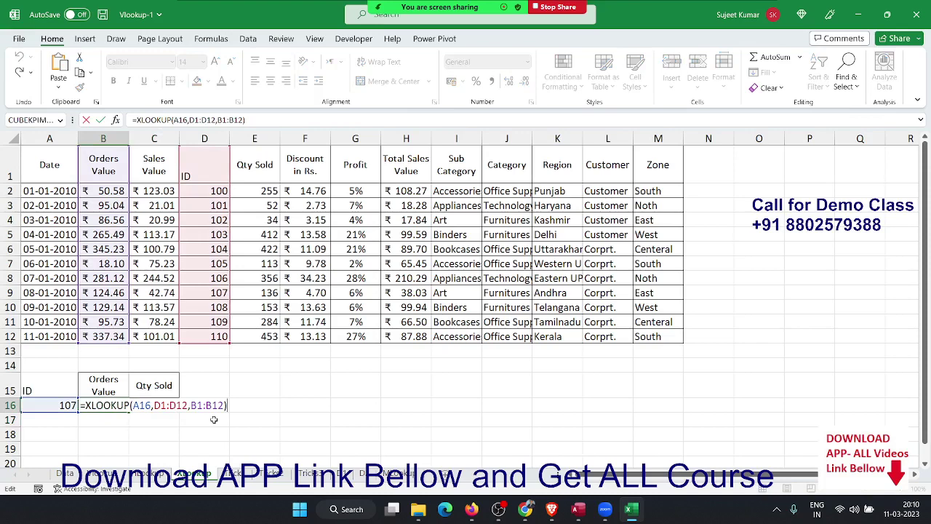
key(Return)
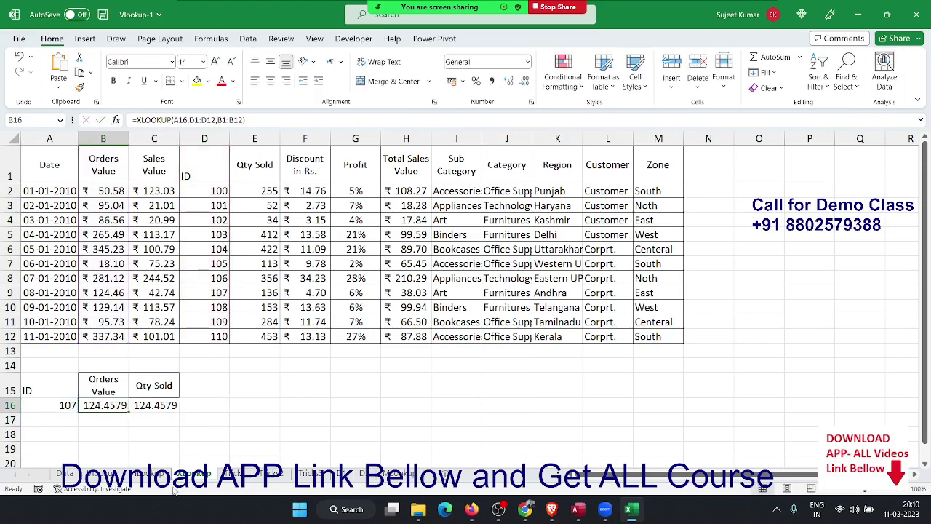
click(160, 473)
Enter =XLOOKUP(A10,1:1,7:7) in C10, returning Zone South for ID 105, and save Vlookup-1.
click(138, 300)
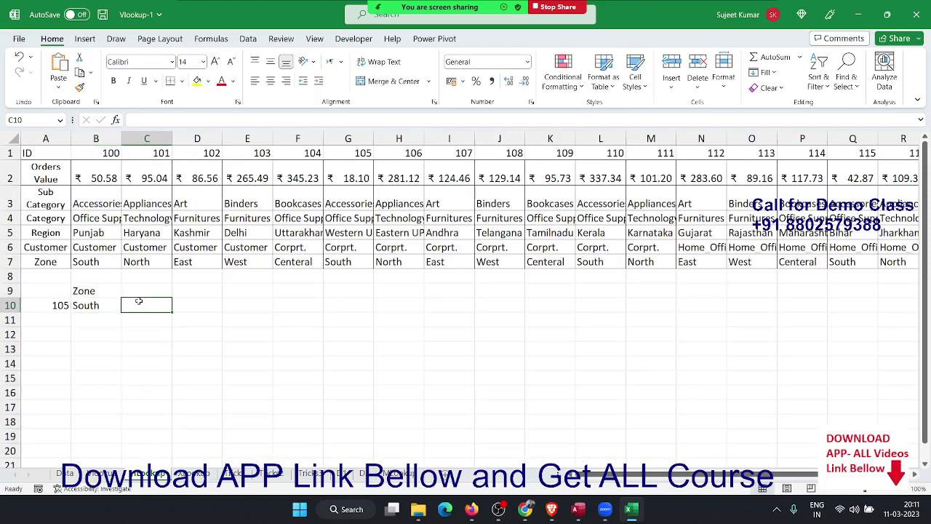
text(=XL)
key(Tab)
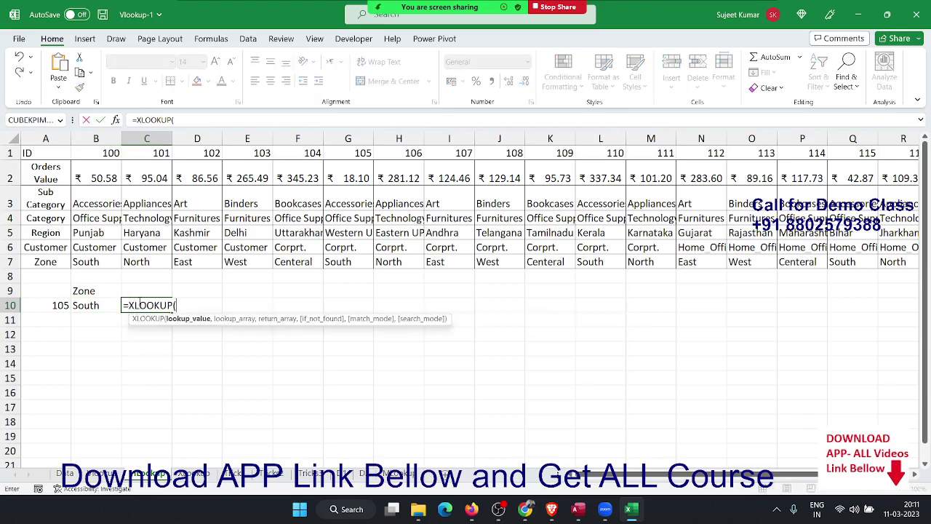
key(Left)
key(Left)
text(,)
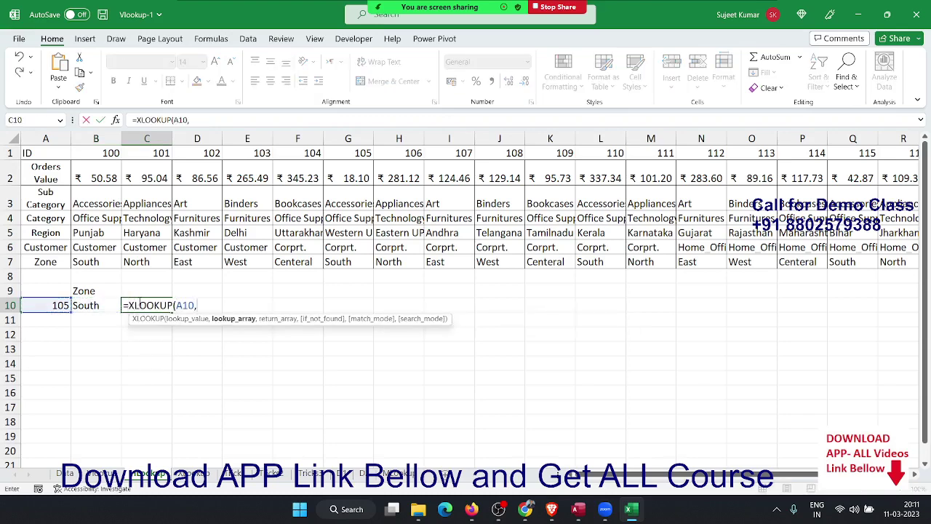
key(ctrl+Up)
key(ctrl+Up)
key(shift+space)
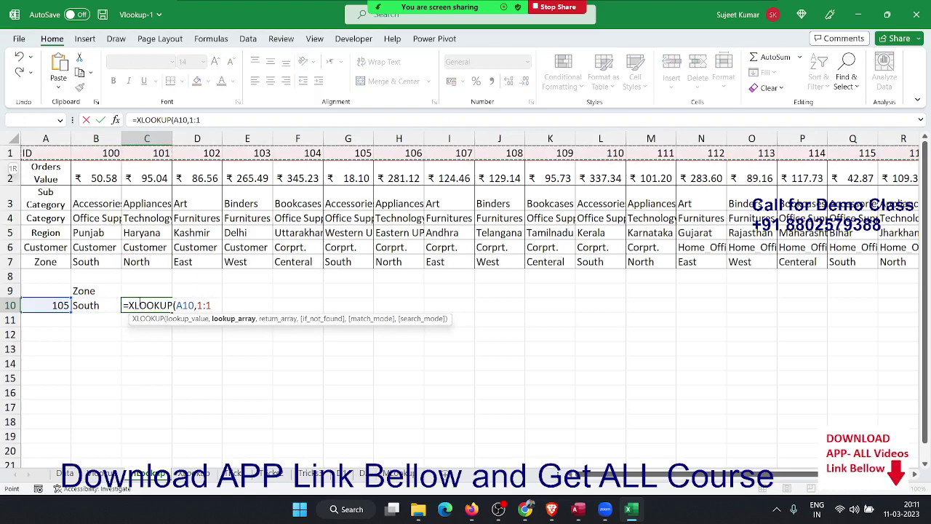
text(,)
key(Up)
key(Up)
key(Up)
key(shift+space)
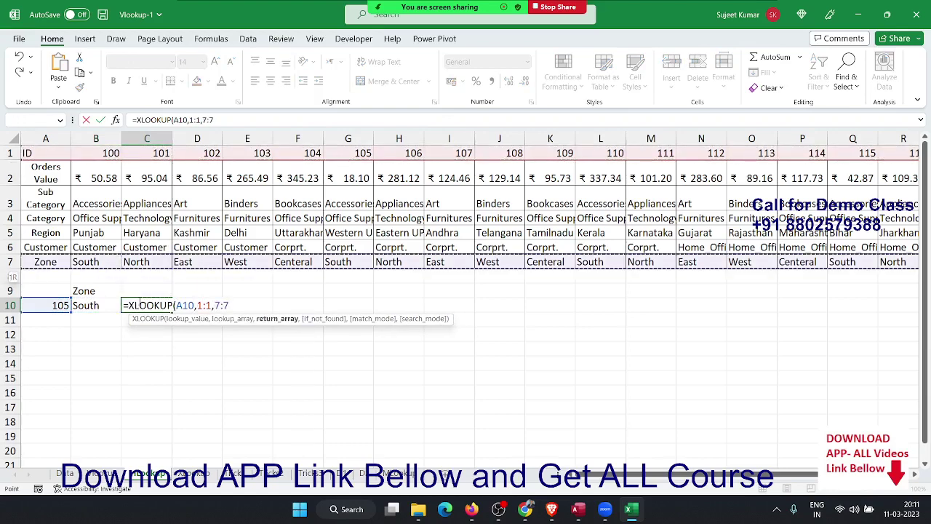
key(Return)
click(138, 300)
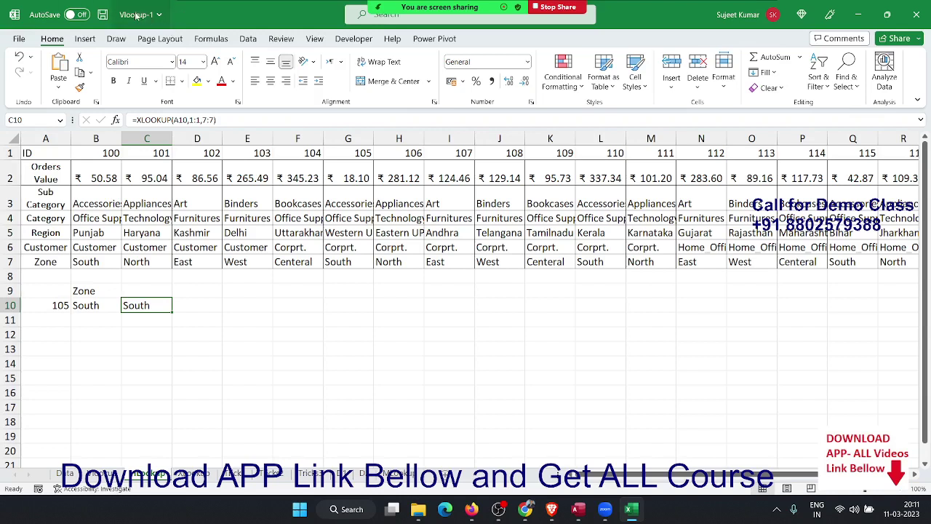
click(102, 14)
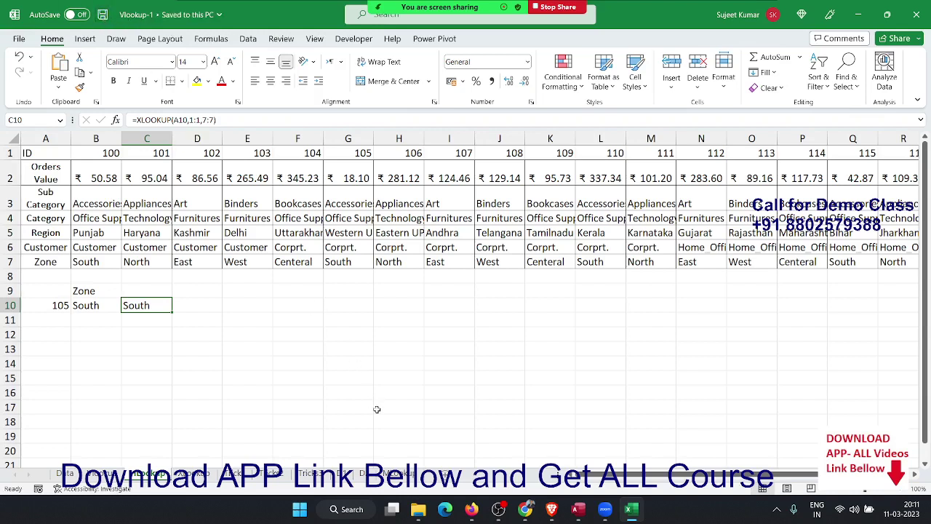